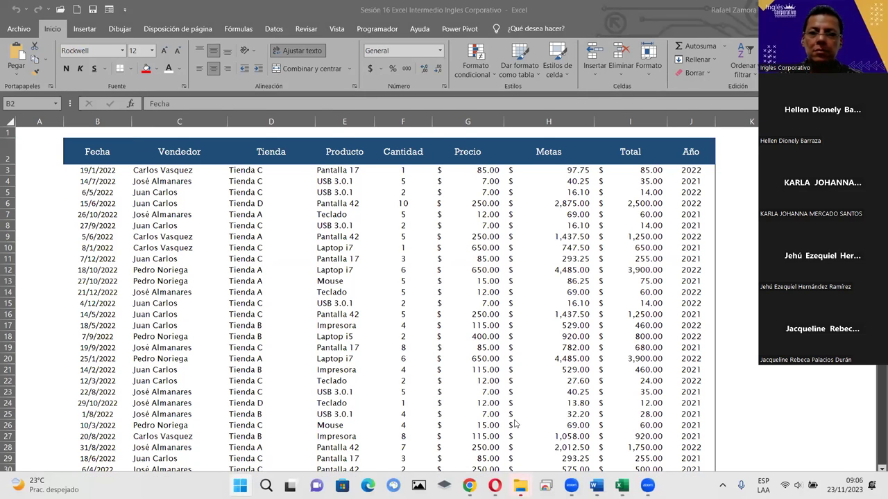
Step: Select product, store and seller cells in the Datos data table
click(344, 373)
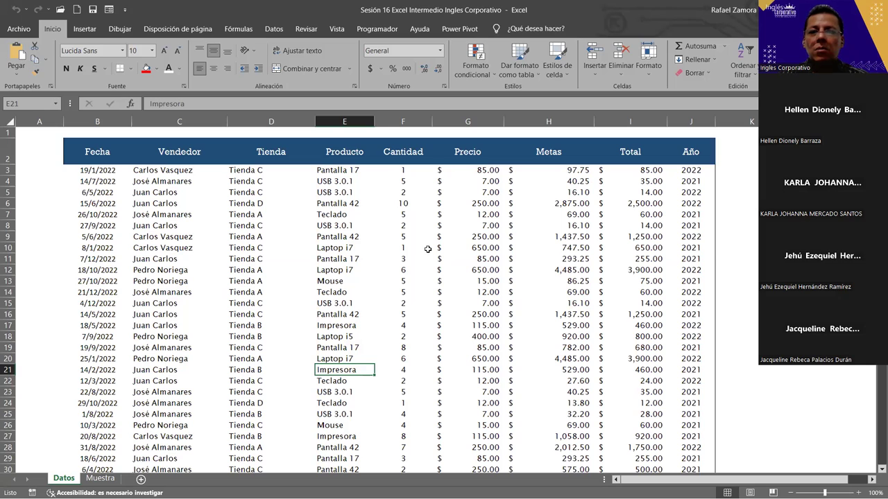
click(399, 204)
click(295, 208)
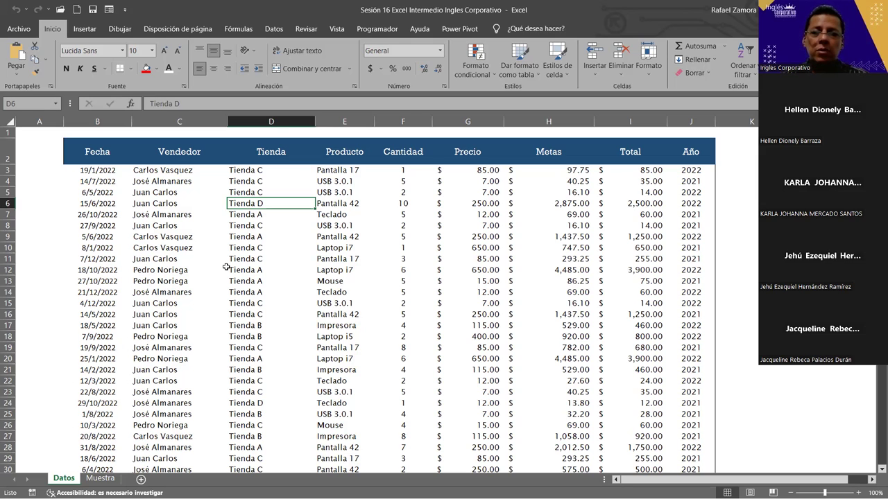
click(178, 350)
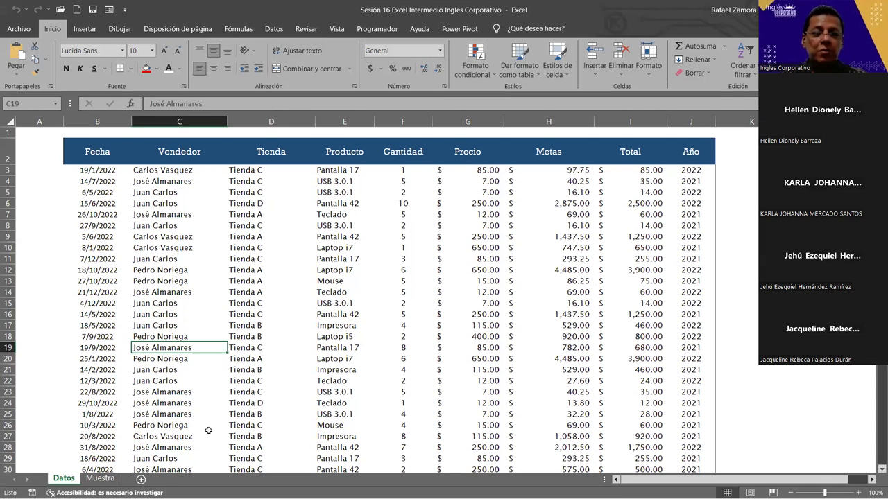
click(324, 305)
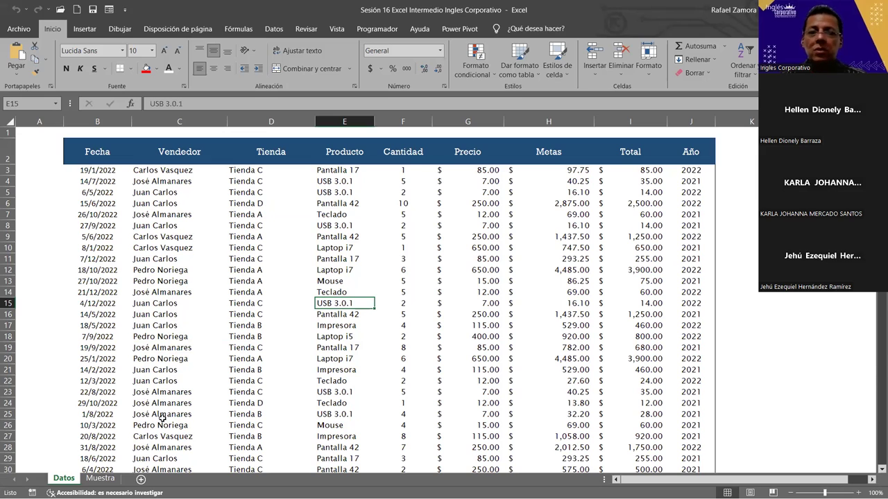
Step: Drag the Datos sheet tab so it sits after Muestra
click(102, 479)
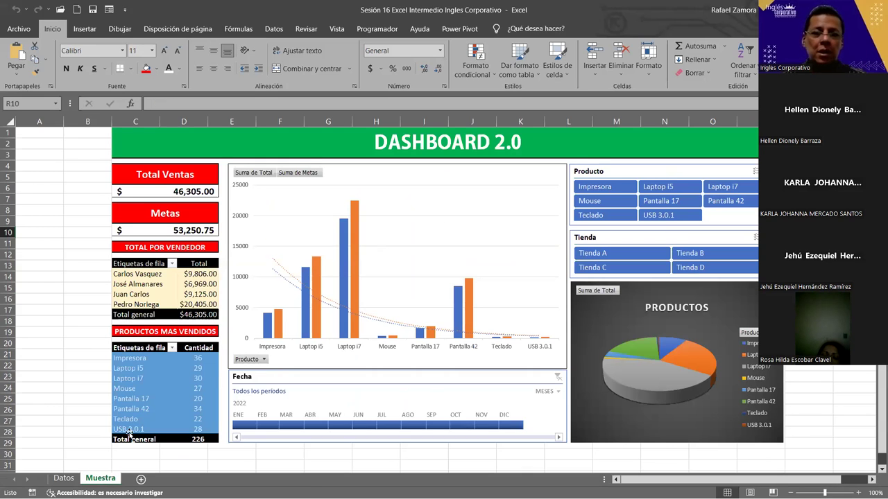
click(63, 478)
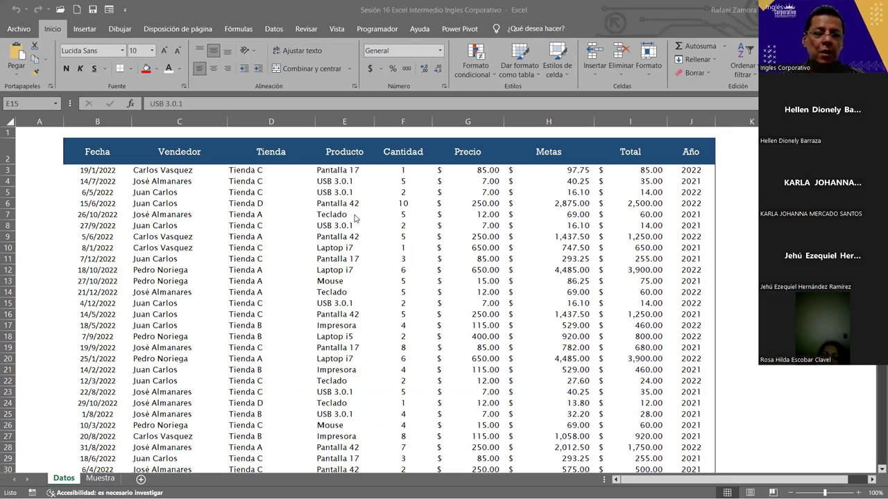
click(249, 328)
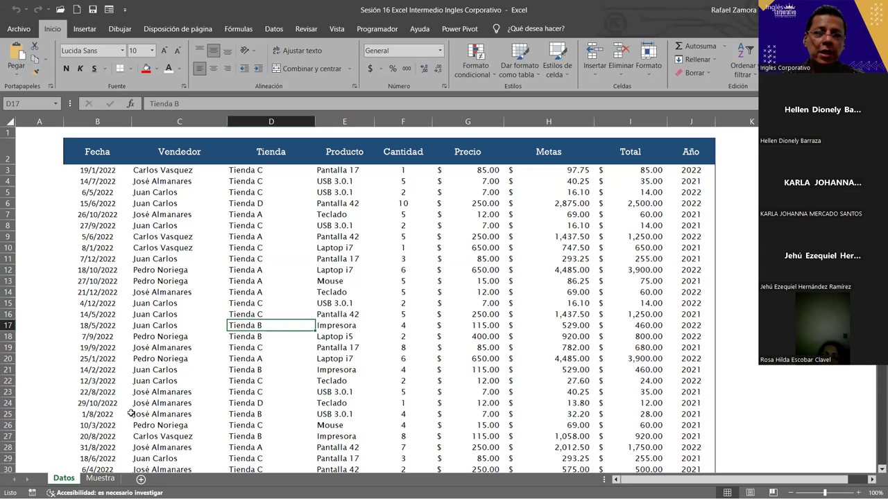
mouse_move(65, 480)
mouse_down()
mouse_move(139, 479)
mouse_move(127, 478)
mouse_up()
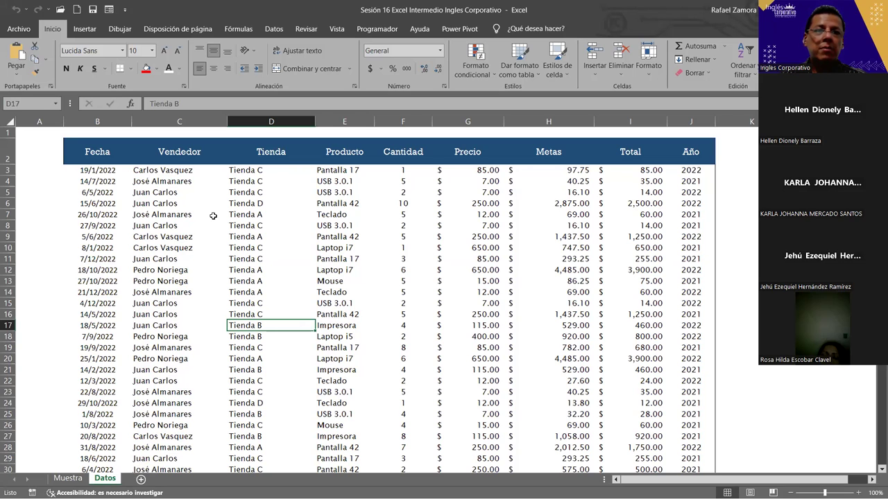
Step: Insert a pivot table from Datos!$B$2:$J$61 on a new sheet
click(86, 29)
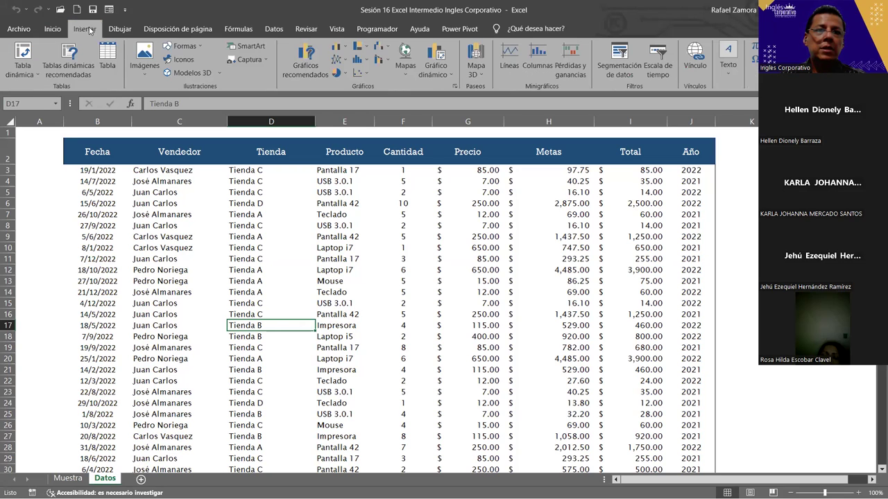
click(8, 52)
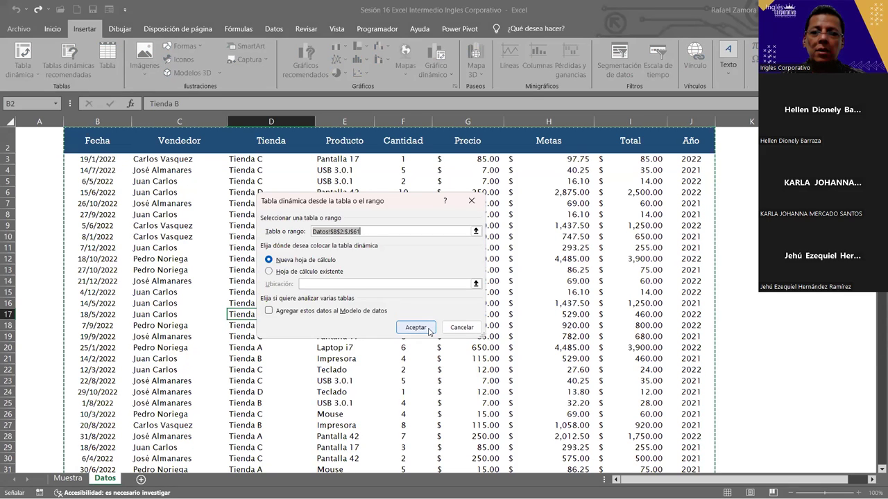
click(429, 329)
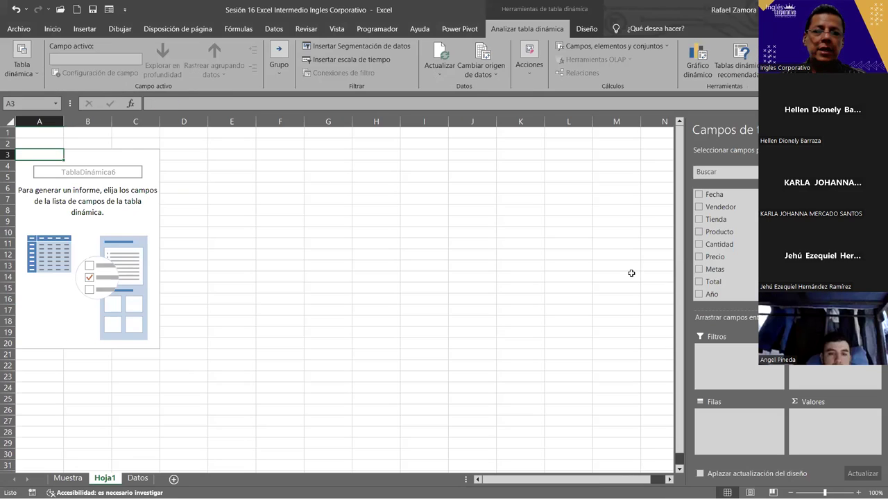
click(458, 309)
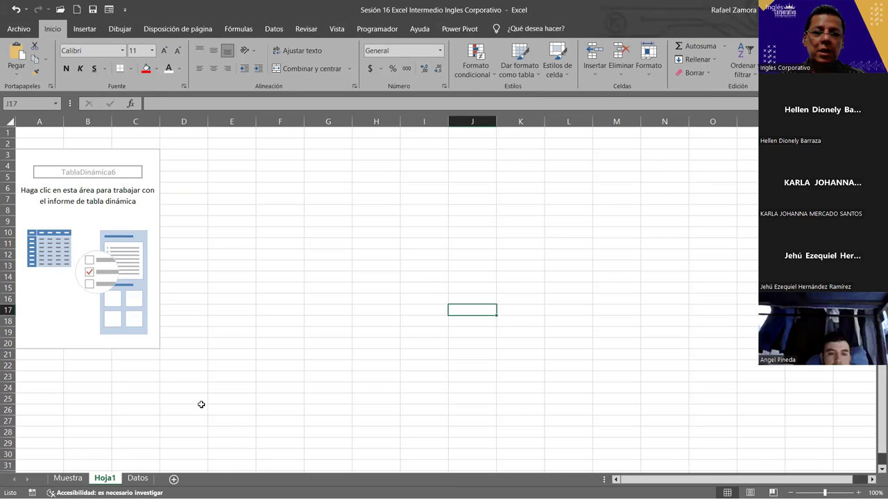
Step: Rename the new Hoja1 sheet to Graficos
double_click(107, 479)
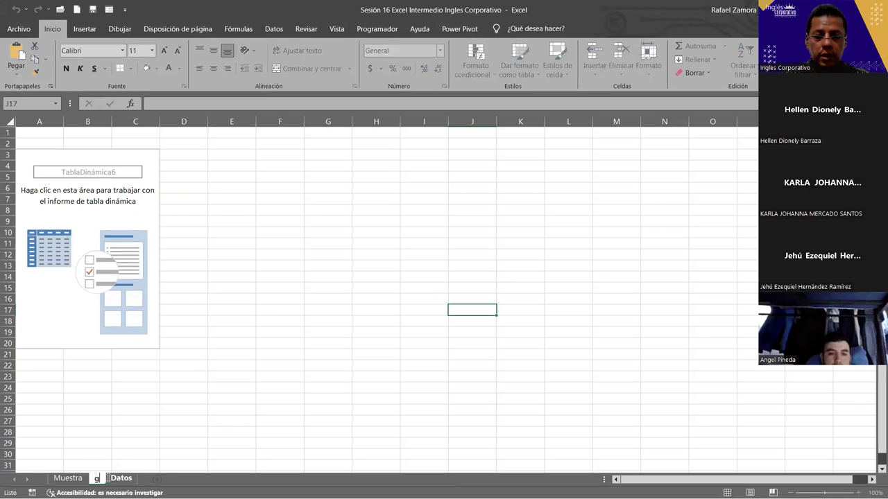
text(gRÁFICOS)
double_click(108, 478)
key(BackSpace)
text(G)
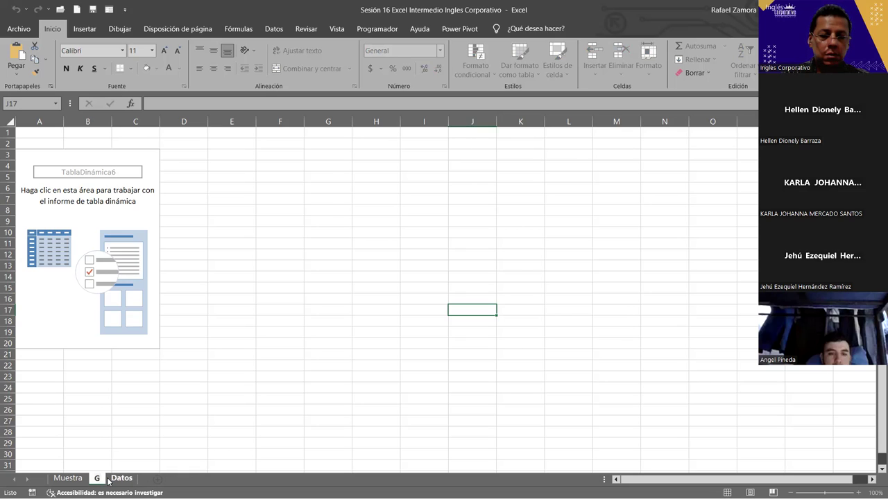
text(raficos)
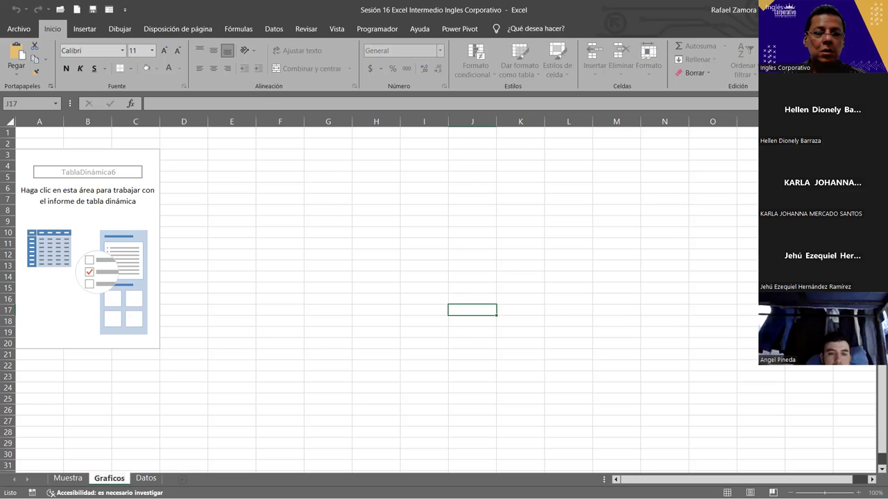
click(254, 422)
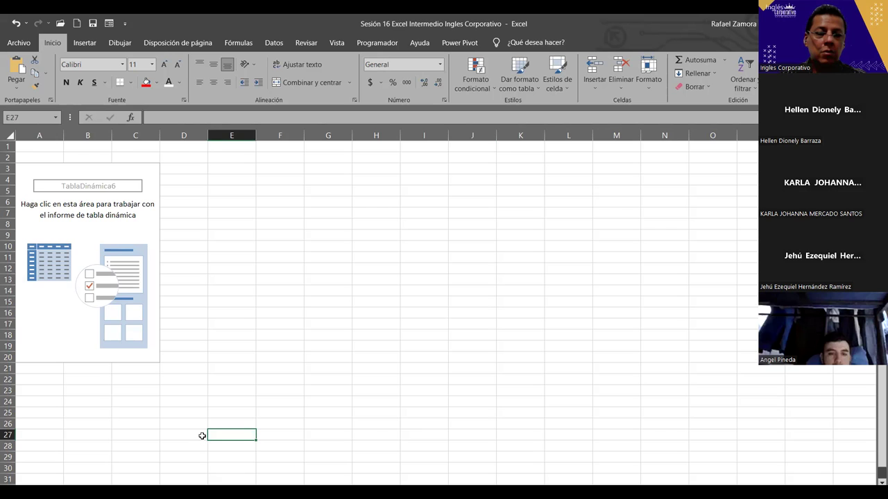
Step: Add a new sheet after Datos and name it DashBoard
key(ctrl+Page_Down)
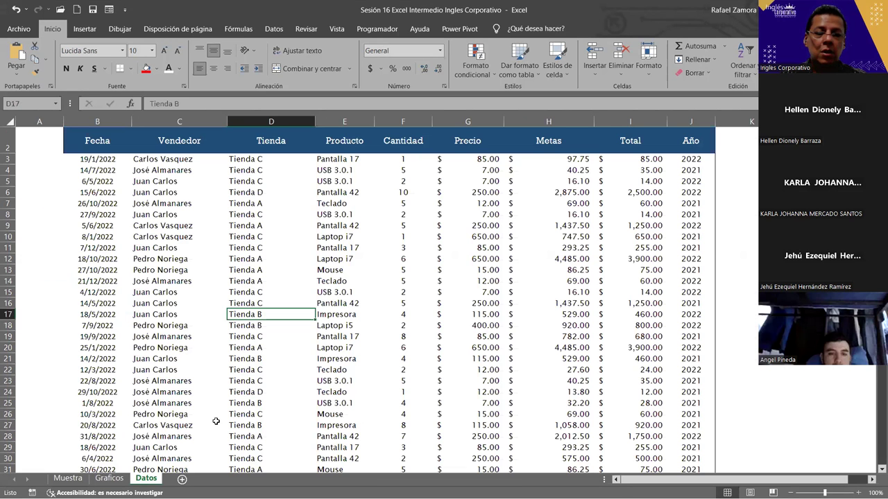
click(182, 479)
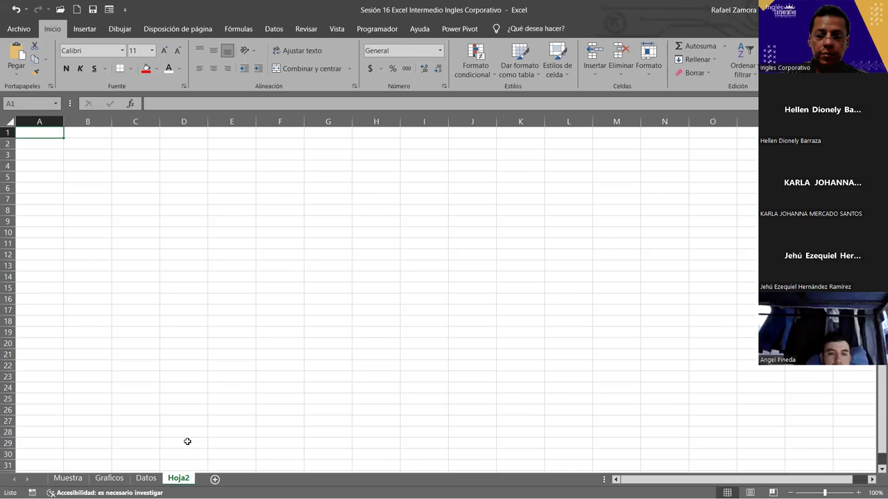
key(alt+h)
text(or)
text(Dash)
text(B)
text(oard)
key(Return)
click(238, 440)
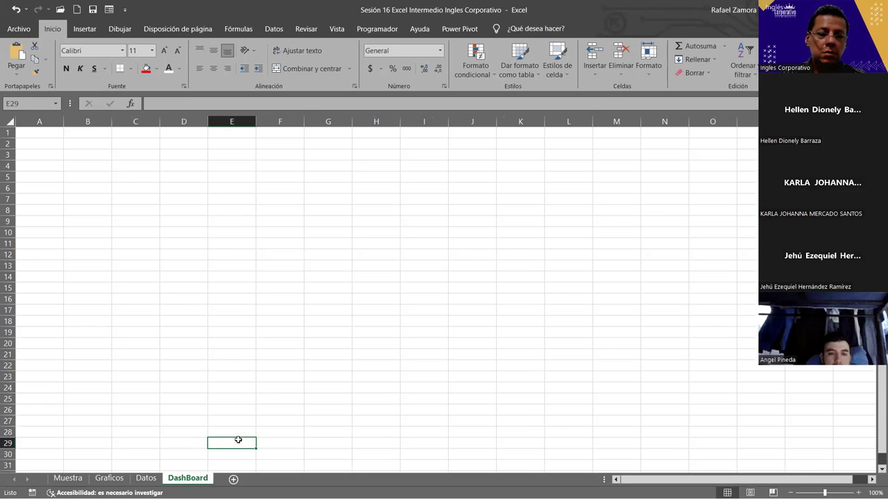
Step: Look through the Graficos and Muestra sheets, then return to DashBoard
click(118, 479)
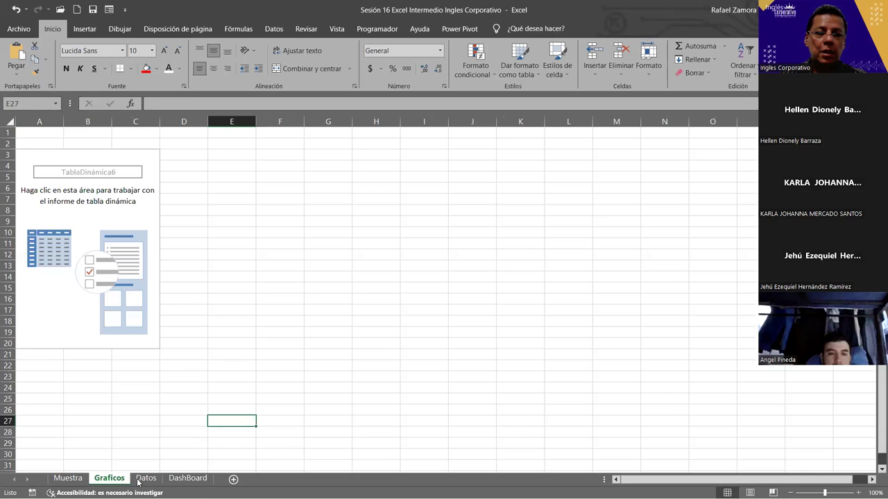
click(79, 481)
click(101, 483)
click(61, 481)
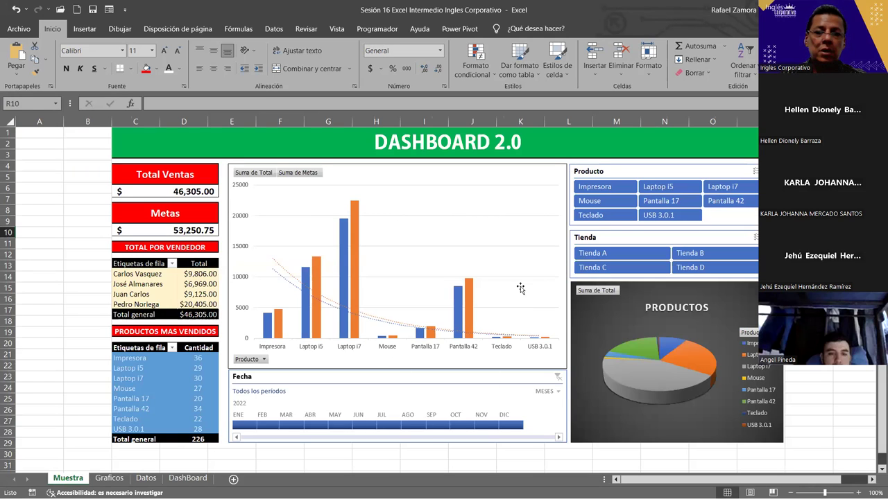
click(106, 481)
click(140, 481)
key(ctrl+Page_Down)
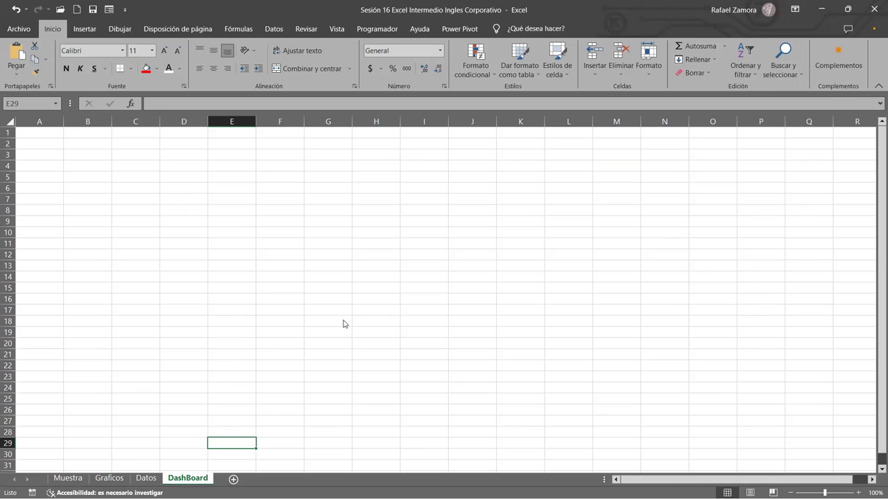
Step: Merge and centre C1:Q3 on DashBoard into one title block
click(343, 324)
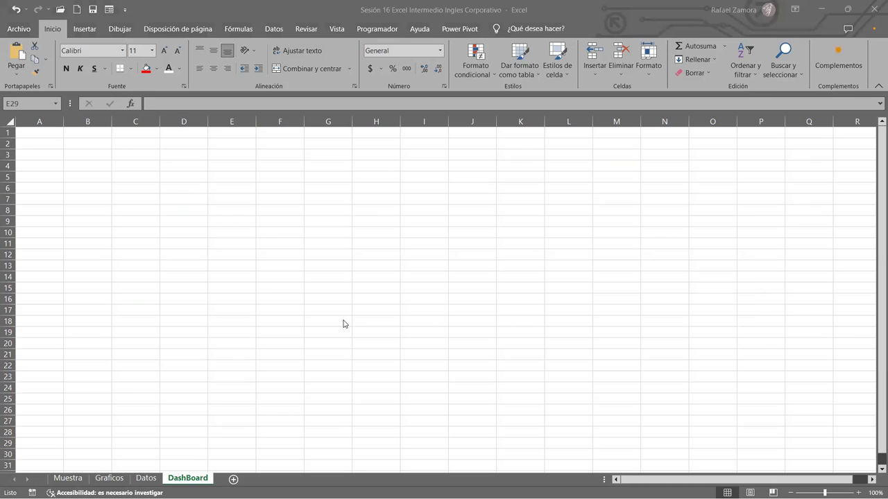
click(132, 132)
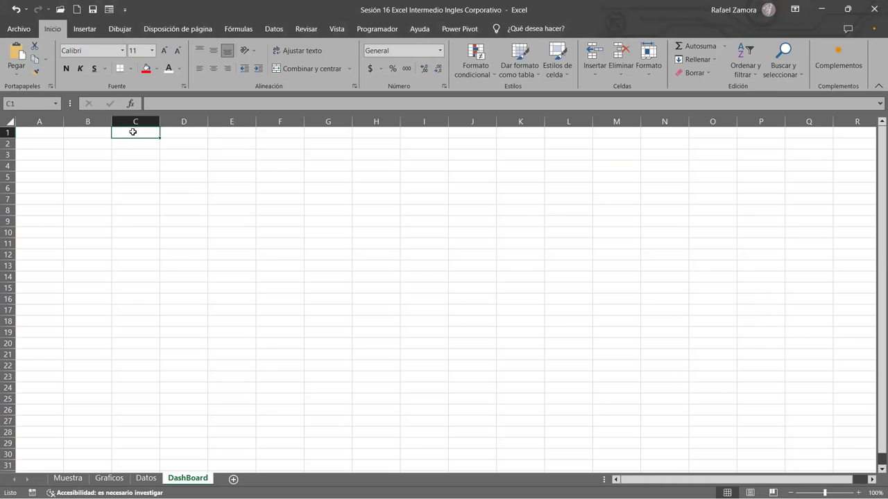
mouse_move(139, 131)
mouse_down()
mouse_move(483, 154)
mouse_move(798, 153)
mouse_up()
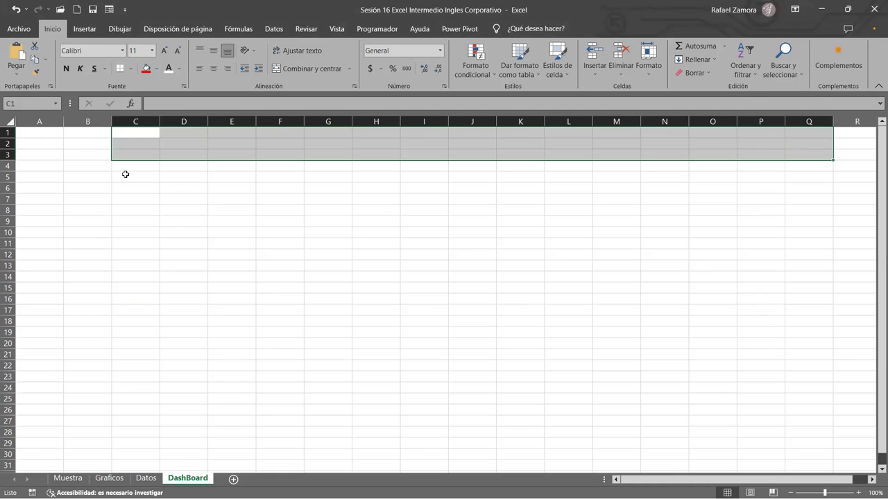
click(310, 68)
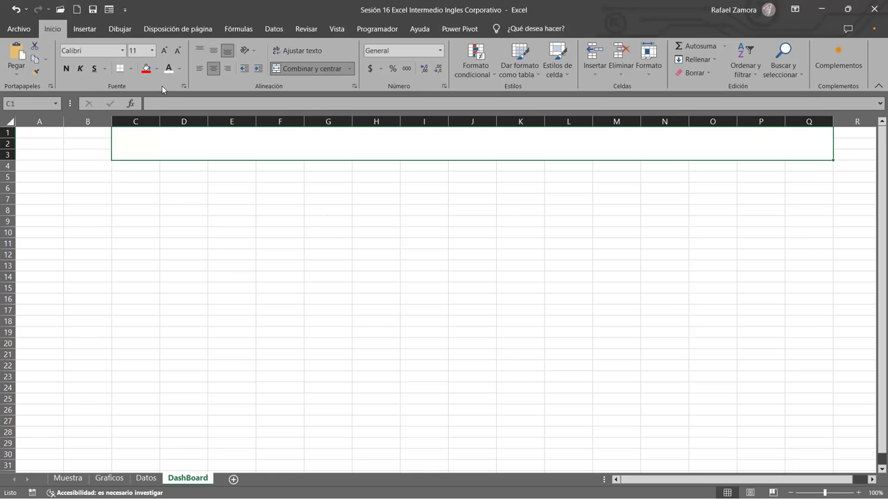
Step: Fill the banner green and enter the title DASHBOARD 2.0
click(157, 68)
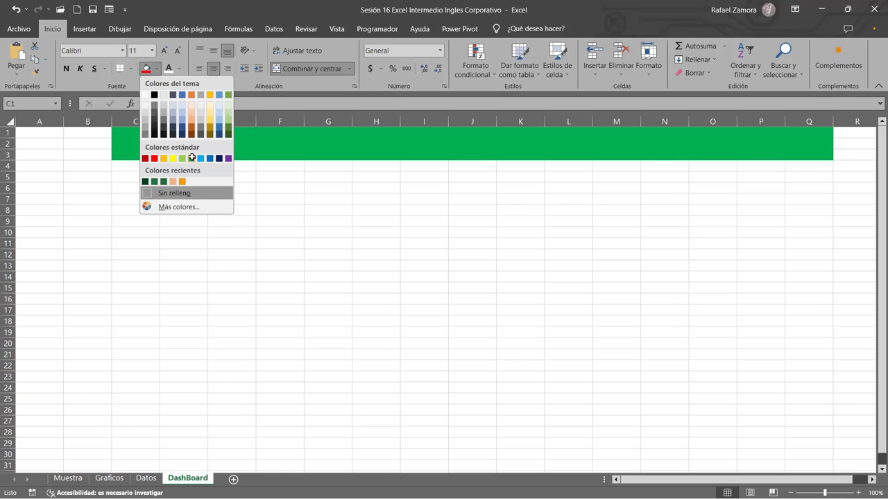
click(193, 159)
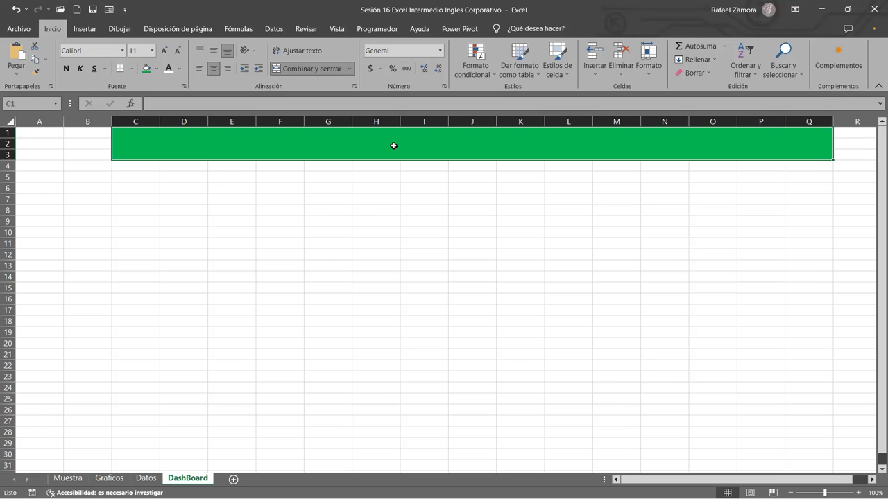
text(a)
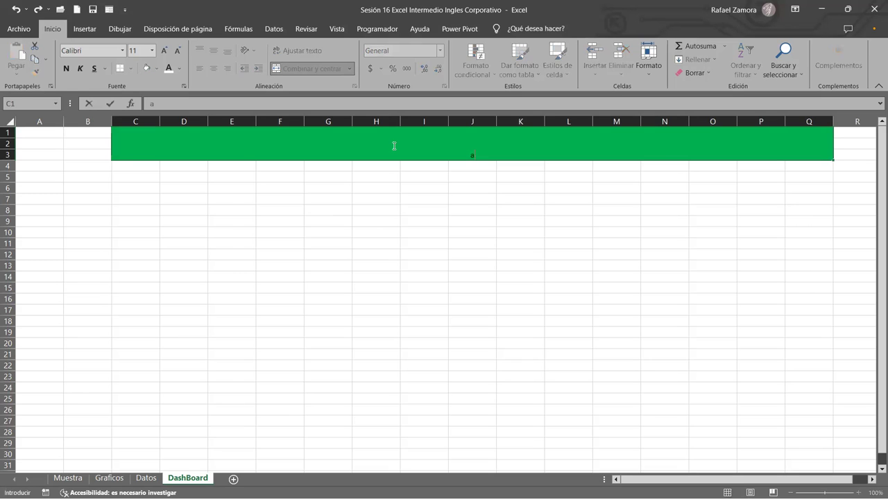
text(dashboard)
drag(493, 155, 357, 154)
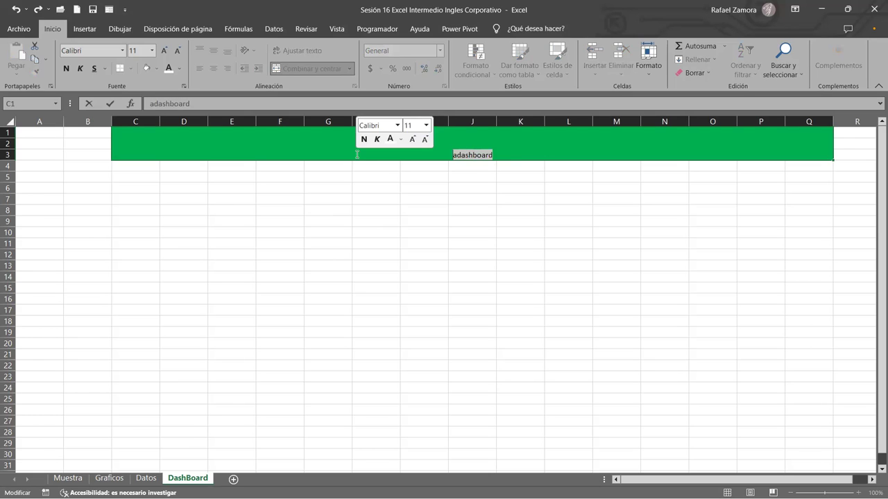
key(BackSpace)
text(DASHBOARD 2.0)
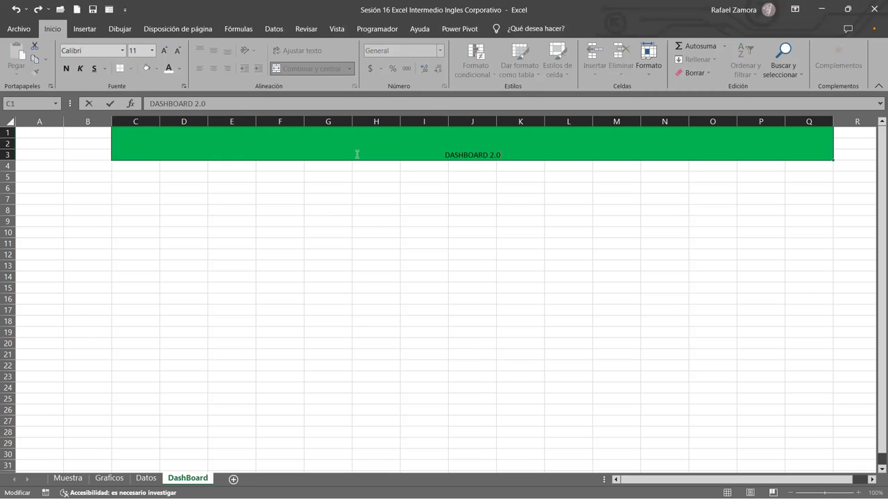
key(ctrl+Return)
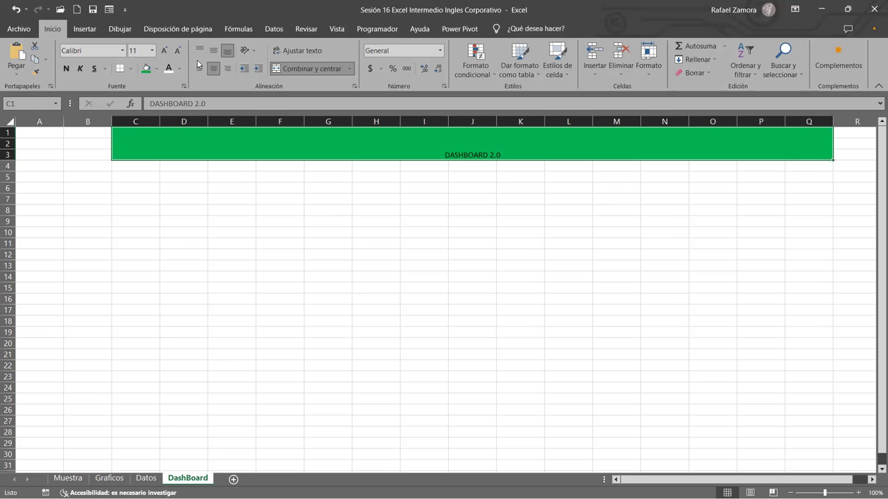
Step: Format the title middle-aligned in white 36-pt Adobe Gothic Std B
click(213, 50)
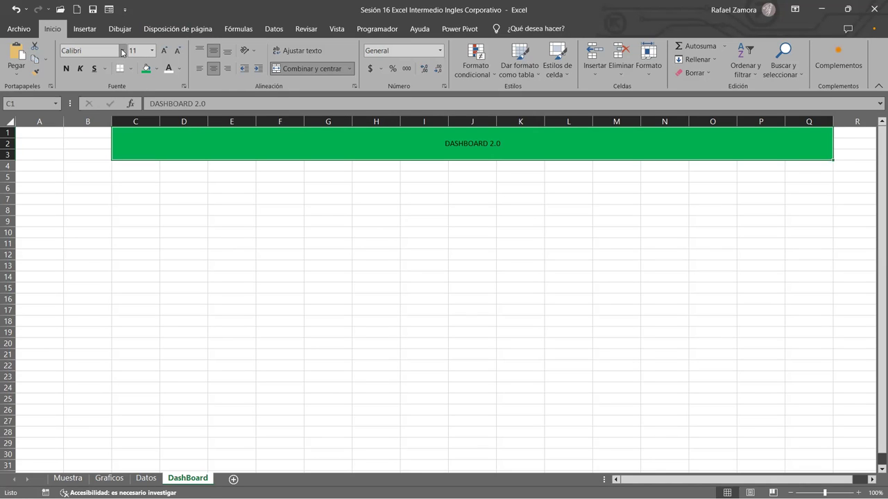
click(122, 50)
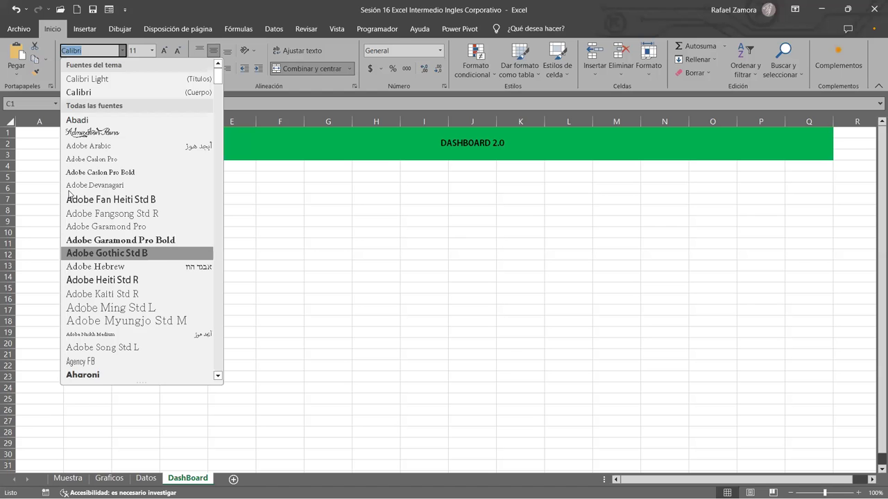
click(122, 253)
click(152, 50)
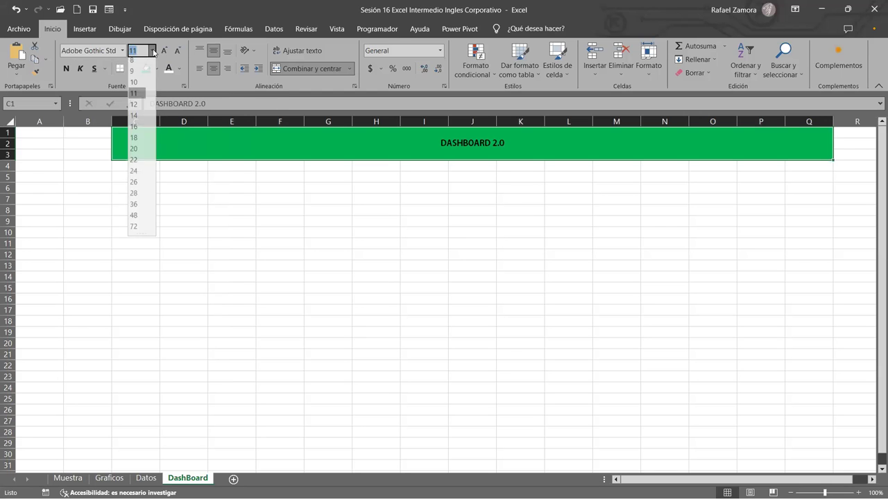
click(136, 207)
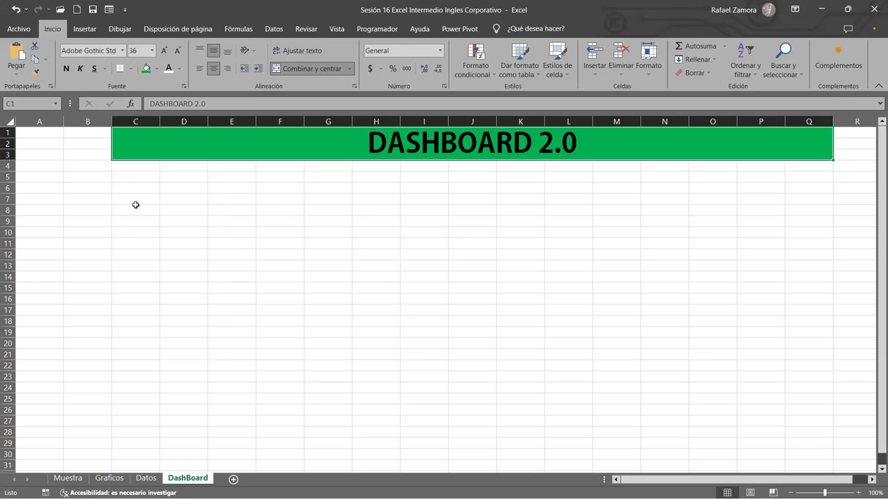
click(169, 69)
click(371, 275)
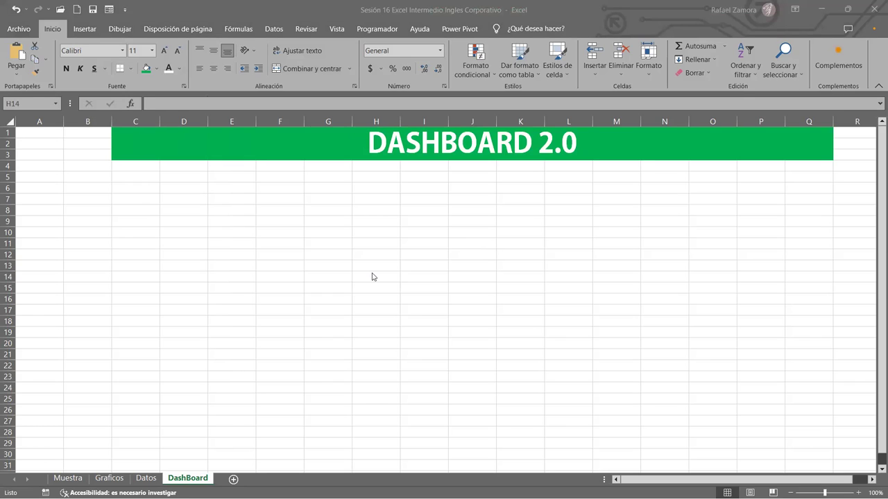
Step: Click on the DashBoard grid, then view the finished reference dashboard on Muestra
click(373, 276)
click(280, 355)
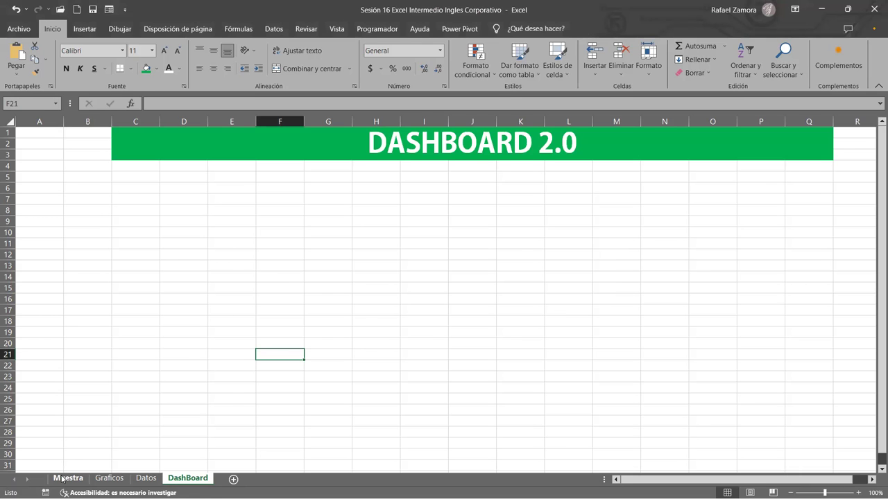
click(62, 478)
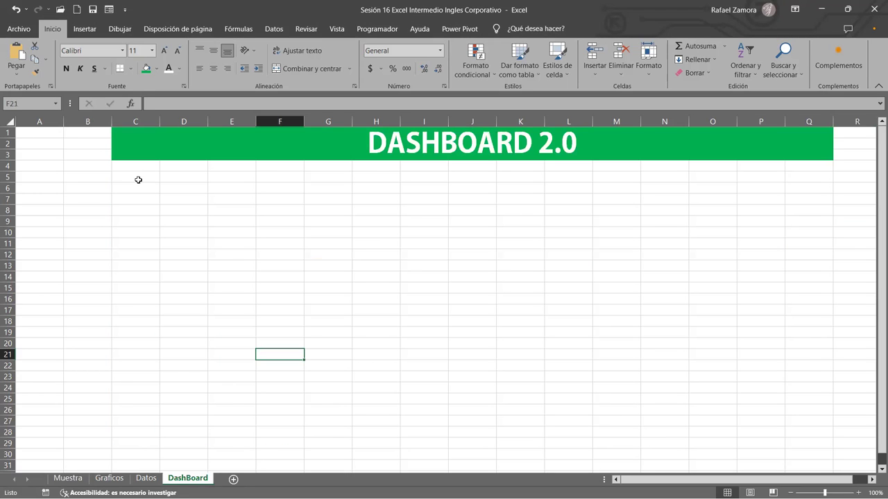
Step: Merge C5:D6 into a red-filled box with a thick outside border
drag(139, 180, 183, 183)
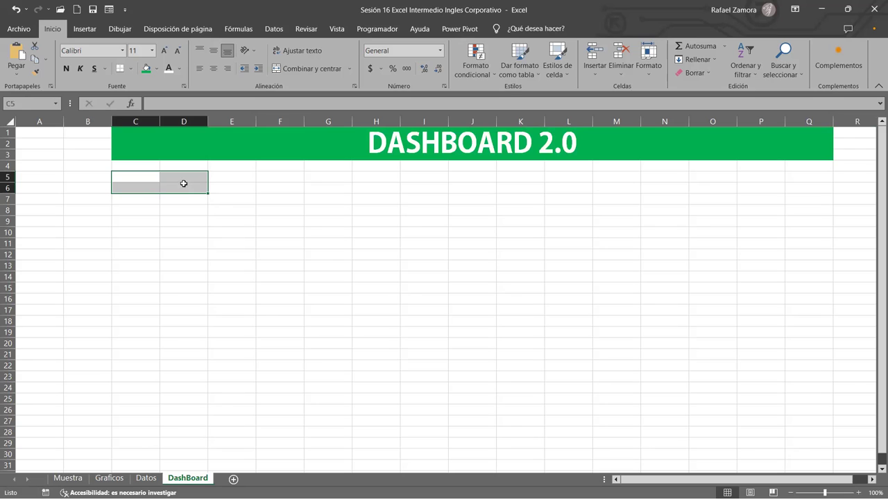
scroll(266, 311, up, 1)
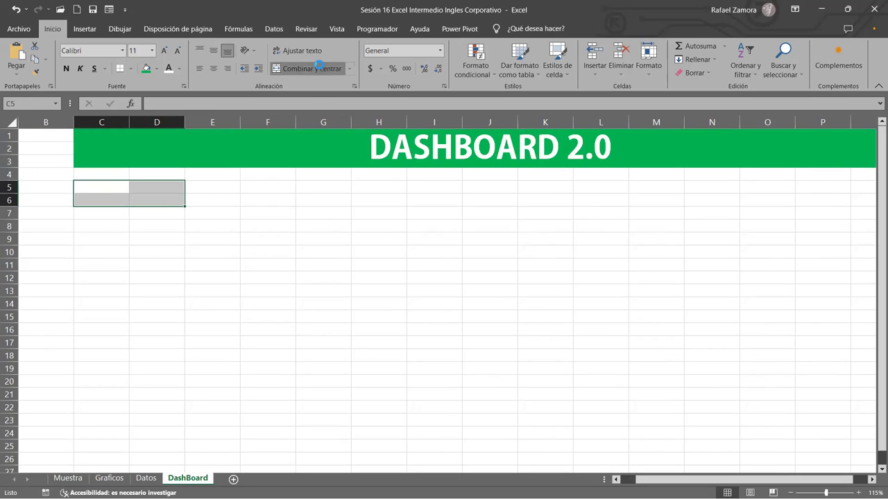
click(317, 65)
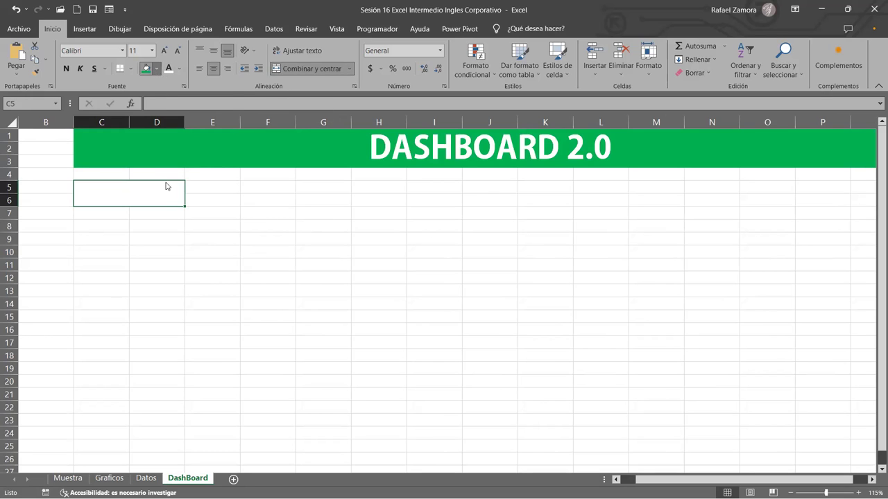
click(158, 68)
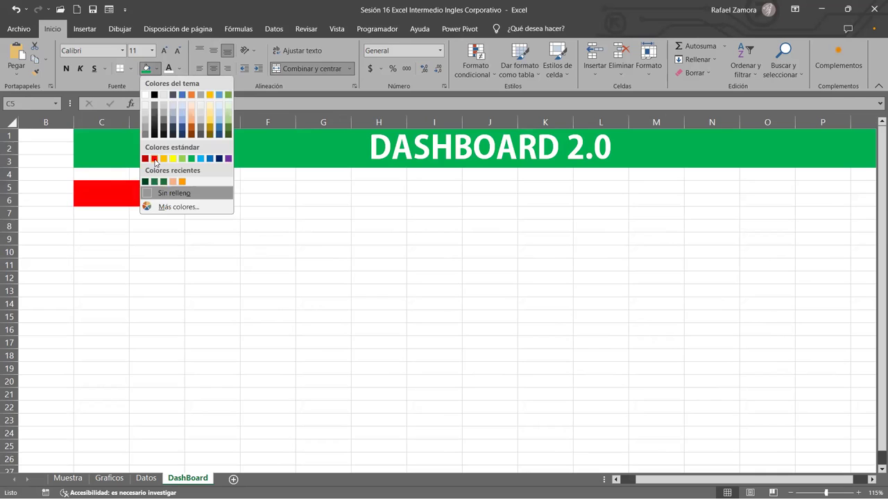
click(154, 159)
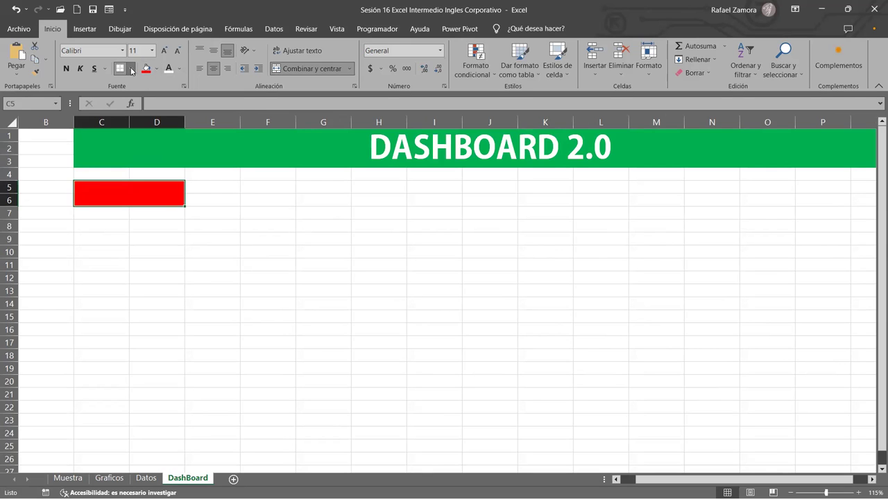
click(131, 69)
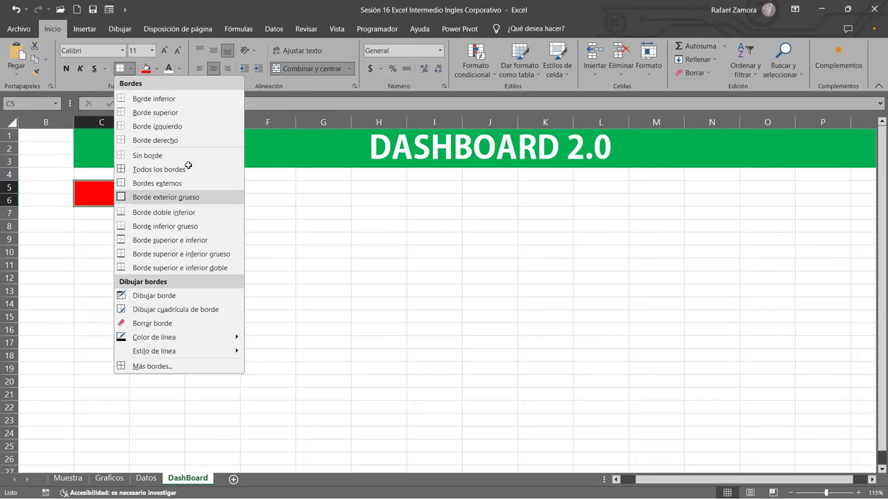
click(166, 200)
Step: Give the green title banner a thick border
click(202, 143)
click(120, 68)
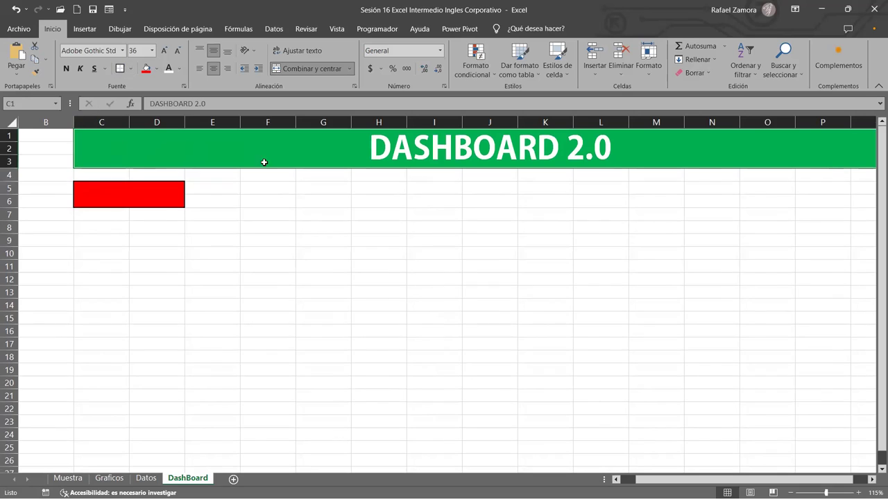
click(207, 263)
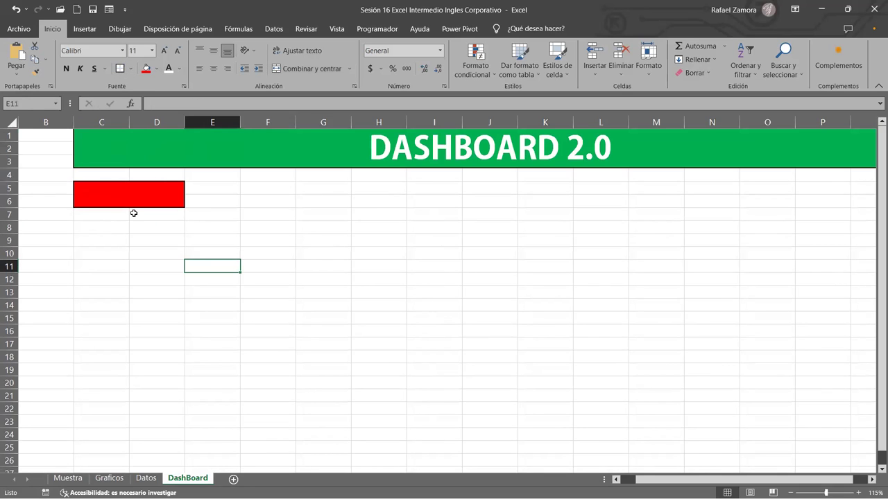
Step: Label the red box TOTAL VENTAS in bold white 14-pt, middle-aligned, then view Muestra
click(68, 479)
text(TOTAL )
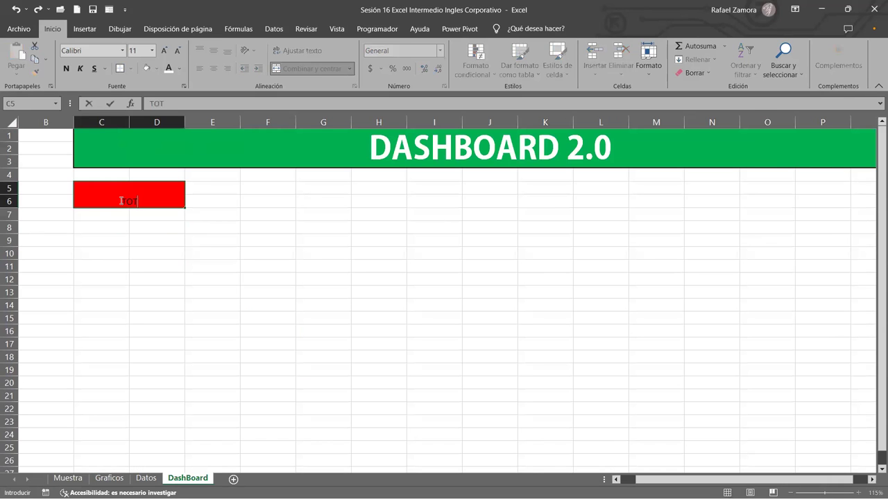
text(VENTAS)
key(ctrl+Return)
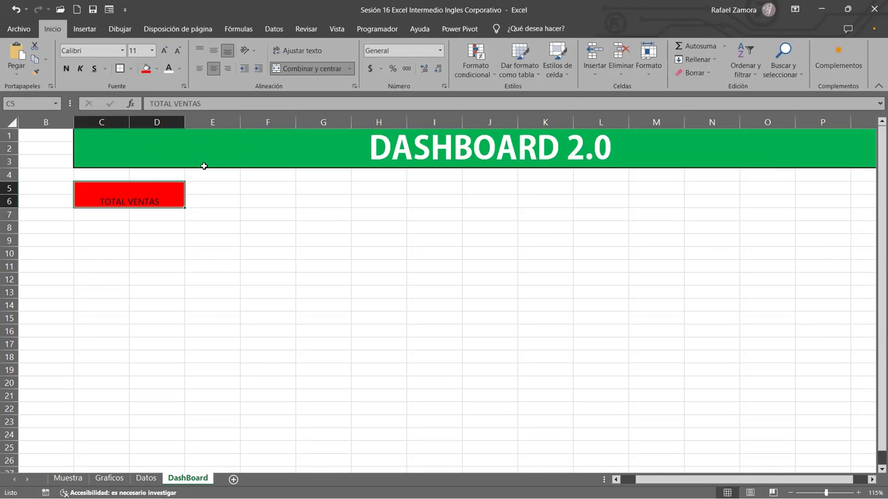
click(212, 49)
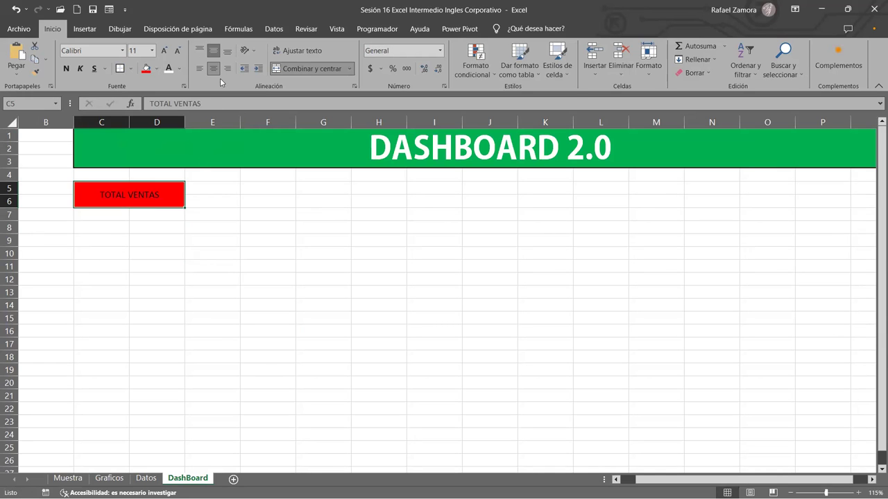
click(164, 52)
click(164, 53)
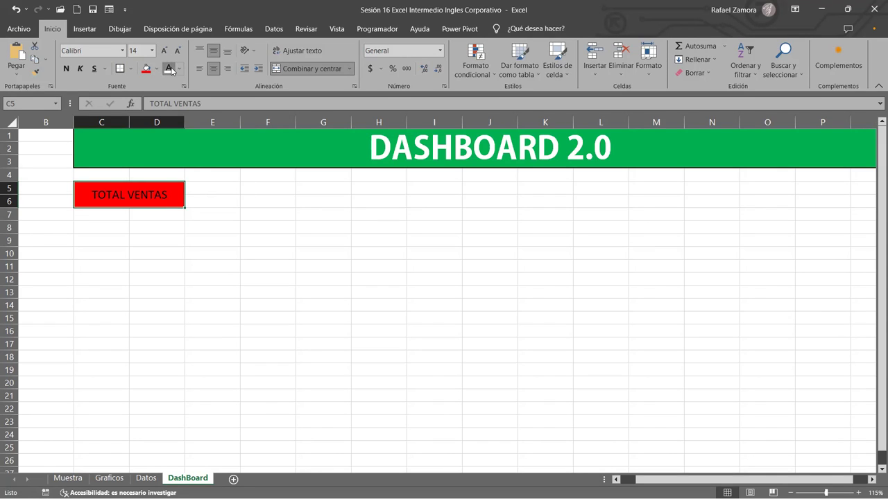
click(168, 68)
key(ctrl+n)
click(294, 295)
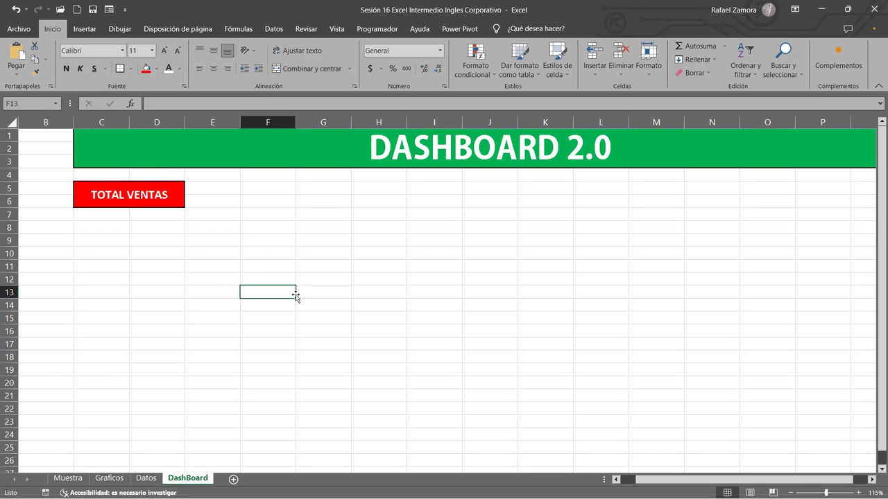
click(68, 478)
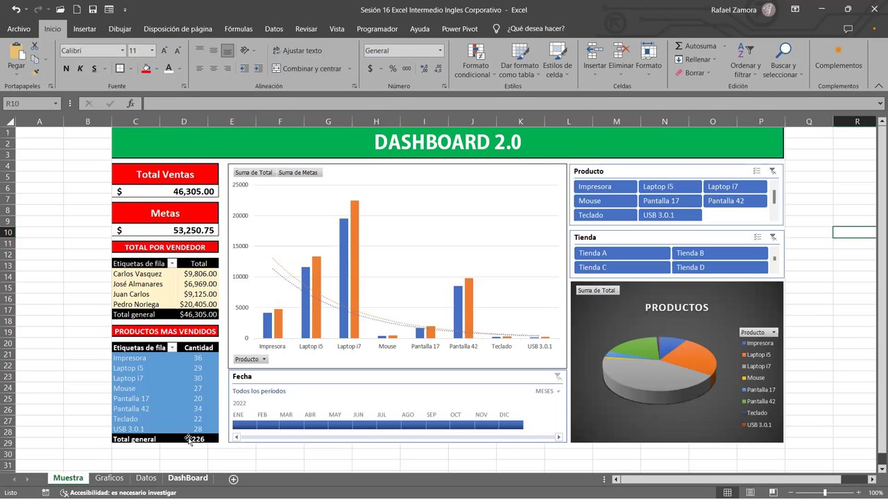
Step: Merge C7:D7 under TOTAL VENTAS into one bold value cell
click(187, 478)
drag(99, 218, 154, 213)
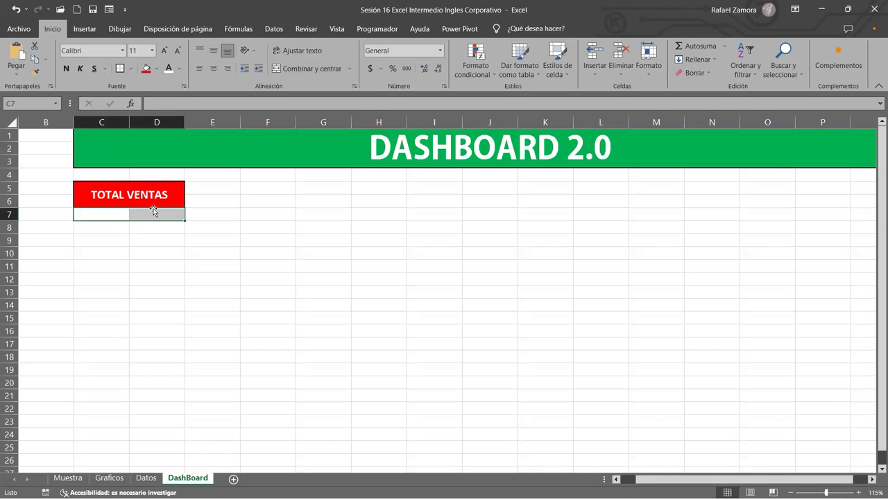
click(312, 68)
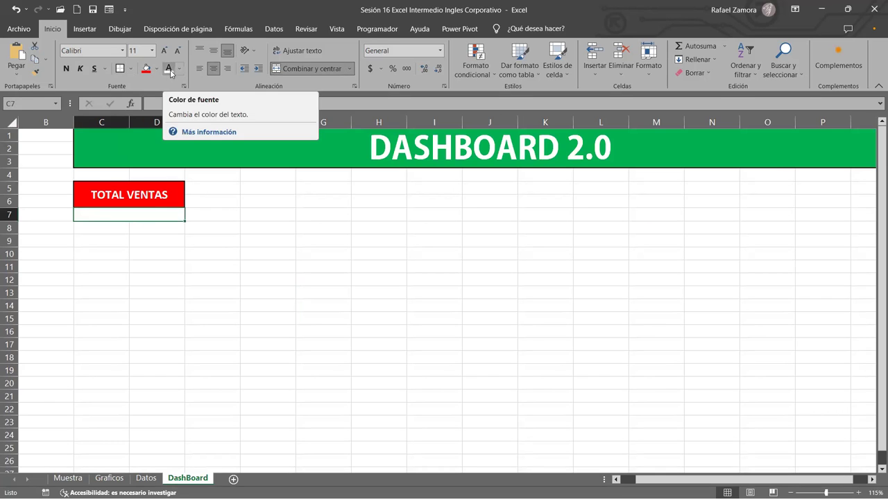
click(66, 68)
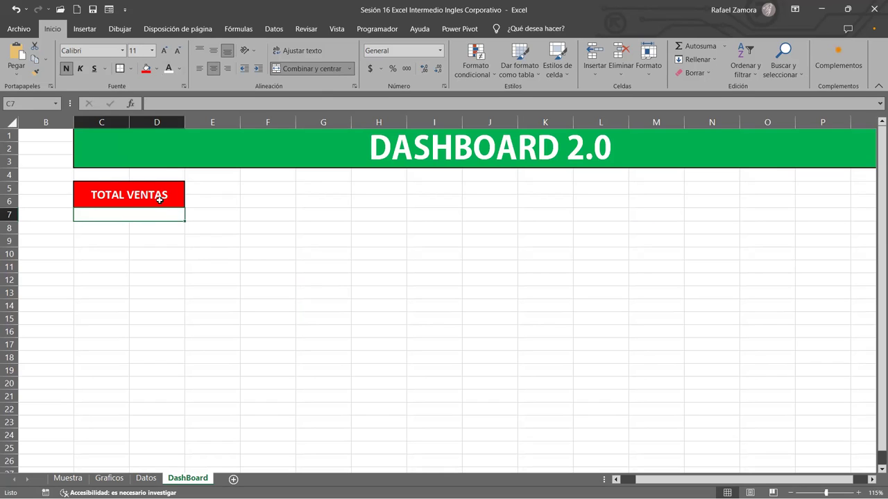
click(221, 315)
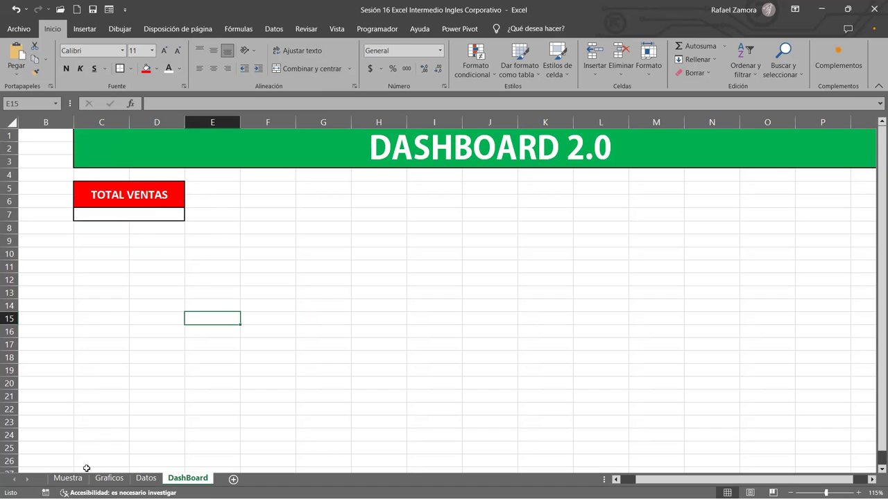
Step: Paste a shrunken Muestra dashboard picture beside the boxes, then copy C5:D7
click(68, 478)
click(261, 290)
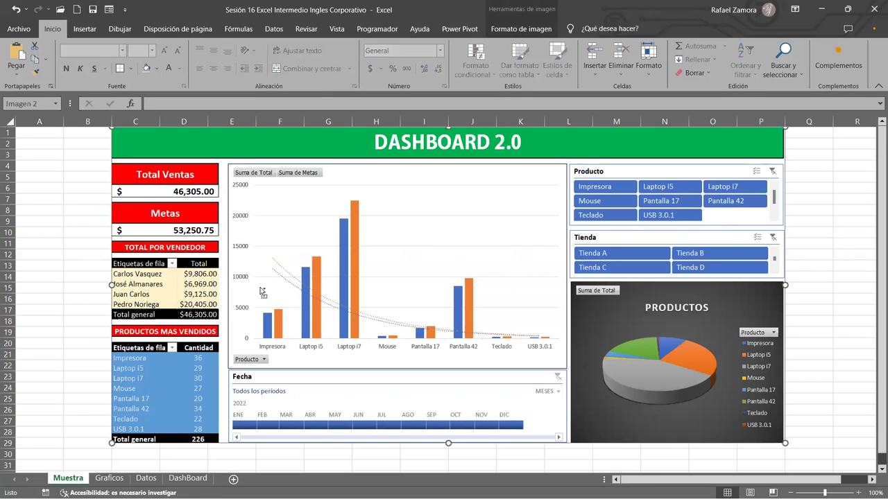
click(187, 478)
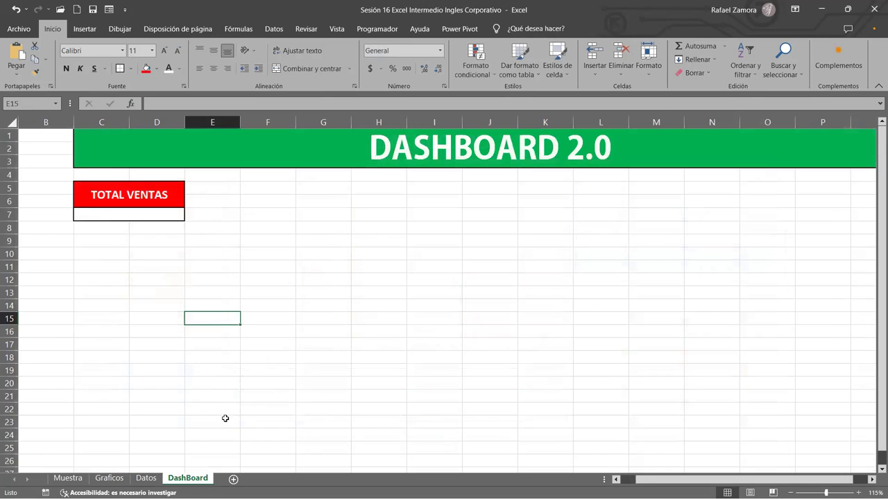
key(ctrl+v)
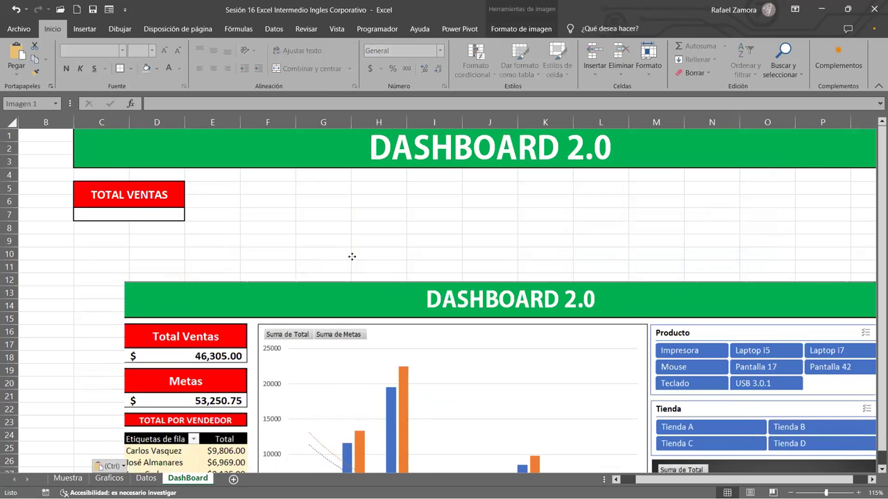
drag(100, 247, 386, 377)
mouse_move(557, 411)
mouse_down()
mouse_move(323, 341)
mouse_move(549, 215)
mouse_up()
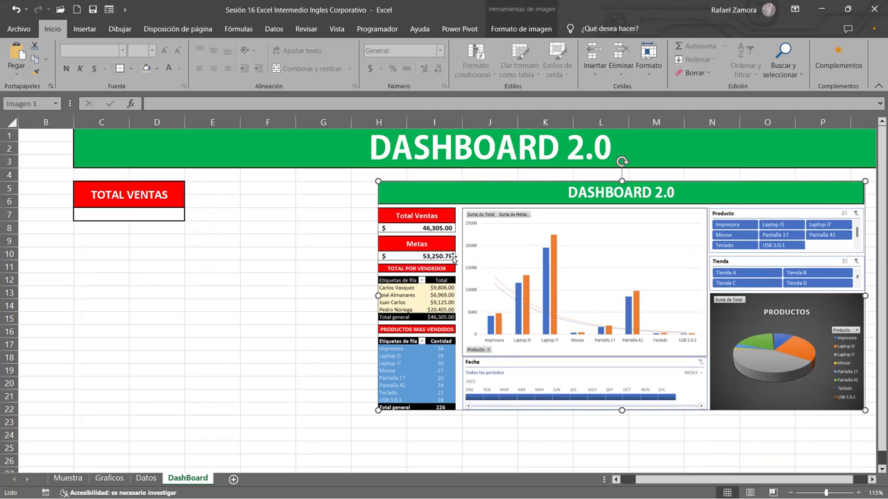
drag(162, 190, 160, 212)
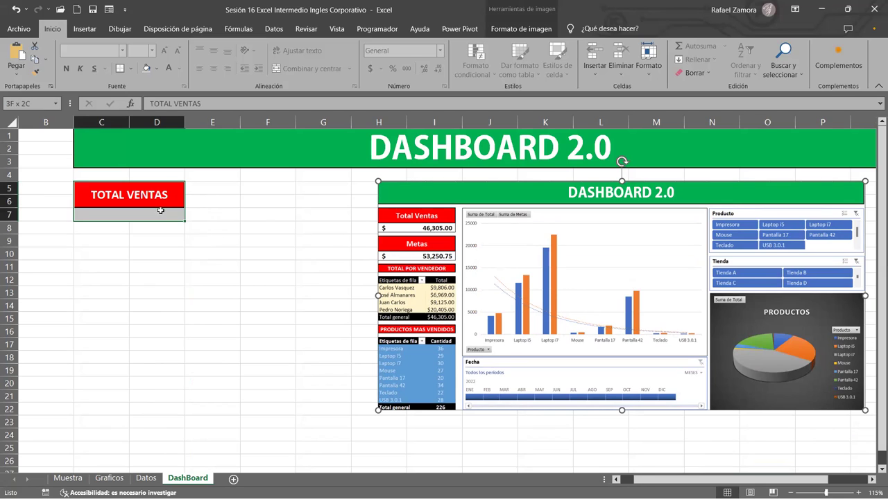
key(ctrl+c)
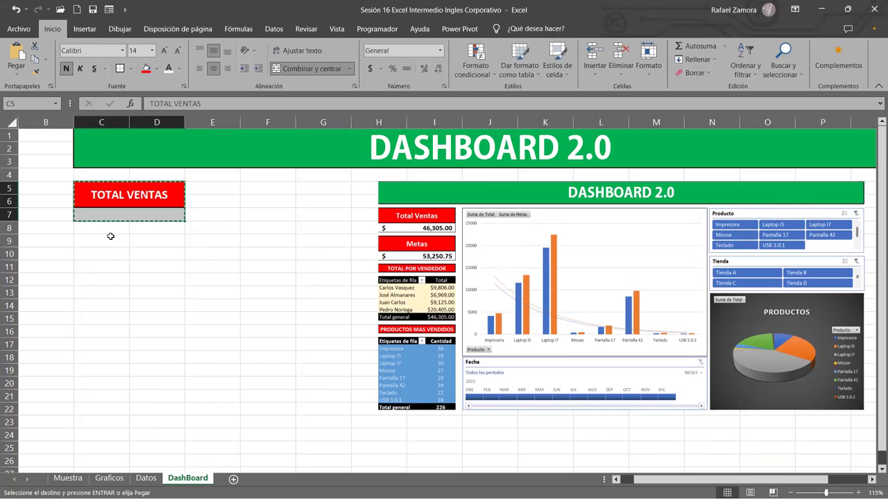
Step: Paste a copy of the TOTAL VENTAS box at C9 and retitle its heading METAS
click(109, 239)
key(ctrl+v)
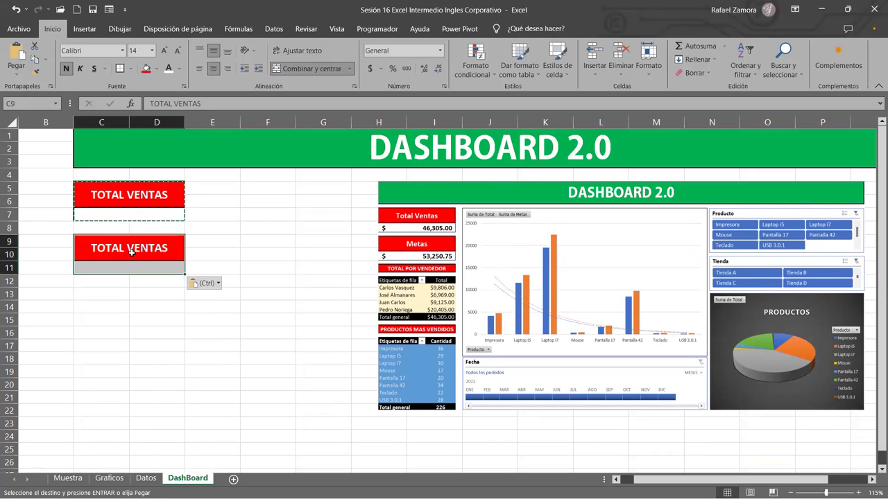
click(132, 251)
text(METAS)
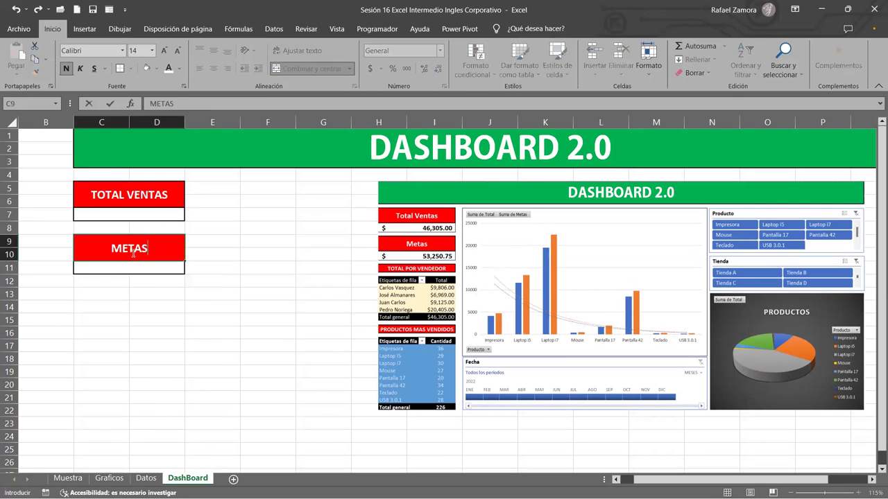
click(166, 311)
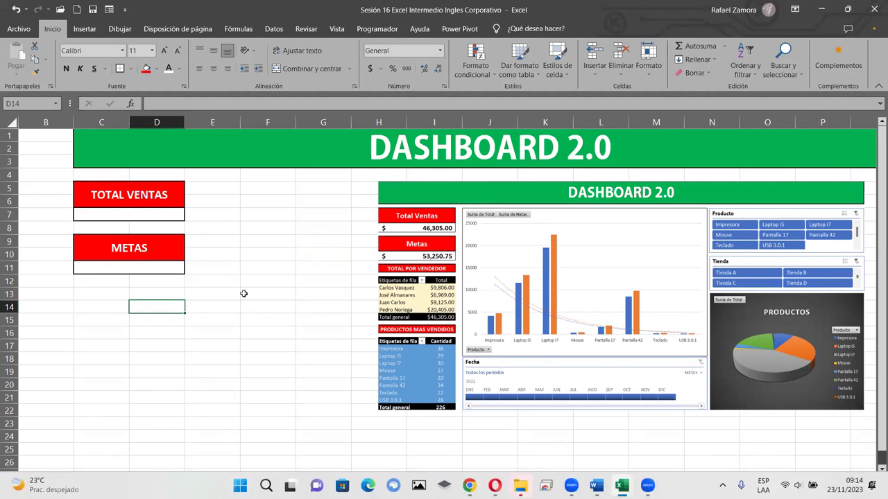
Step: Shift the reference dashboard picture to start around column G, comparing against the Muestra sheet
click(248, 307)
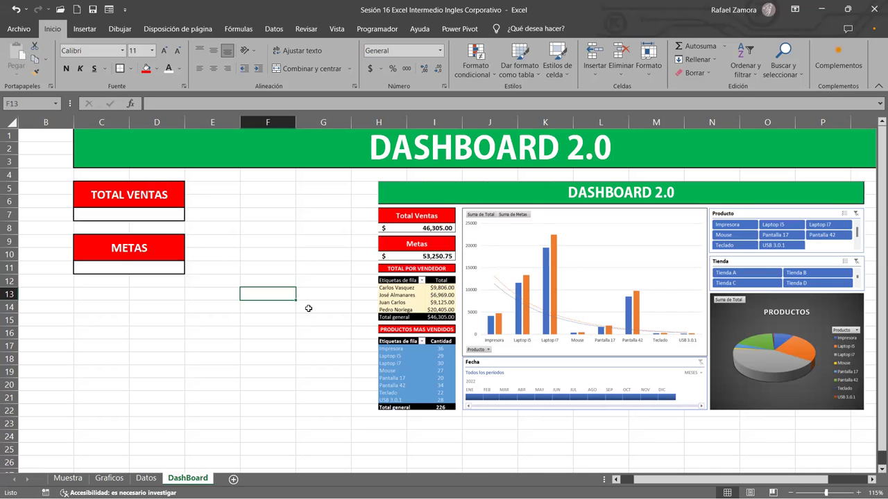
drag(471, 245, 451, 258)
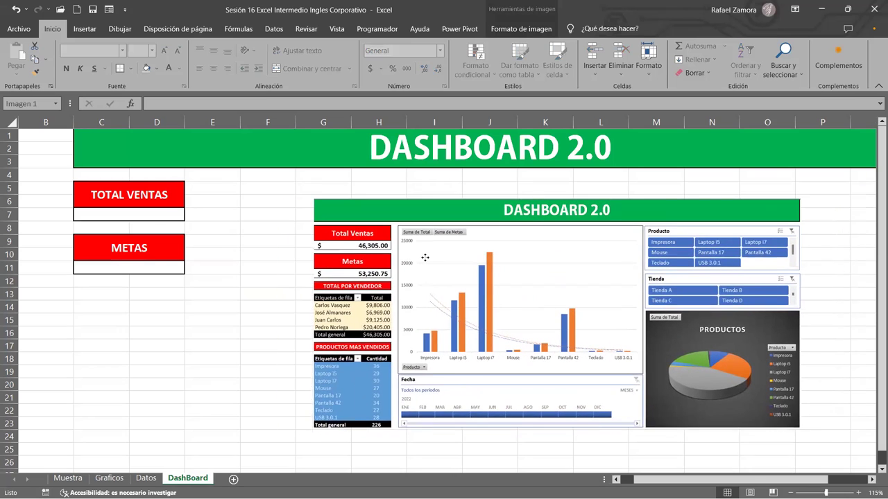
drag(450, 258, 512, 252)
click(69, 478)
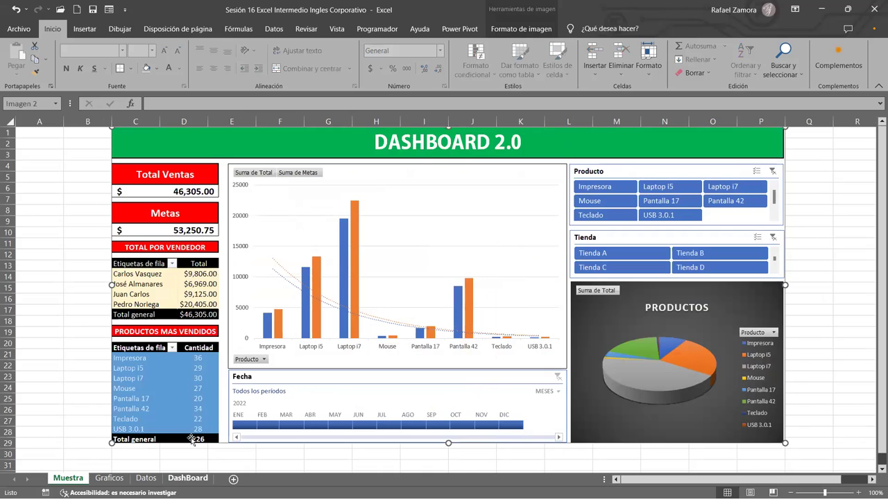
click(188, 478)
ctrl+scroll(418, 306, up, 1)
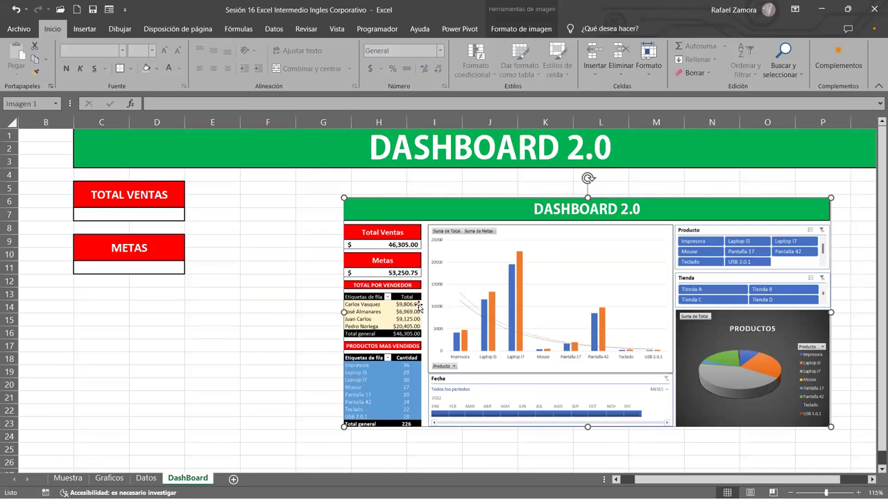
click(68, 478)
drag(747, 419, 741, 413)
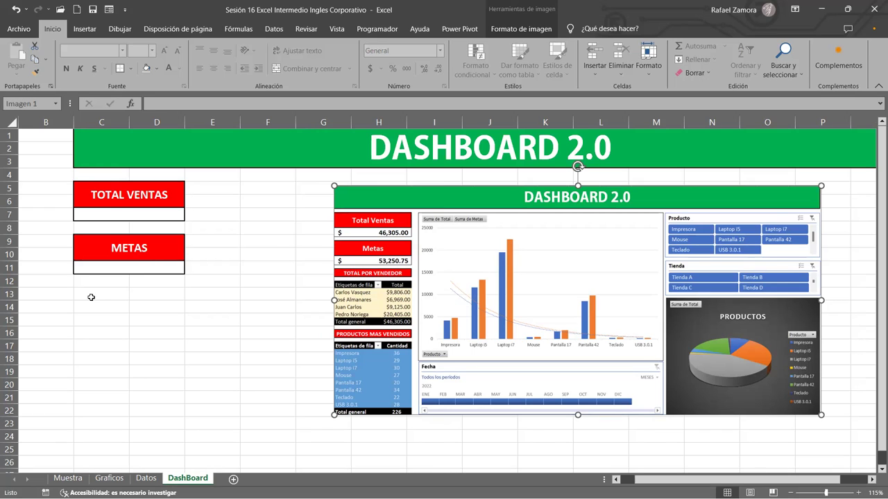
drag(88, 293, 147, 296)
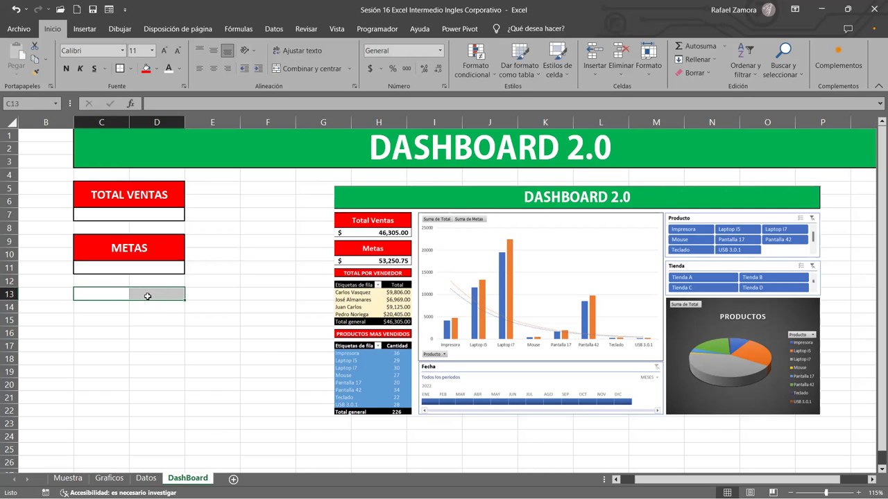
Step: Merge C13:D13 with red fill and middle alignment, and enter the heading TOTAL VENDEDOR
click(281, 68)
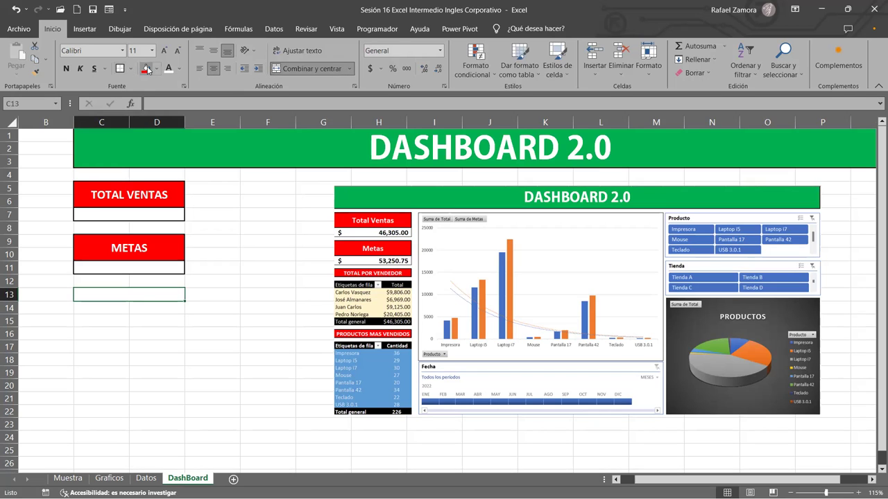
click(146, 68)
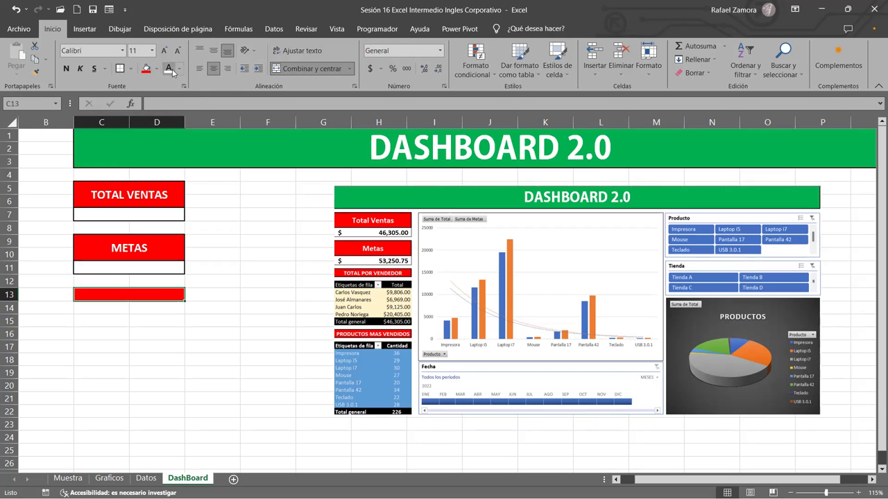
click(213, 51)
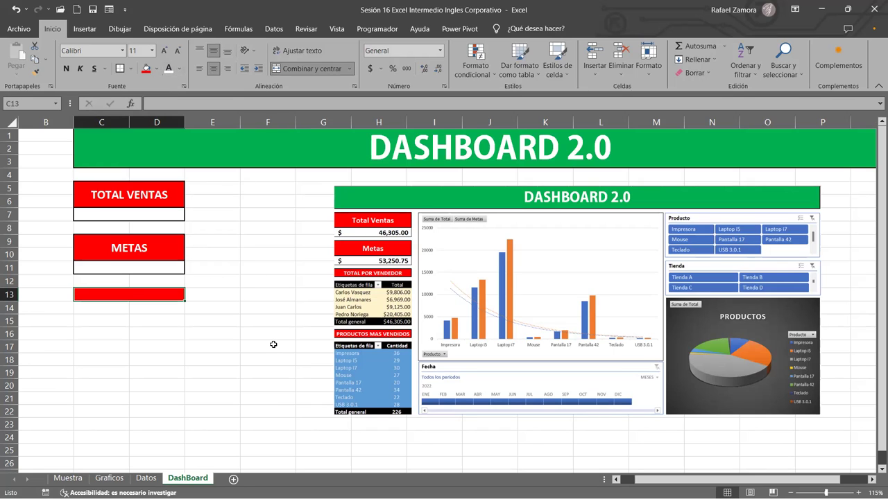
text(TOTAL POR VENDEDOR)
key(BackSpace)
key(BackSpace)
key(BackSpace)
key(BackSpace)
key(BackSpace)
key(BackSpace)
key(BackSpace)
key(BackSpace)
text(VENDEDOR)
key(Return)
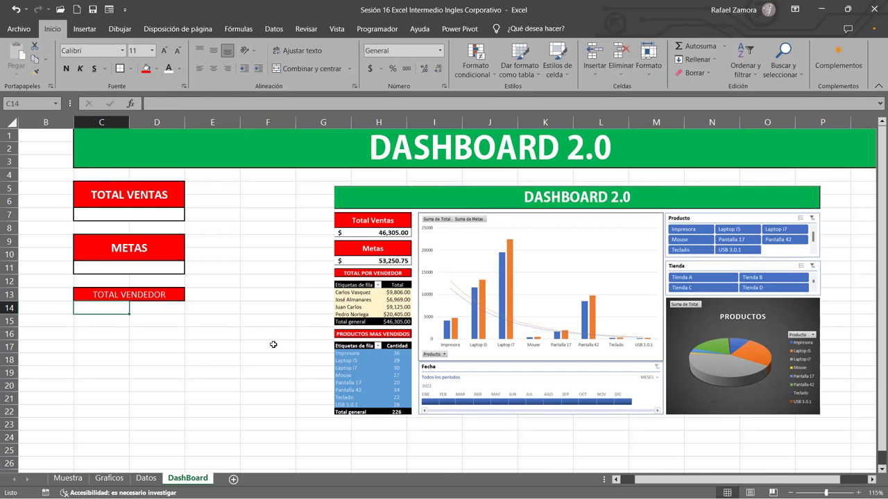
Step: Make the TOTAL VENDEDOR heading bold and check the Datos source sheet
click(179, 293)
key(ctrl+n)
click(212, 368)
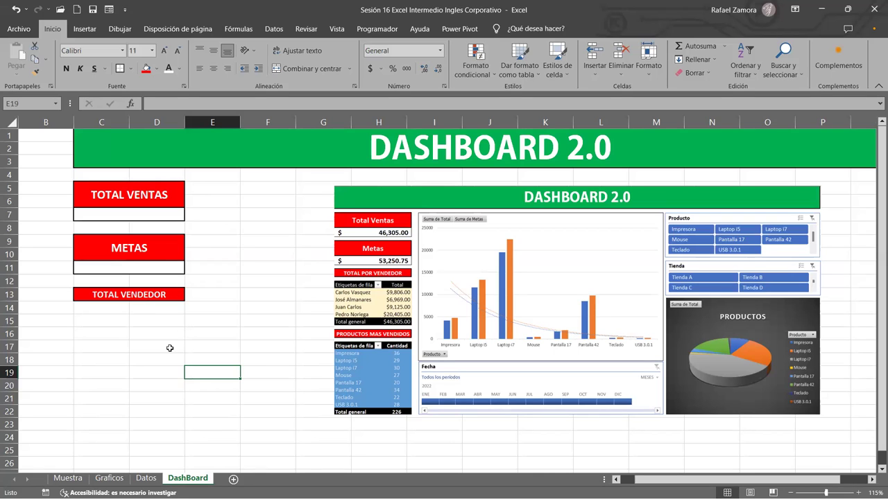
click(147, 293)
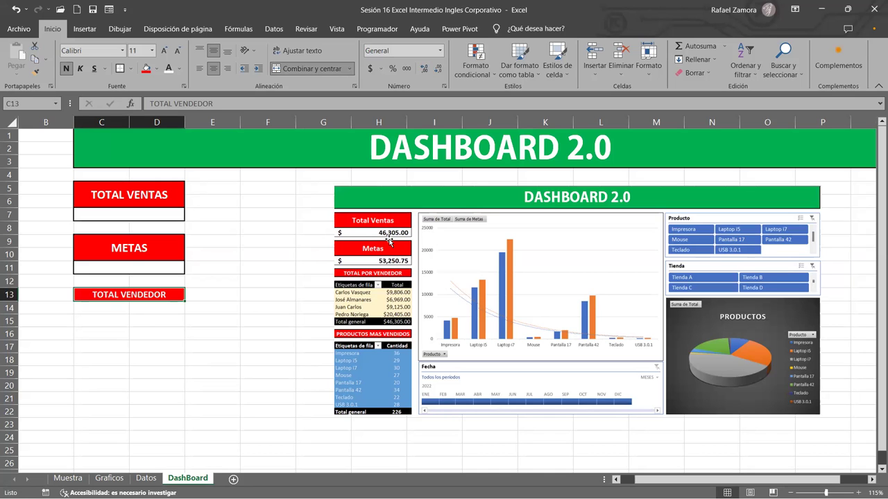
click(147, 478)
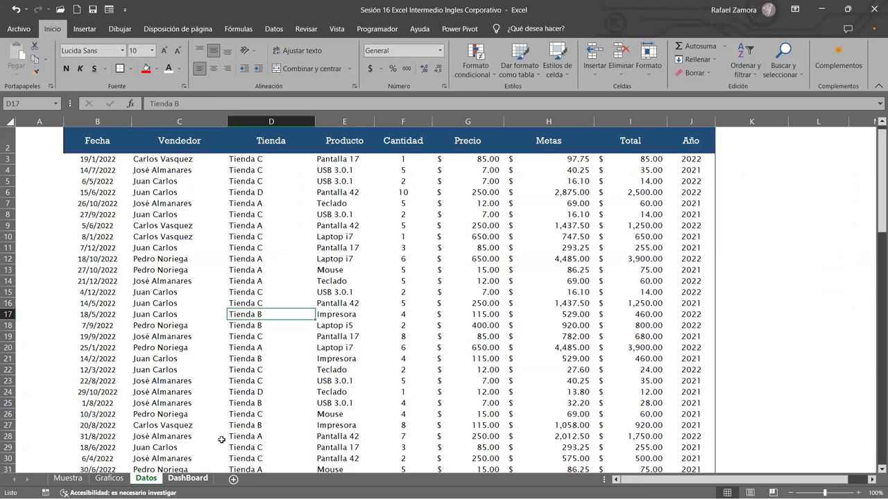
key(ctrl+Page_Down)
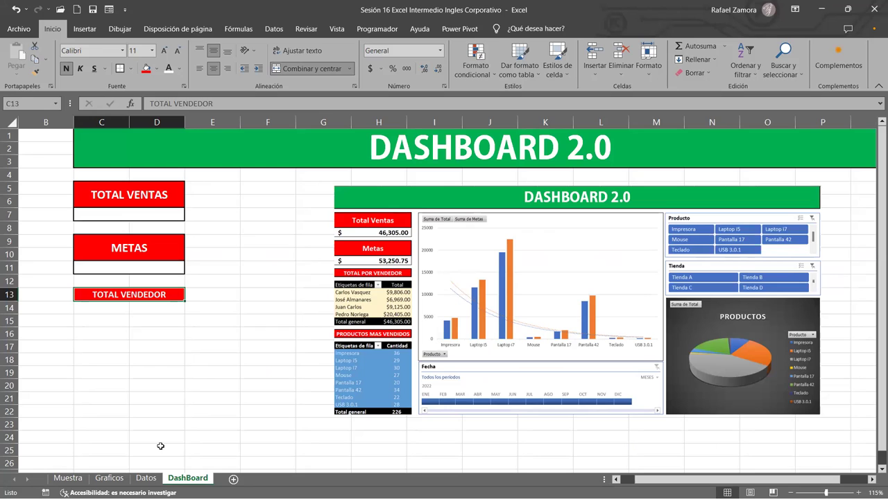
Step: Activate the empty TablaDinámica6 on the Graficos sheet so its field list shows
click(116, 479)
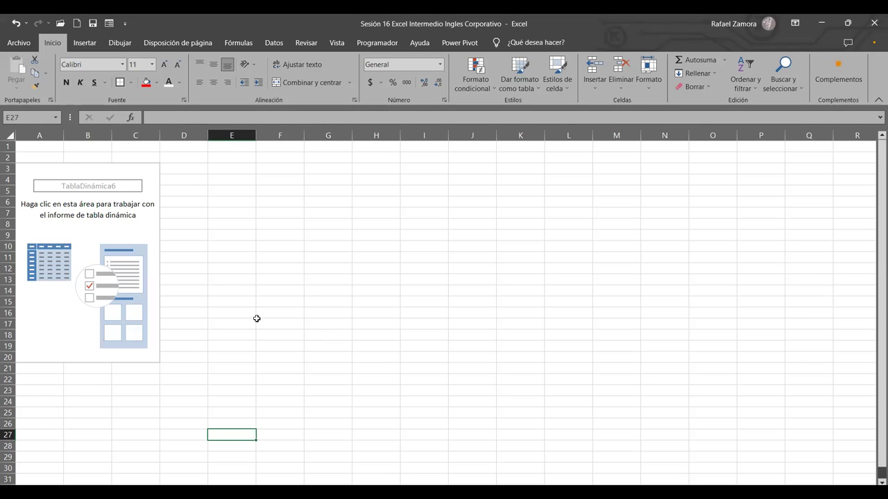
click(122, 234)
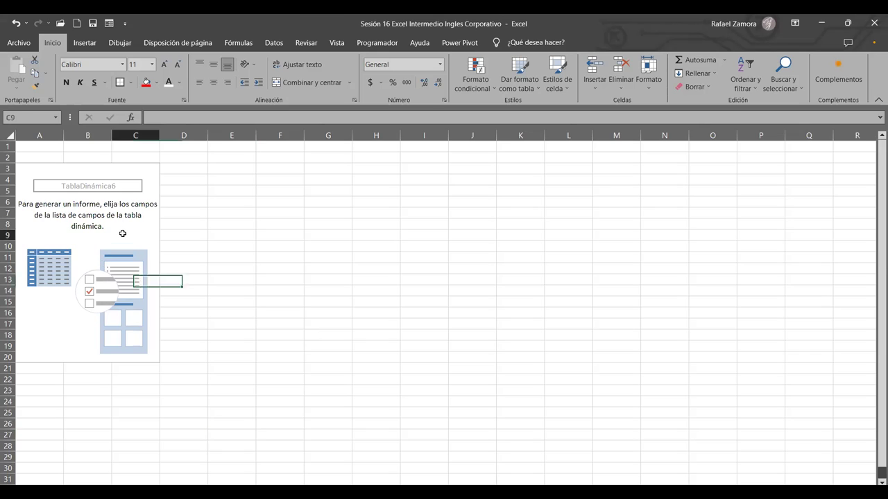
click(84, 237)
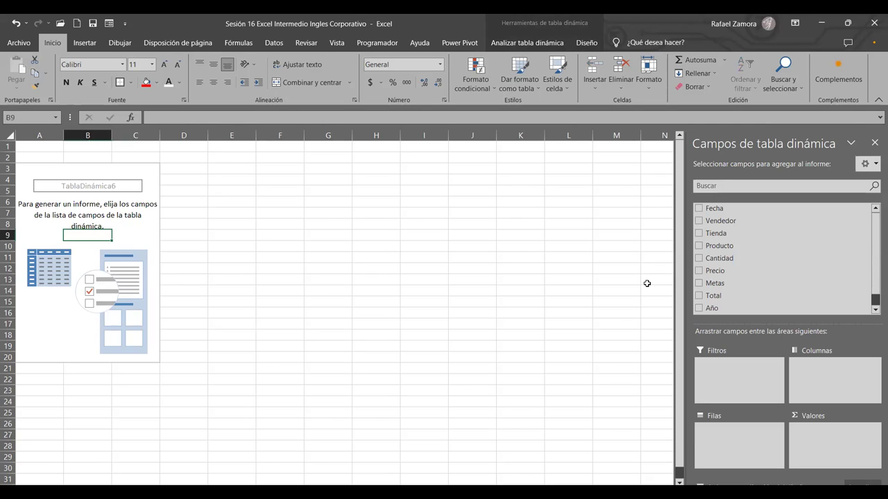
click(154, 237)
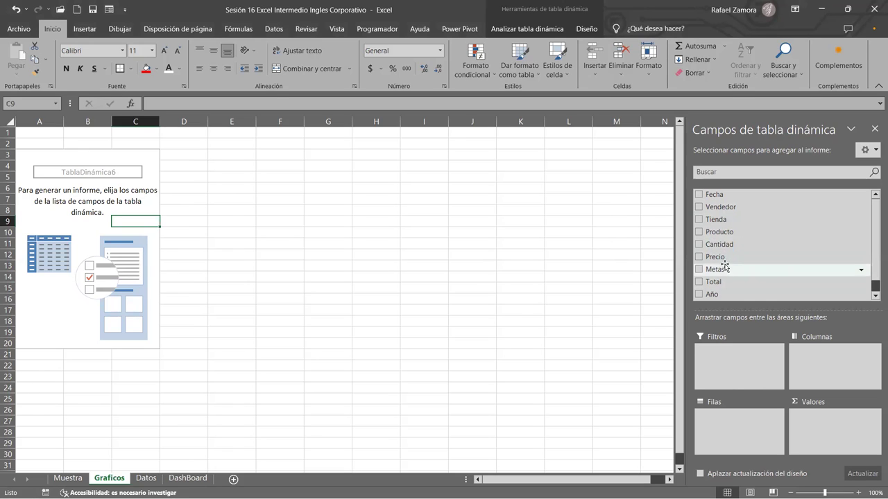
Step: Add the Total and Metas fields to the Graficos pivot table's Valores area
drag(722, 283, 834, 436)
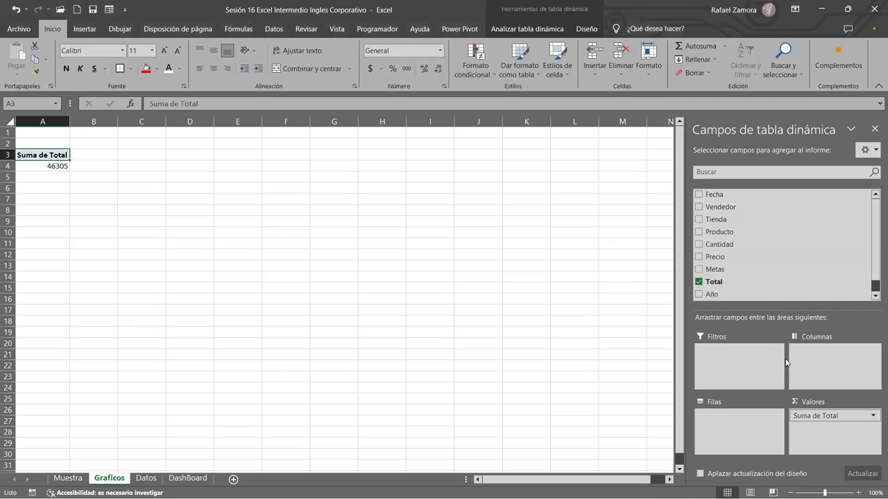
click(187, 478)
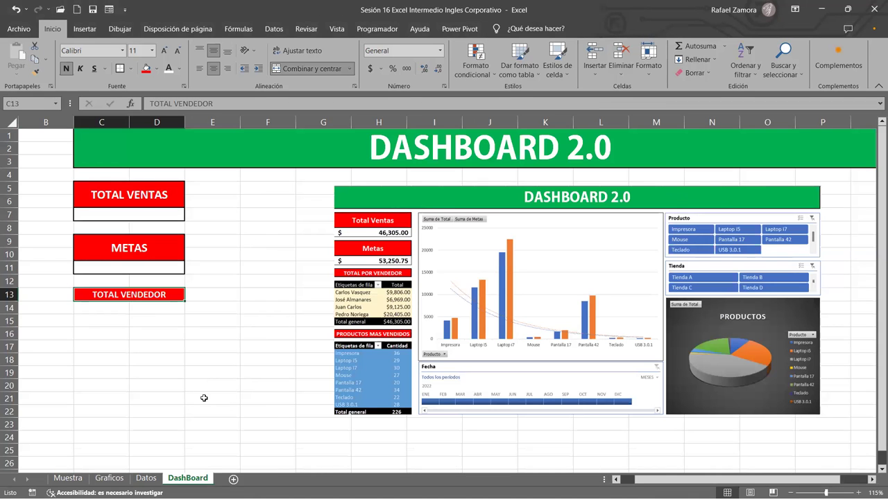
click(109, 478)
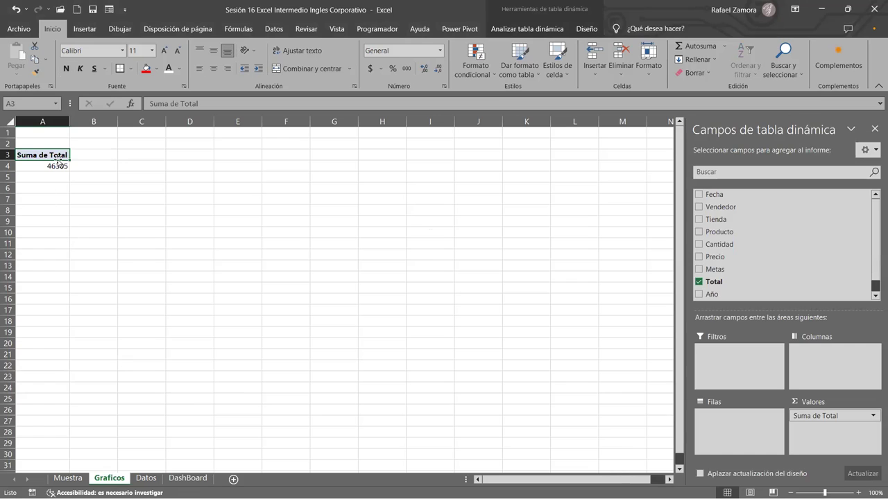
click(58, 166)
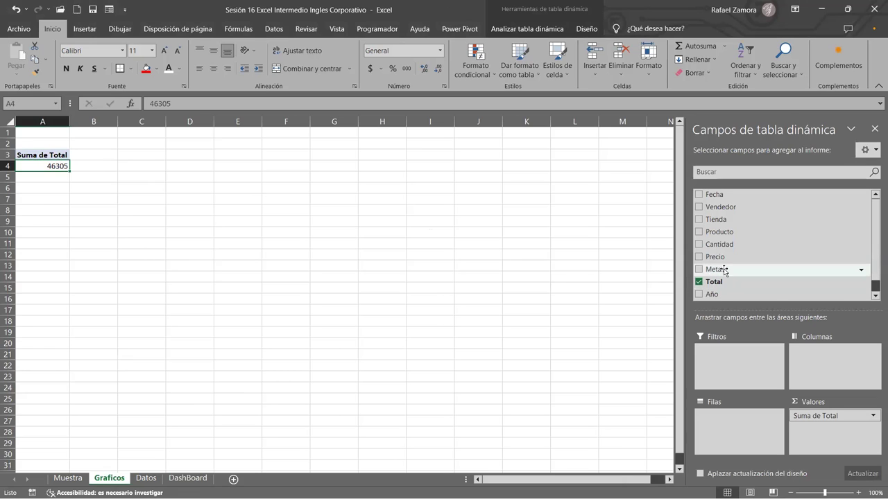
drag(723, 270, 823, 432)
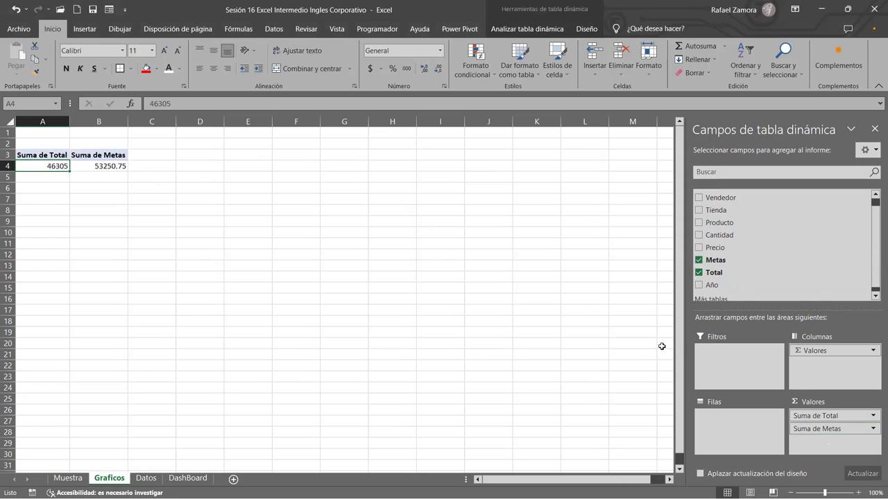
Step: Format Suma de Total and Suma de Metas in Contabilidad (accounting) number format
drag(50, 173, 74, 167)
right_click(74, 167)
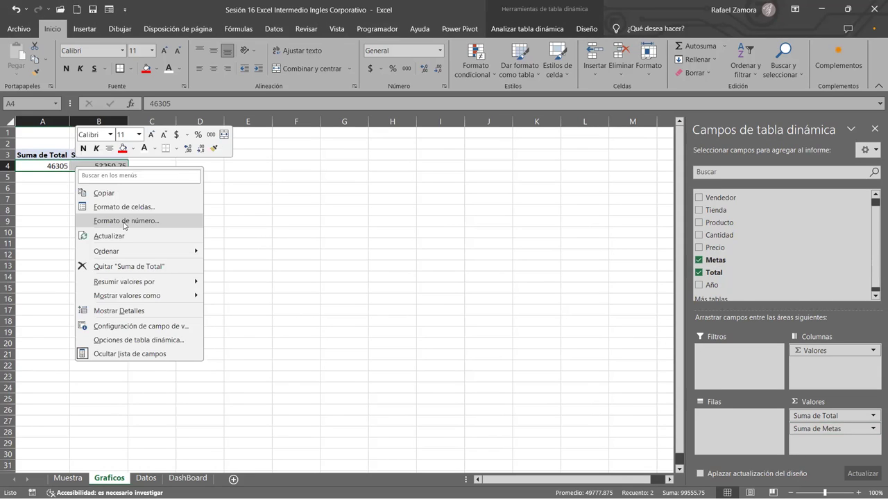
key(Return)
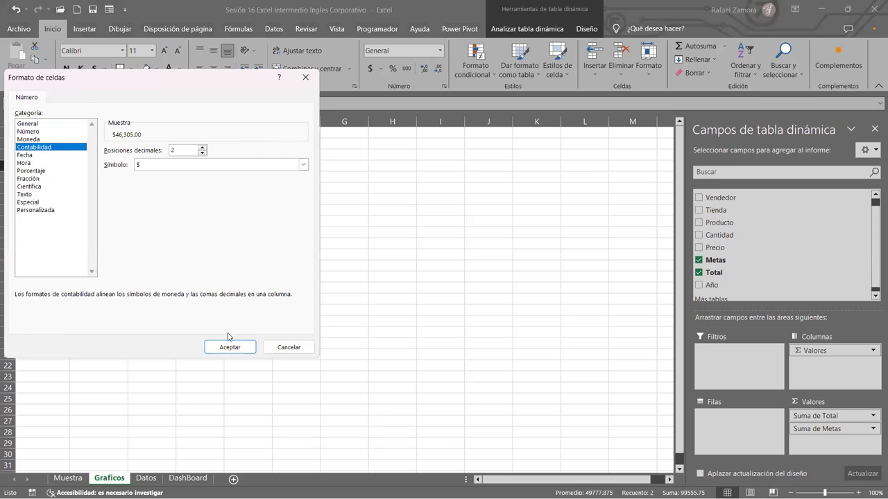
click(229, 348)
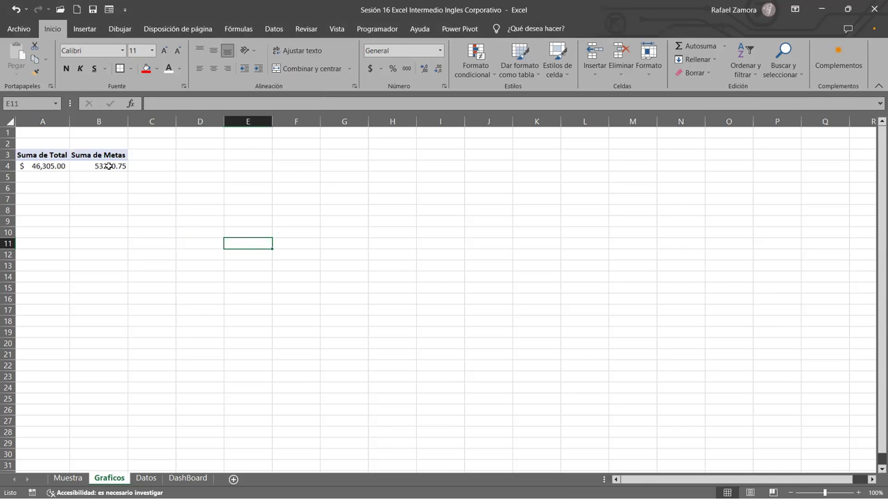
click(107, 166)
right_click(107, 166)
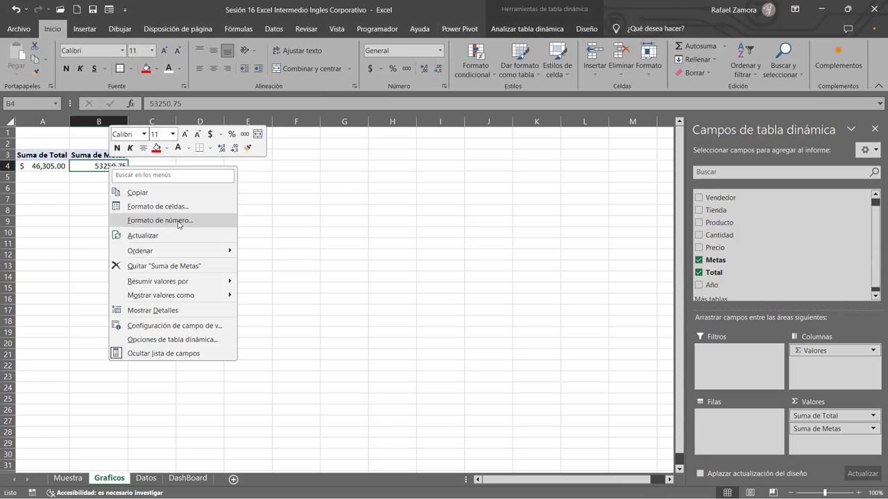
click(179, 222)
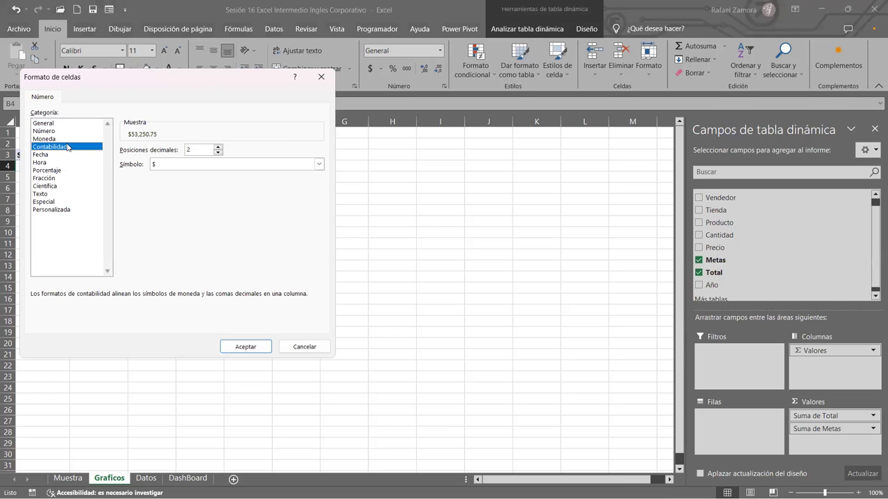
click(245, 347)
click(176, 243)
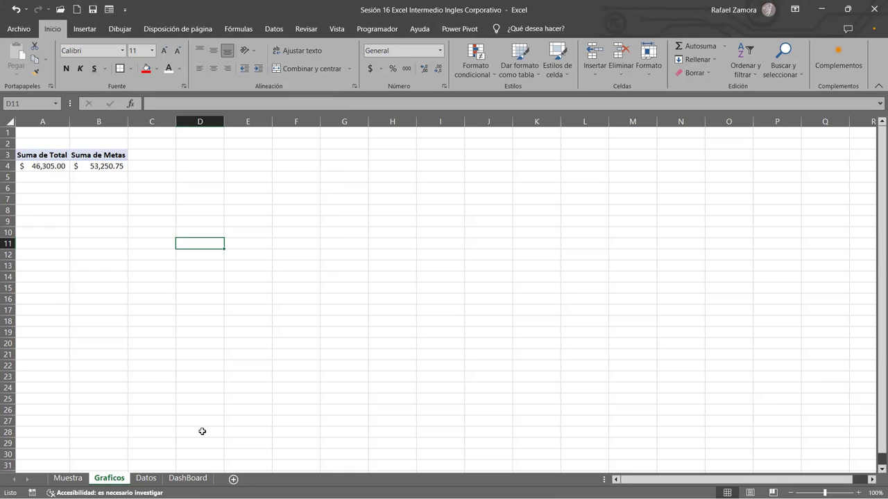
Step: Link the TOTAL VENTAS value cell C7 to the Graficos pivot total in A4
click(146, 479)
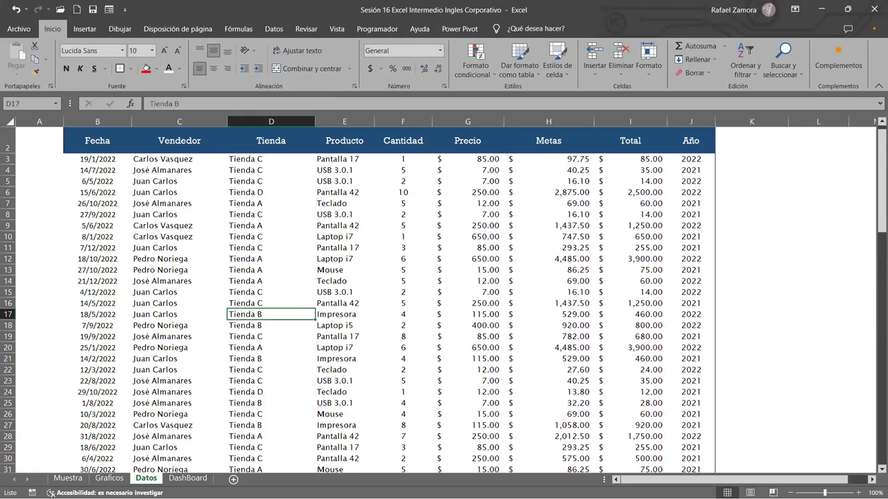
click(109, 478)
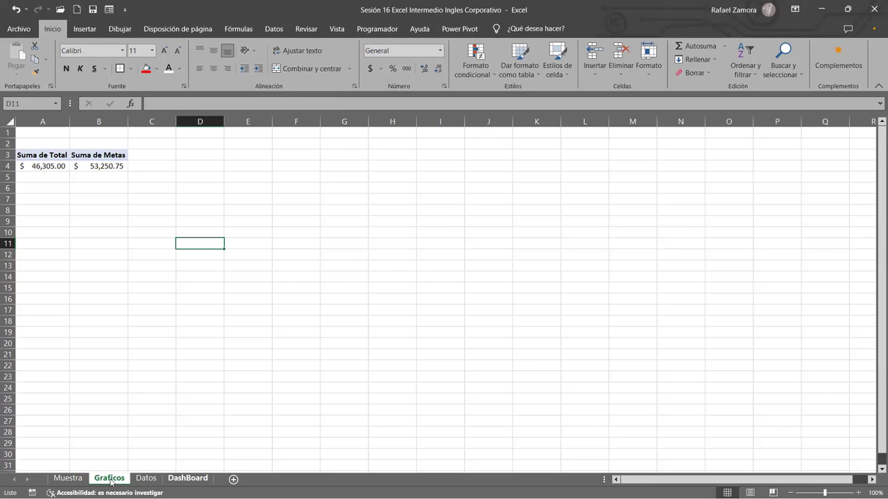
key(ctrl+Page_Down)
key(ctrl+Page_Down)
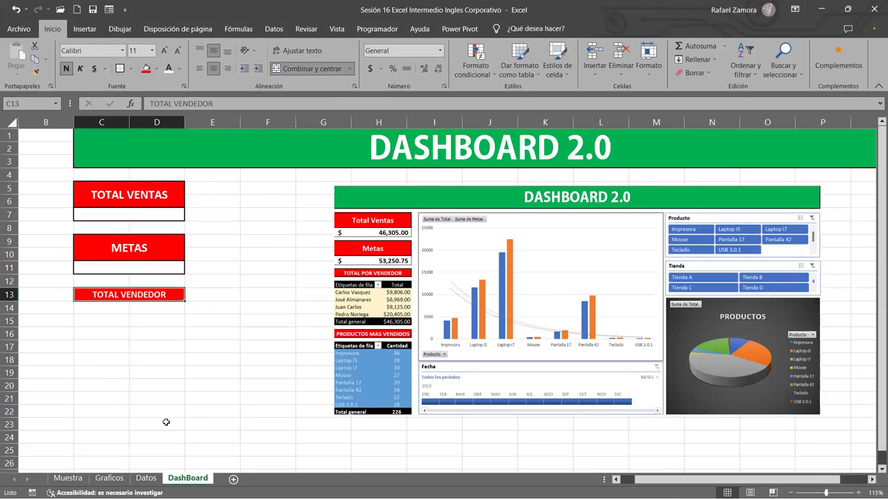
click(149, 213)
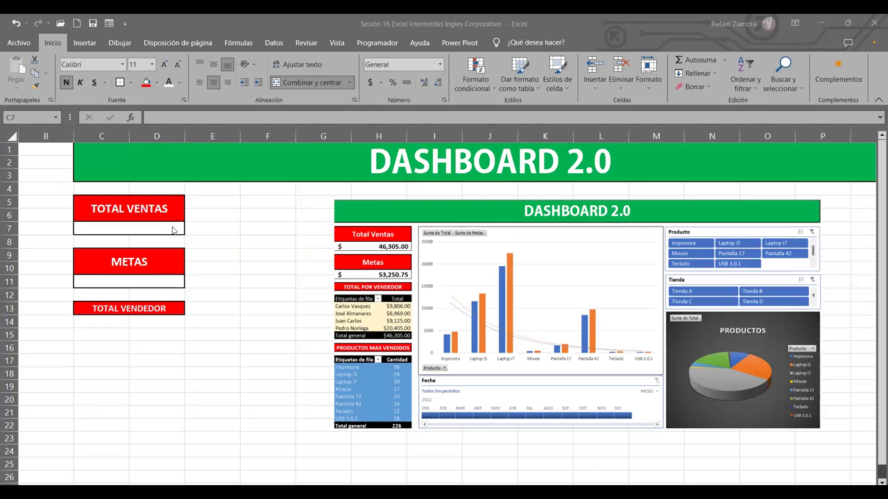
click(173, 230)
text(=)
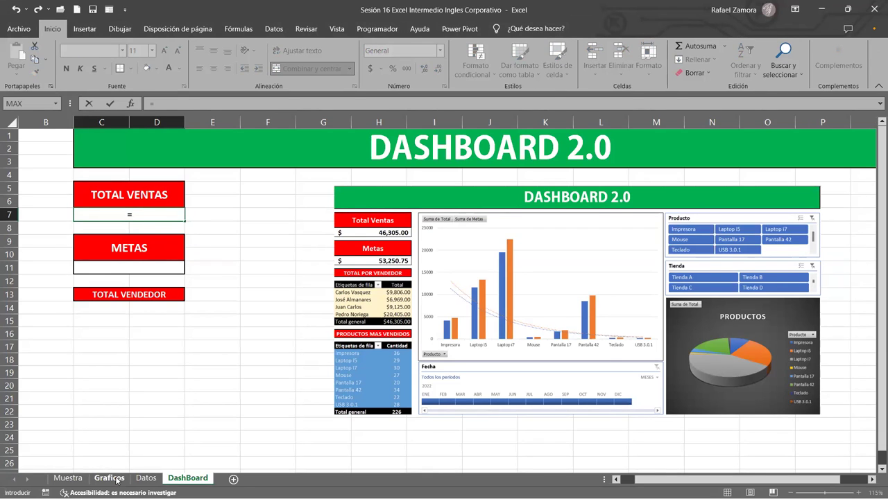
click(117, 480)
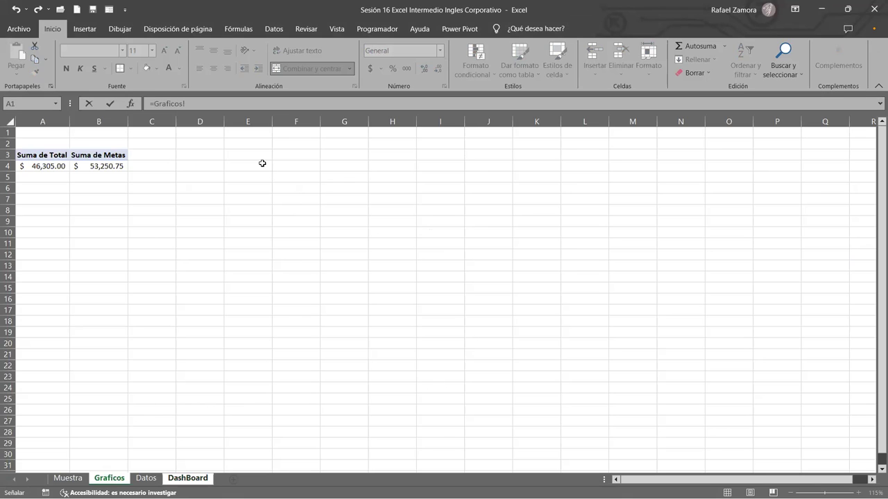
click(49, 164)
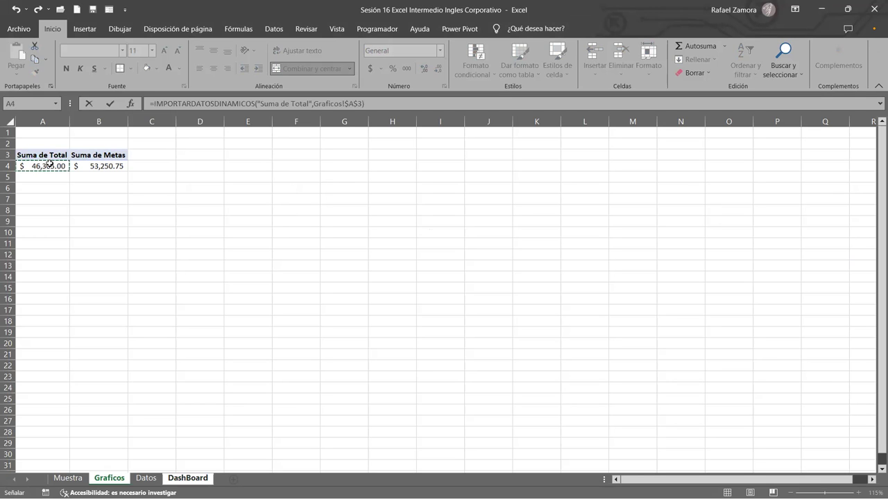
key(Return)
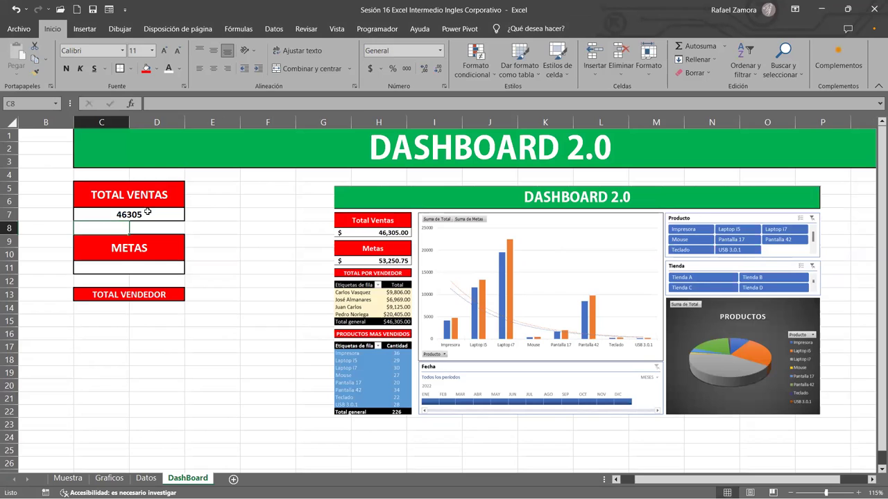
Step: Format the TOTAL VENTAS value as $ accounting and enlarge it to 12 pt
click(141, 216)
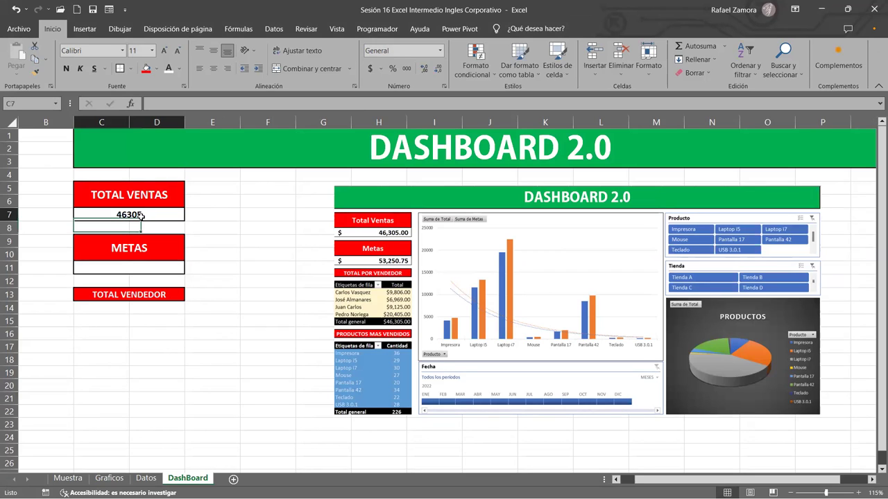
click(383, 69)
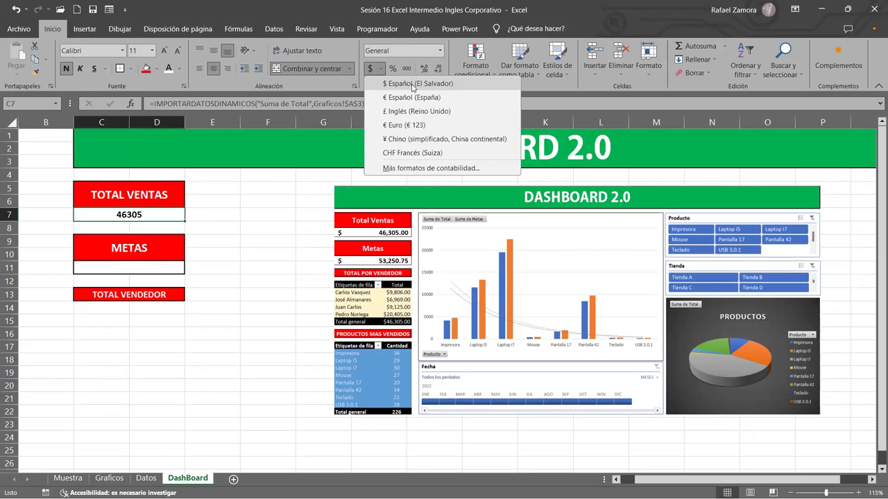
click(412, 84)
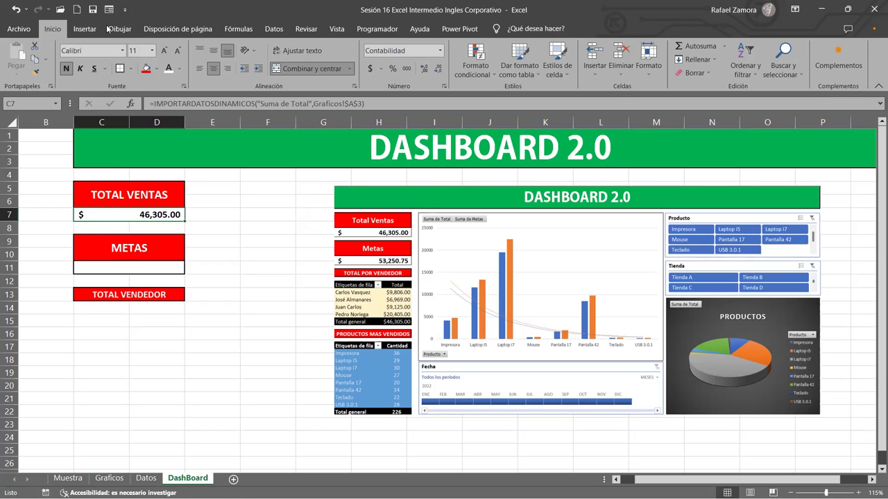
key(ctrl+shift+period)
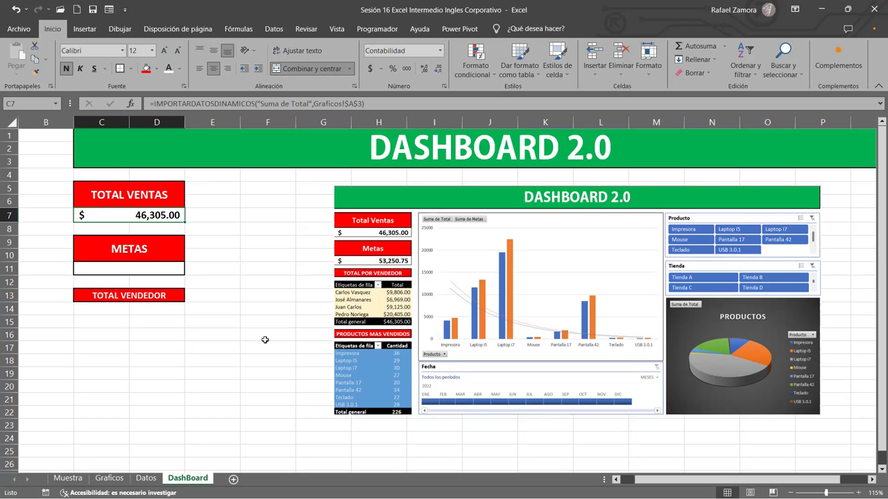
click(212, 373)
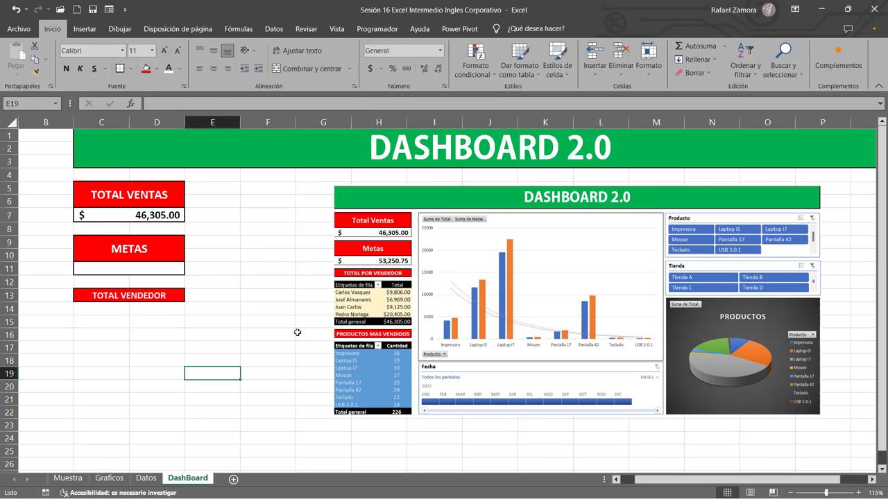
Step: Link the METAS value cell to the Graficos pivot's Suma de Metas total
click(142, 269)
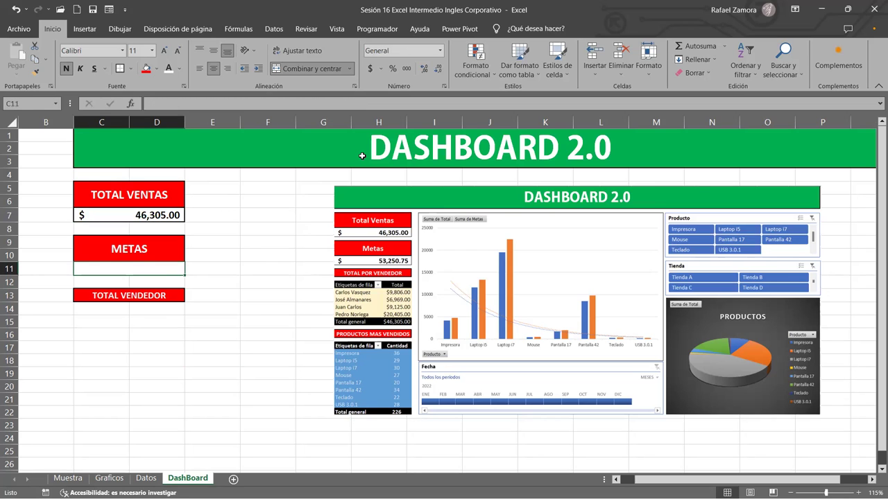
text(=)
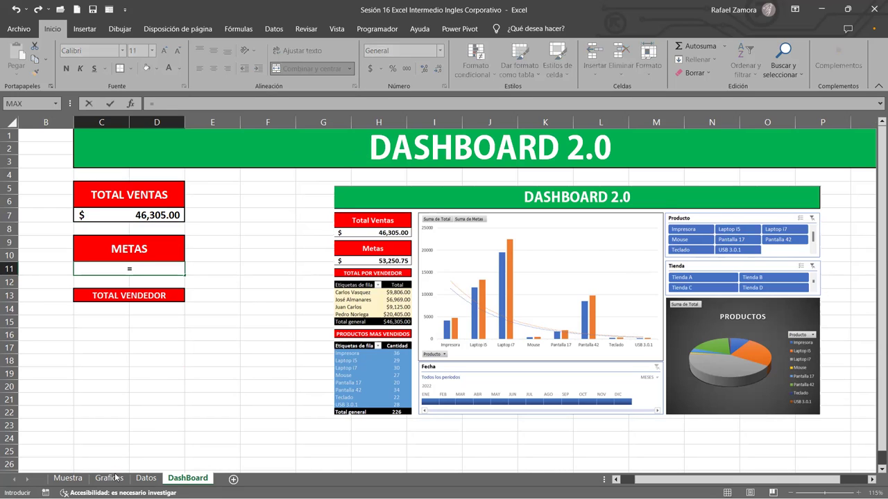
click(111, 477)
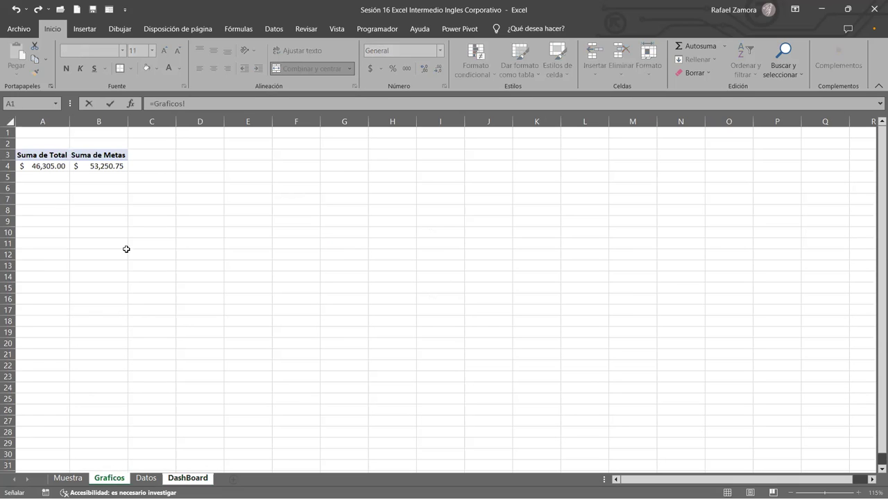
click(111, 166)
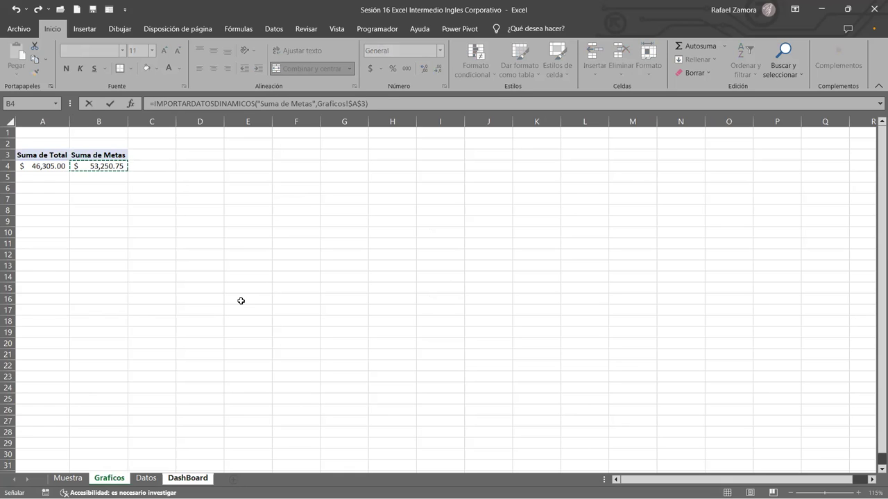
key(Return)
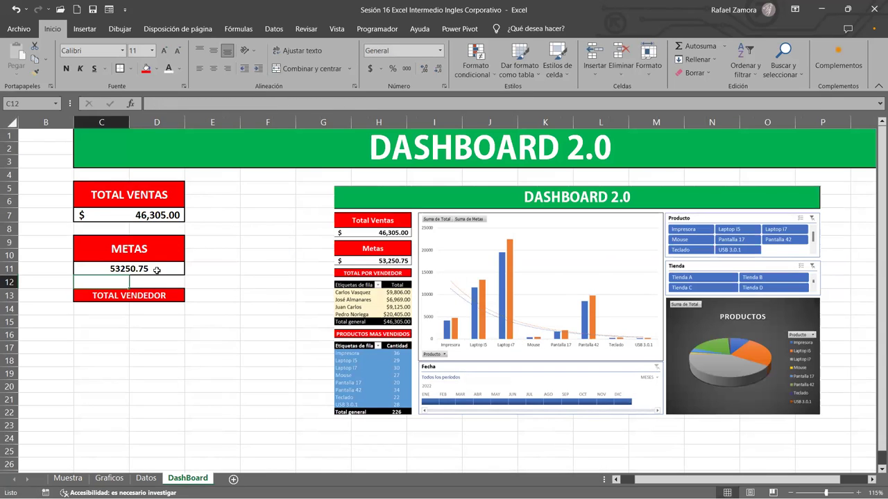
Step: Enlarge the METAS value, apply $ accounting format, and switch to the Datos sheet
click(164, 51)
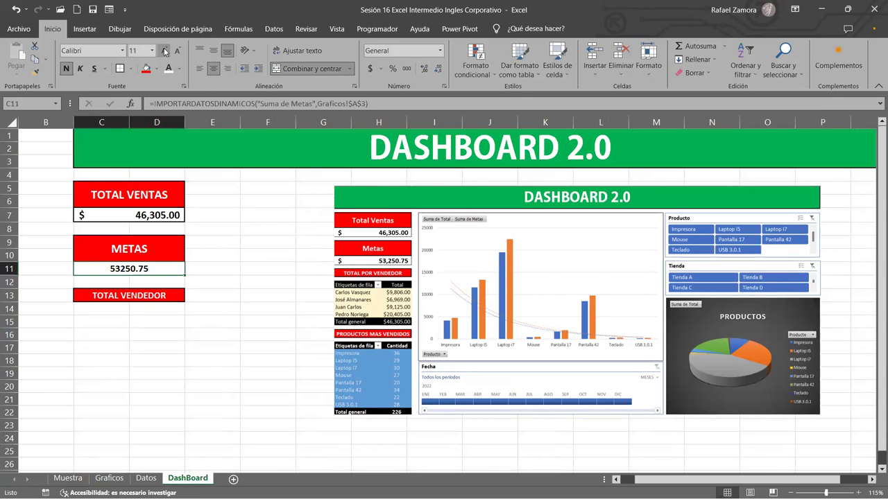
click(379, 69)
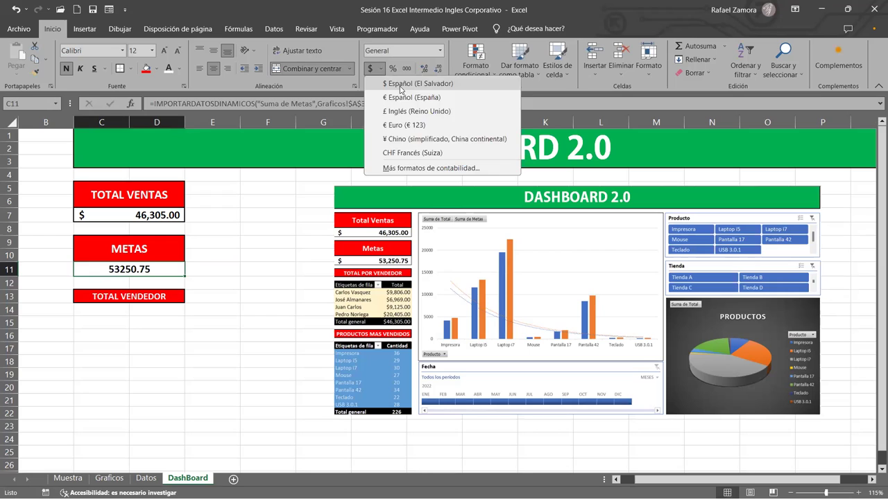
click(399, 83)
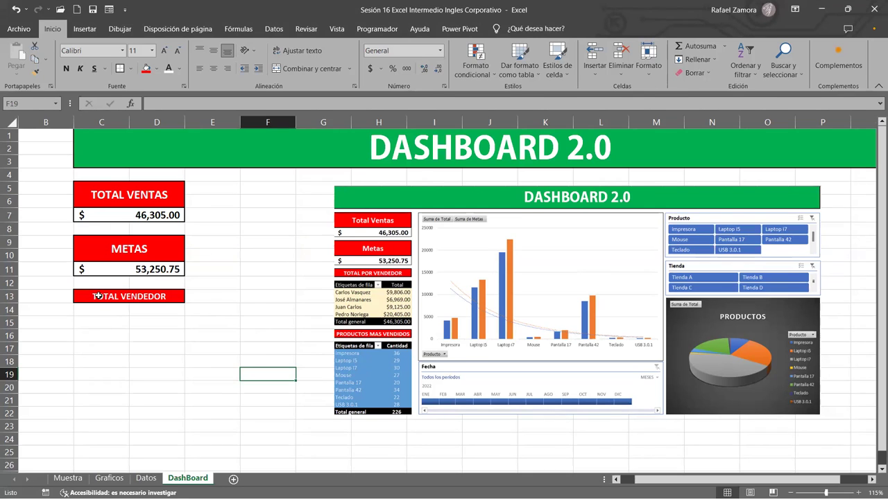
click(147, 479)
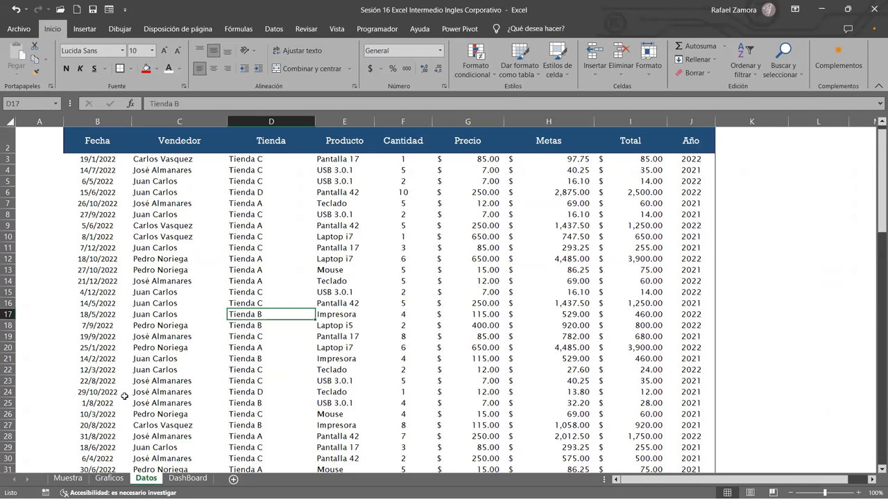
Step: Insert a pivot table from the Datos range at cell C15 of the DashBoard sheet
click(85, 29)
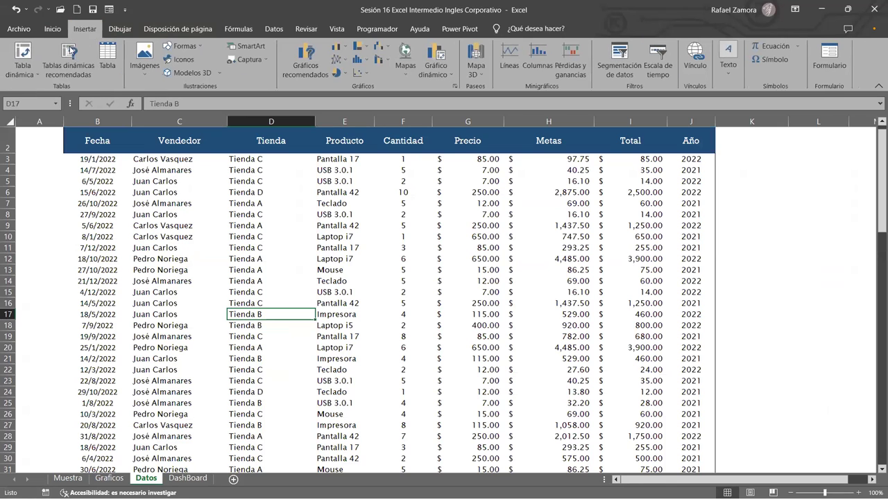
click(18, 56)
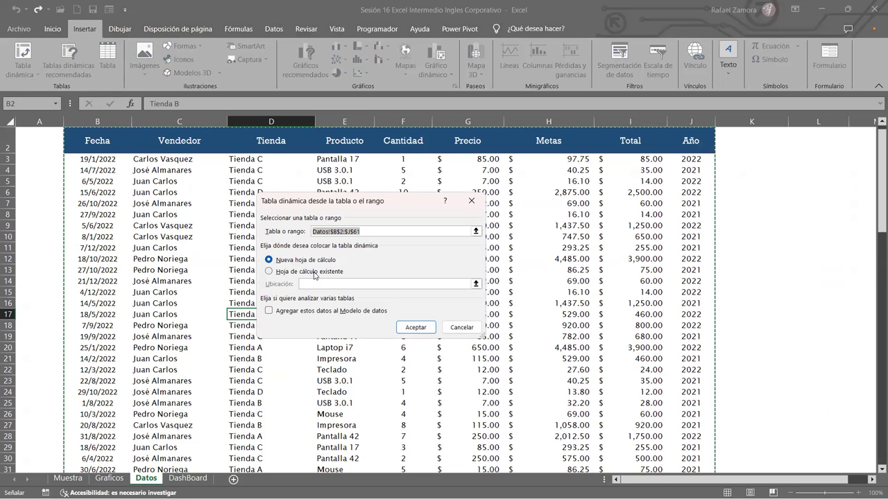
click(315, 272)
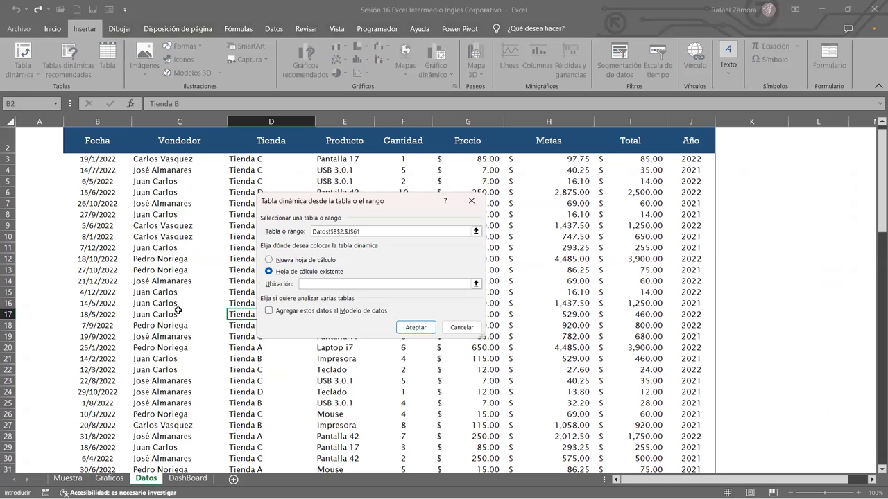
click(187, 478)
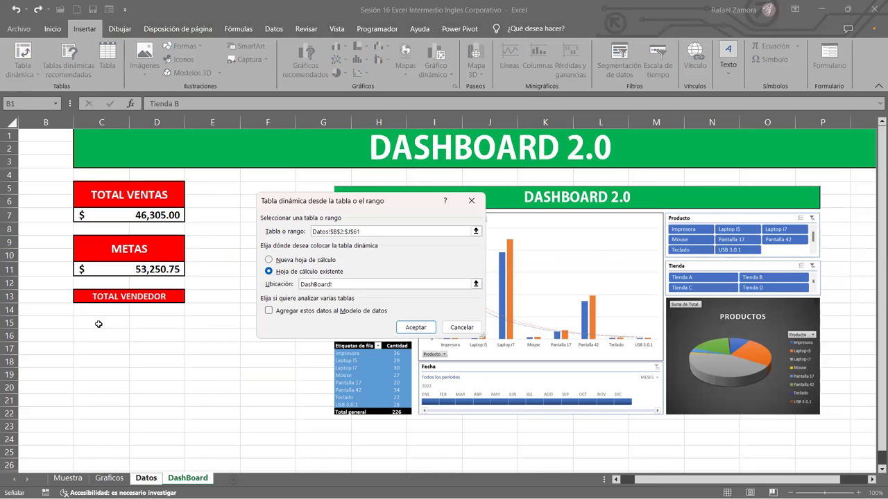
click(98, 320)
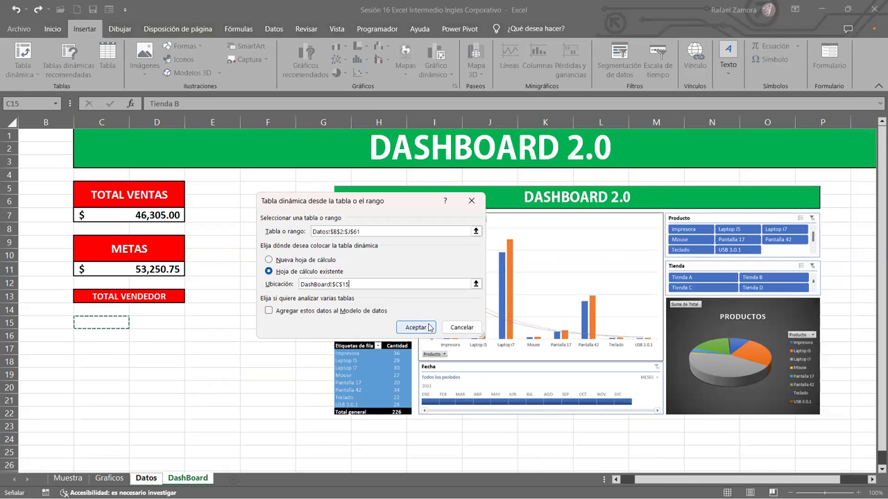
click(430, 327)
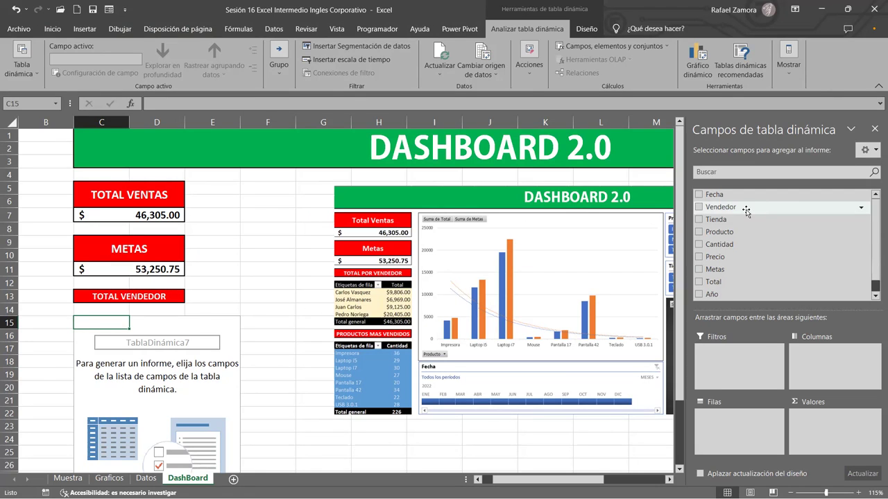
Step: Put Vendedor in Filas and Total in Valores for the new DashBoard pivot
mouse_move(745, 209)
mouse_down()
mouse_move(756, 302)
mouse_move(746, 436)
mouse_up()
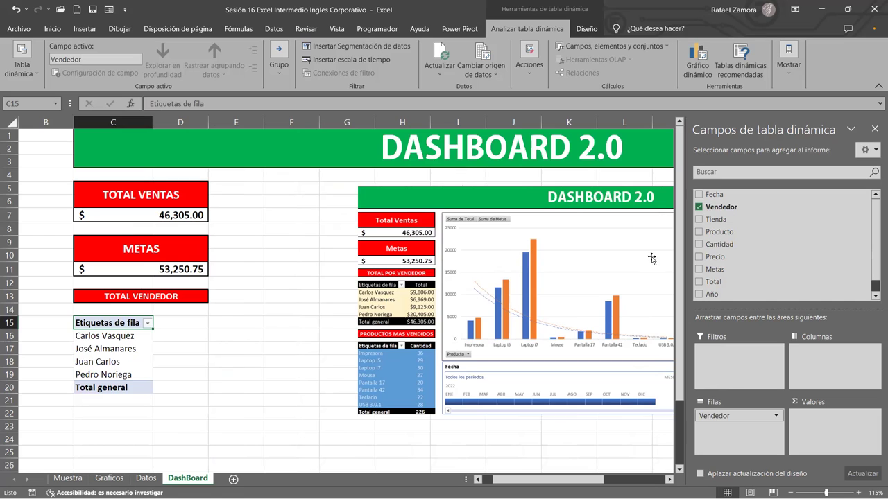
drag(733, 282, 844, 434)
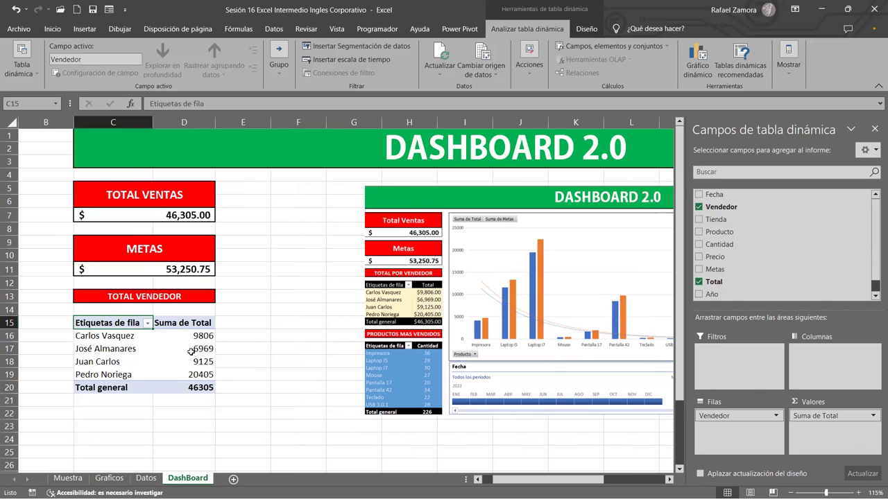
Step: Format the seller totals in Contabilidad (dollar accounting) number format
click(191, 349)
right_click(192, 349)
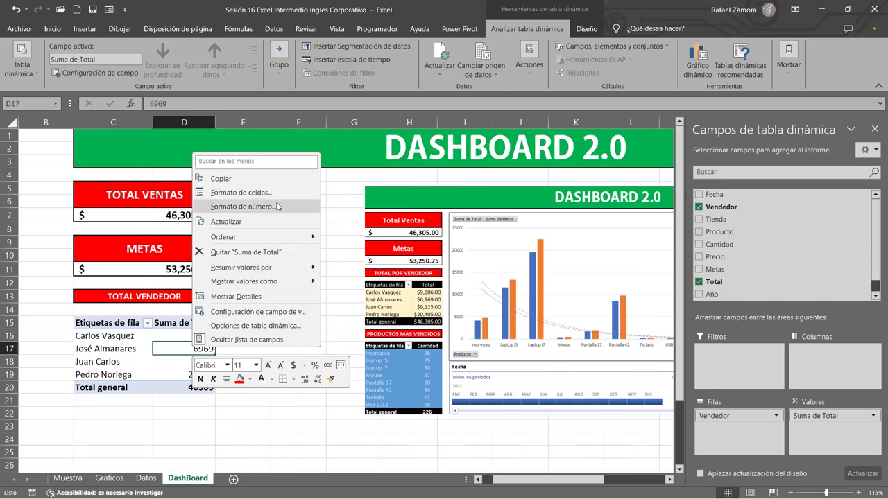
click(312, 209)
click(149, 127)
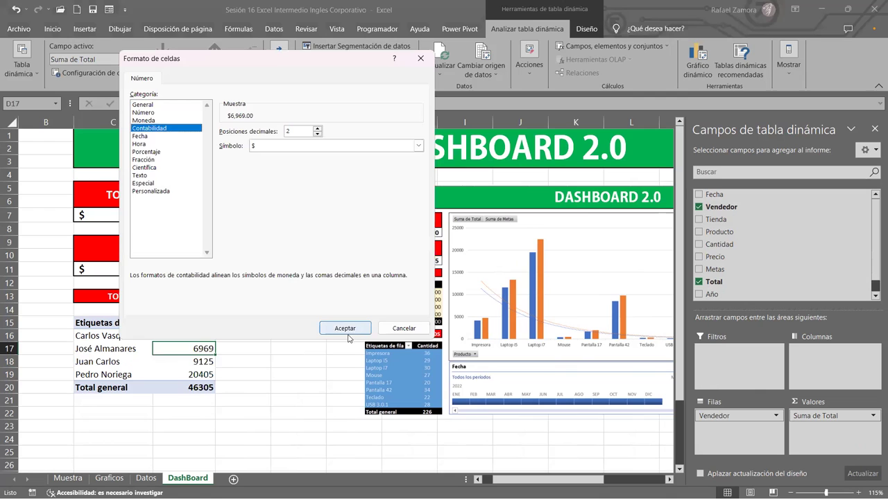
click(346, 328)
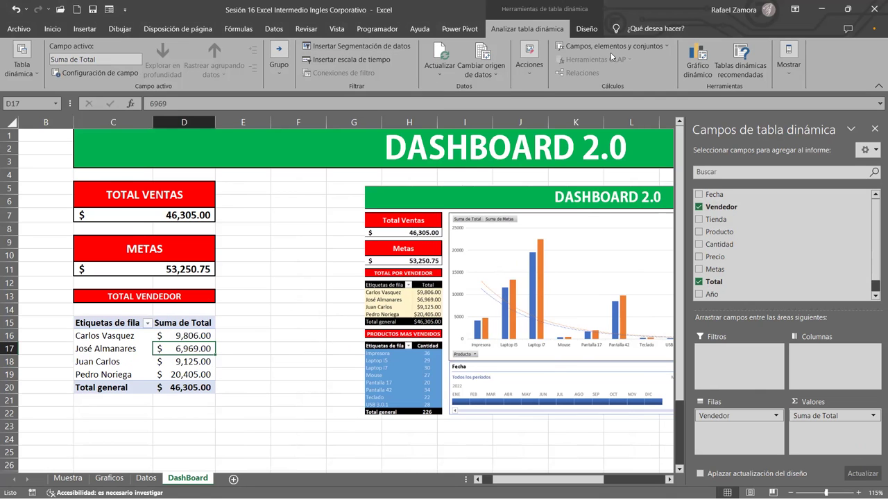
Step: Apply a dark yellow pivot table style from the Diseño styles gallery
click(586, 28)
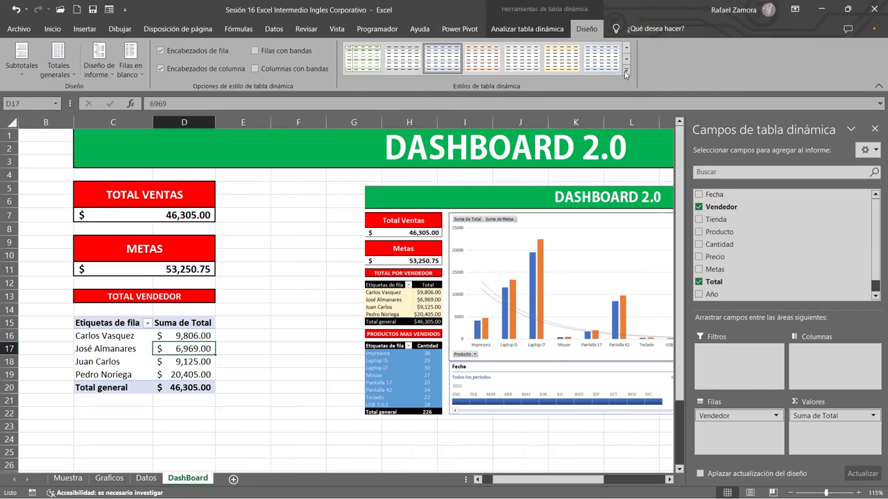
click(626, 73)
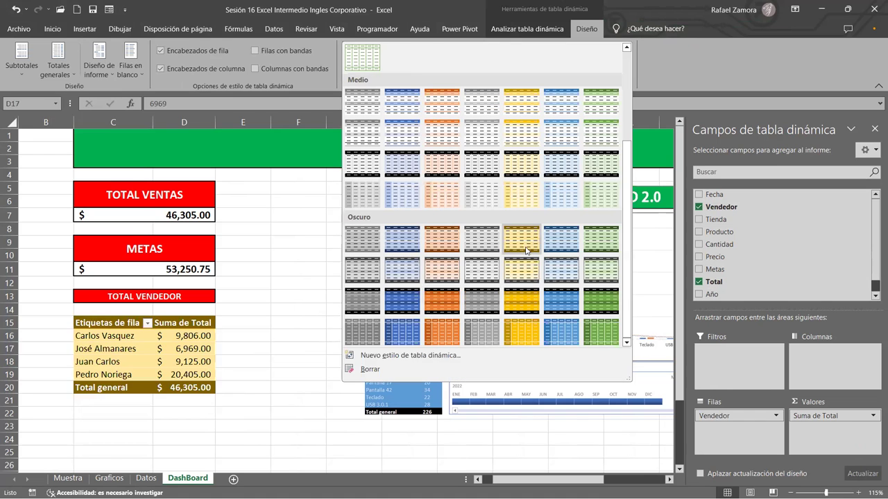
click(525, 276)
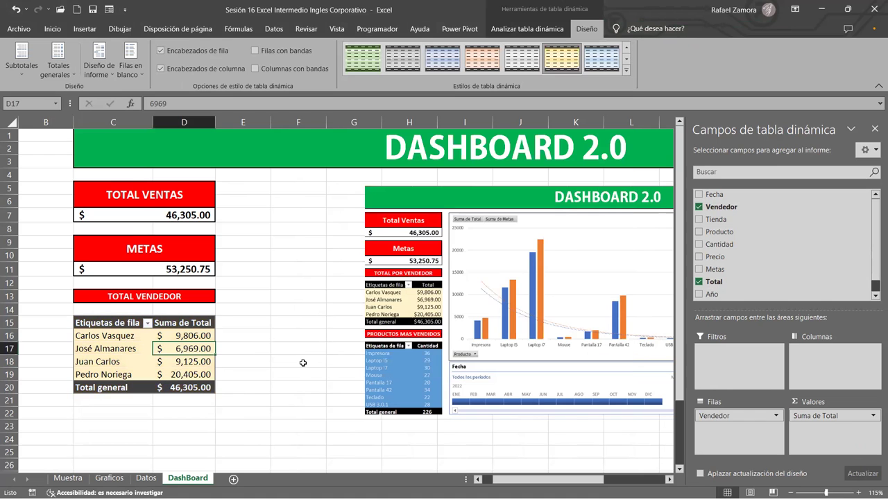
click(299, 363)
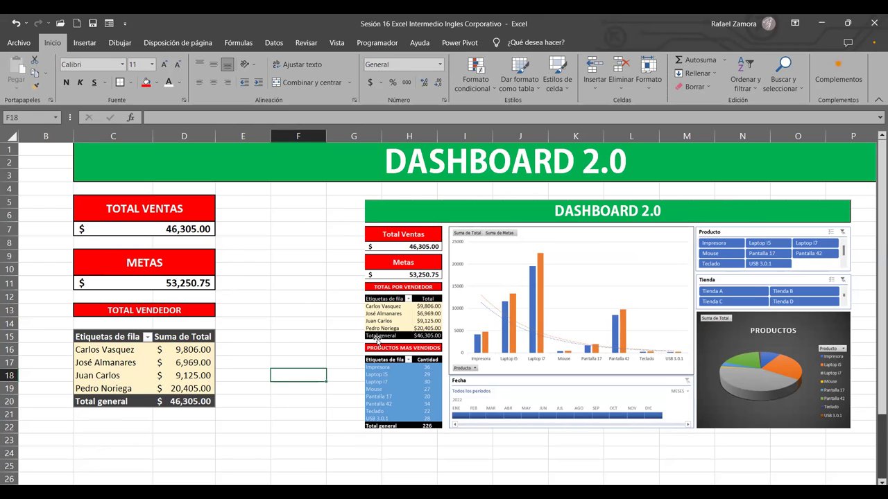
Step: Copy the red TOTAL VENDEDOR heading bar into cell C22
click(721, 451)
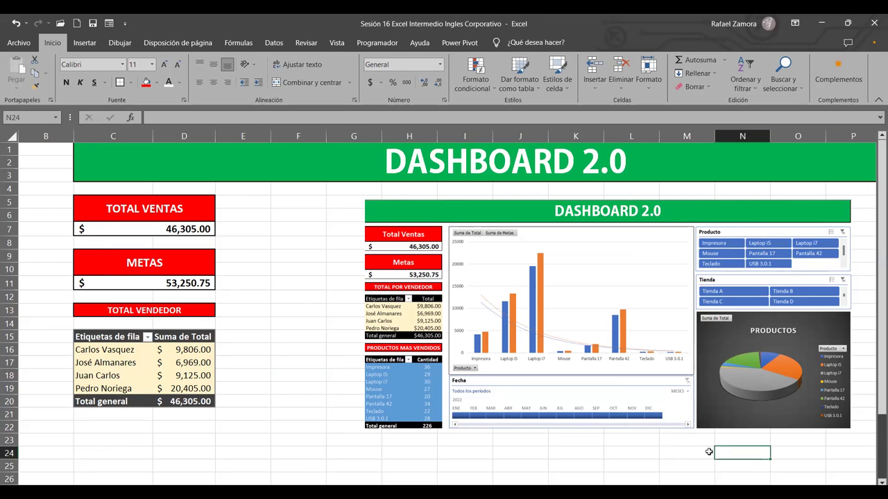
click(665, 454)
click(409, 454)
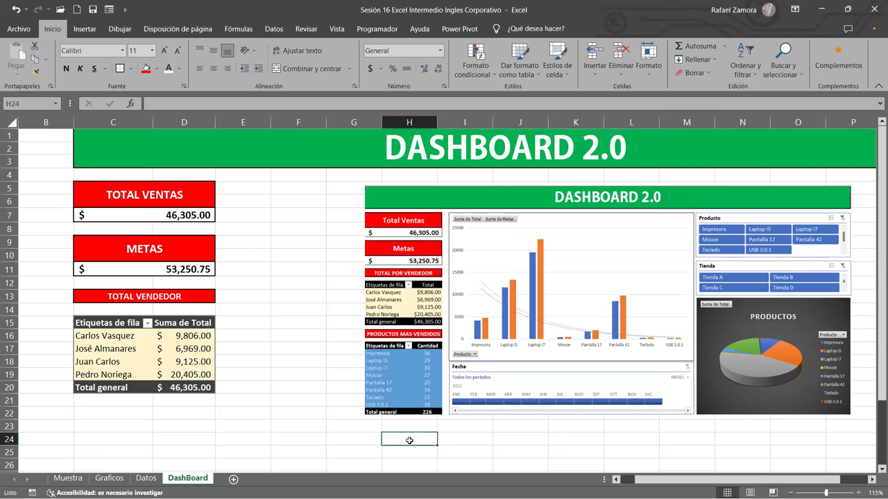
scroll(395, 447, down, 2)
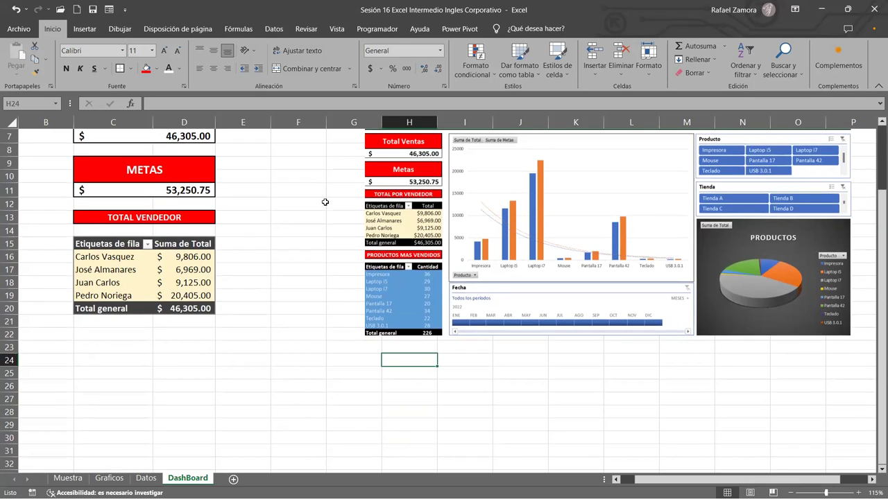
click(157, 217)
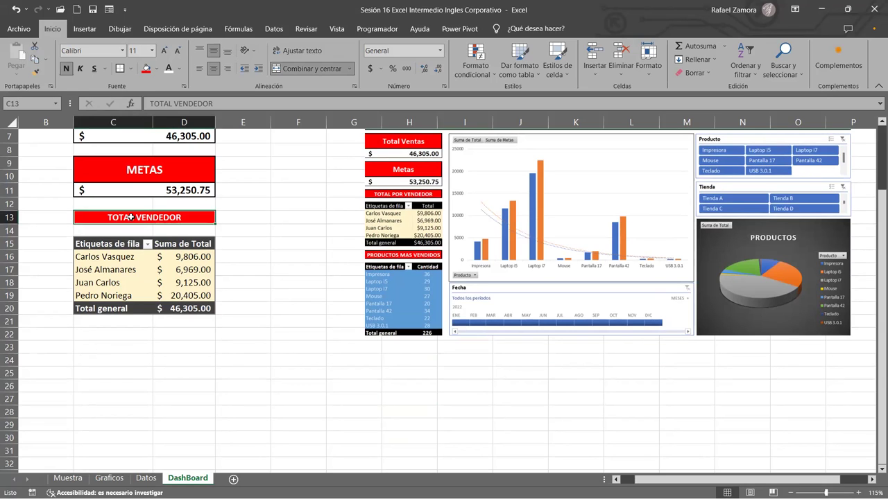
key(ctrl+c)
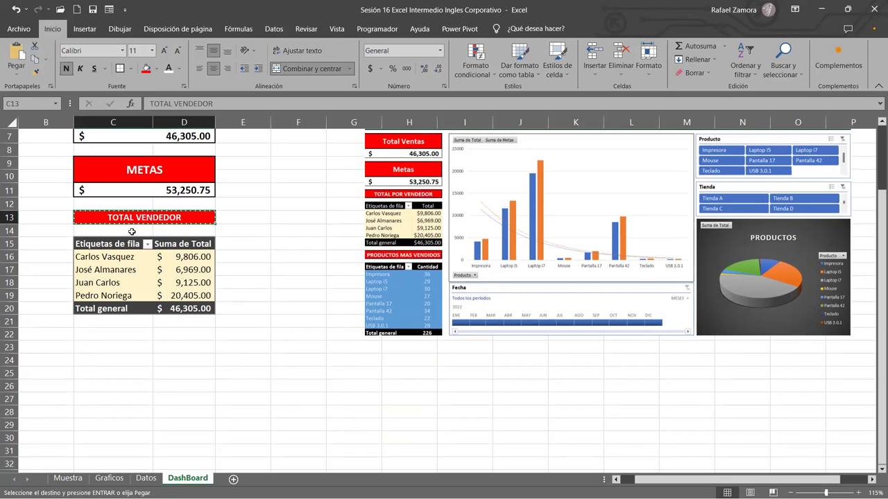
click(102, 333)
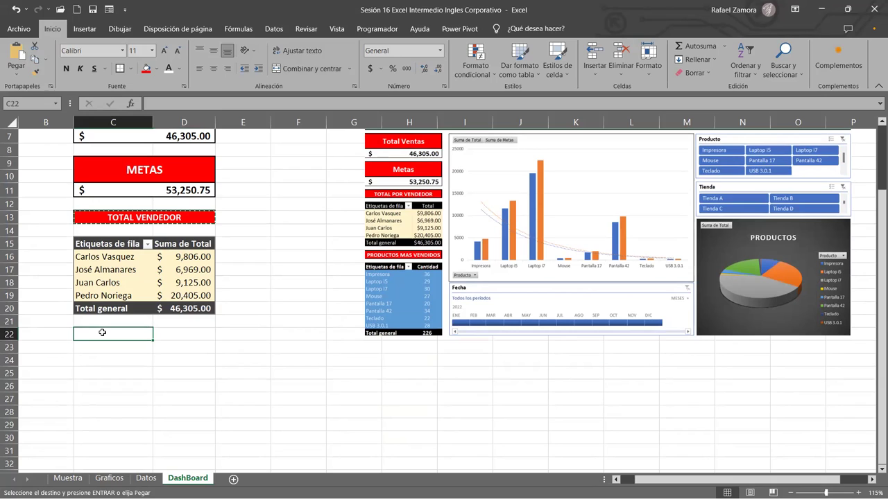
key(ctrl+v)
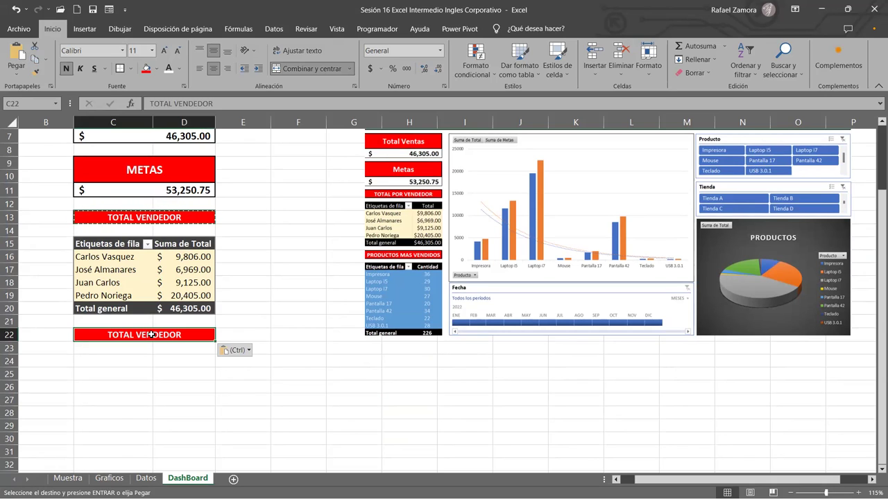
Step: Retitle the C22 heading 'CANTIDAD PRODUCTOS' and make it bold
key(Escape)
text(CANTIDAD PRODUCTOS)
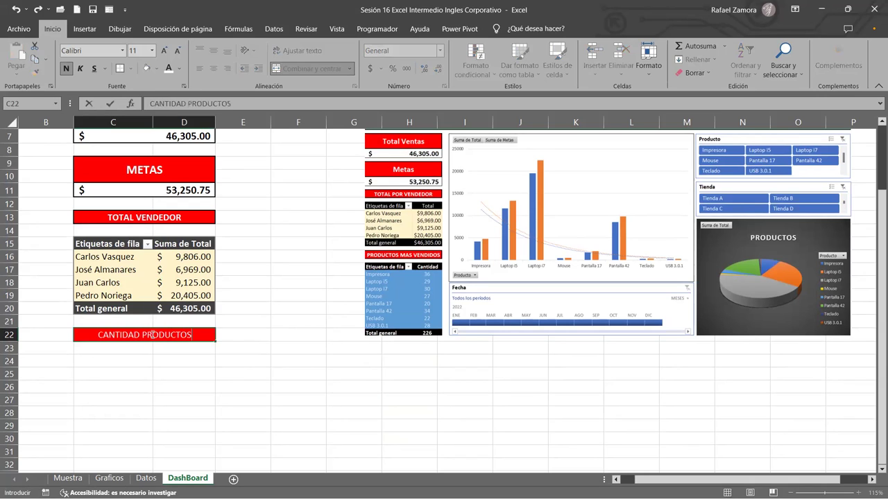
key(ctrl+Return)
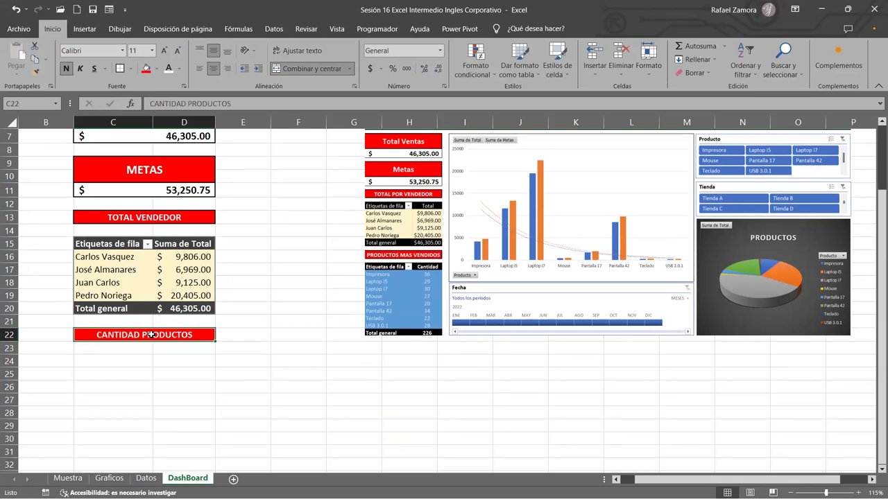
key(ctrl+n)
key(ctrl+n)
click(226, 384)
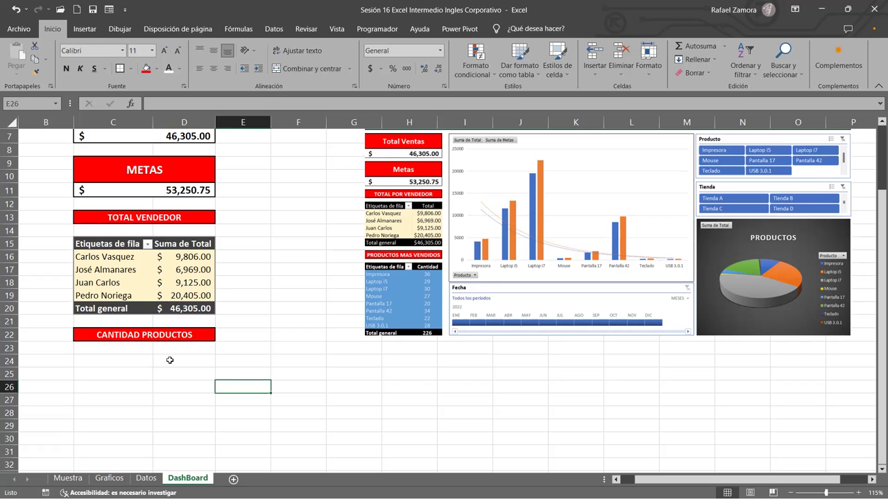
scroll(240, 345, down, 1)
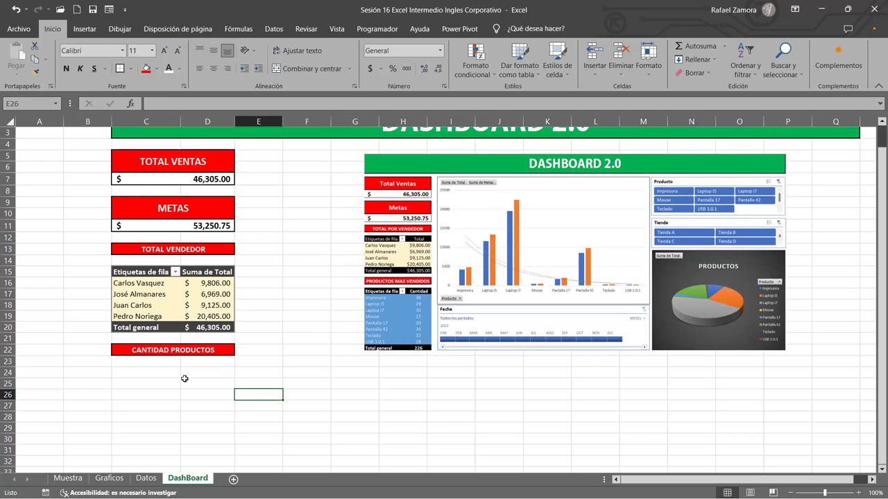
Step: Insert a pivot table from the Datos table, placed at DashBoard!$C$24 on the existing sheet
click(145, 478)
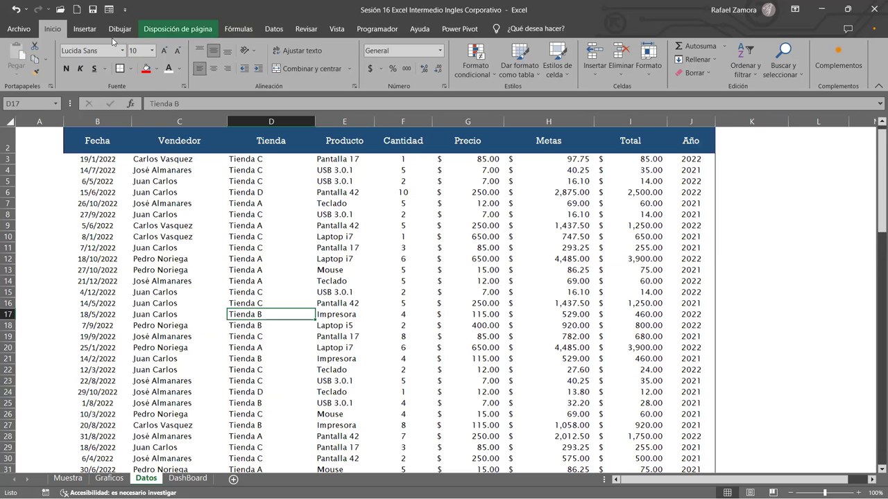
click(81, 29)
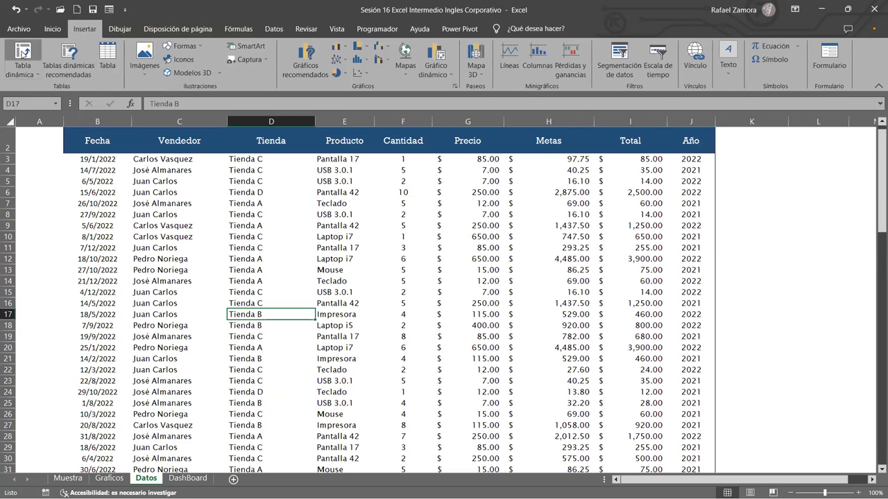
click(23, 53)
click(306, 272)
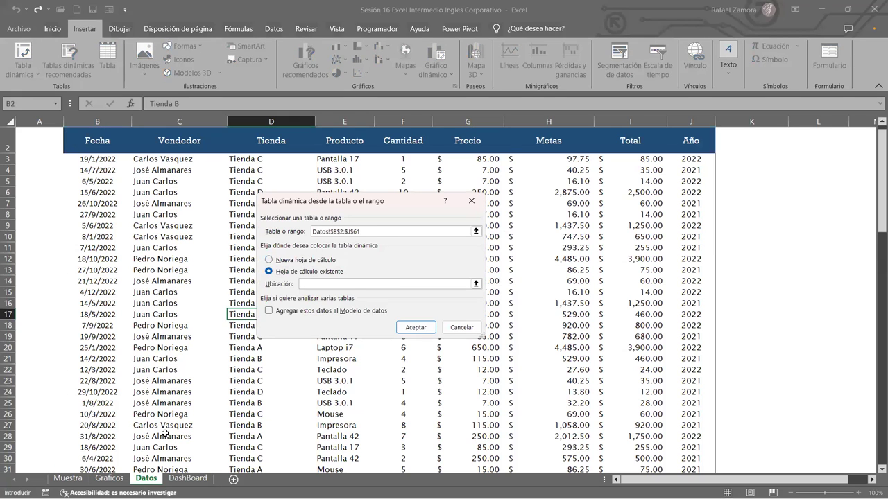
key(ctrl+Page_Down)
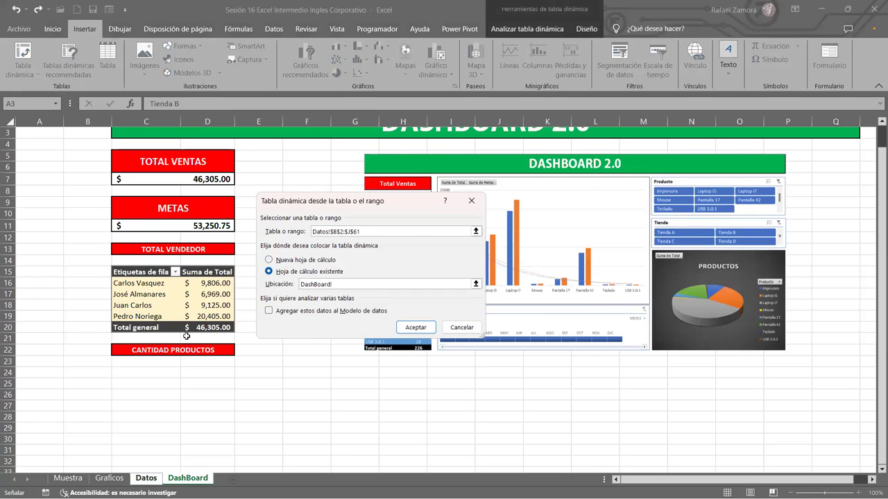
click(150, 372)
click(417, 328)
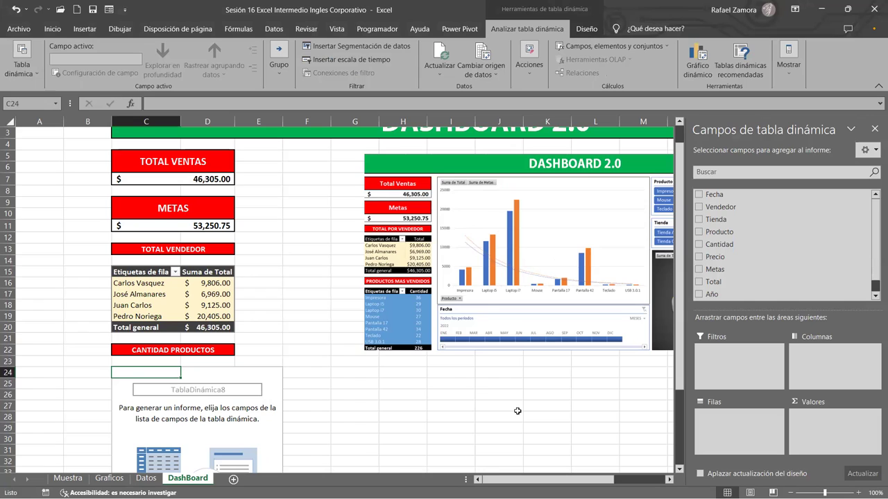
Step: Put Producto in rows and Cantidad in values, then centre the quantities D25:D33
drag(735, 231, 735, 448)
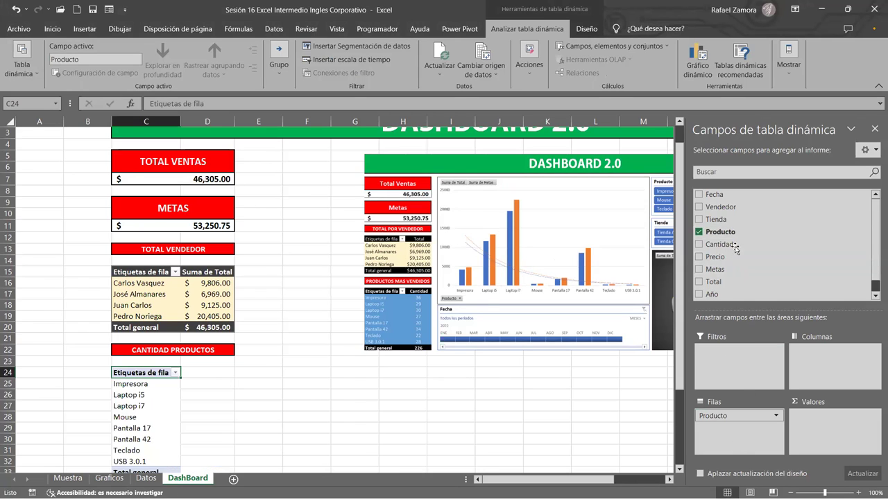
drag(728, 246, 843, 433)
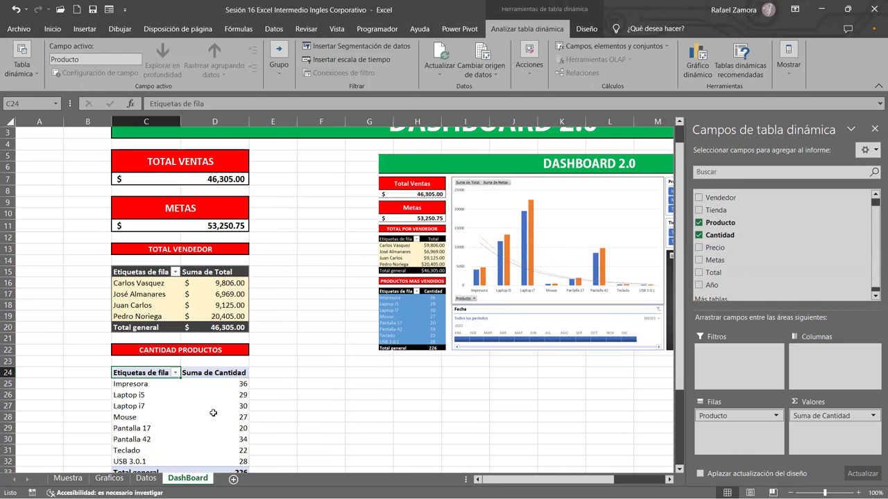
scroll(202, 412, down, 1)
drag(232, 349, 226, 438)
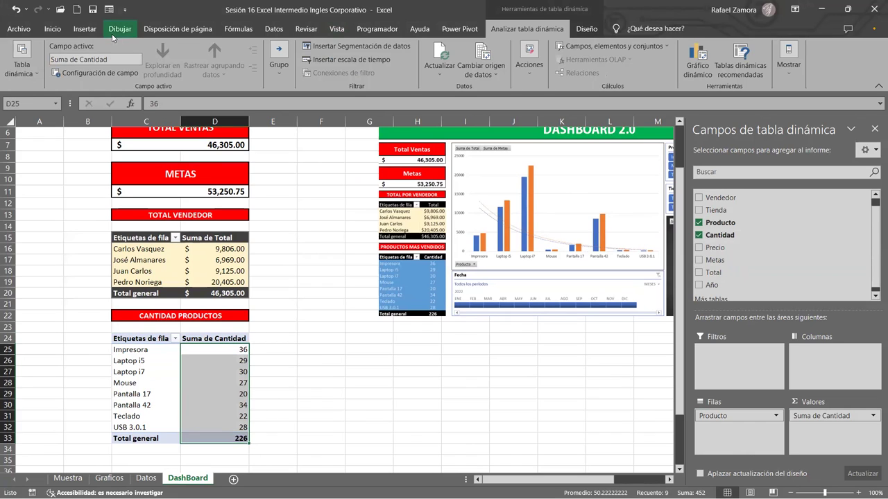
click(52, 31)
click(213, 68)
click(222, 376)
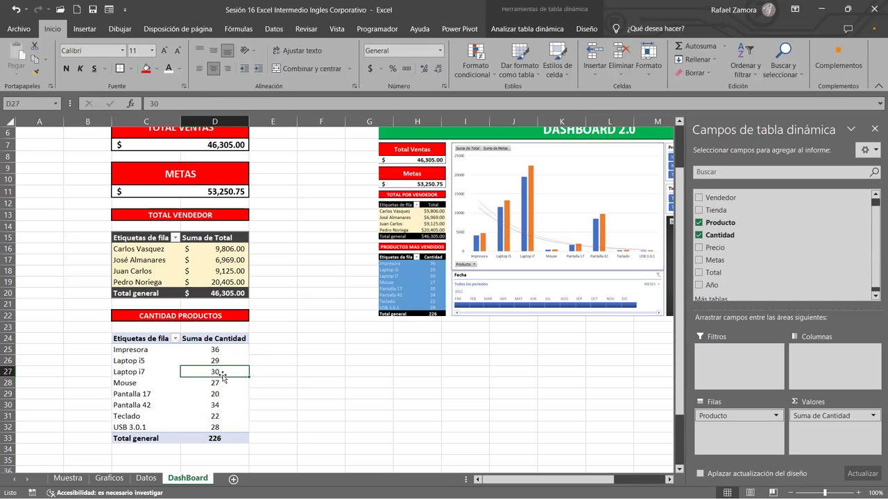
Step: Try Amarillo claro medio 19, then give the product pivot table the dark blue style
click(589, 29)
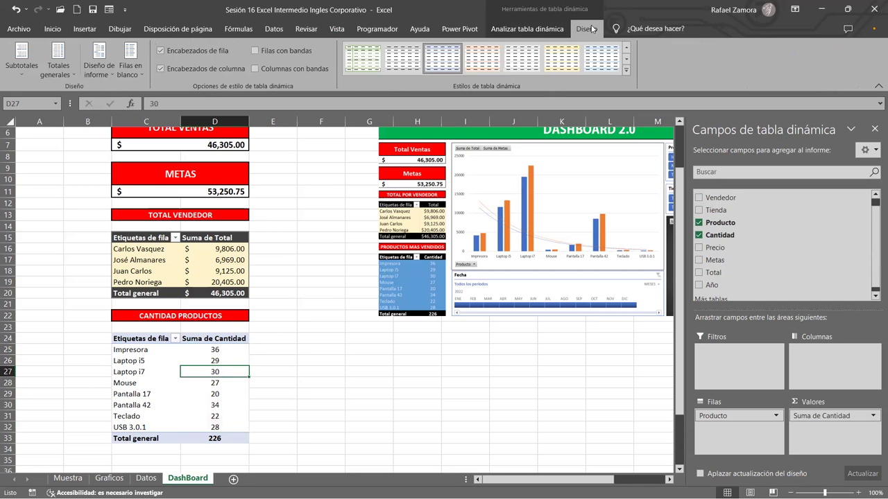
click(628, 69)
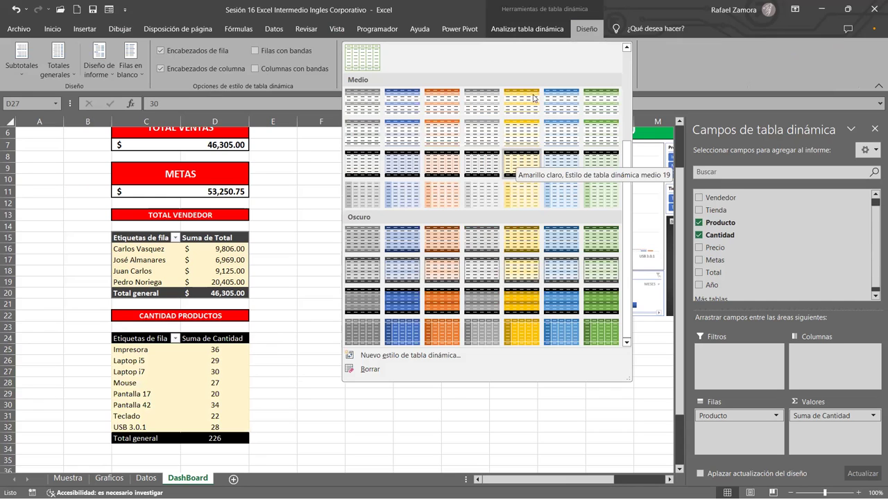
click(516, 160)
click(628, 71)
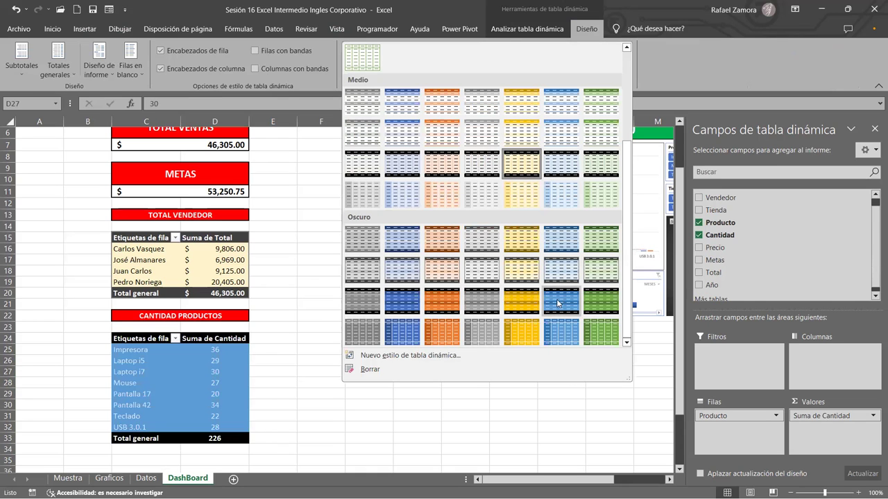
click(517, 434)
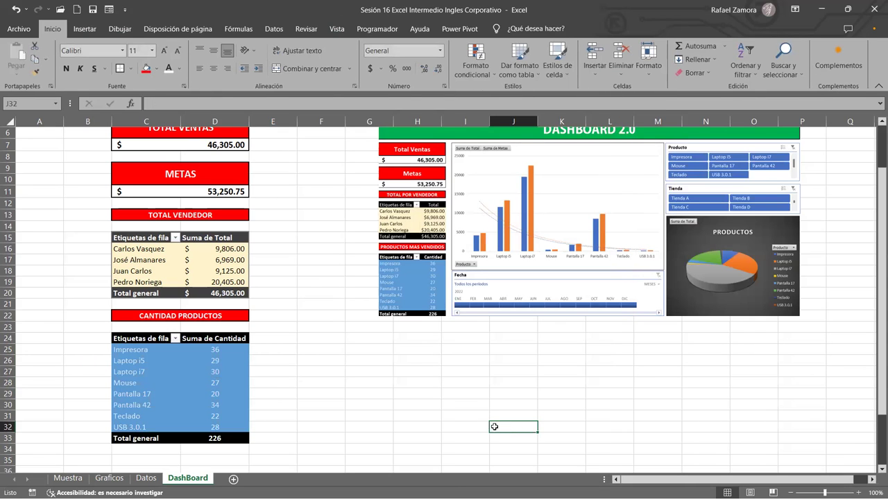
scroll(188, 218, up, 1)
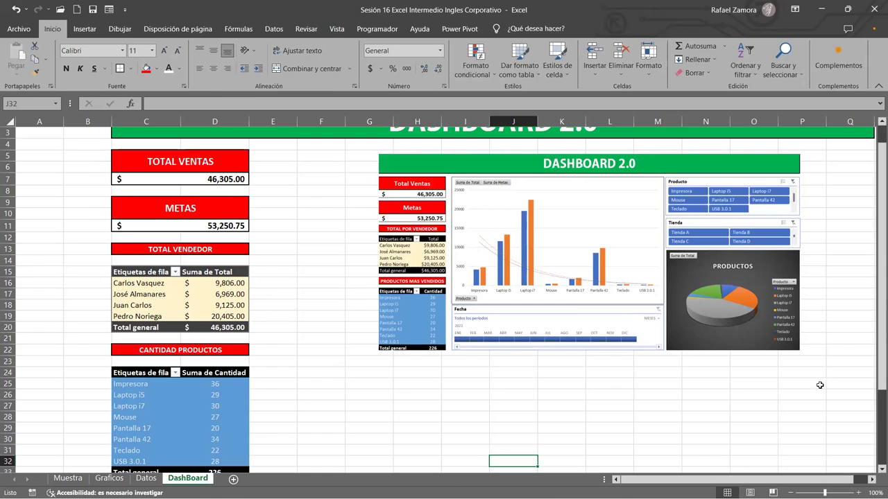
click(674, 439)
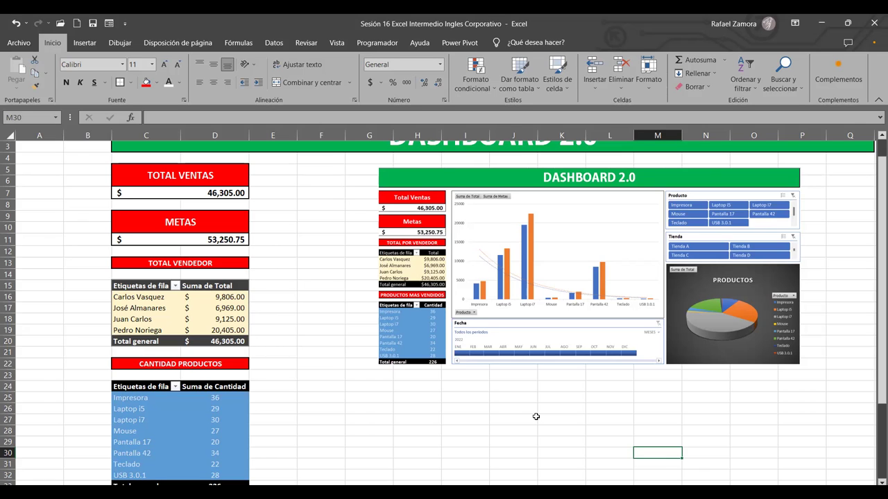
click(535, 416)
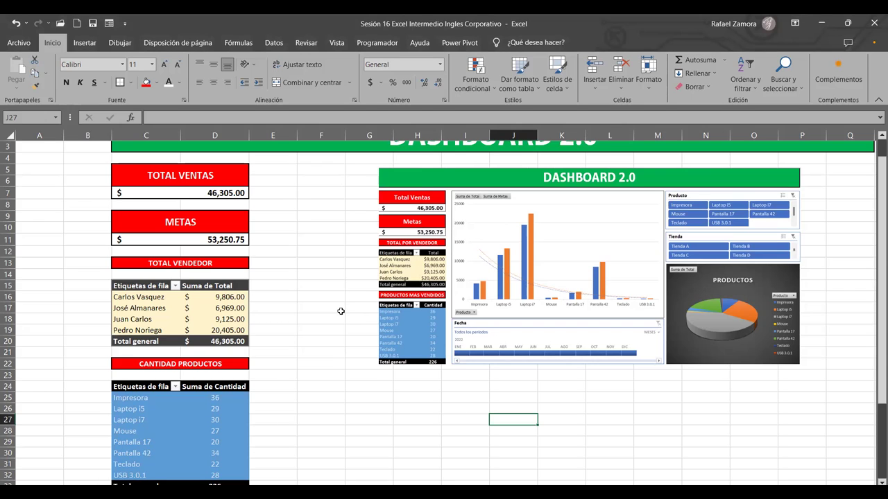
Step: Select spacer rows 4, 8, 12, 14, 21 and 23 together via their row headers
click(8, 158)
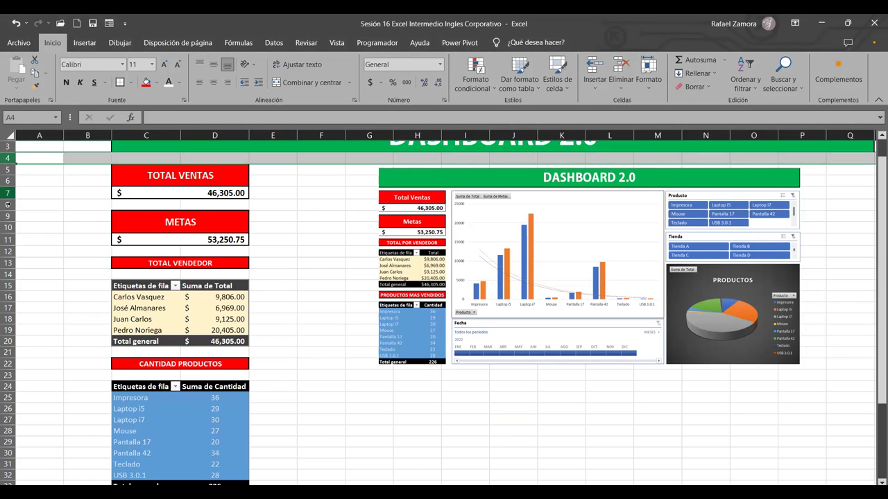
ctrl+click(7, 205)
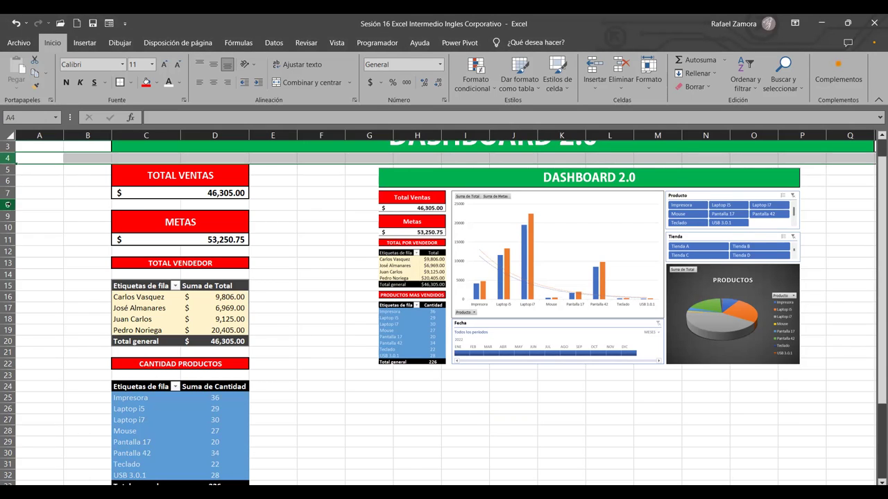
ctrl+click(8, 251)
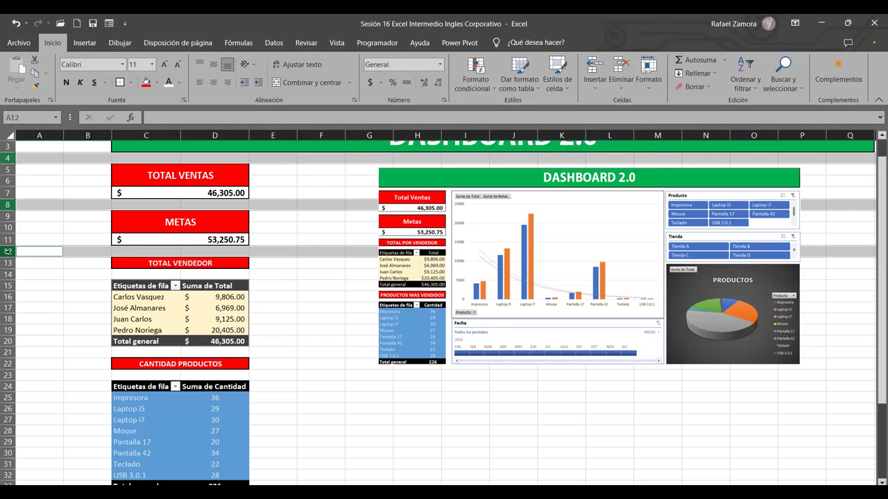
ctrl+click(8, 274)
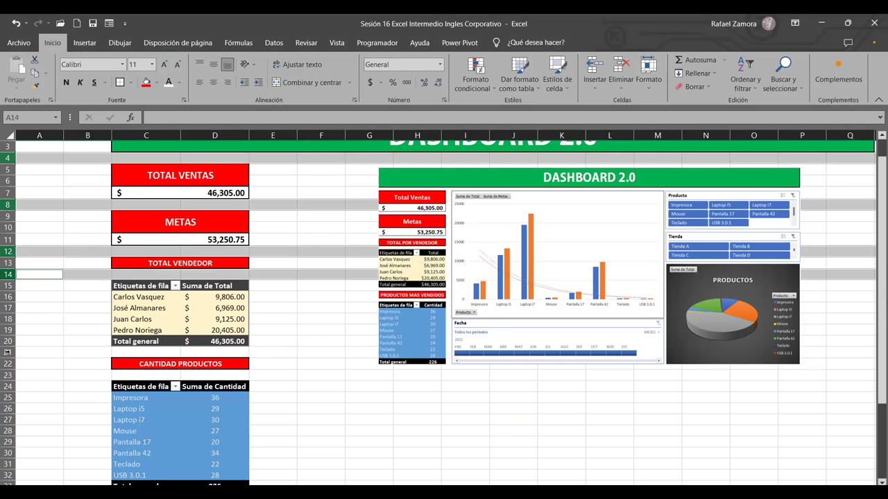
ctrl+click(6, 352)
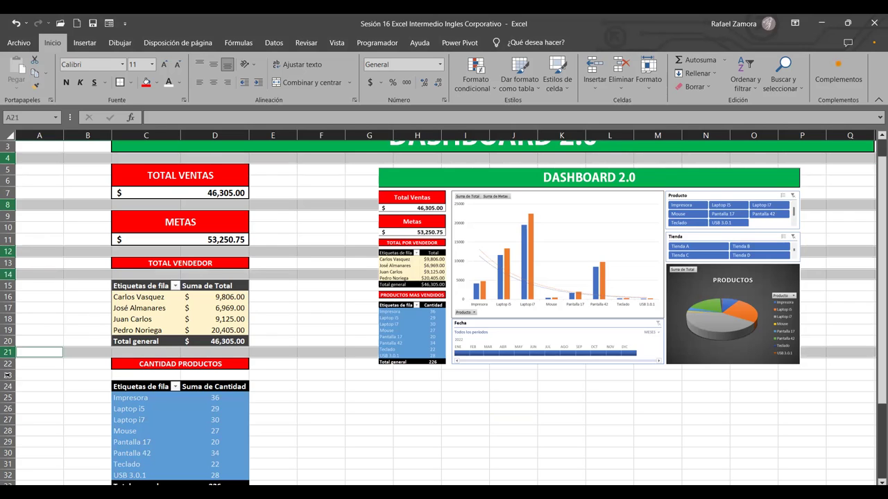
ctrl+click(7, 375)
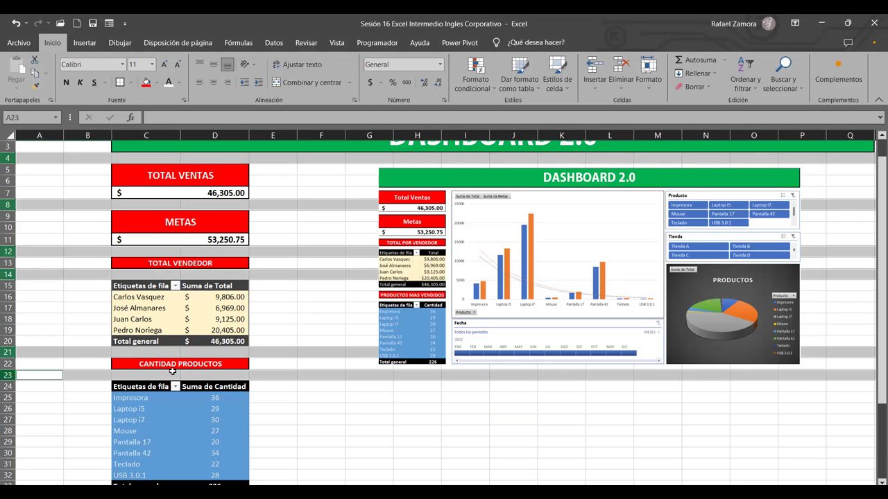
scroll(172, 375, up, 1)
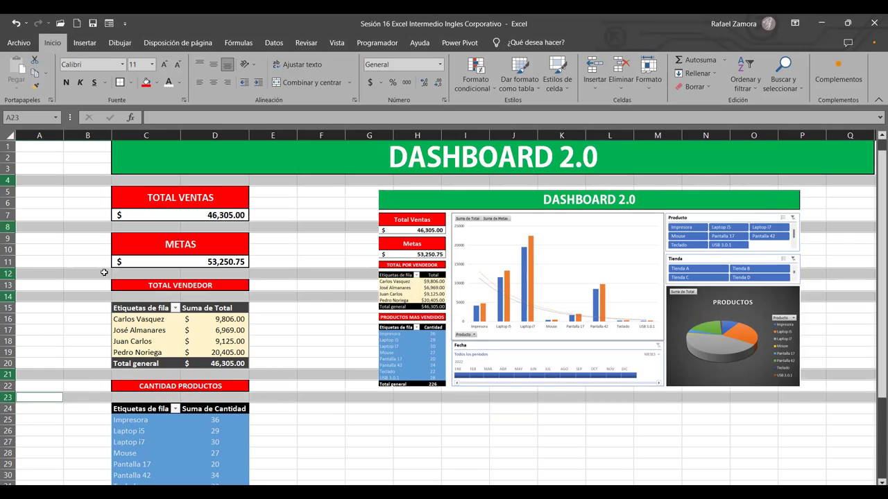
Step: Clear the old selection and pick spacer rows 4, 8, 12, 14, 21 and 23
right_click(8, 179)
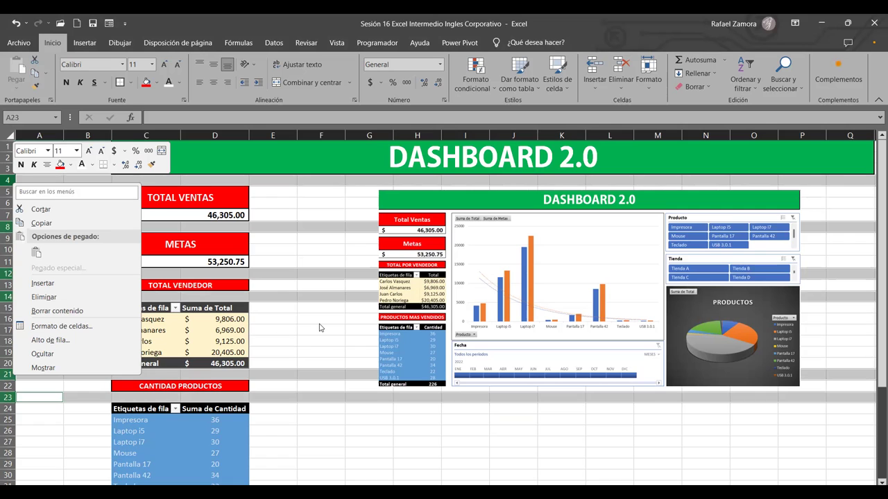
click(43, 208)
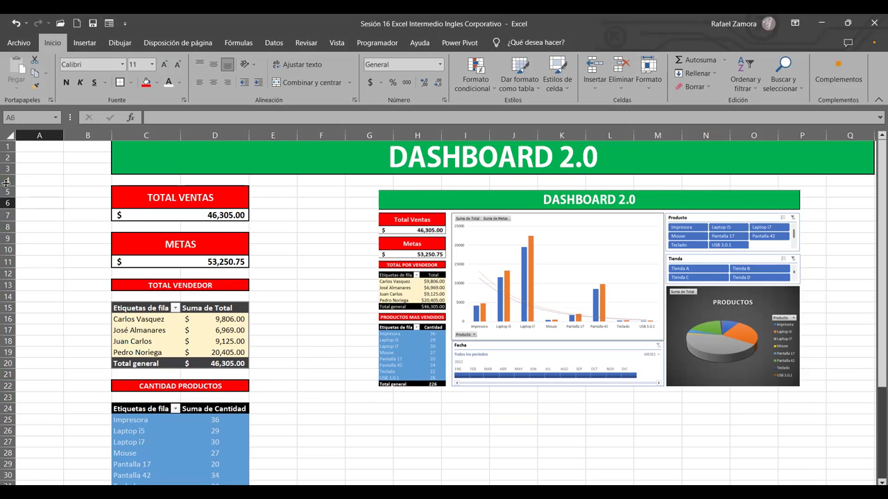
click(7, 180)
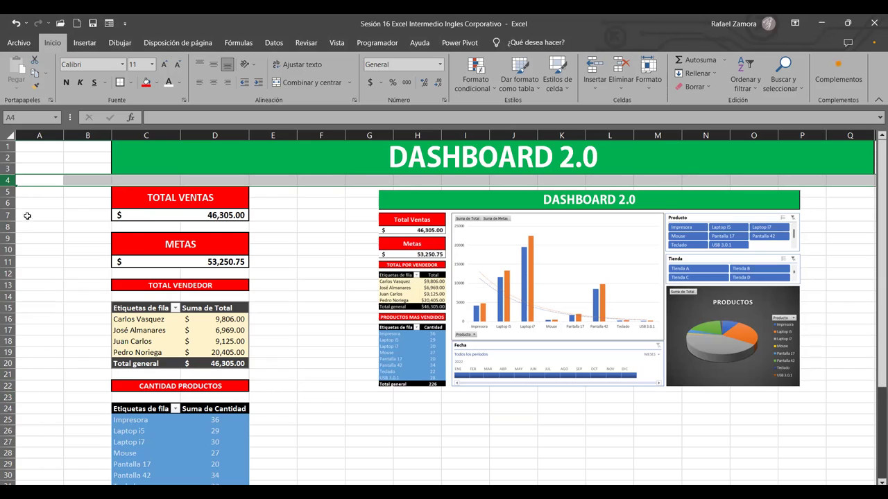
click(7, 226)
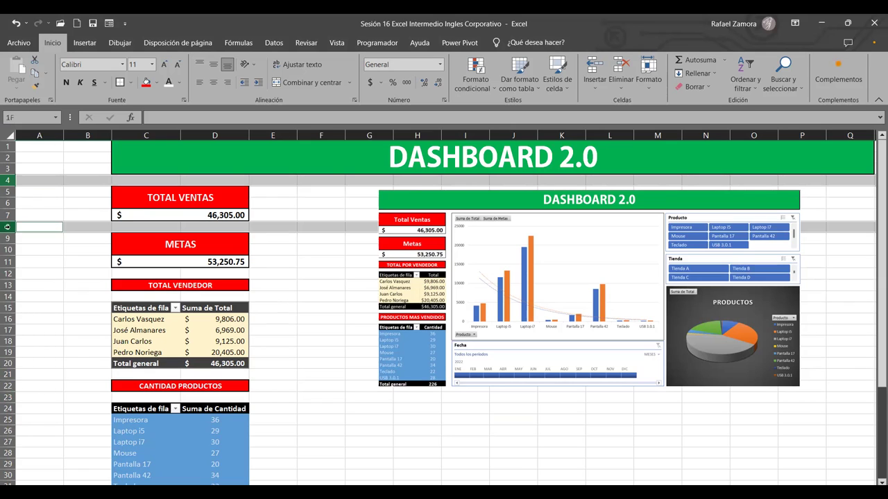
ctrl+click(7, 273)
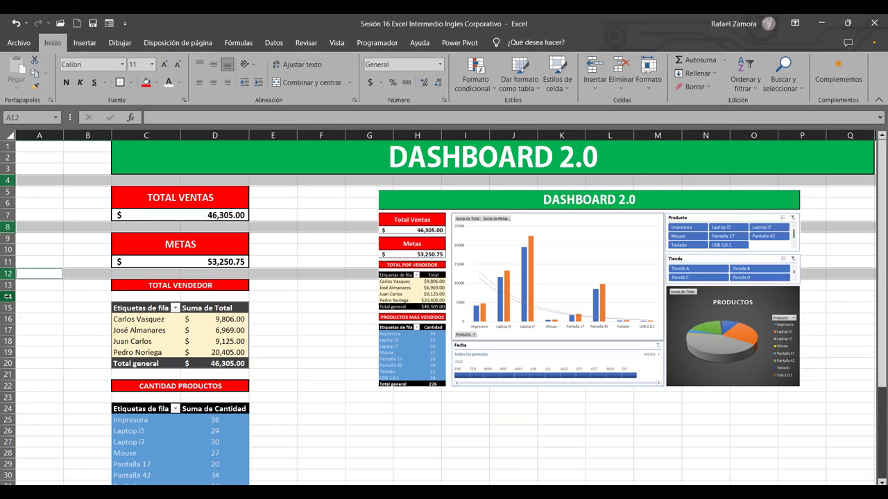
ctrl+click(6, 296)
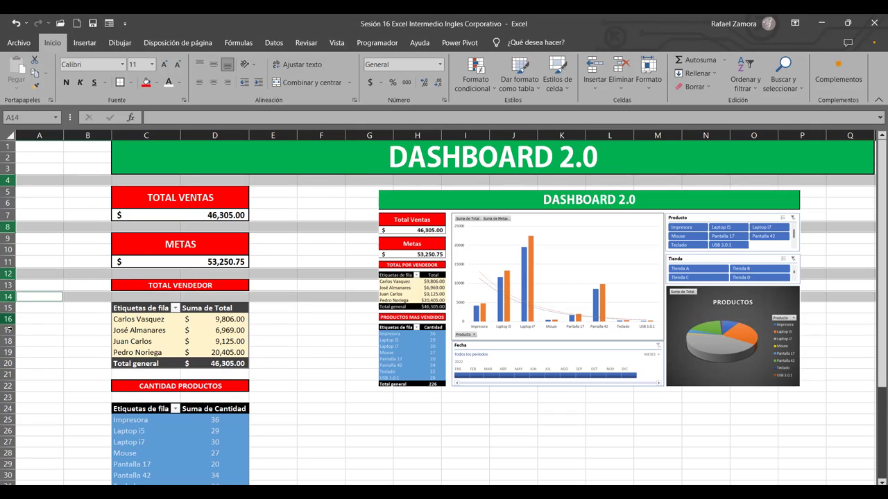
ctrl+click(7, 374)
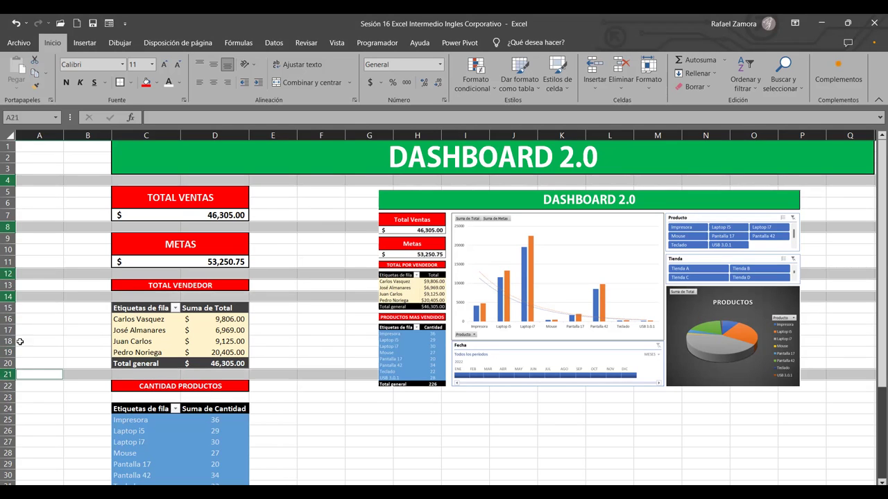
ctrl+click(7, 397)
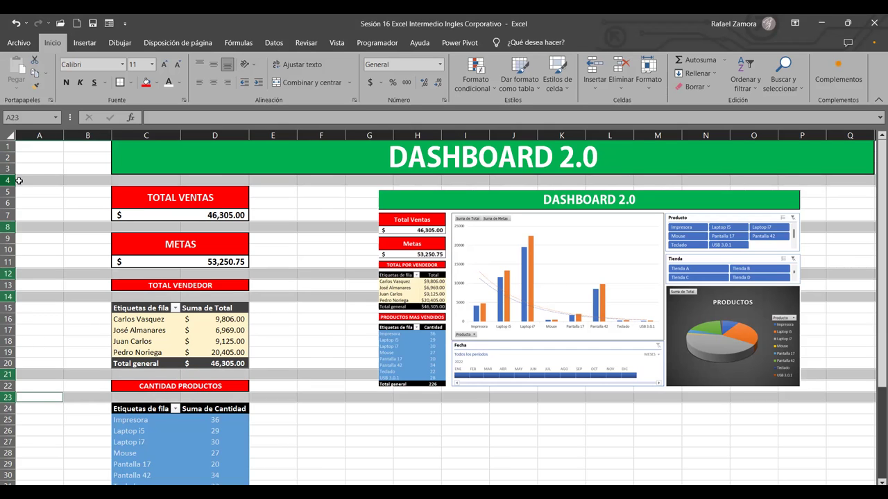
Step: Check the row options menu, then reselect rows 4, 8, 12, 14, 21 and 23
right_click(14, 182)
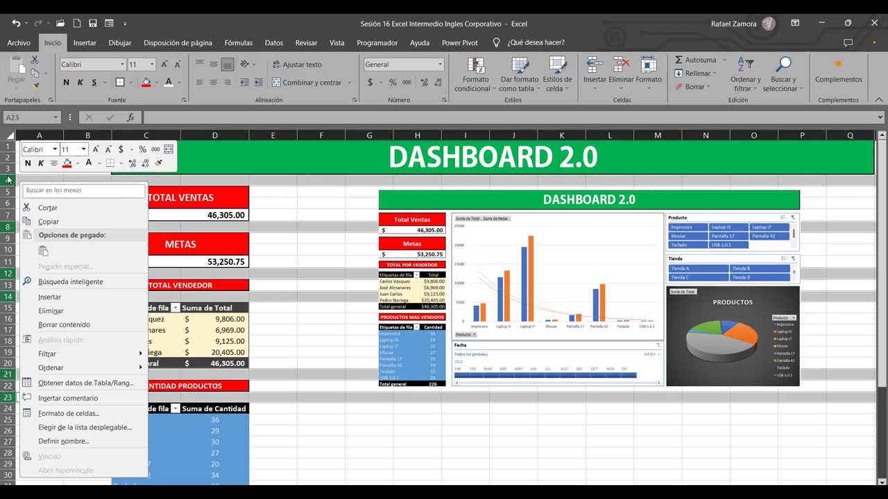
right_click(9, 168)
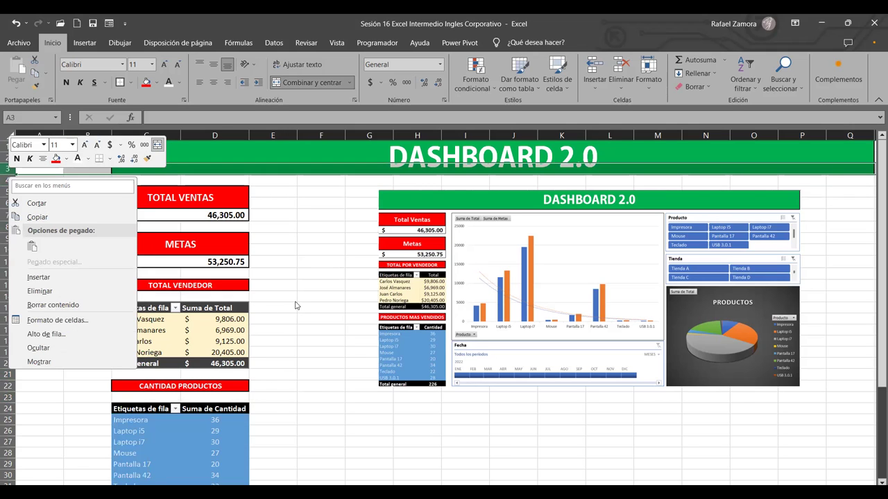
key(Escape)
click(7, 180)
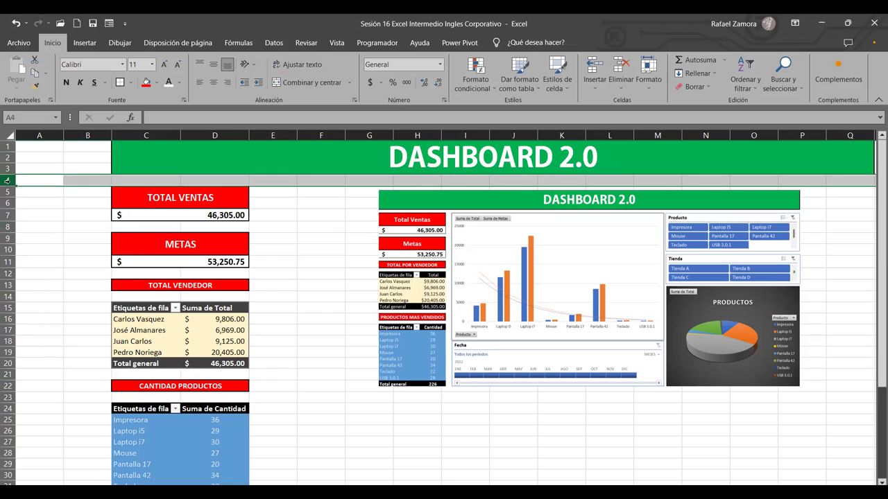
click(7, 227)
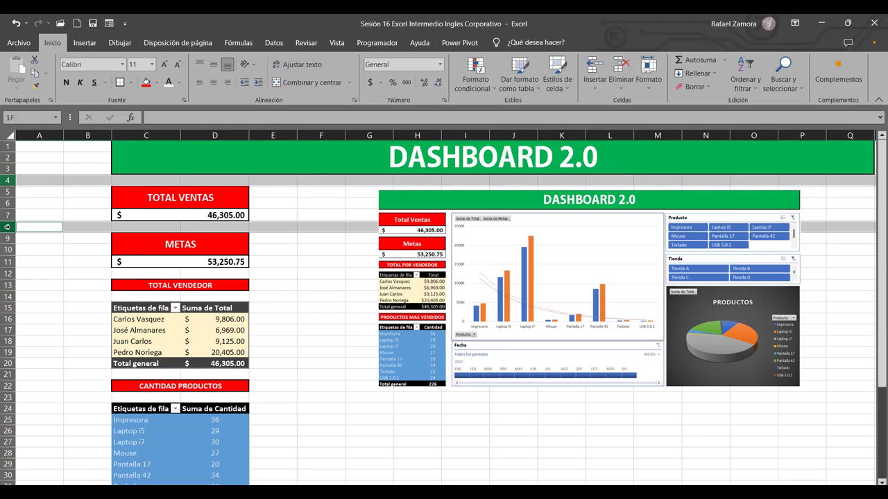
ctrl+click(8, 273)
ctrl+click(8, 296)
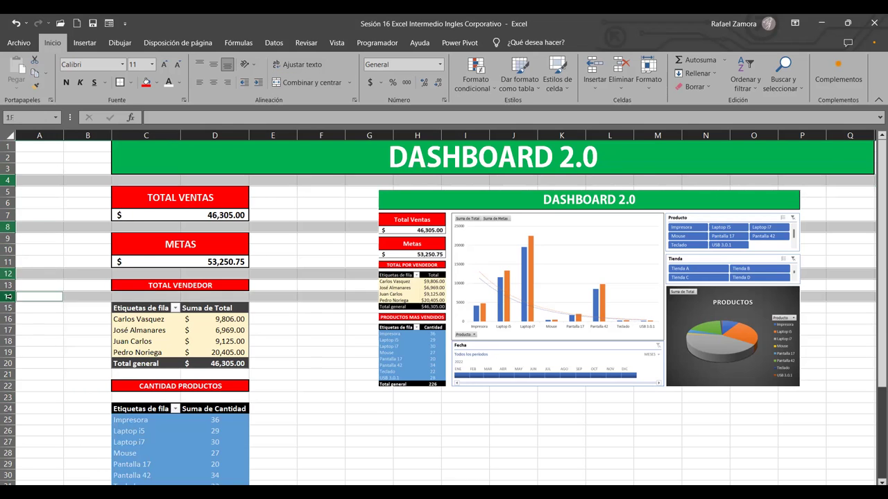
ctrl+click(7, 374)
ctrl+click(7, 397)
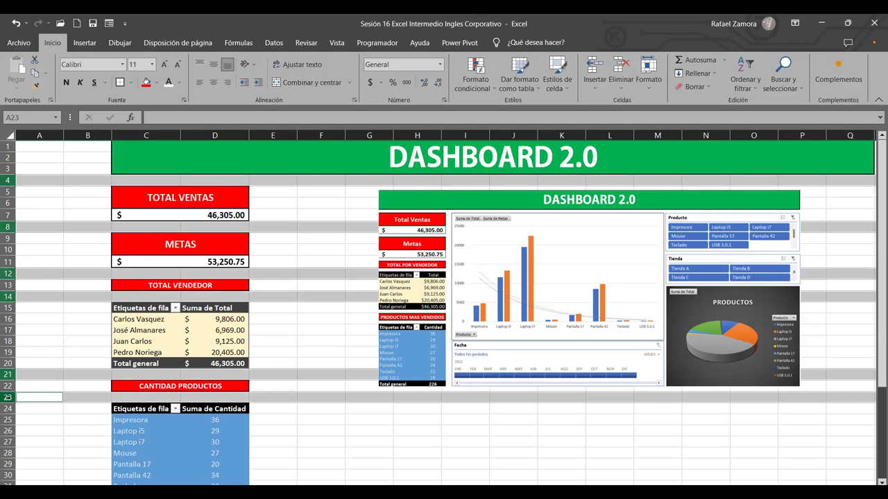
scroll(159, 372, down, 5)
scroll(104, 341, up, 5)
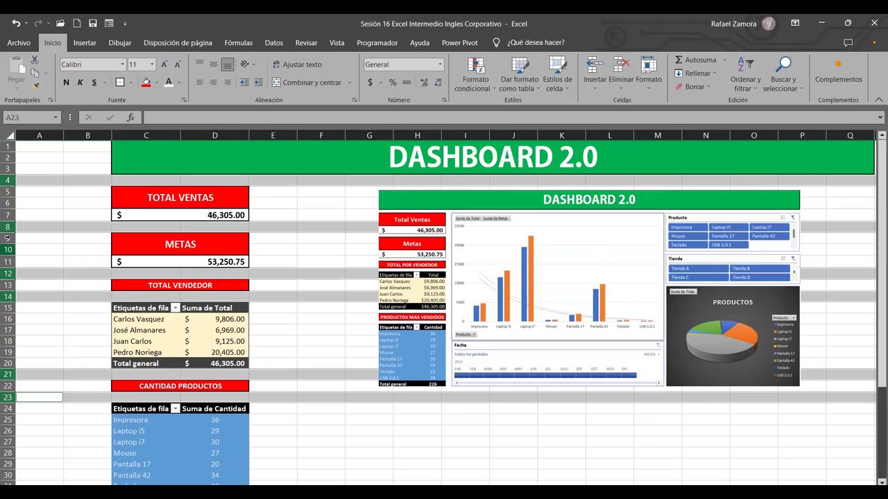
drag(7, 182, 8, 179)
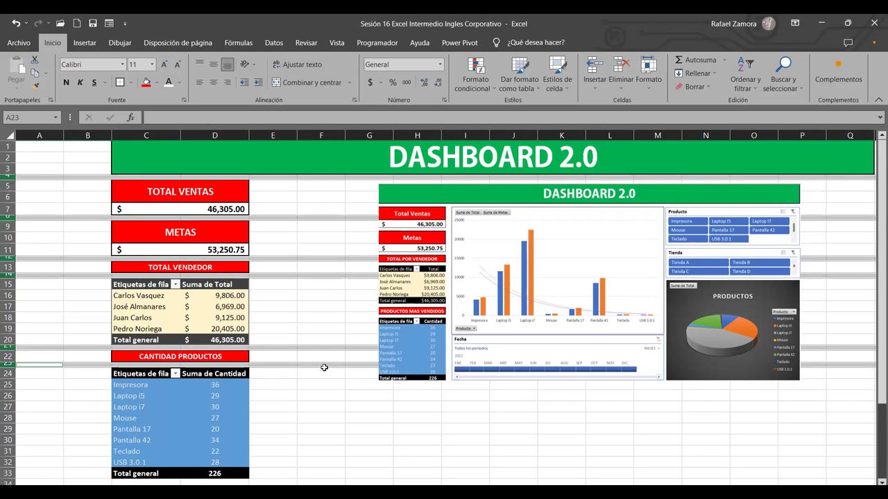
click(309, 397)
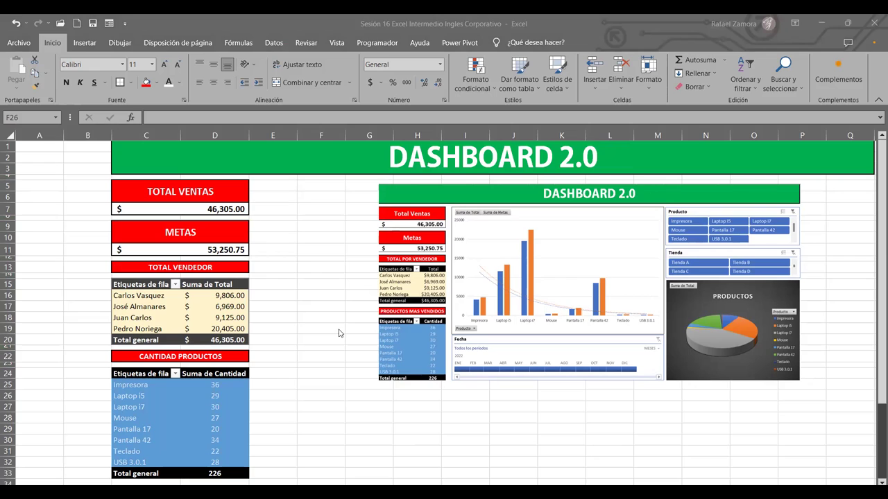
key(ctrl+z)
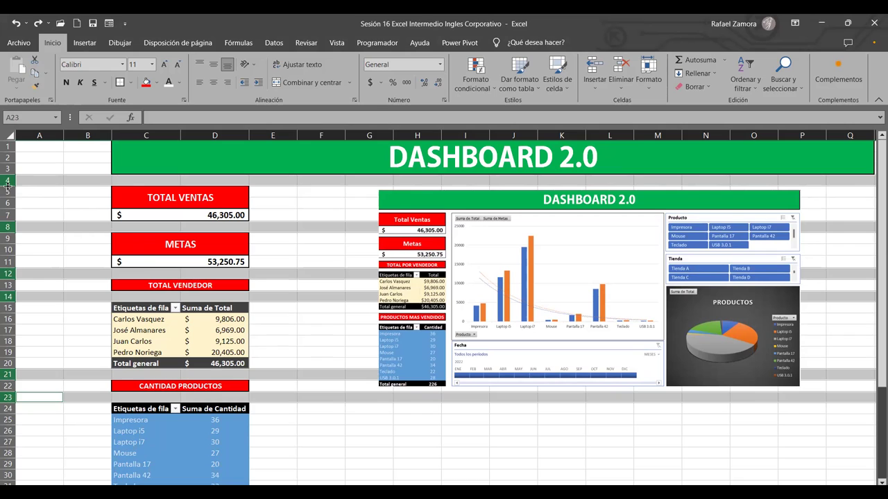
Step: Narrow the selected spacer rows, then make rows 12 and 21 slightly taller
drag(8, 186, 9, 179)
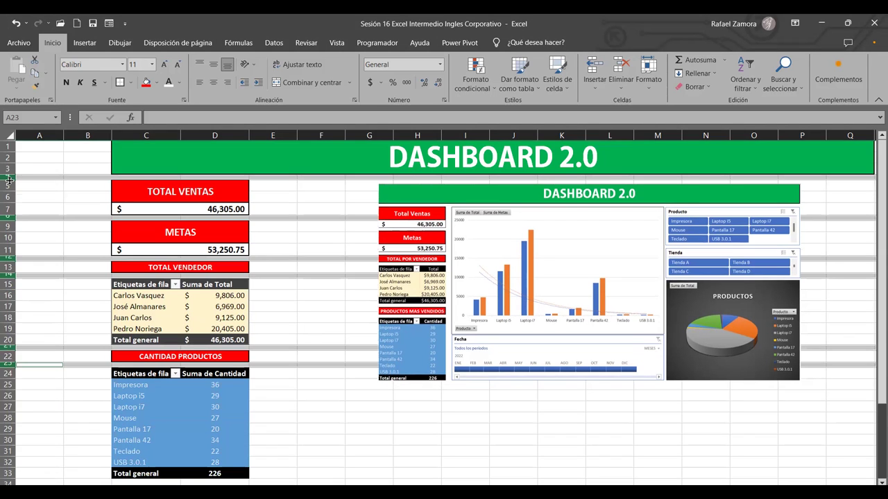
click(286, 326)
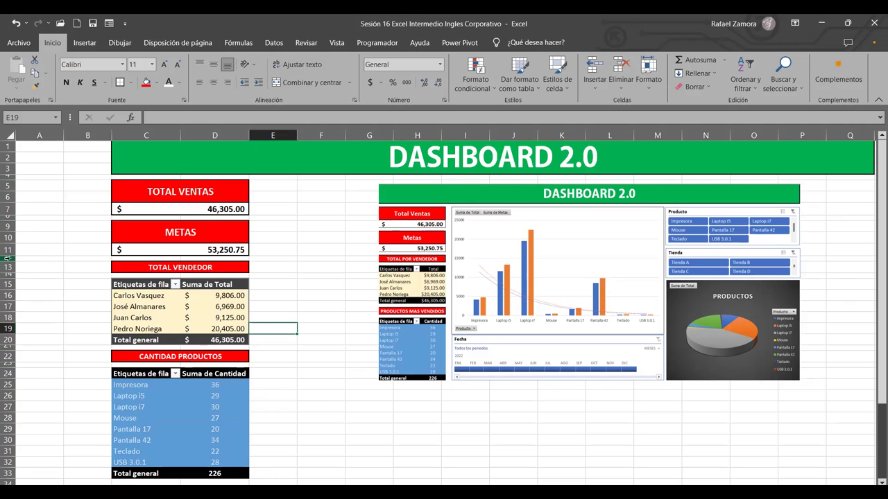
click(5, 258)
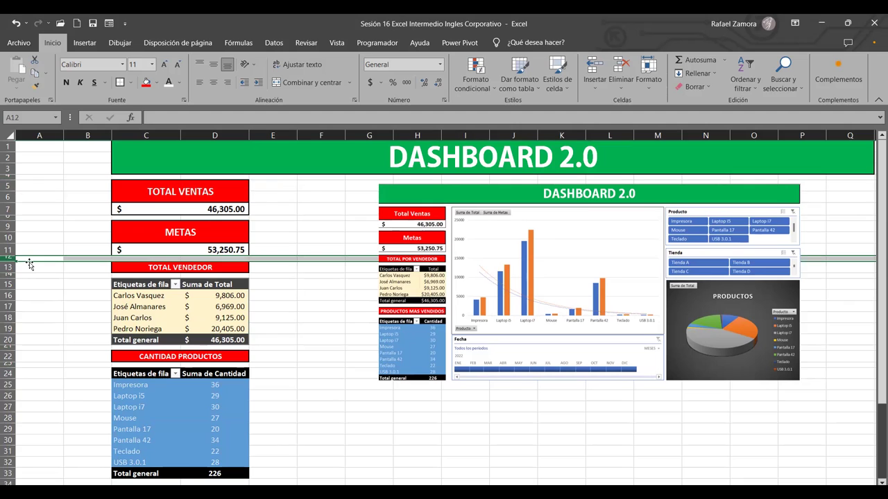
click(11, 347)
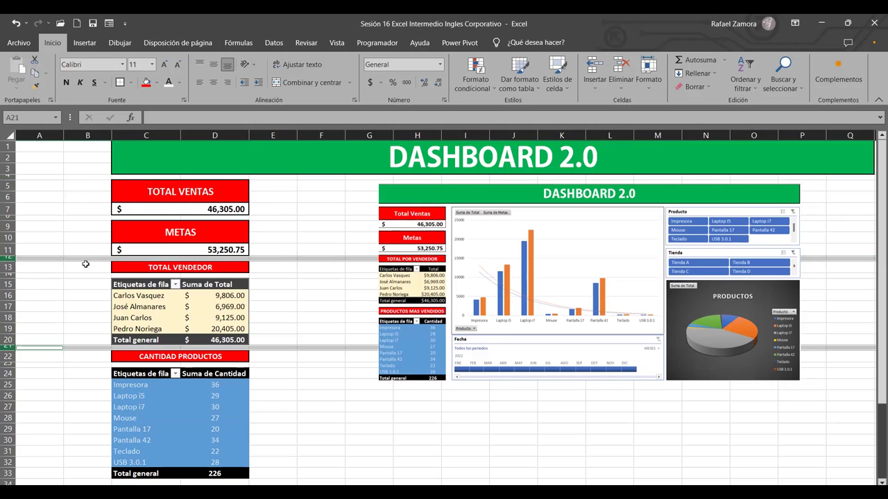
drag(11, 264, 11, 266)
click(330, 396)
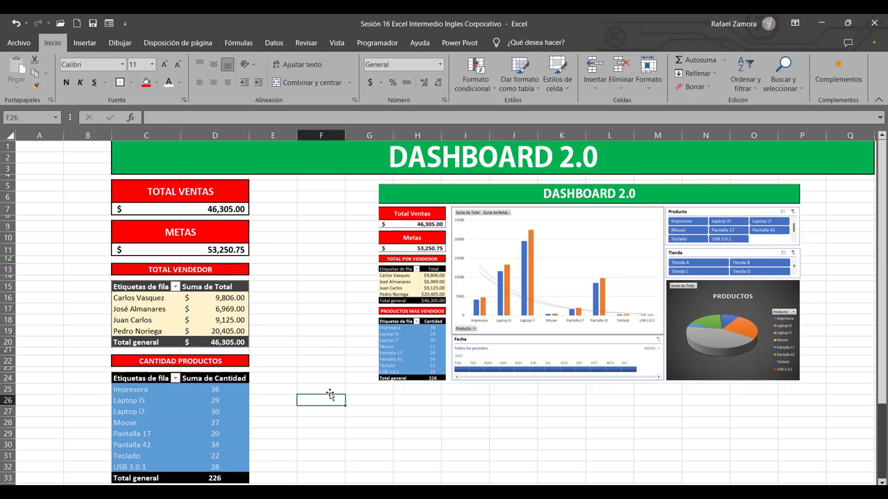
click(189, 237)
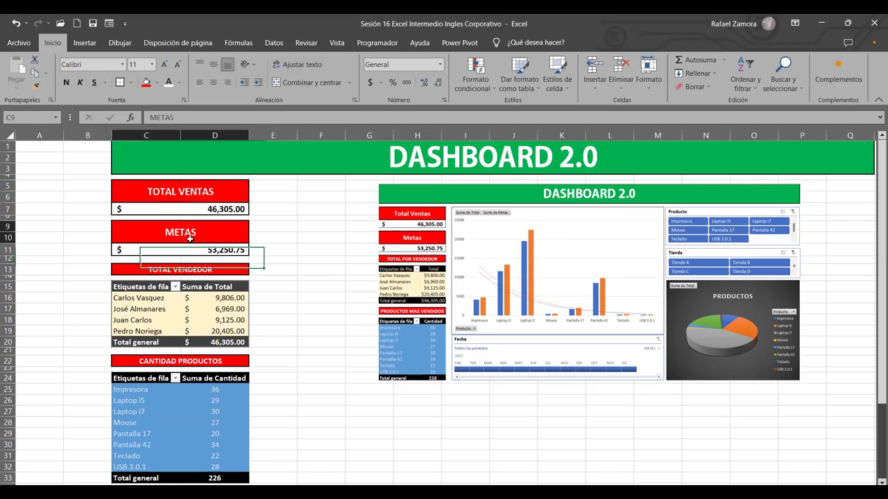
click(189, 274)
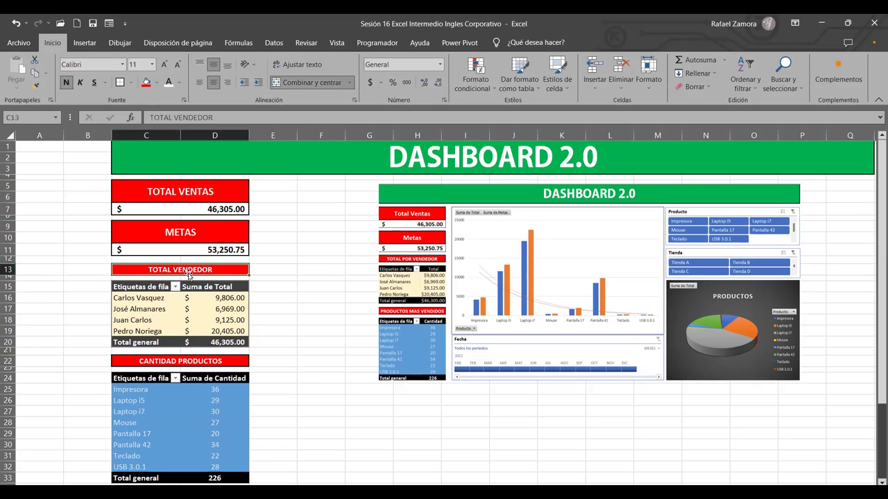
click(158, 309)
click(187, 361)
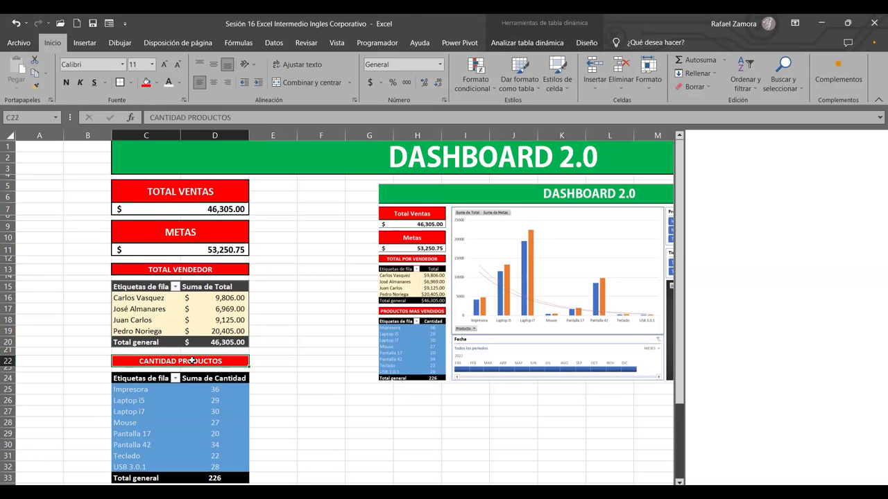
click(327, 397)
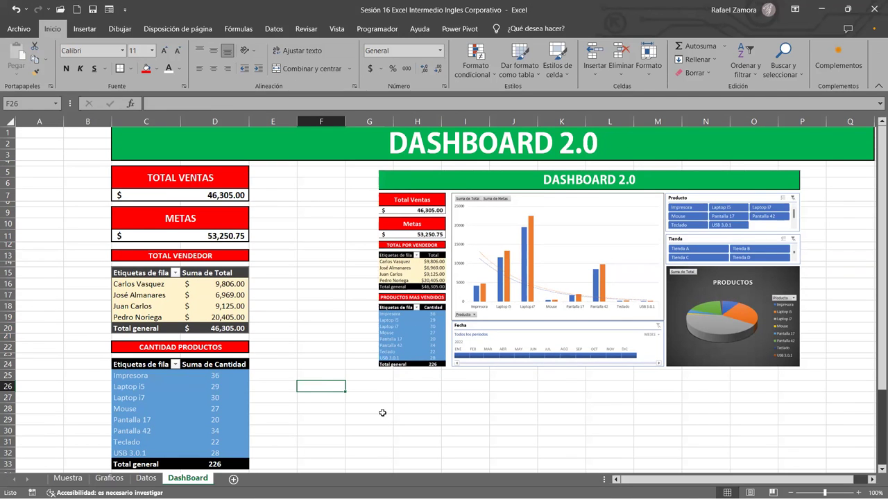
scroll(382, 412, down, 1)
scroll(383, 413, up, 1)
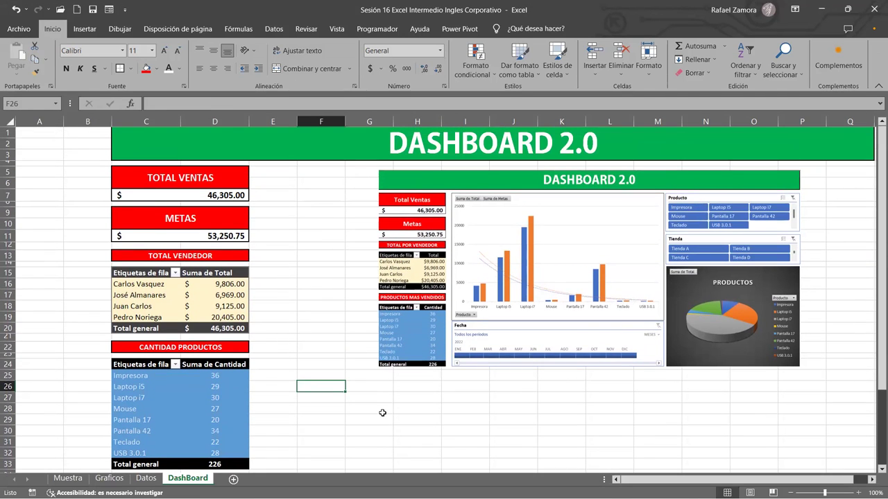
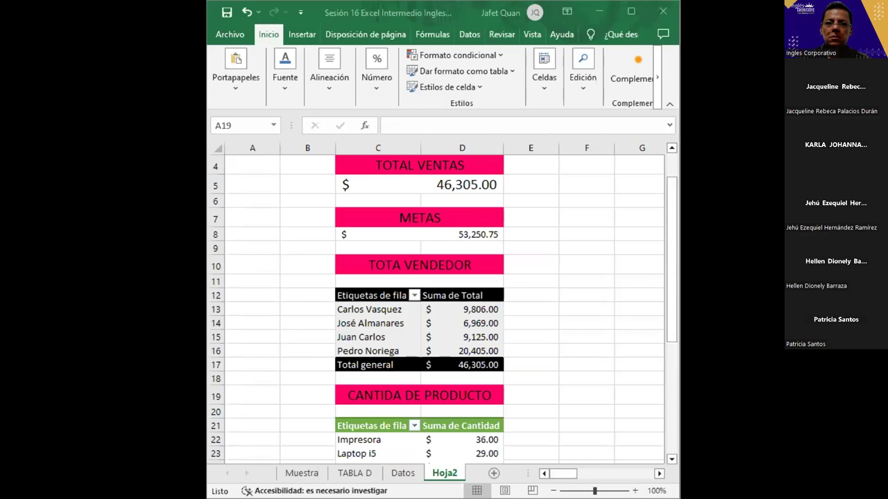
Step: Maximize the Excel window and start the row selection at spacer row 3
click(631, 13)
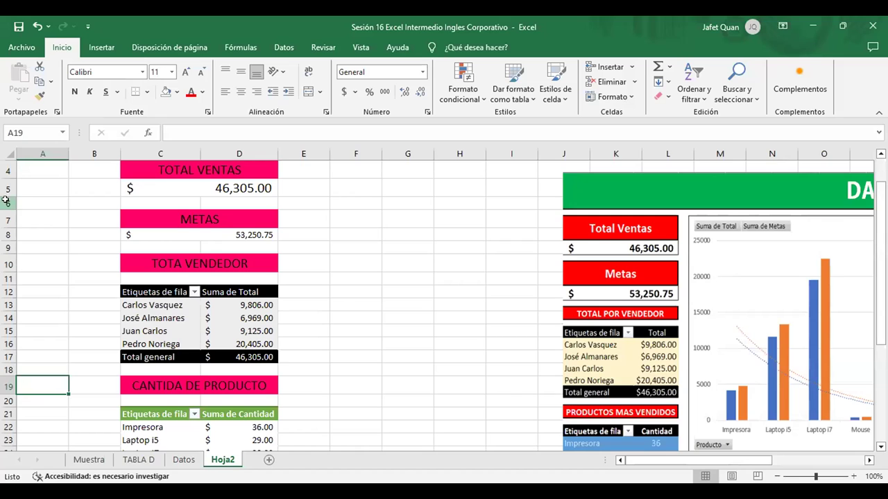
click(9, 203)
scroll(309, 260, up, 1)
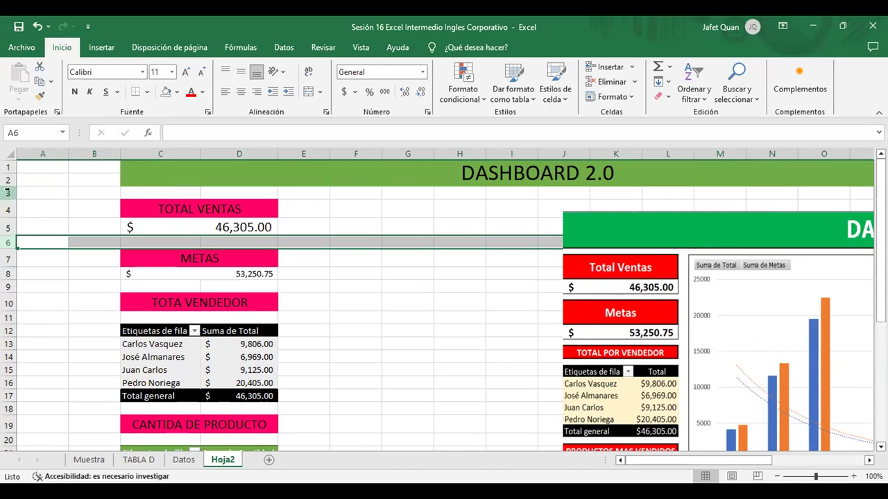
click(7, 192)
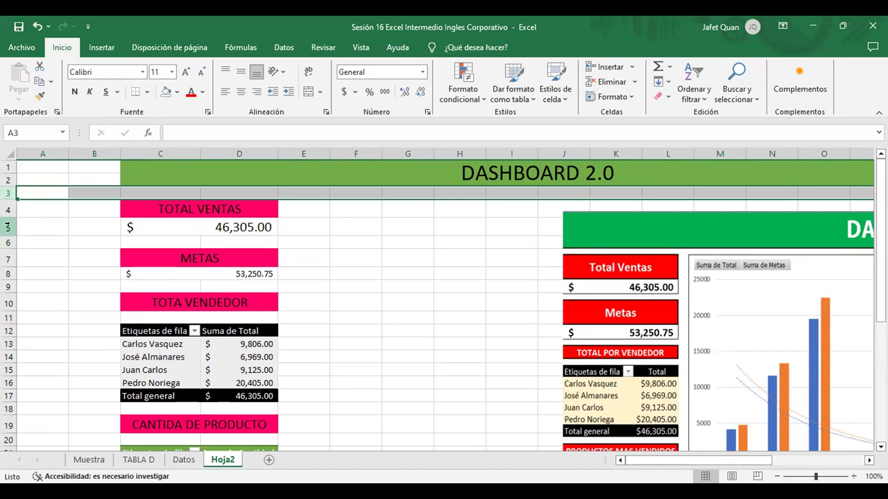
shift+click(7, 239)
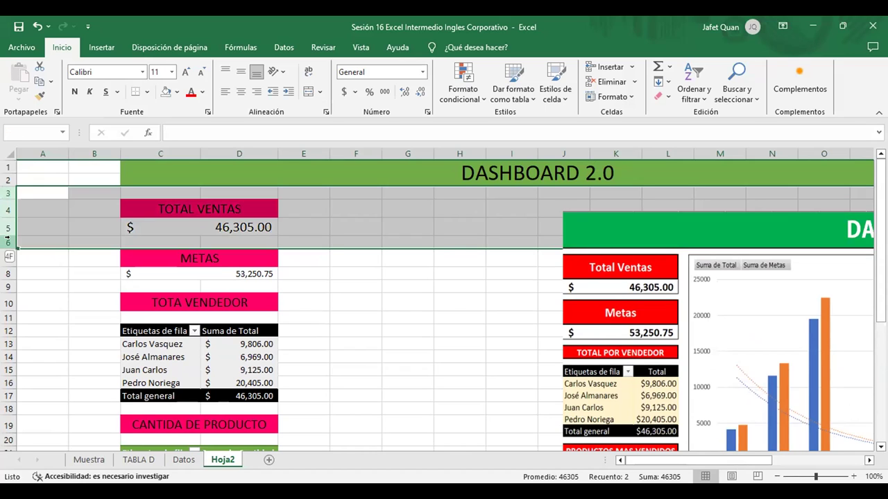
click(7, 192)
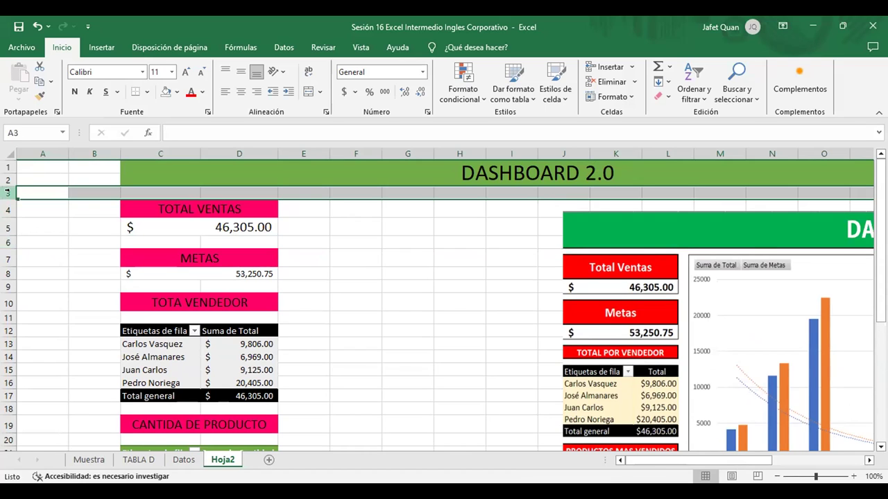
Step: Add spacer rows 6, 9, 11, 18 and 20 to the row selection
ctrl+click(7, 242)
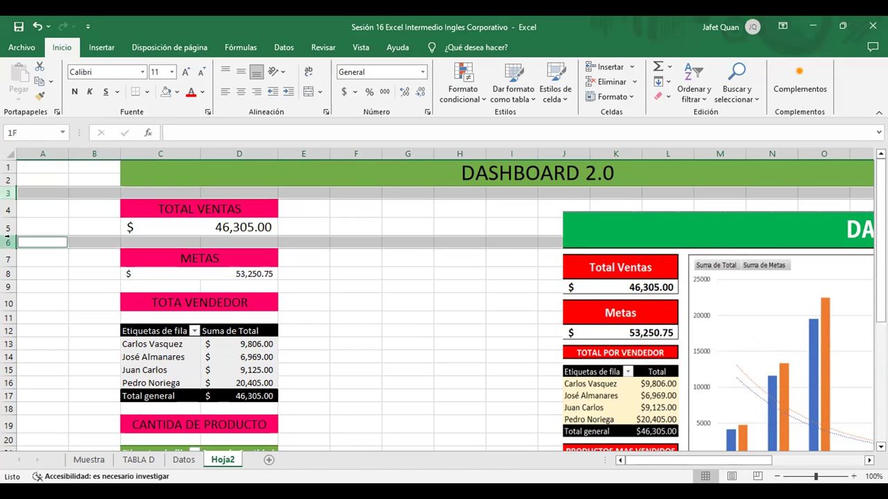
ctrl+click(7, 285)
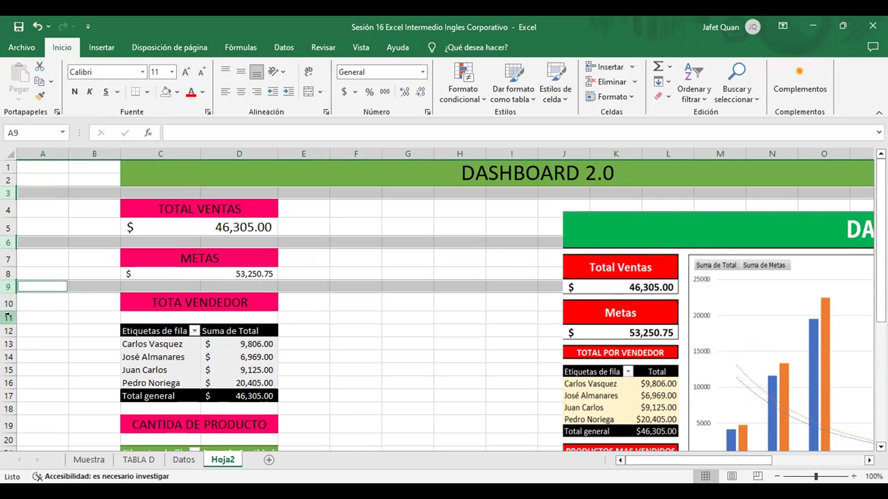
ctrl+click(8, 317)
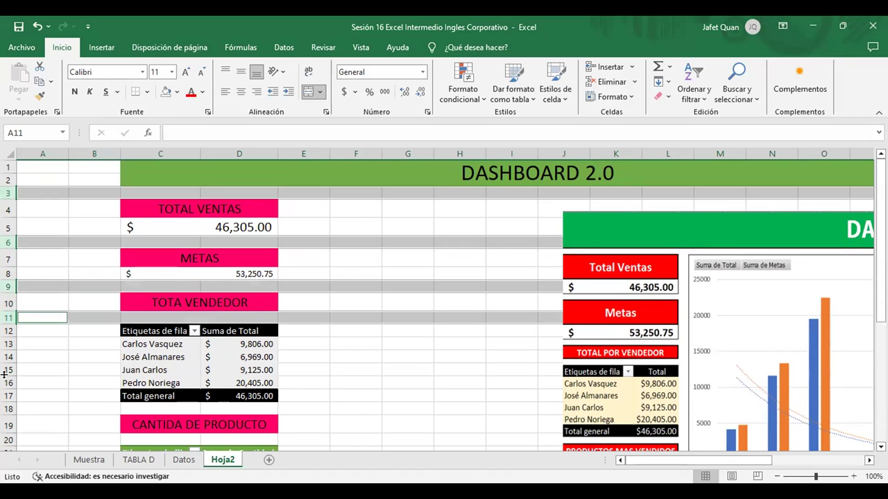
click(8, 407)
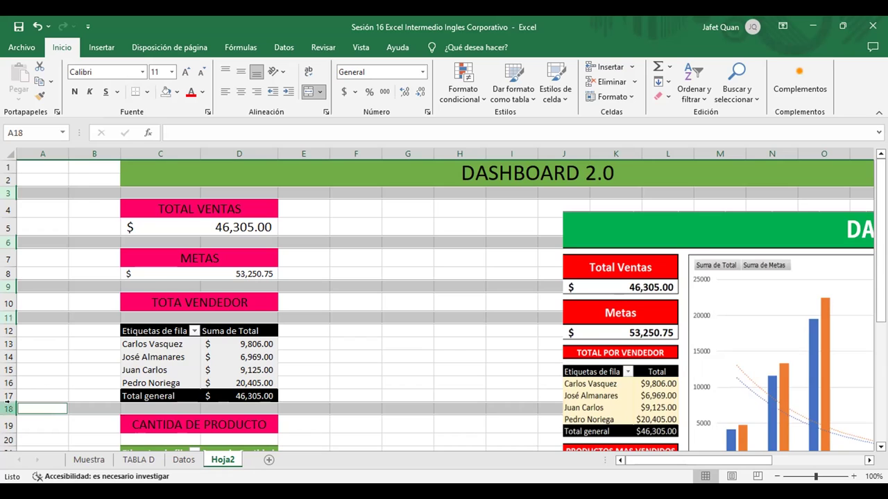
click(8, 437)
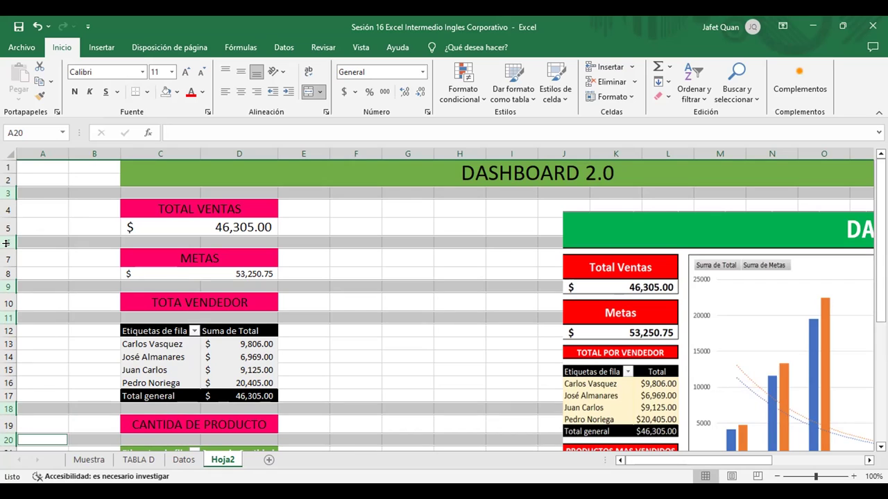
click(8, 425)
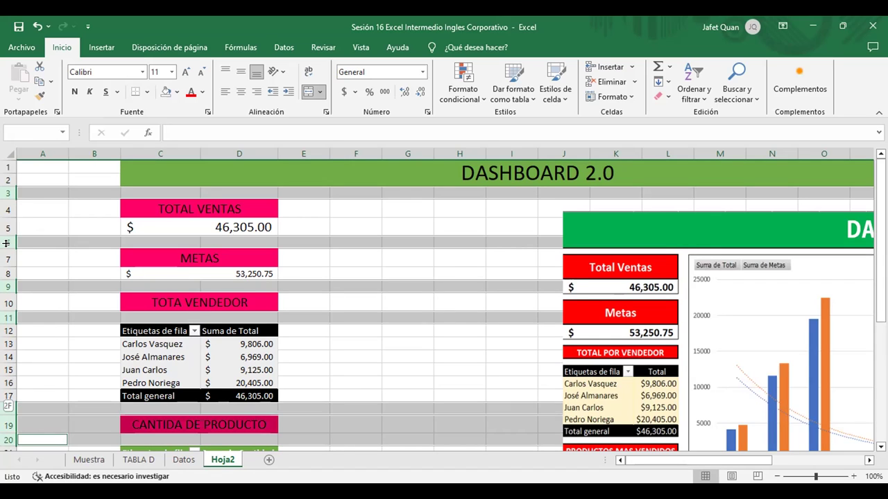
drag(8, 416, 8, 405)
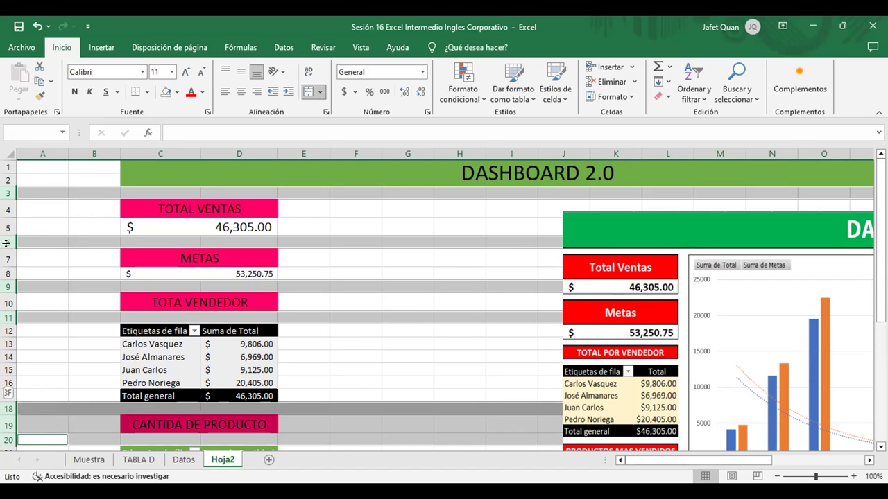
key(Escape)
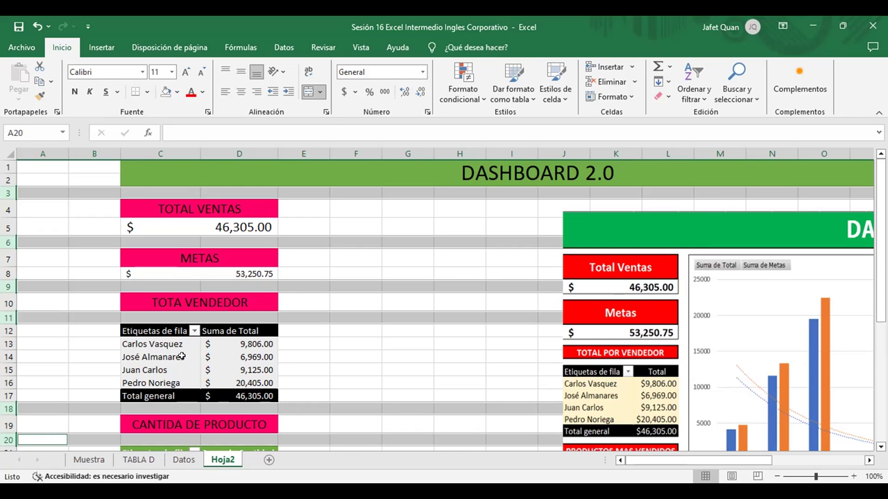
scroll(348, 310, down, 2)
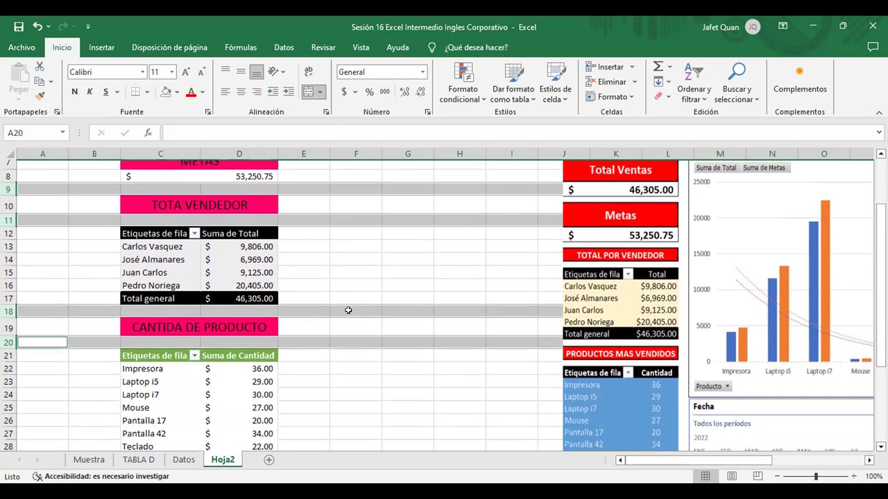
scroll(348, 310, down, 1)
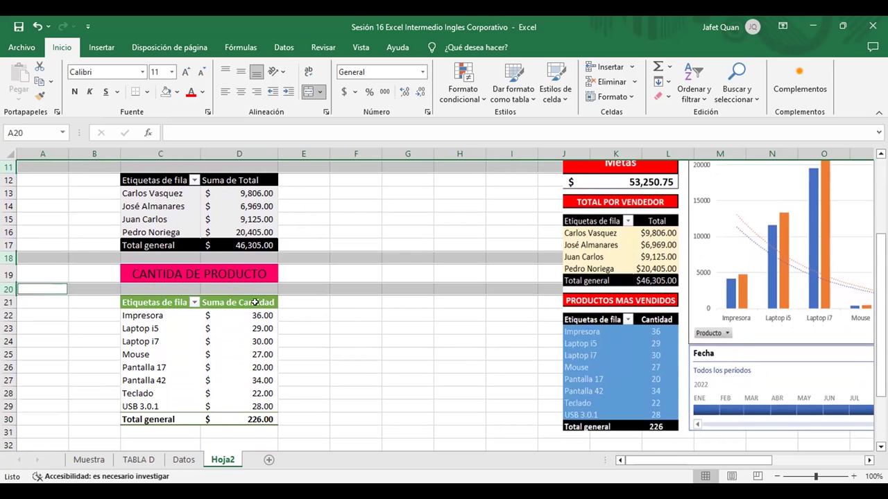
scroll(234, 300, up, 3)
scroll(234, 300, up, 1)
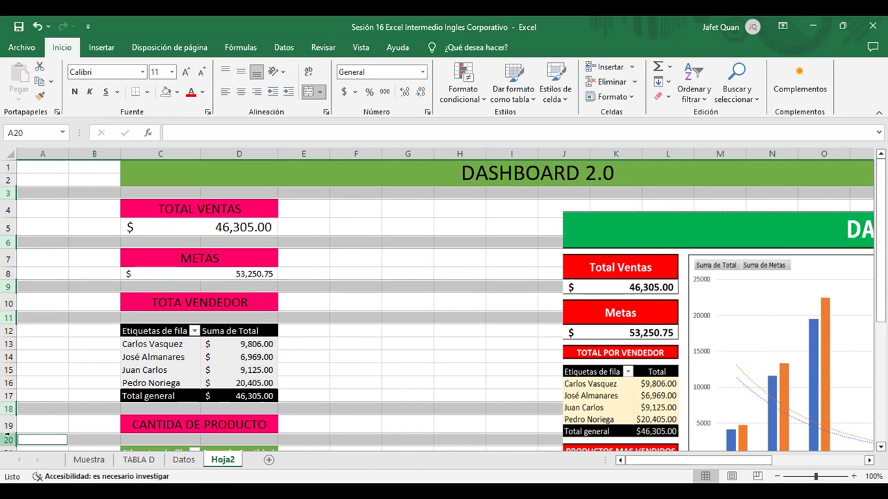
Step: Jump to the sheet's last row and column, then return to Hoja2 from Datos
key(ctrl+Down)
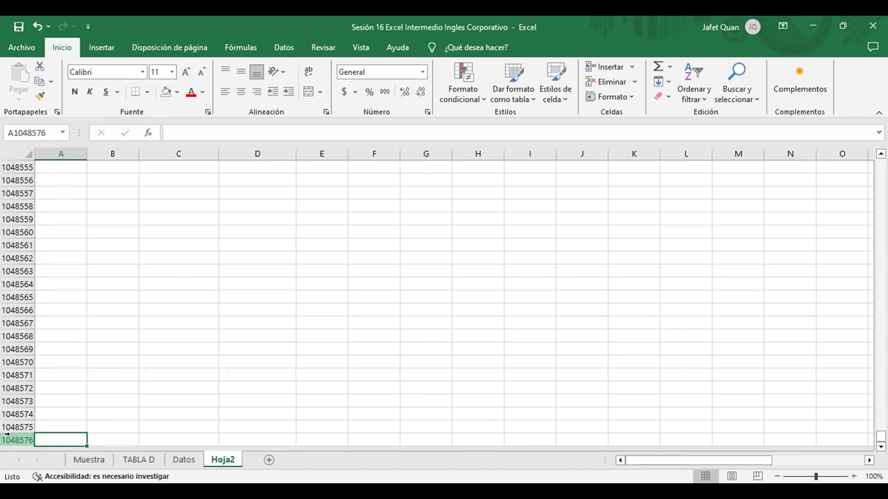
key(ctrl+Right)
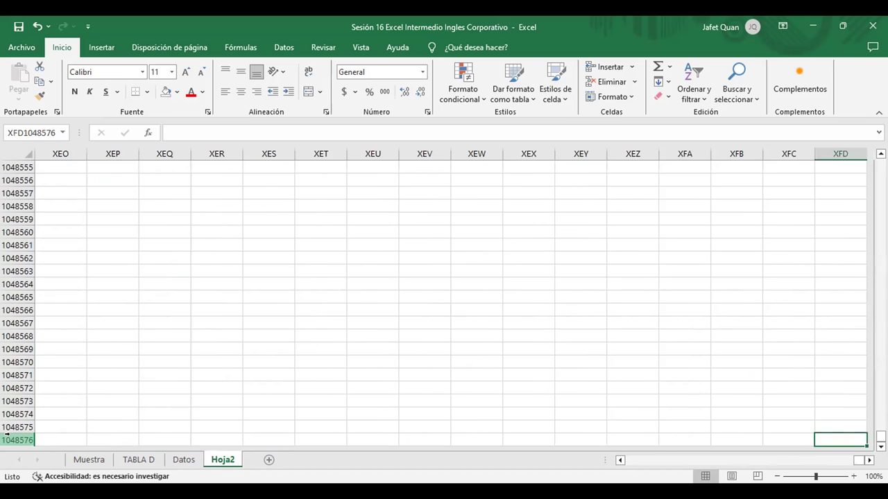
key(ctrl+Page_Up)
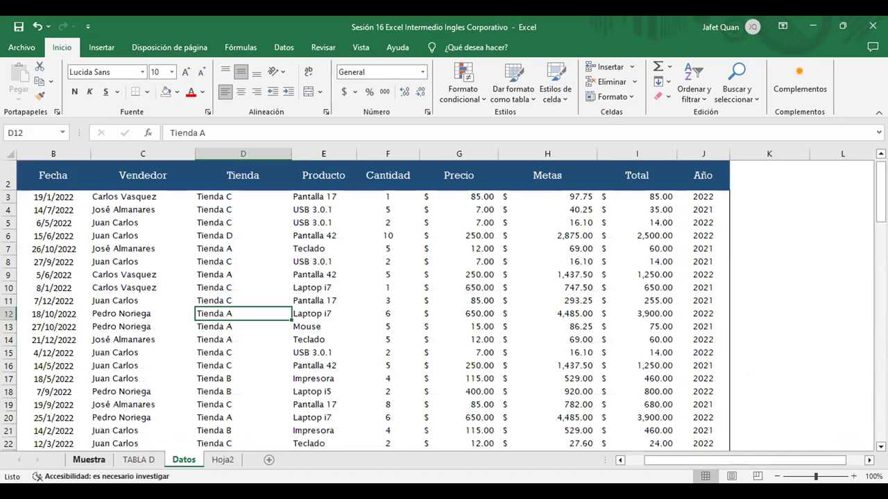
click(223, 460)
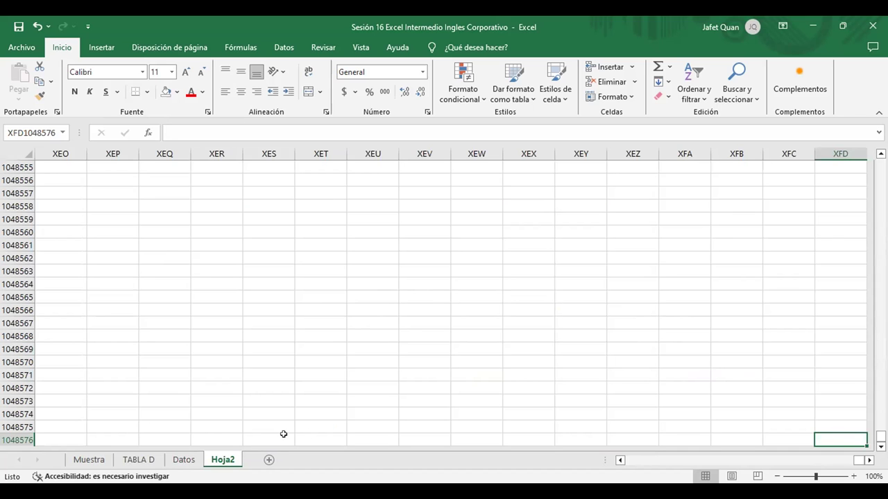
Step: Scroll Hoja2 back up to the DASHBOARD 2.0 header
key(Page_Up)
key(Page_Up)
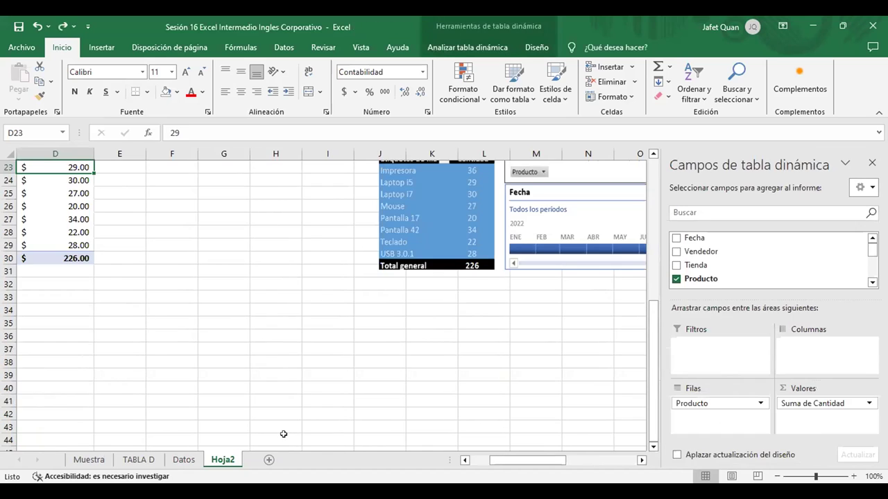
scroll(283, 434, down, 1)
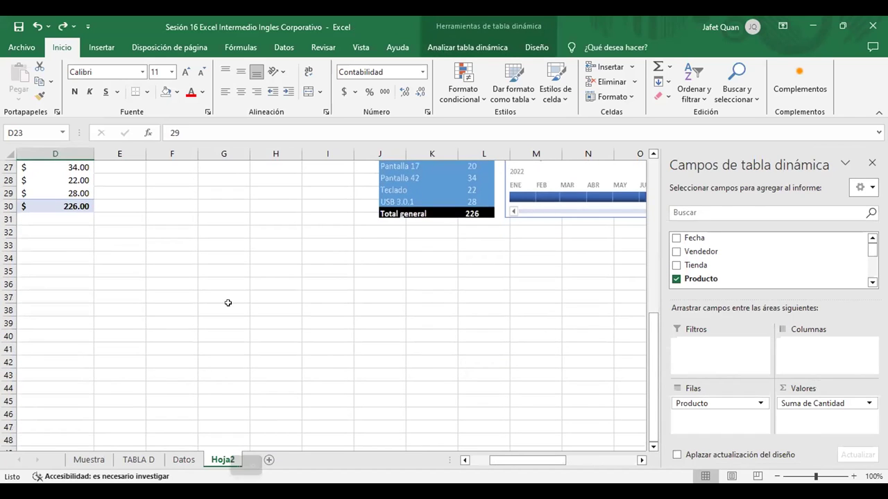
scroll(227, 303, up, 6)
scroll(227, 303, up, 1)
scroll(284, 350, up, 1)
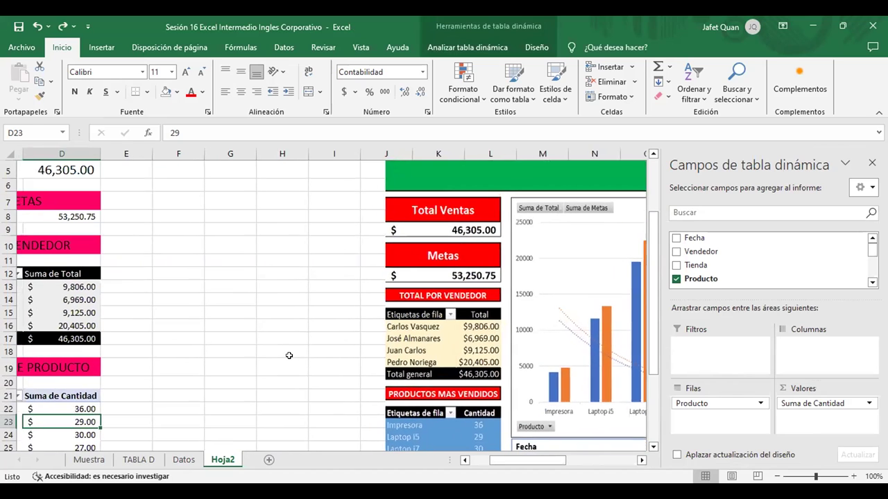
scroll(257, 303, left, 3)
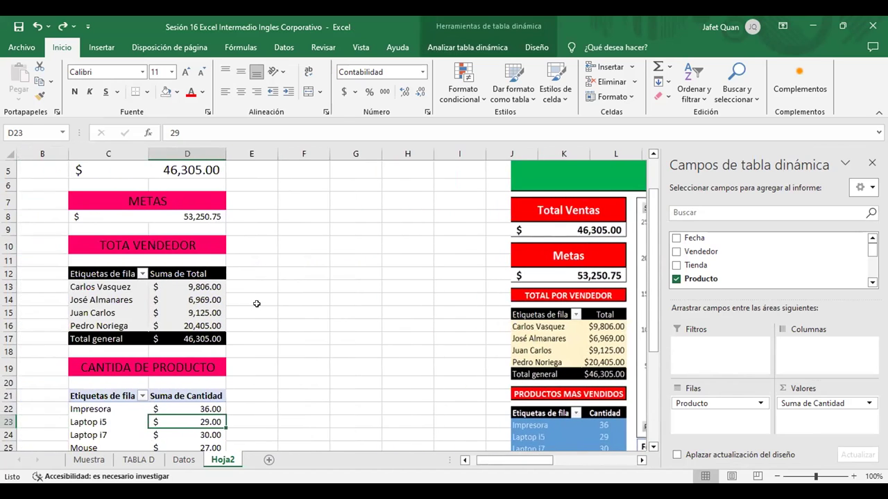
scroll(258, 303, down, 3)
scroll(257, 306, down, 1)
scroll(184, 357, down, 1)
scroll(186, 355, up, 1)
scroll(187, 355, up, 3)
scroll(184, 356, down, 1)
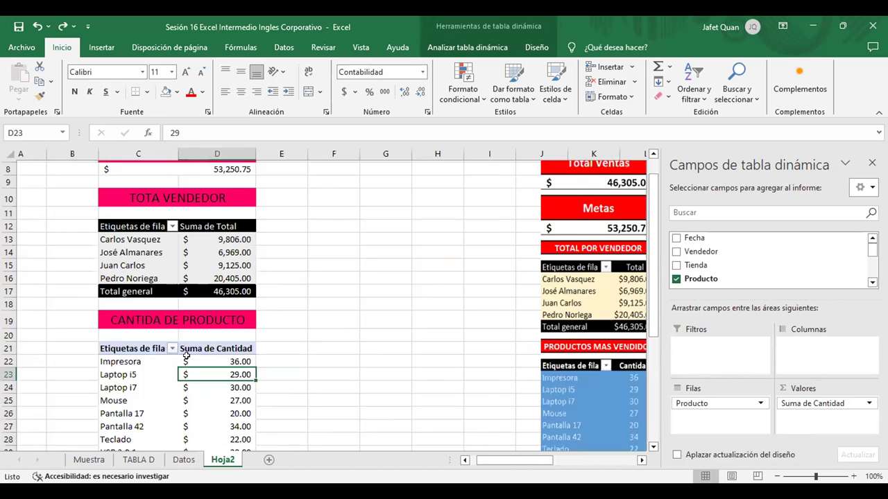
scroll(183, 357, down, 1)
scroll(62, 321, up, 1)
scroll(62, 320, up, 2)
scroll(62, 321, down, 1)
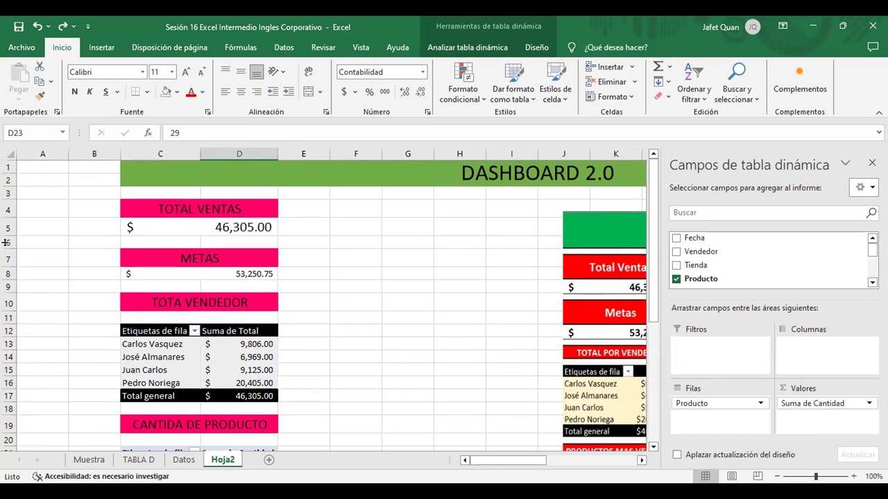
Step: Select spacer rows 3, 6, 9, 11, 18 and 20 together by their row headers
click(7, 192)
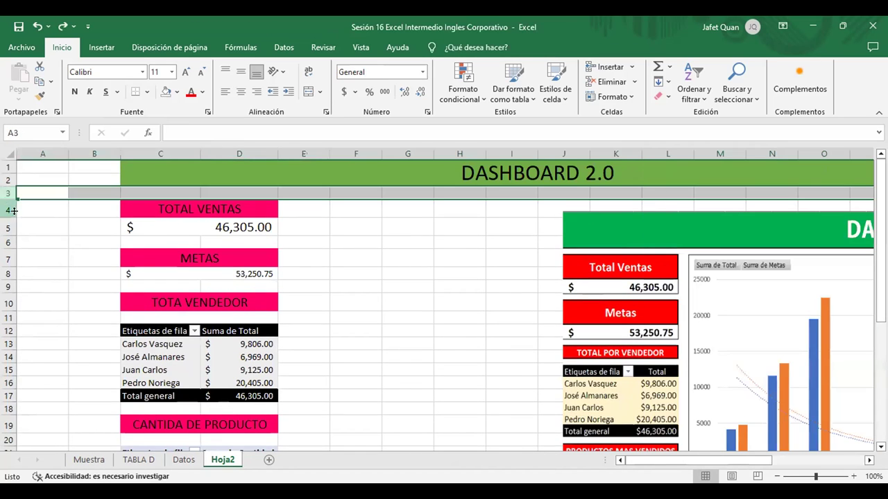
ctrl+click(7, 241)
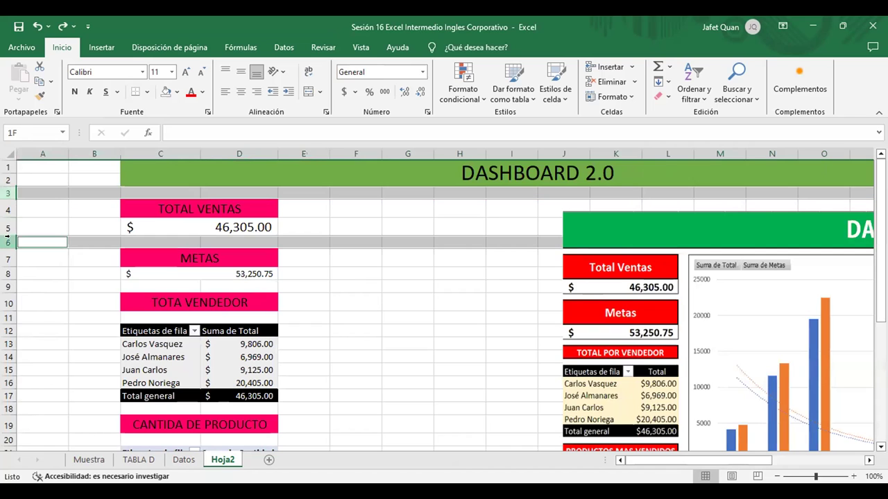
ctrl+click(8, 285)
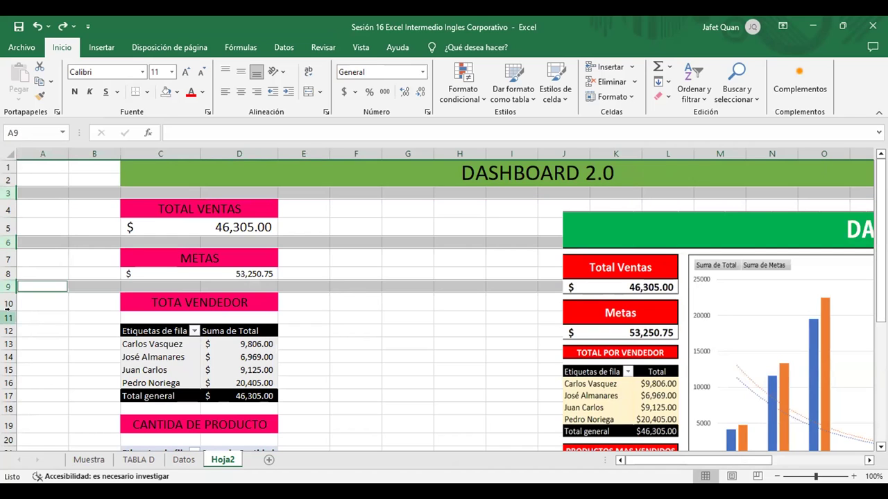
ctrl+click(8, 316)
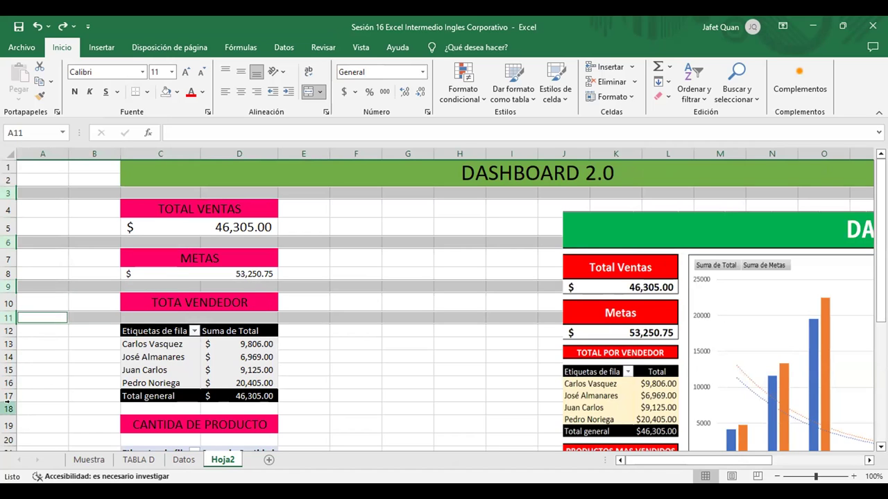
ctrl+click(8, 404)
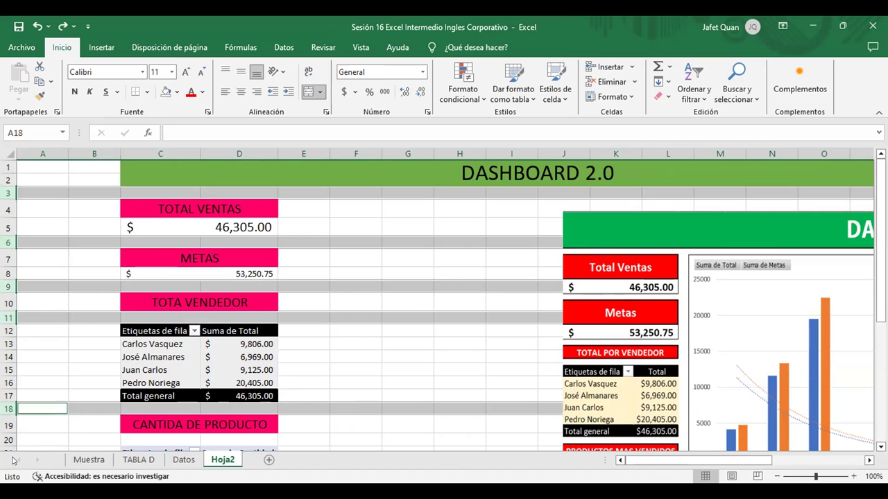
scroll(10, 312, down, 3)
ctrl+click(8, 306)
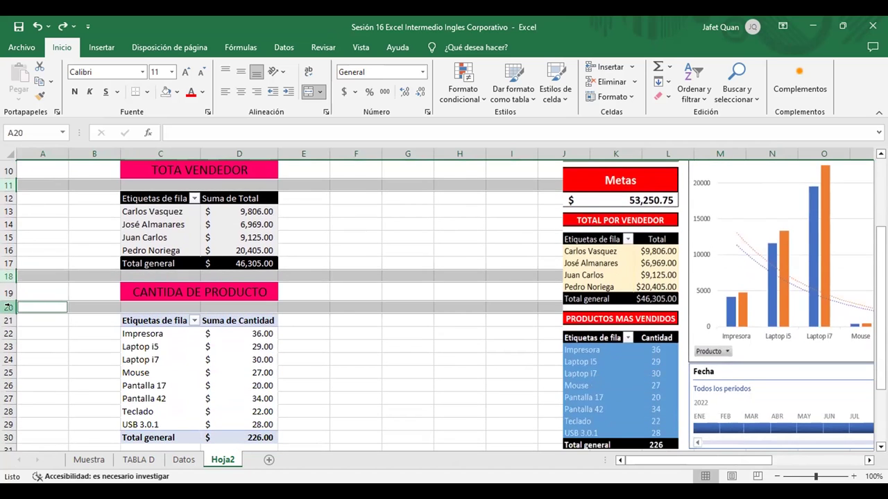
scroll(286, 211, up, 1)
scroll(286, 212, up, 2)
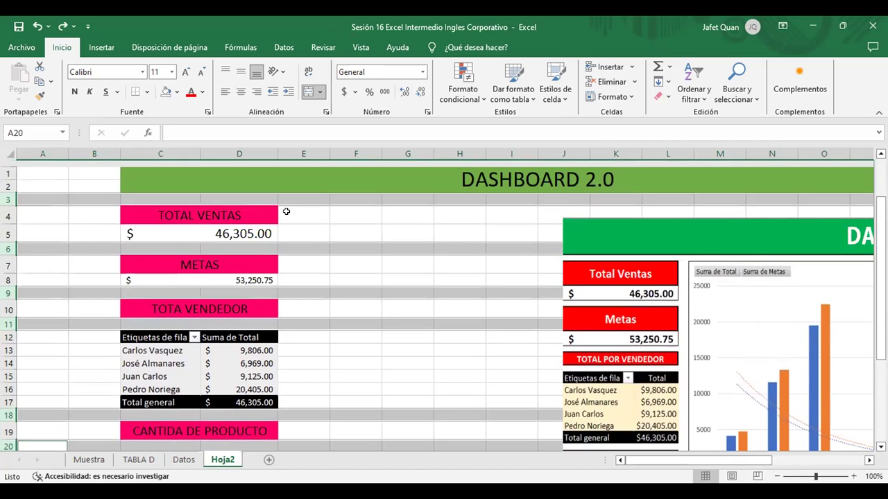
scroll(398, 206, down, 1)
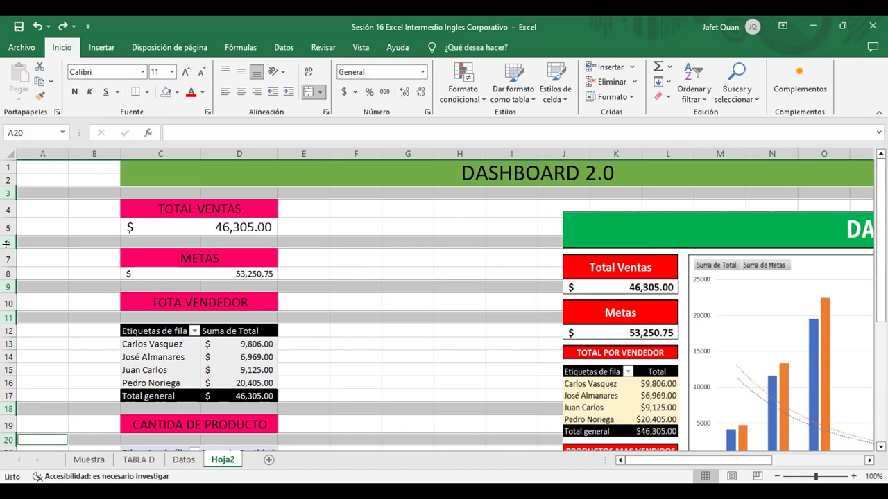
Step: Try collapsing the selected spacer rows completely, then undo it
right_click(6, 250)
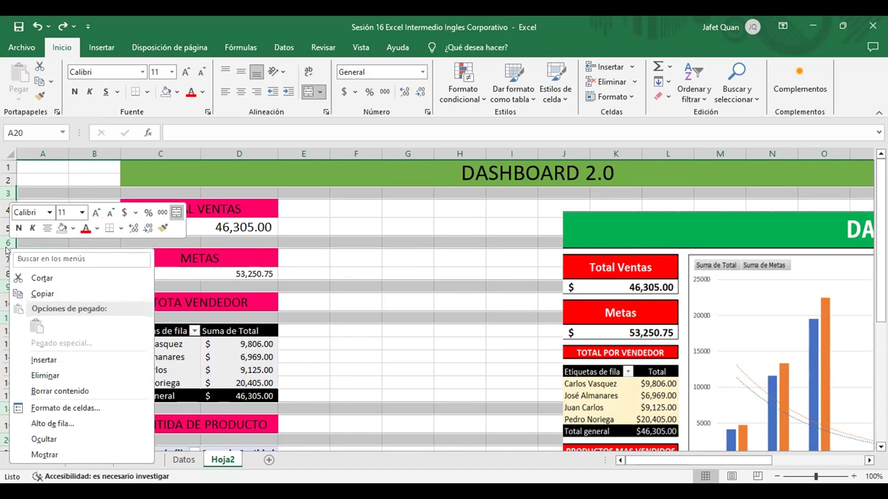
click(6, 244)
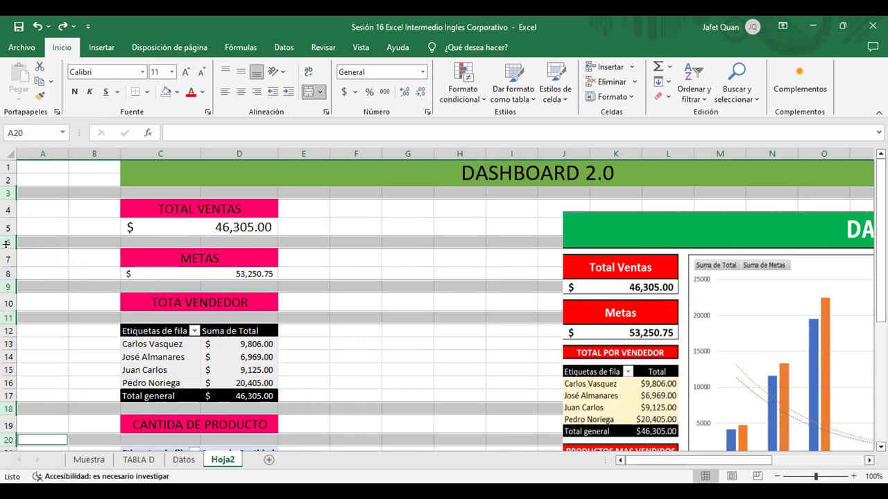
drag(6, 244, 4, 242)
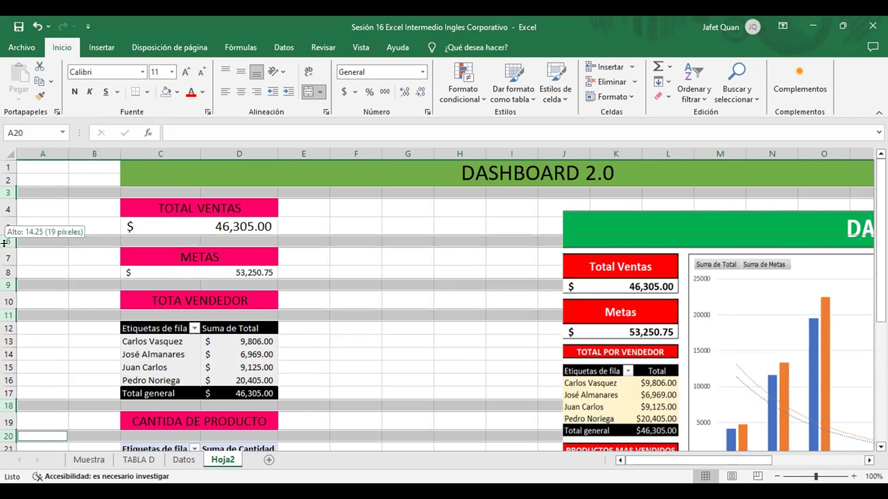
drag(4, 242, 4, 234)
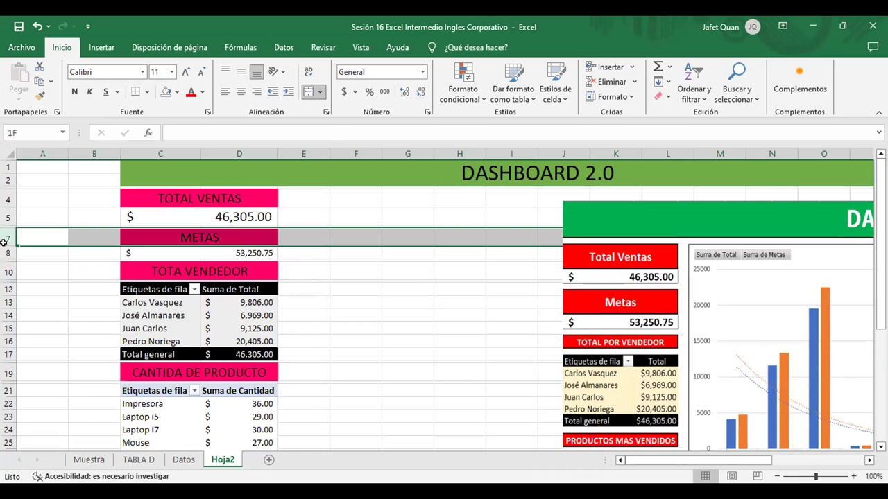
click(50, 307)
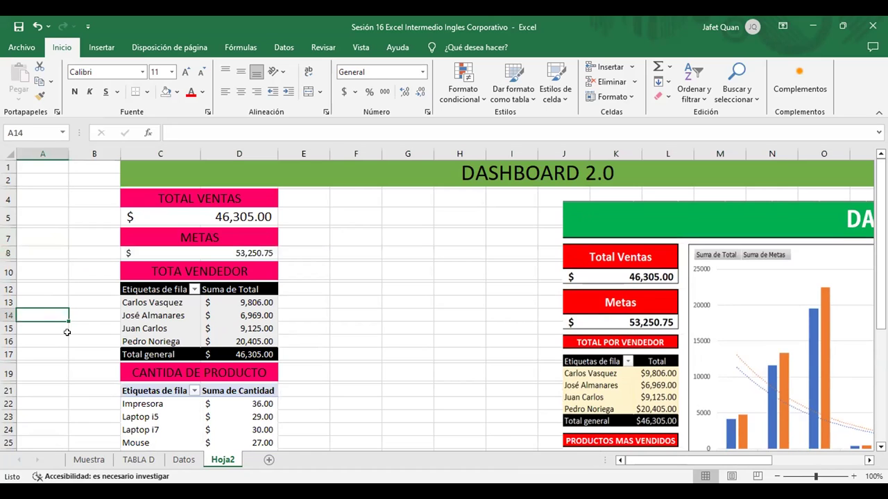
key(ctrl+z)
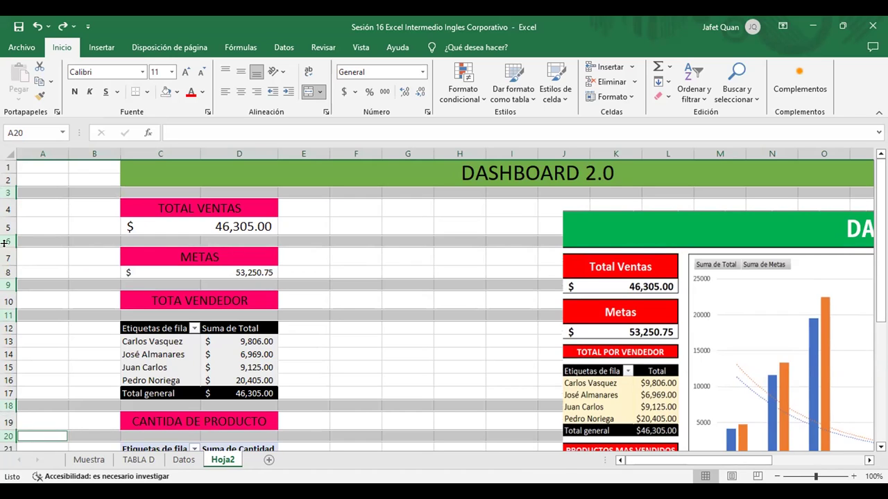
Step: Make the spacer rows slightly thinner after undoing a 5-pixel attempt
drag(4, 242, 6, 231)
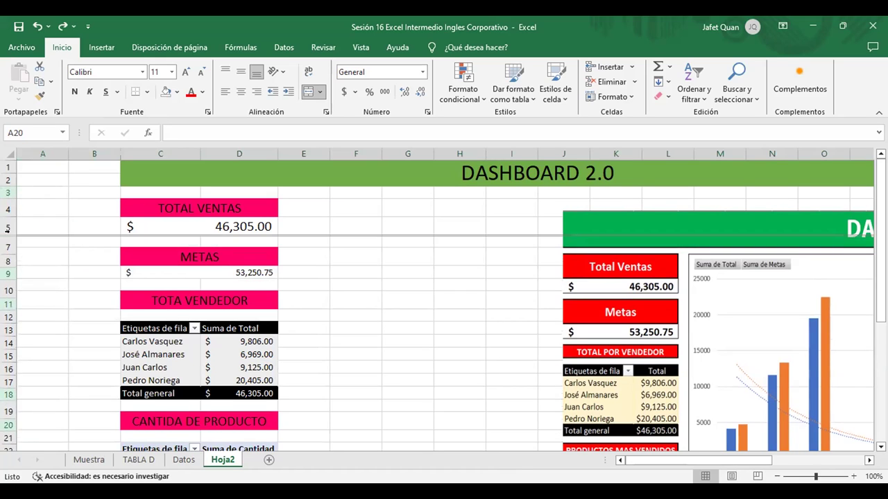
drag(6, 231, 7, 233)
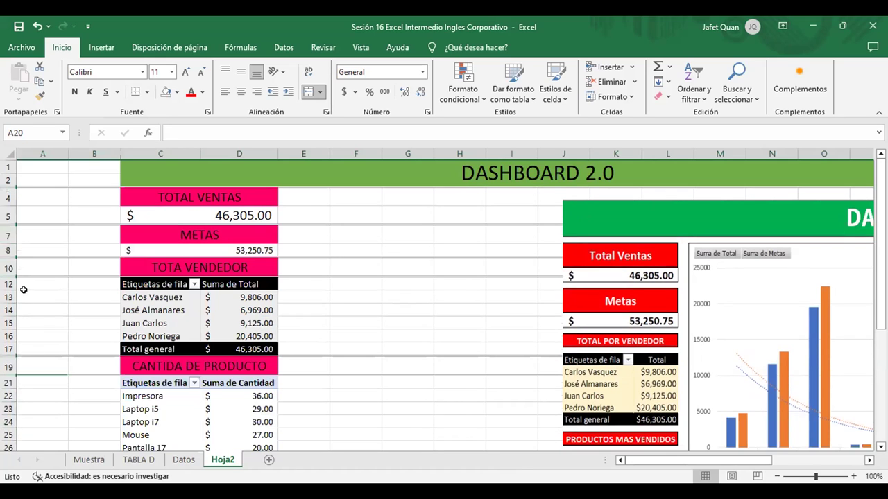
key(ctrl+z)
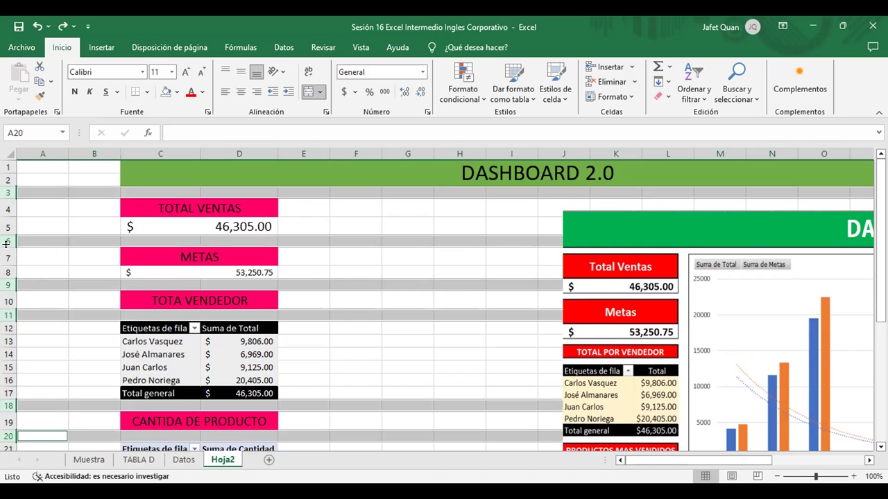
drag(5, 243, 6, 240)
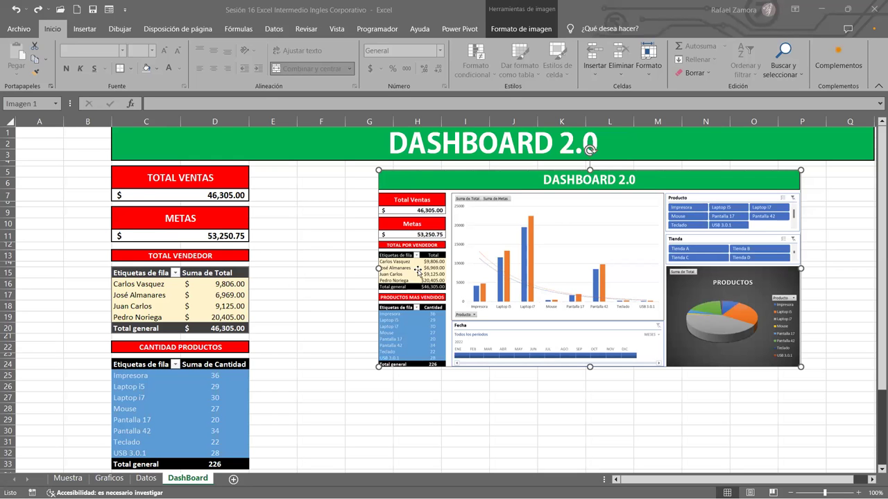
Step: Reposition the dashboard picture lower right on DashBoard, then switch to the Graficos sheet
drag(418, 271, 588, 333)
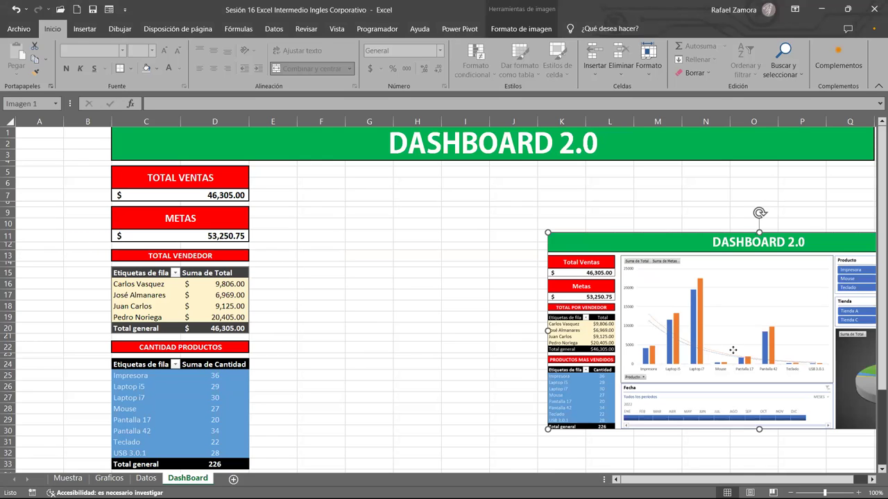
drag(720, 345, 876, 418)
click(413, 274)
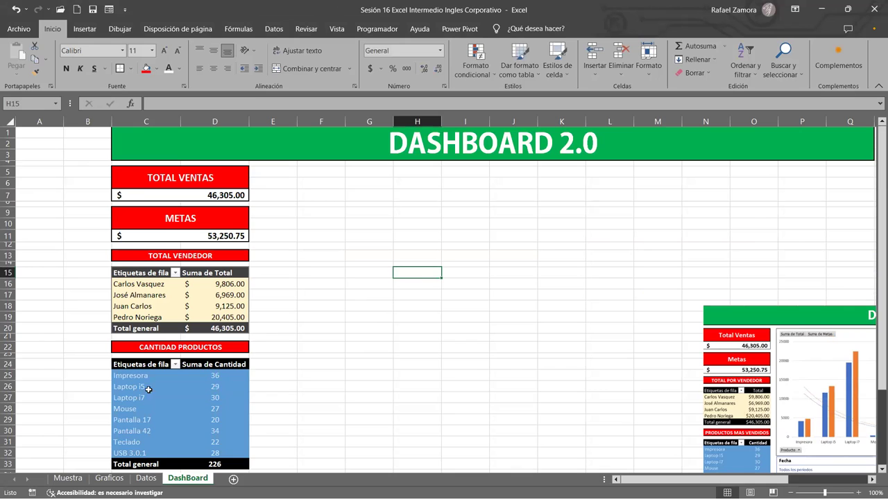
mouse_move(760, 341)
mouse_down()
mouse_move(495, 286)
mouse_move(430, 300)
mouse_up()
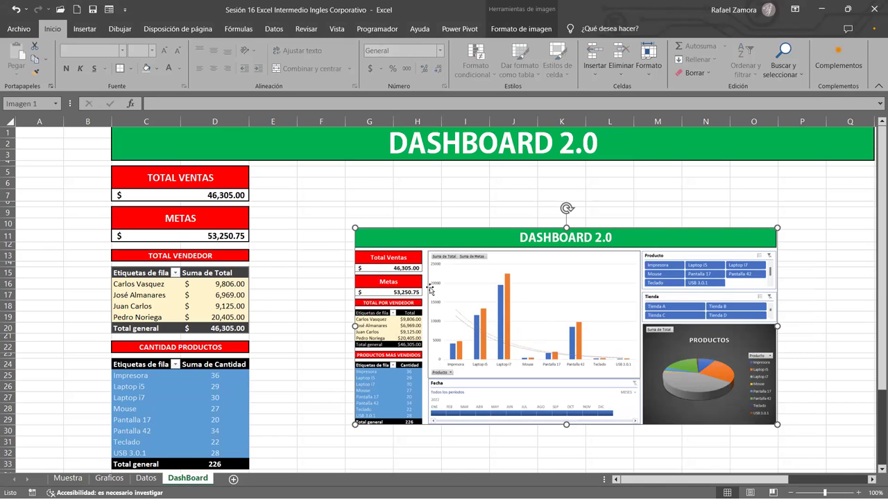
drag(440, 287, 705, 342)
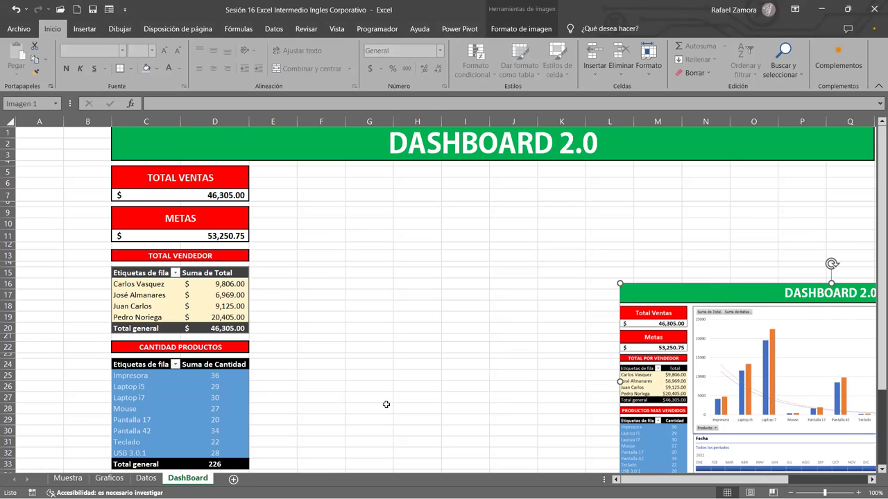
click(109, 478)
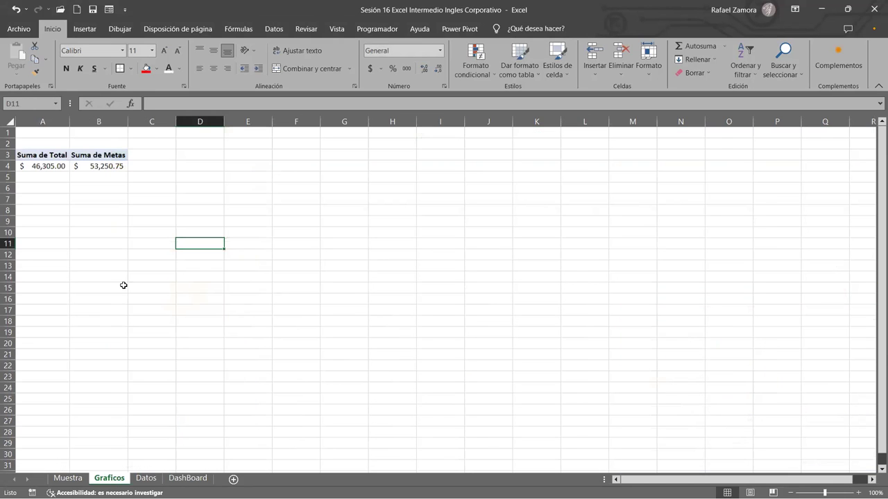
Step: Copy the pivot table in A3:B4 and paste it at A7
click(46, 200)
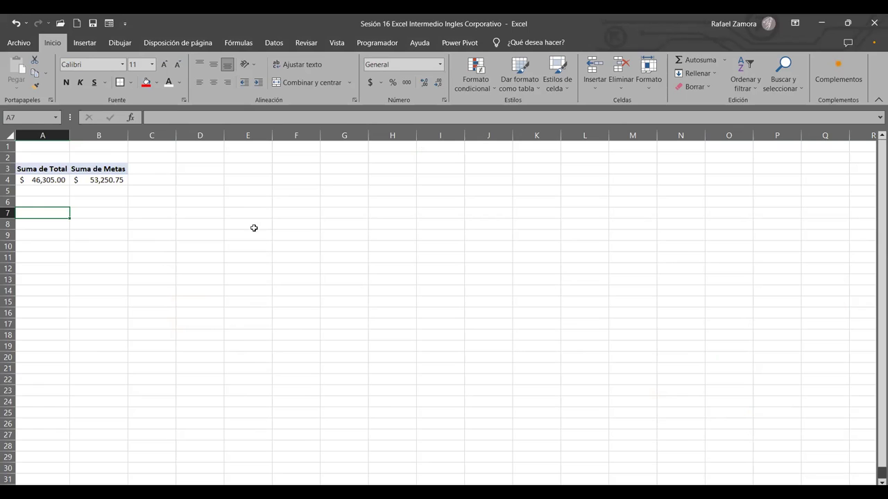
drag(48, 168, 103, 181)
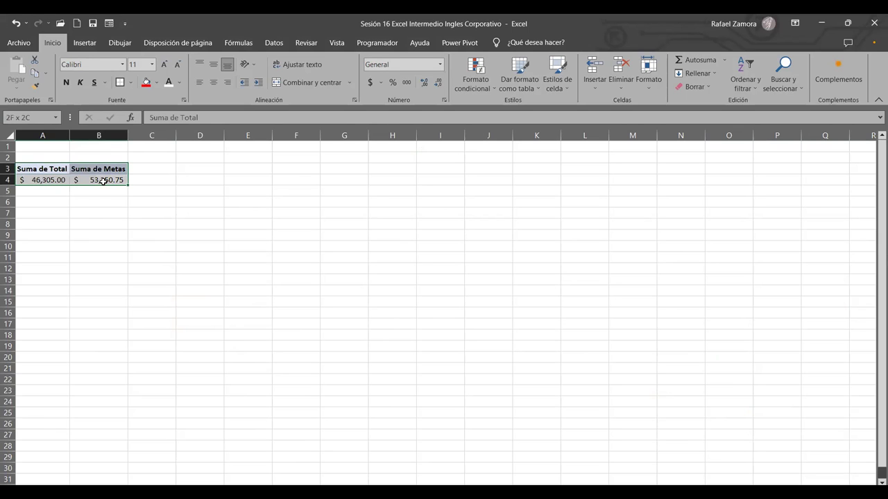
key(ctrl+c)
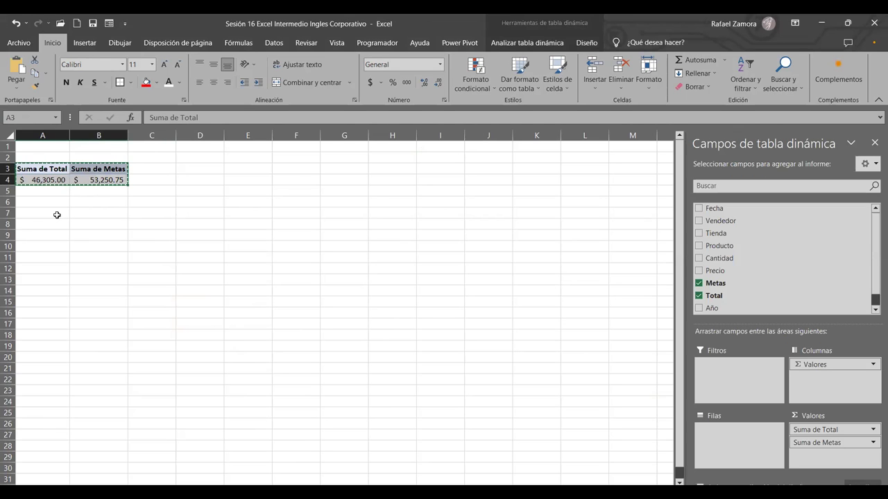
click(57, 215)
key(ctrl+v)
Step: Add Producto to the rows of the copied pivot to split it by product
click(247, 343)
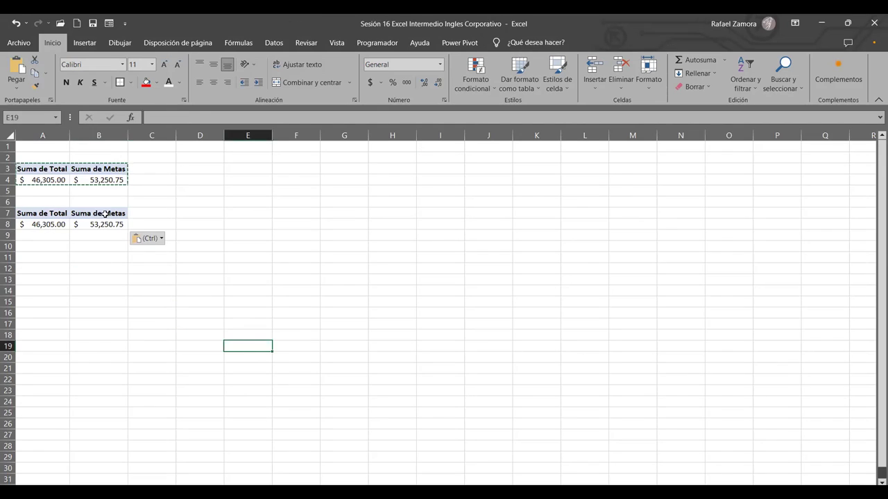
click(104, 215)
click(95, 222)
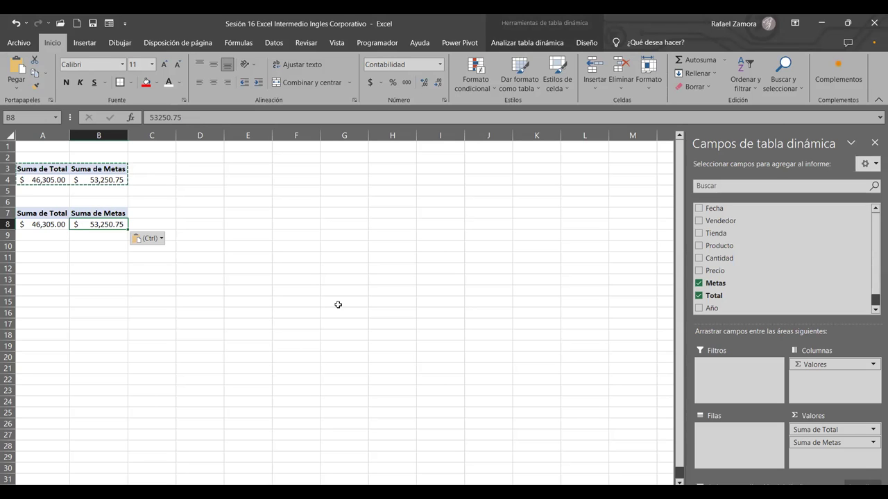
click(248, 290)
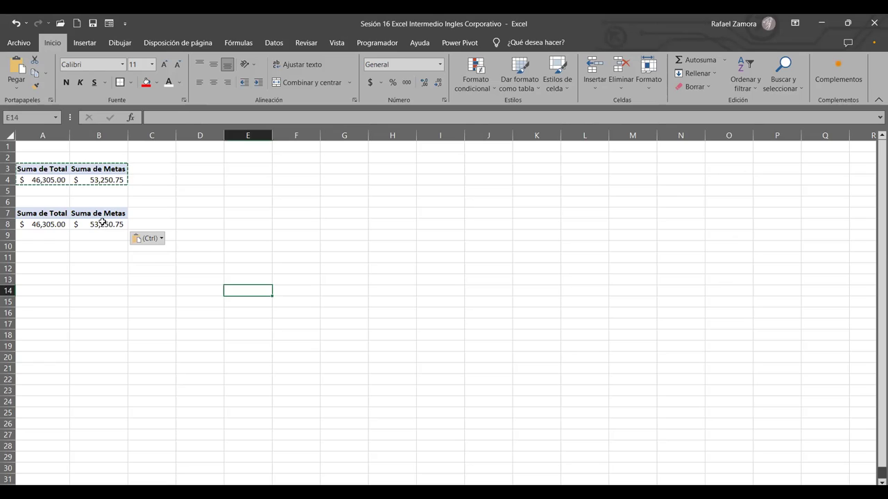
click(101, 210)
key(ctrl+v)
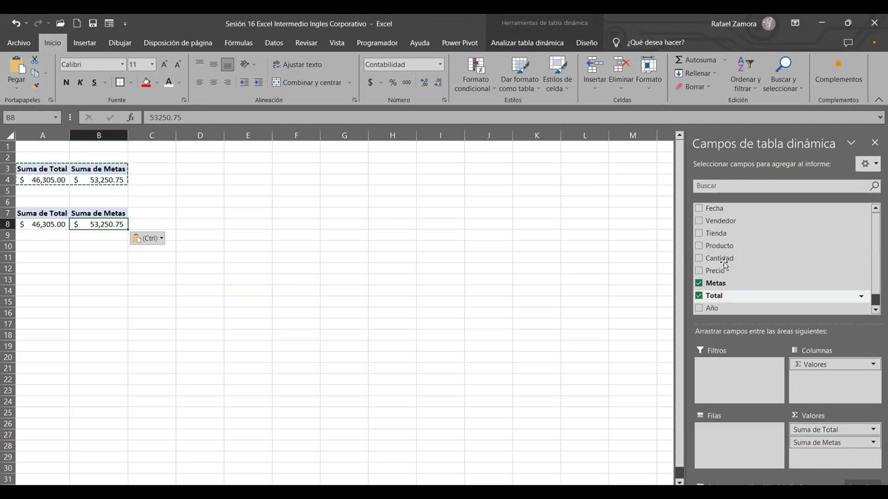
drag(721, 246, 730, 454)
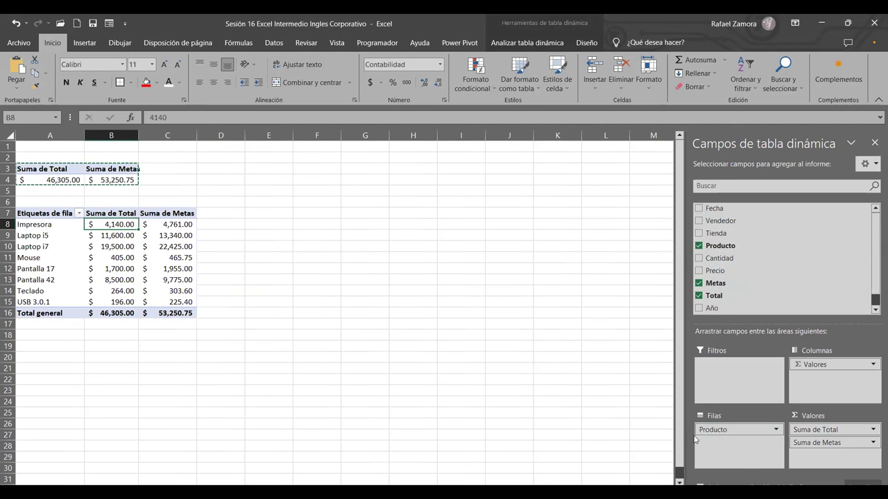
click(410, 349)
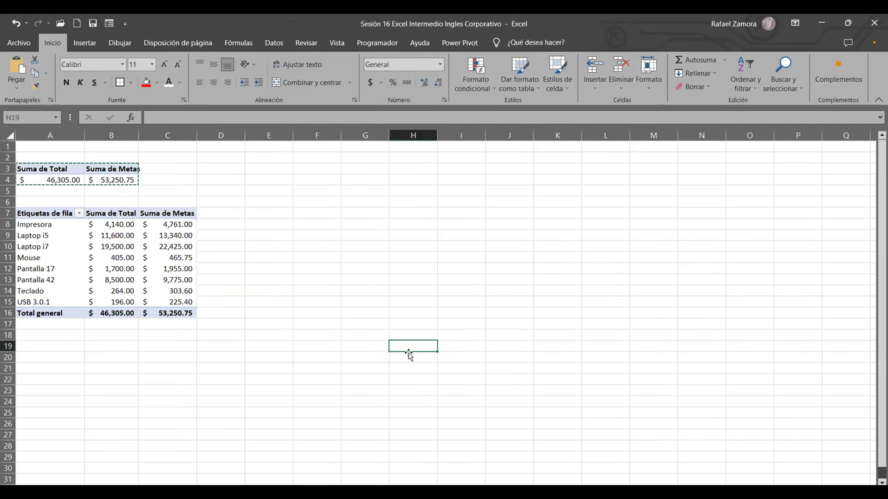
click(311, 321)
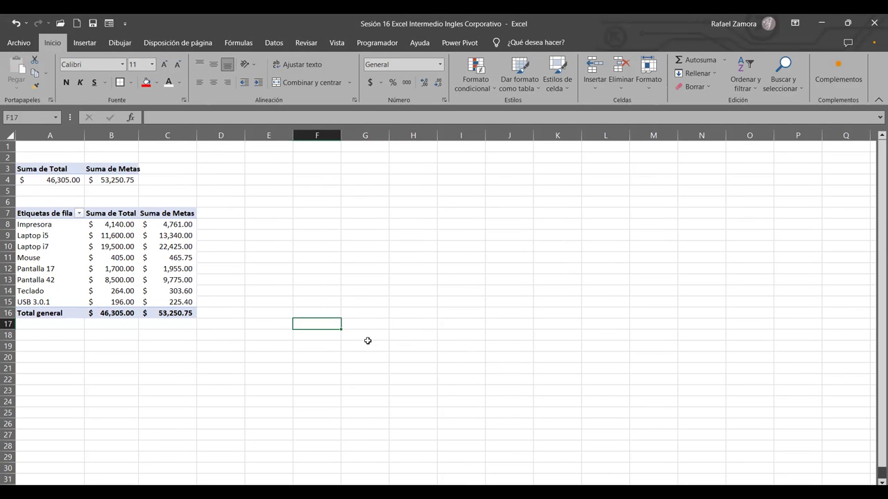
Step: Review the Mouse and Pantalla 42 totals, then select the whole product pivot A7:C16
click(180, 367)
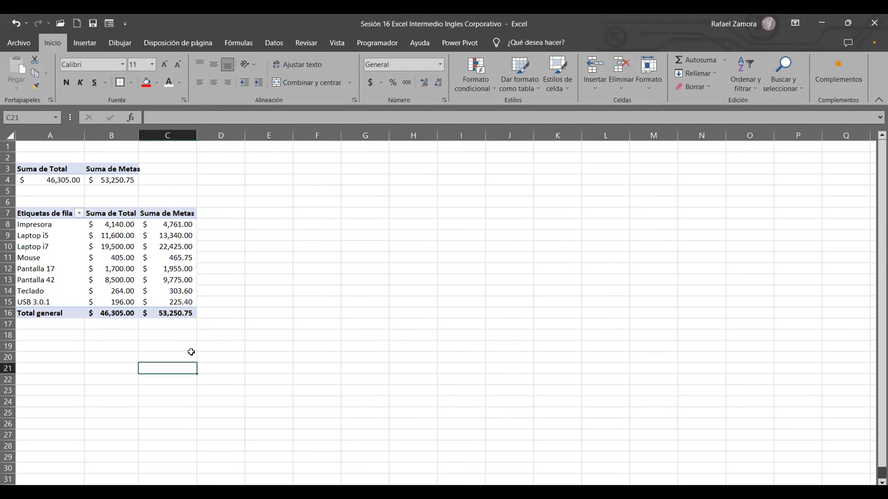
click(170, 249)
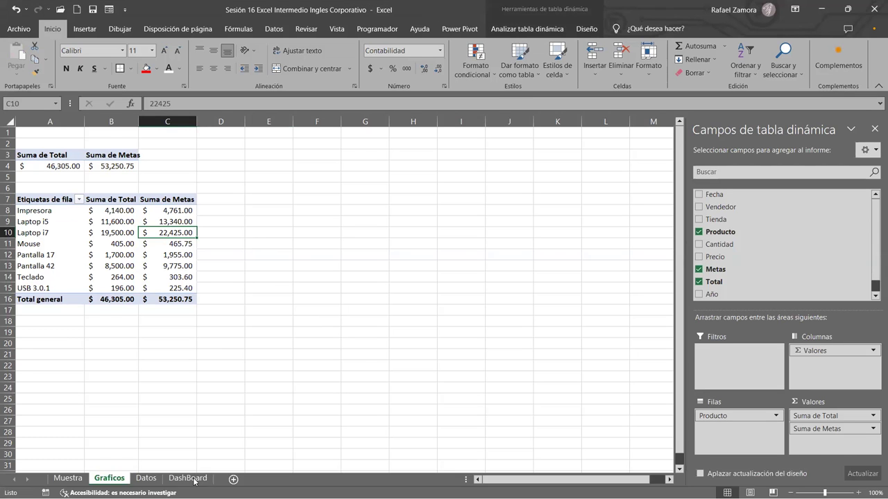
click(187, 478)
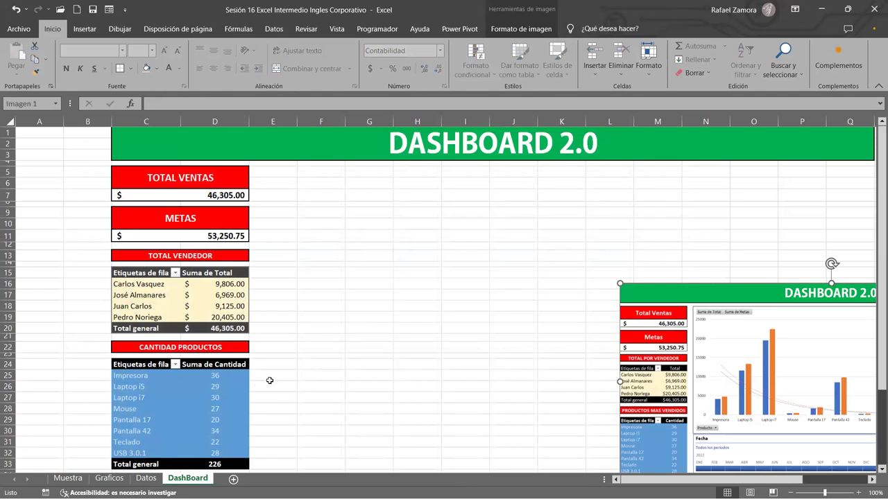
click(109, 478)
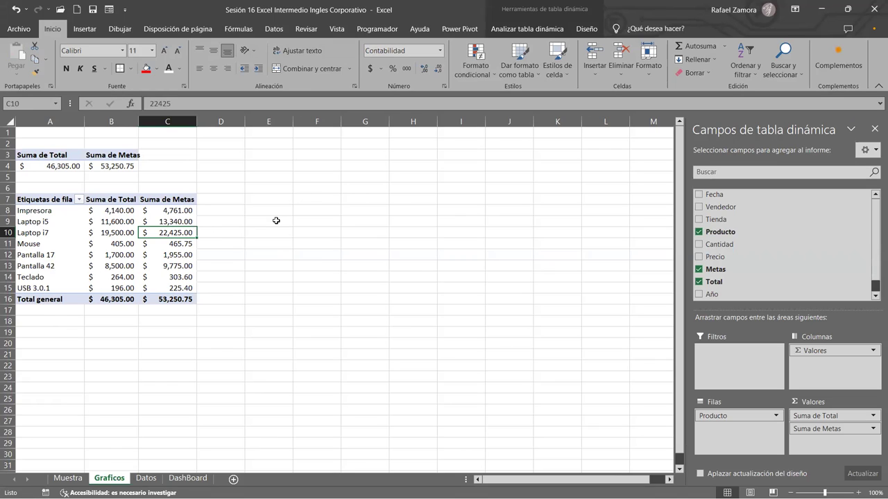
click(119, 242)
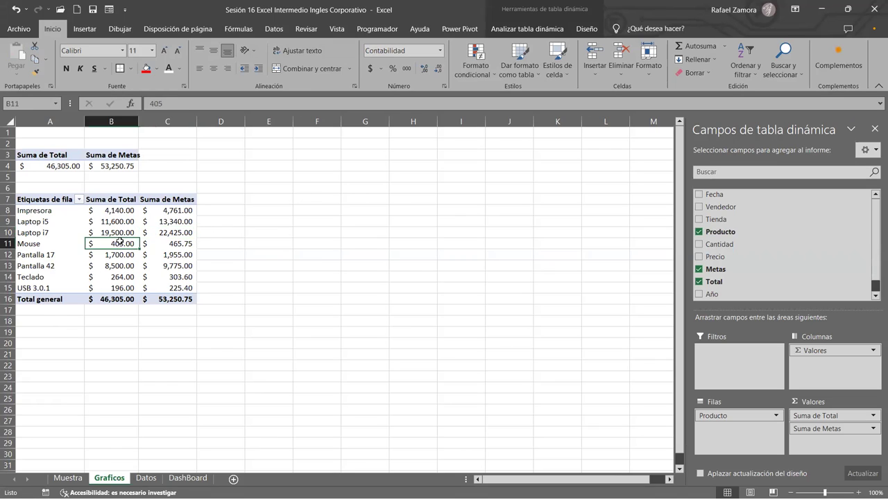
click(129, 266)
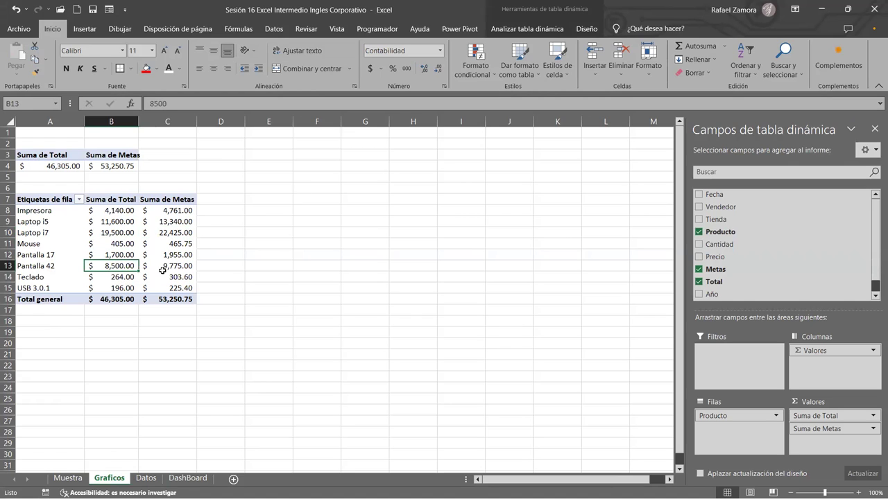
drag(54, 199, 178, 297)
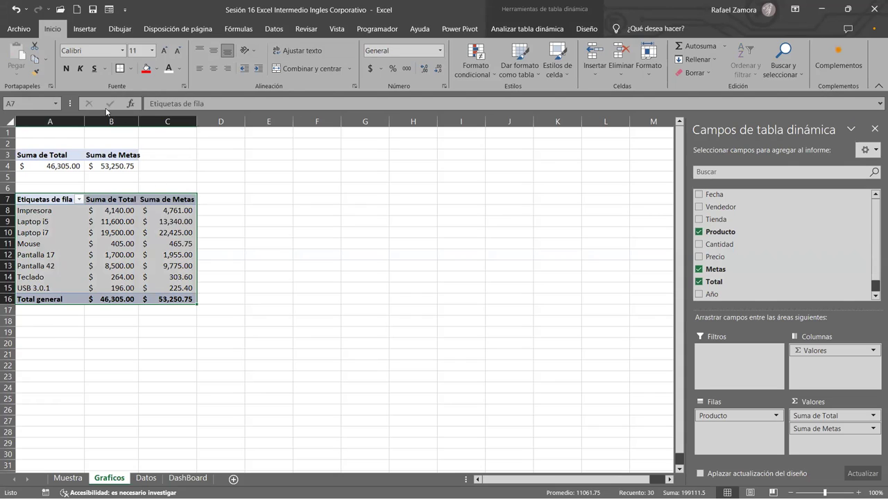
click(93, 30)
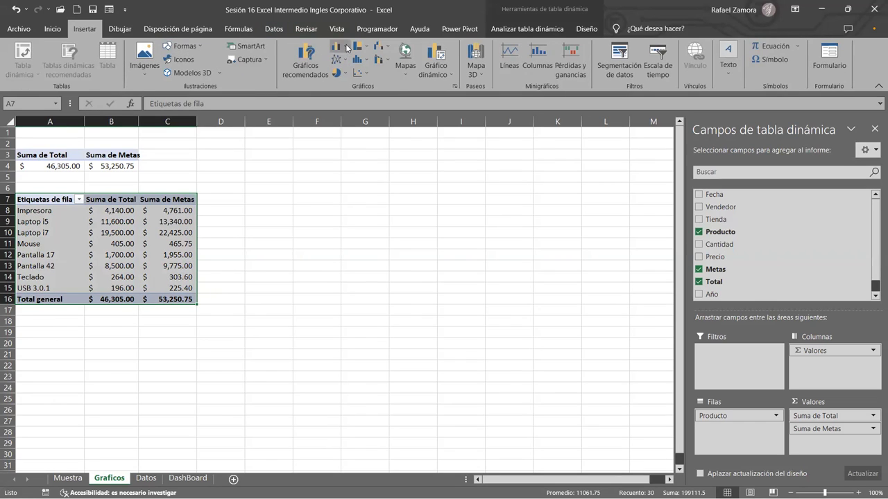
click(346, 48)
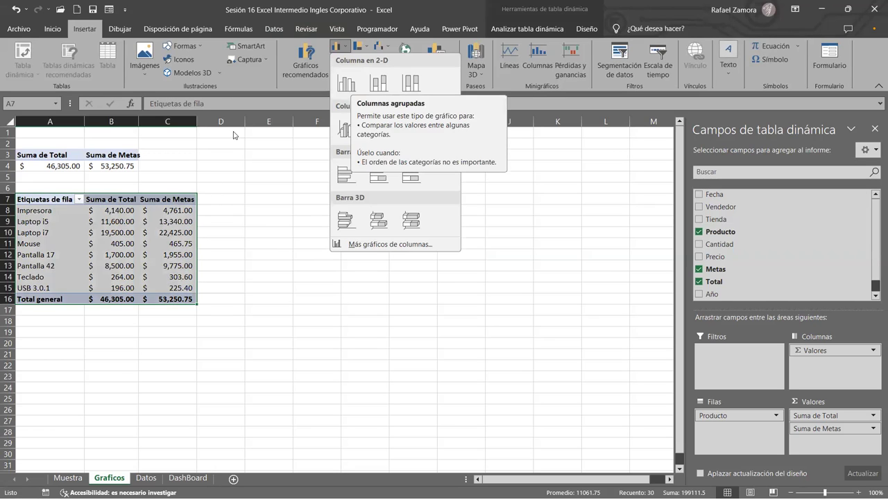
click(232, 199)
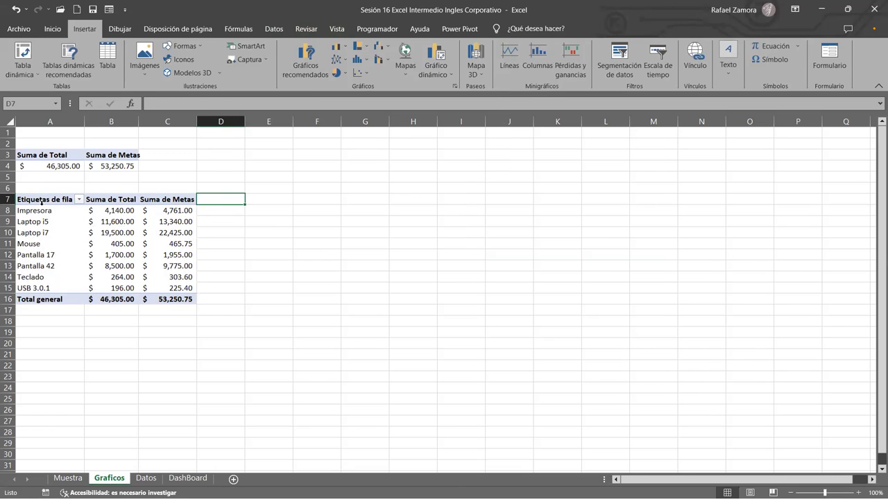
click(45, 154)
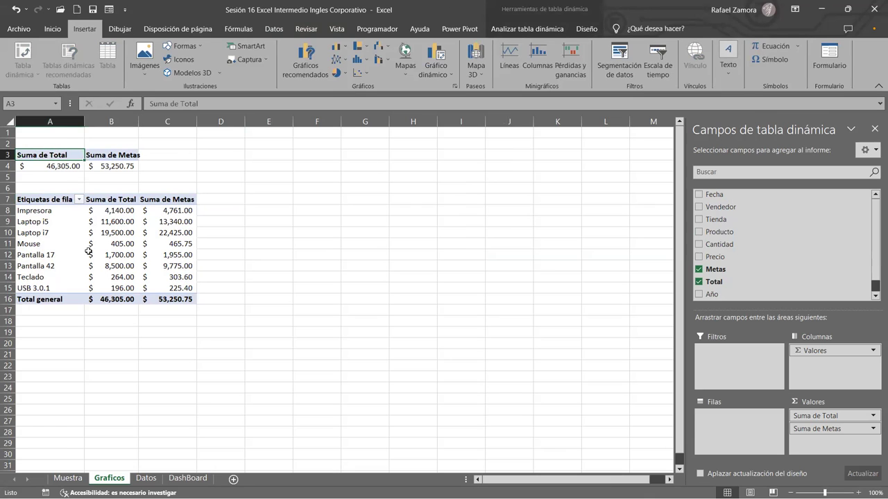
click(90, 251)
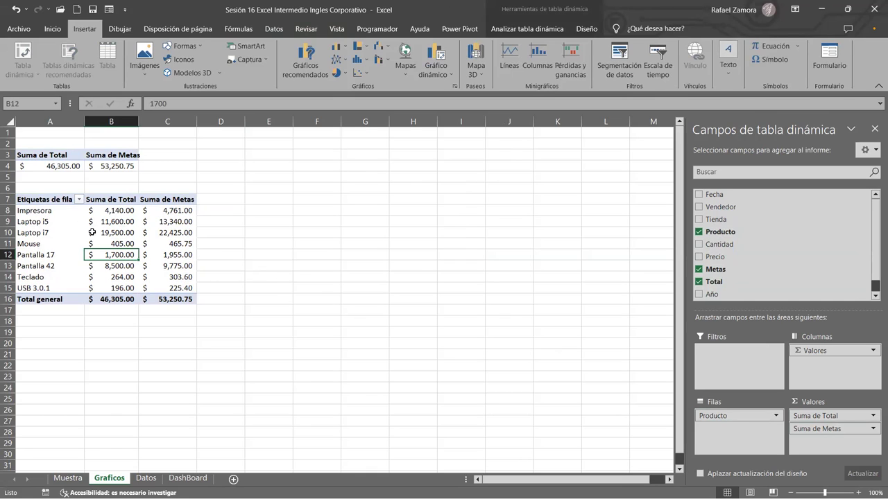
click(91, 232)
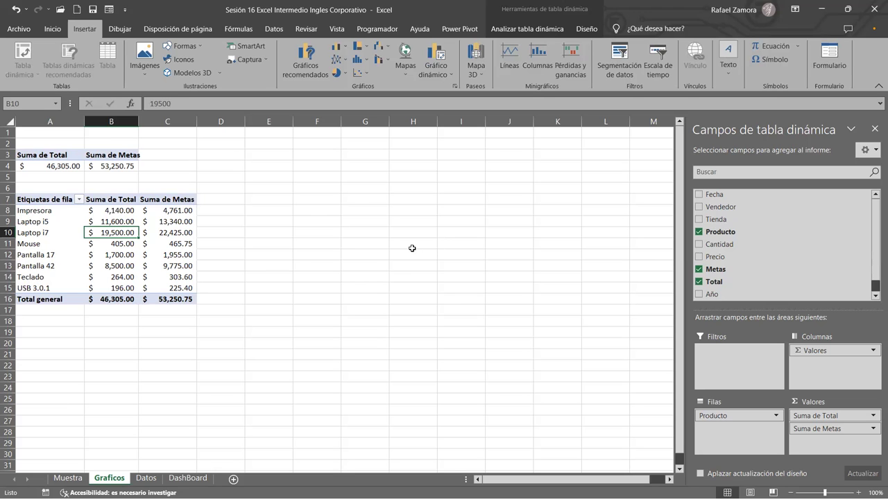
click(197, 480)
Step: Move the dashboard picture to mid-sheet and check the Laptop i7 price of 650 in Datos
mouse_move(760, 362)
mouse_down()
mouse_move(492, 246)
mouse_move(463, 297)
mouse_up()
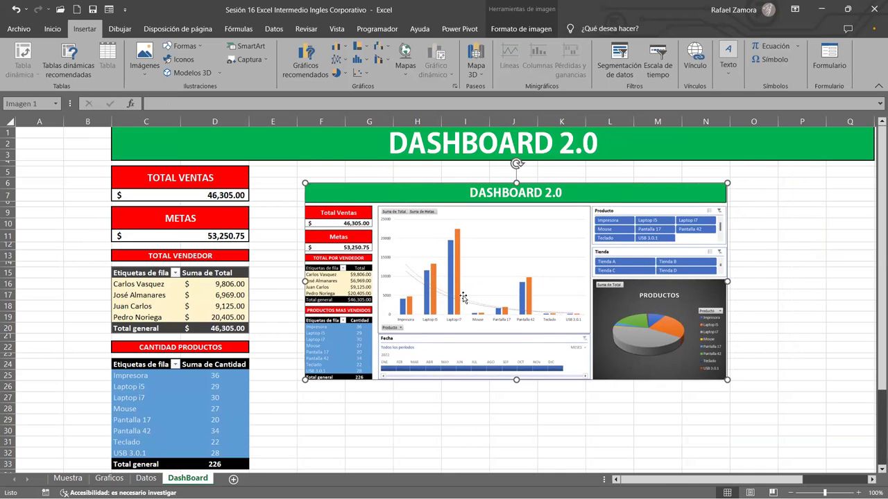
click(154, 479)
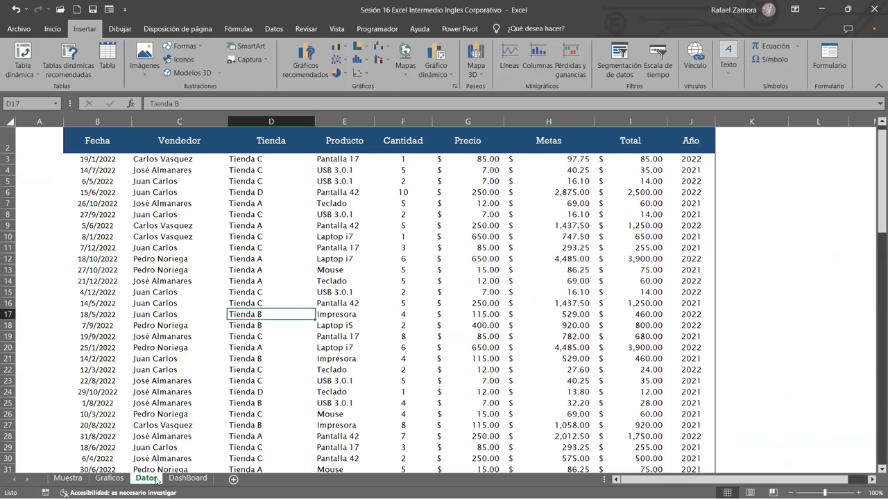
click(487, 258)
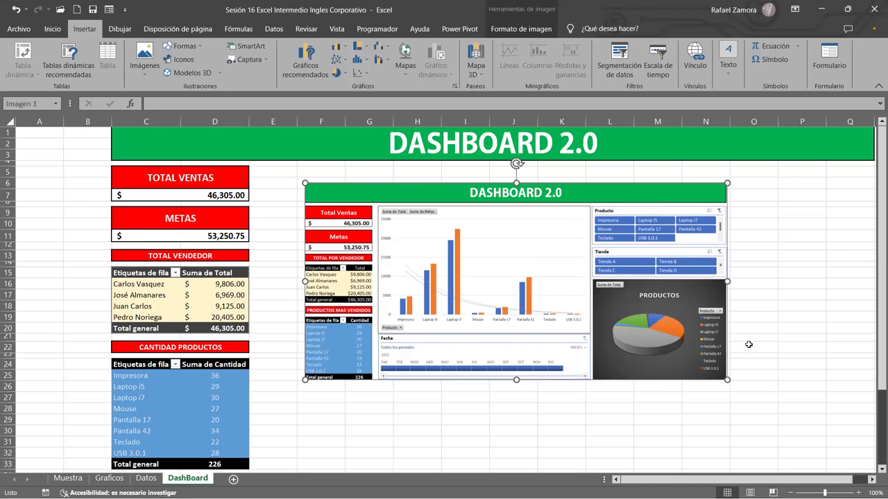
click(786, 291)
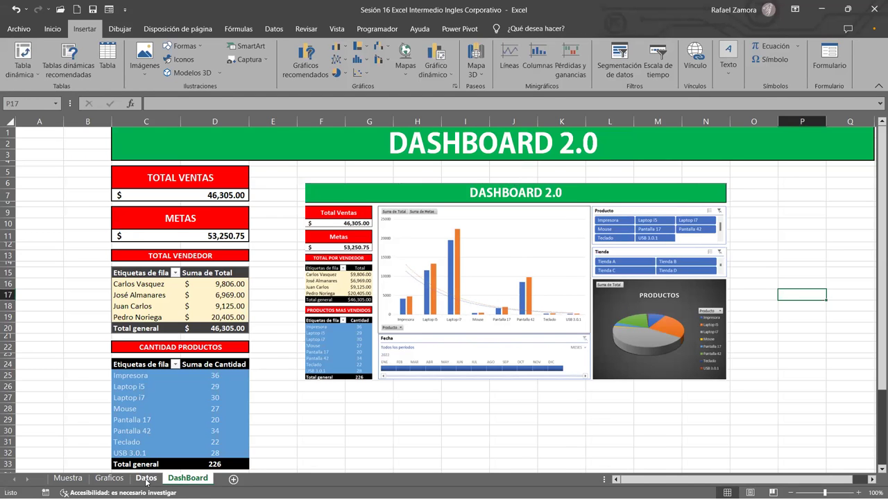
click(146, 478)
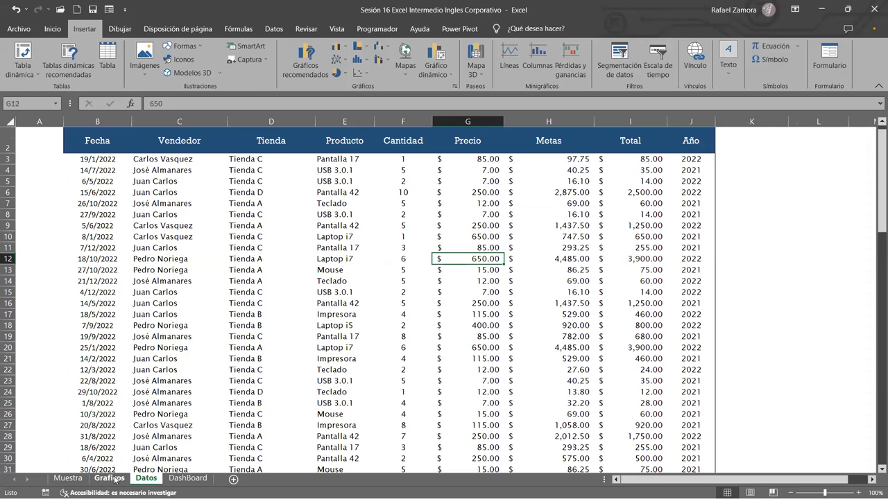
Step: Select the product pivot table on the Graficos sheet
click(110, 479)
click(300, 309)
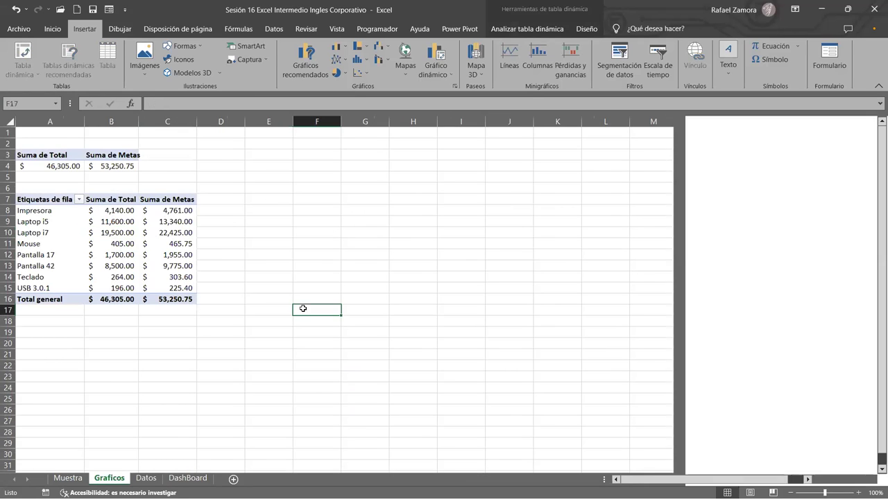
click(266, 255)
click(266, 234)
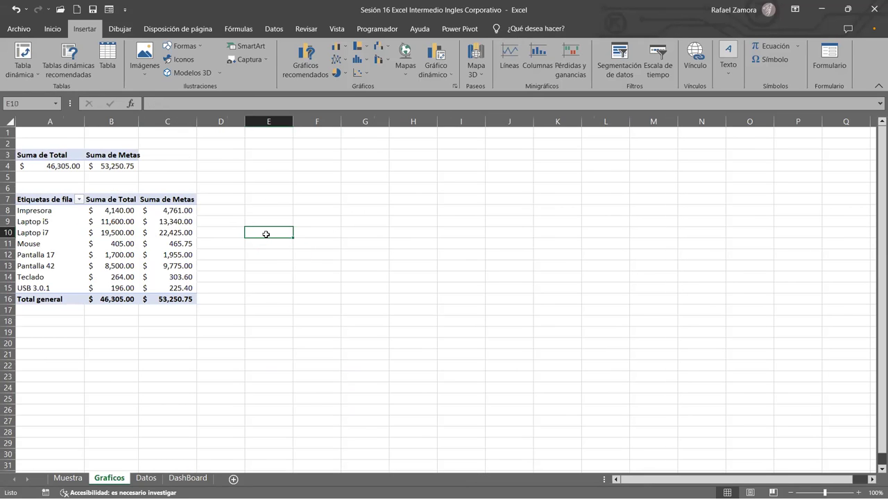
click(47, 199)
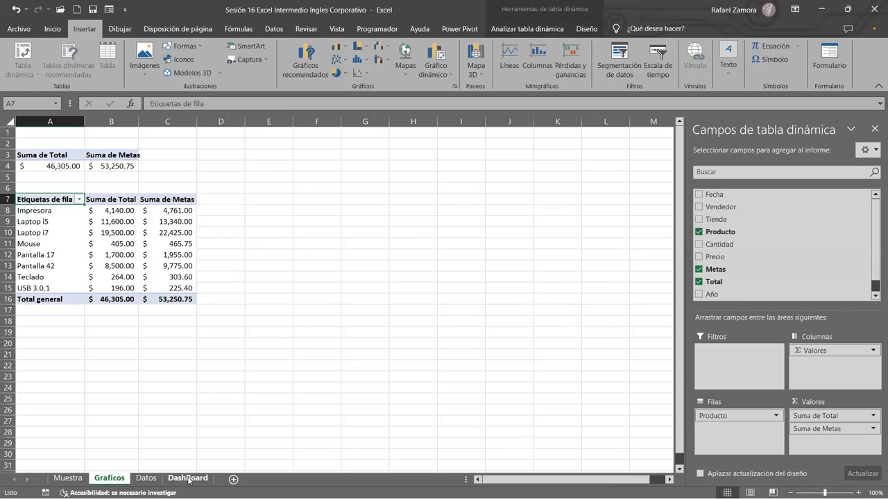
Step: Move the dashboard picture further down and right on DashBoard
click(188, 479)
mouse_move(470, 264)
mouse_down()
mouse_move(723, 287)
mouse_move(531, 422)
mouse_up()
click(397, 347)
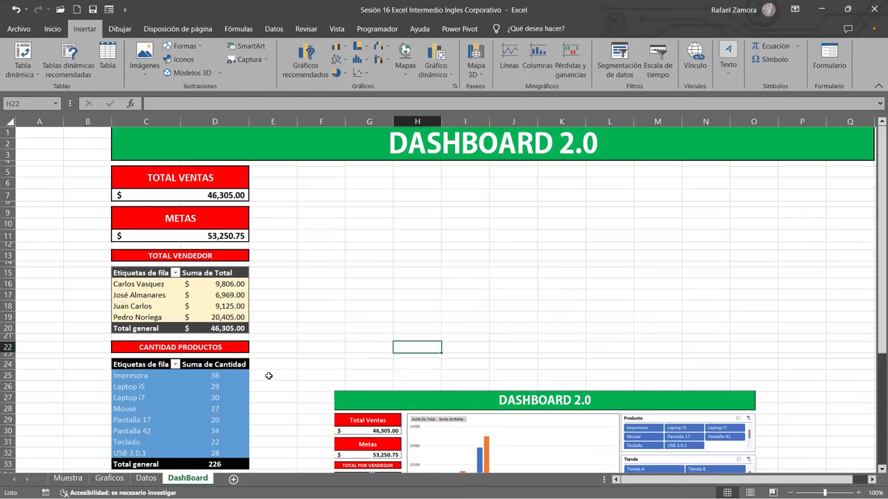
click(146, 479)
Step: Insert a clustered column pivot chart from the Graficos product pivot table
click(109, 478)
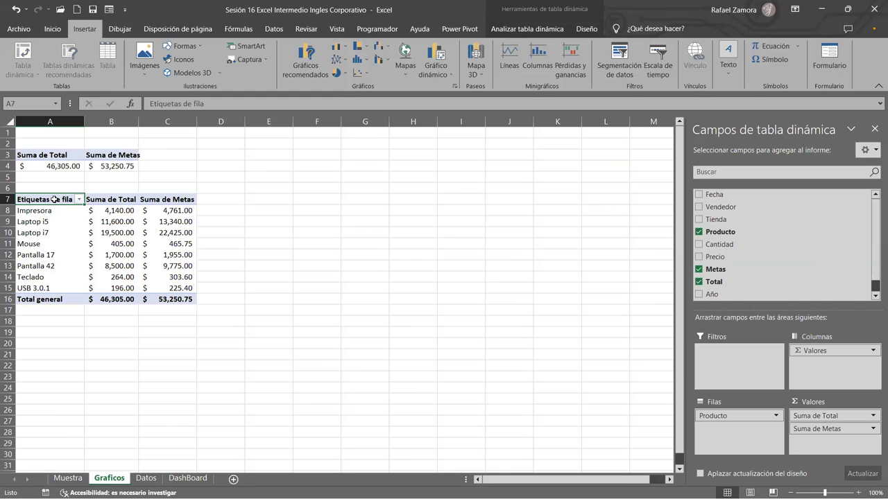
drag(54, 199, 166, 299)
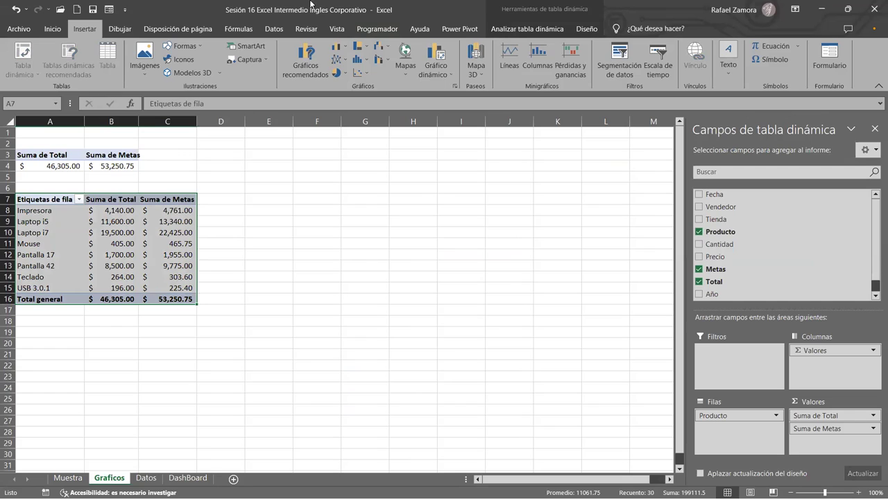
click(347, 47)
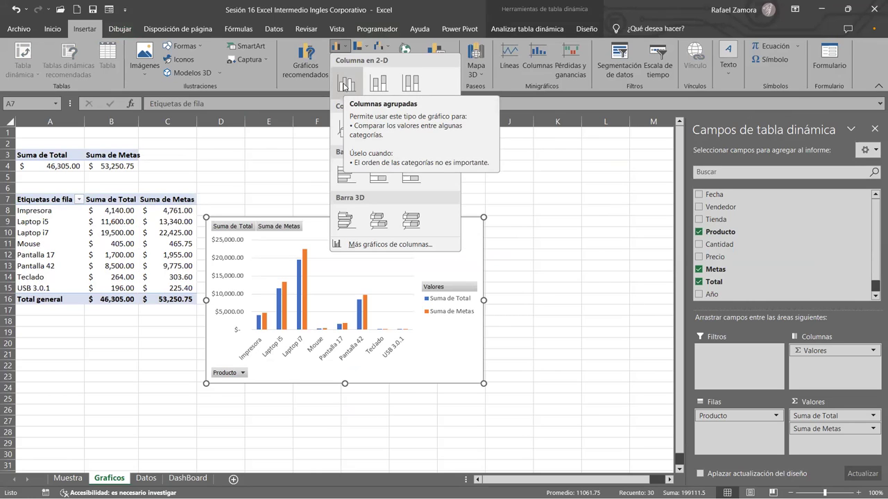
click(343, 84)
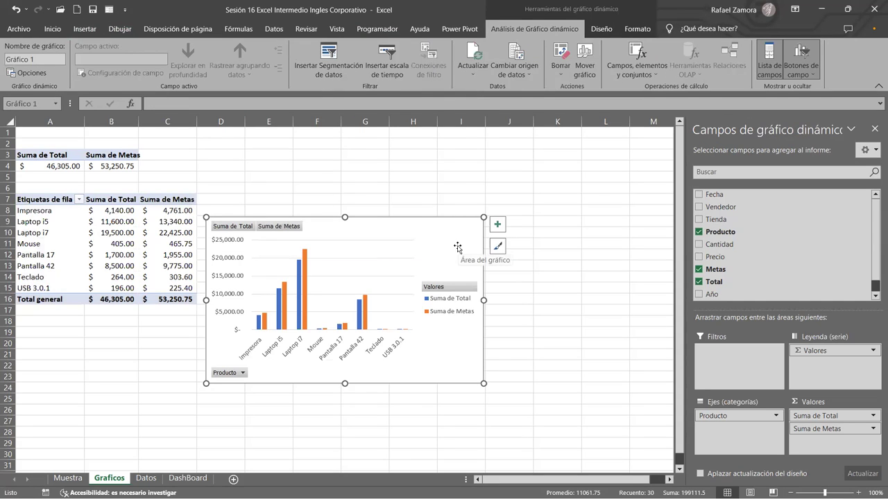
Step: Move the pivot chart onto DashBoard beside the KPI boxes under the title
key(Delete)
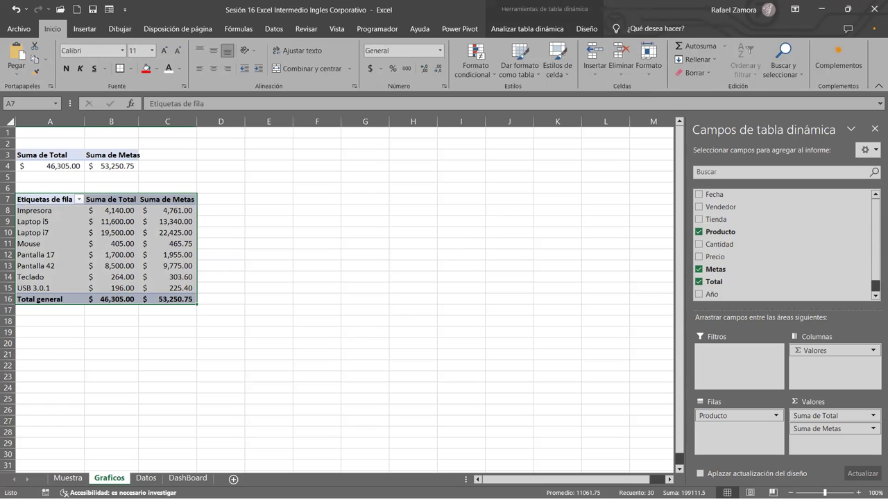
click(187, 478)
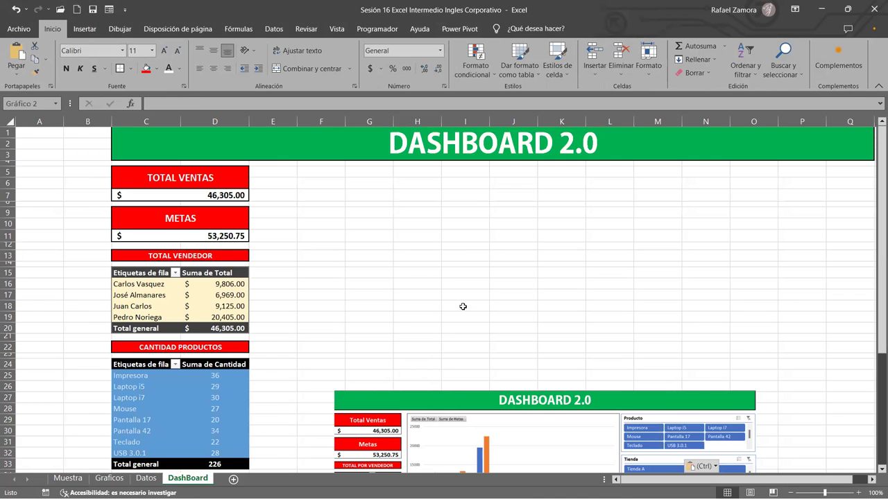
key(ctrl+v)
drag(527, 354, 389, 179)
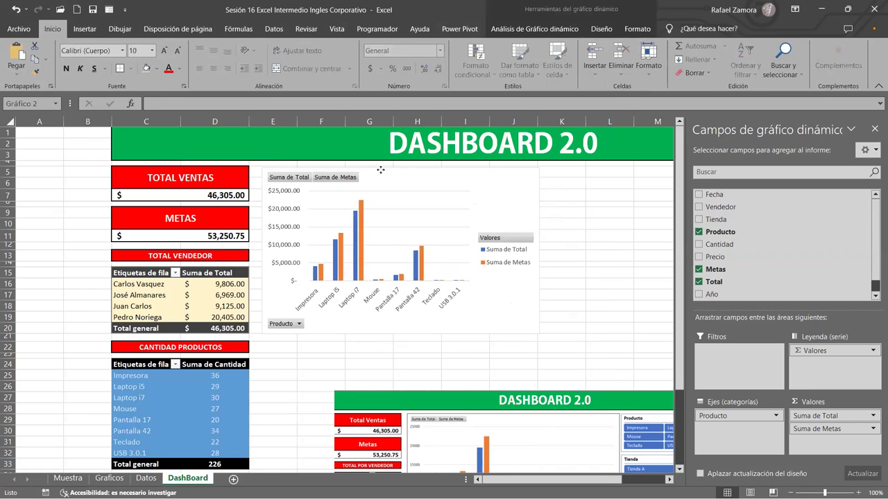
click(566, 224)
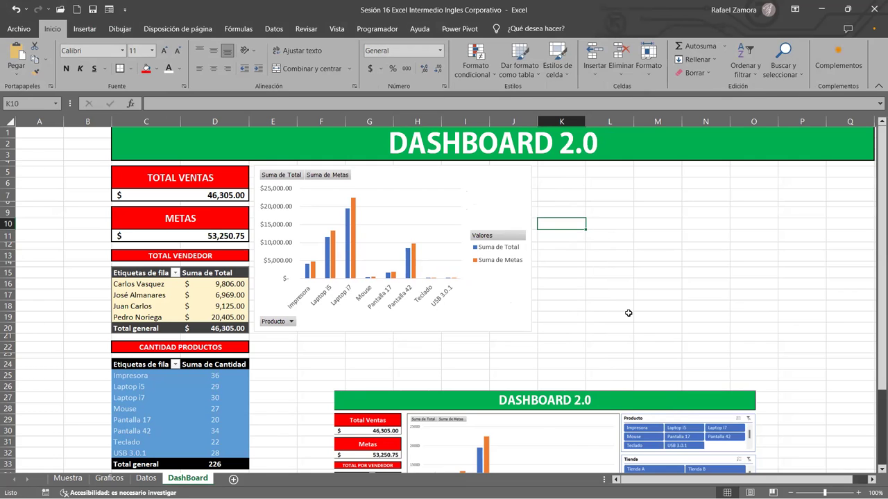
Step: Inspect the product pivot table on Graficos, selecting its whole range
click(127, 478)
click(408, 290)
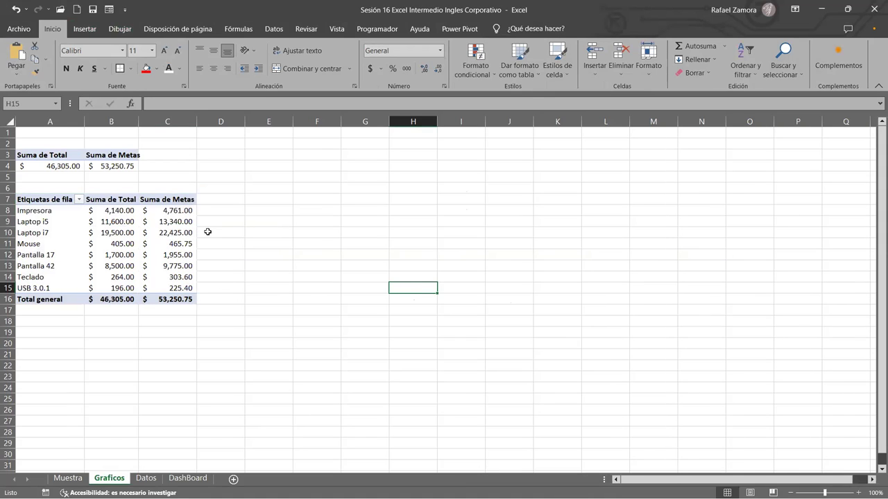
click(157, 241)
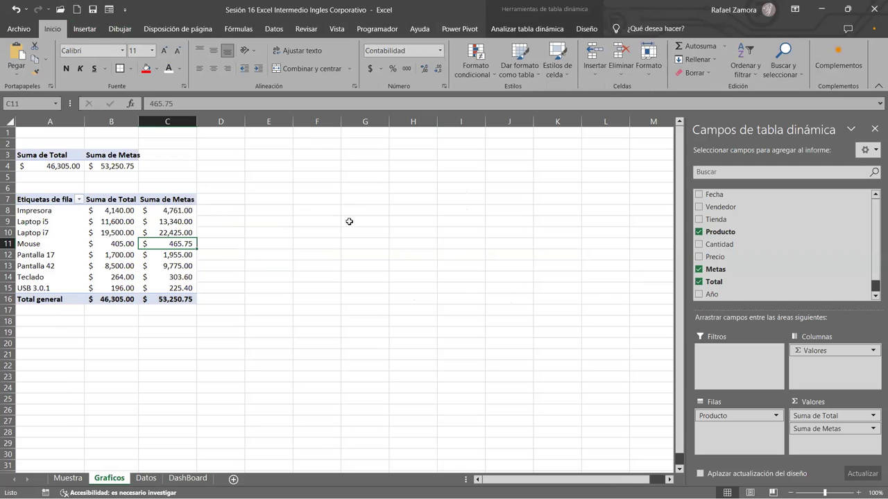
click(146, 478)
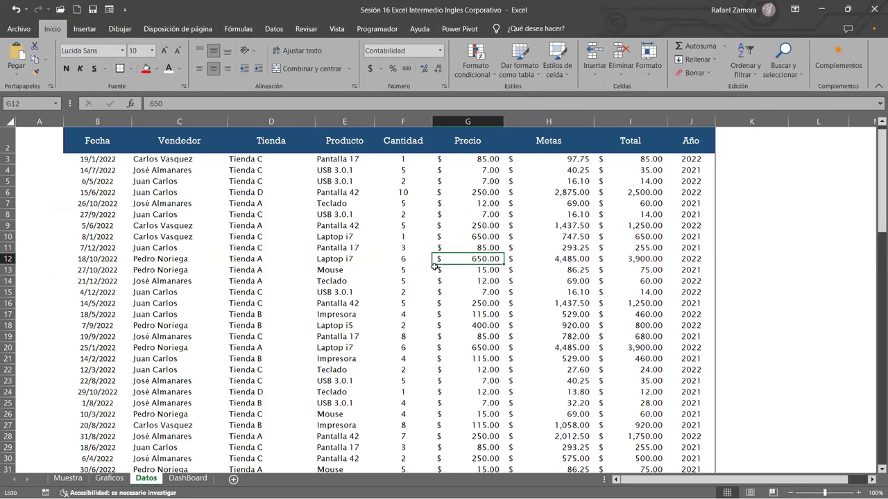
click(110, 479)
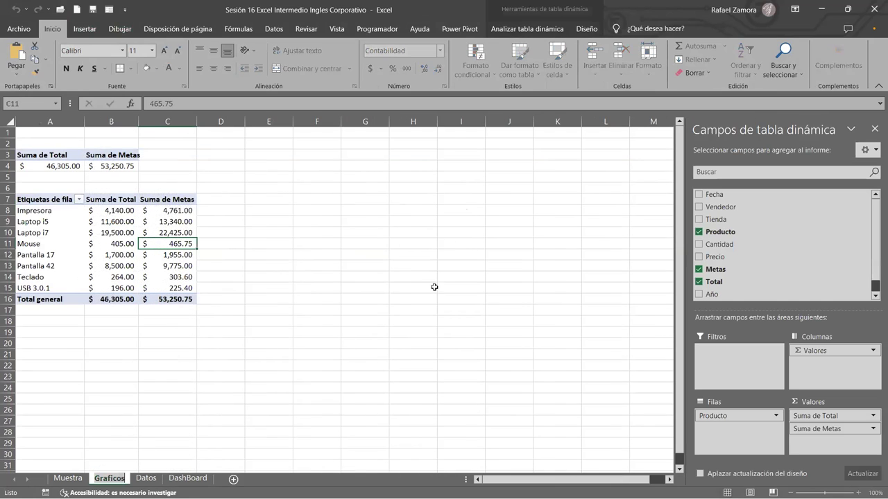
click(71, 387)
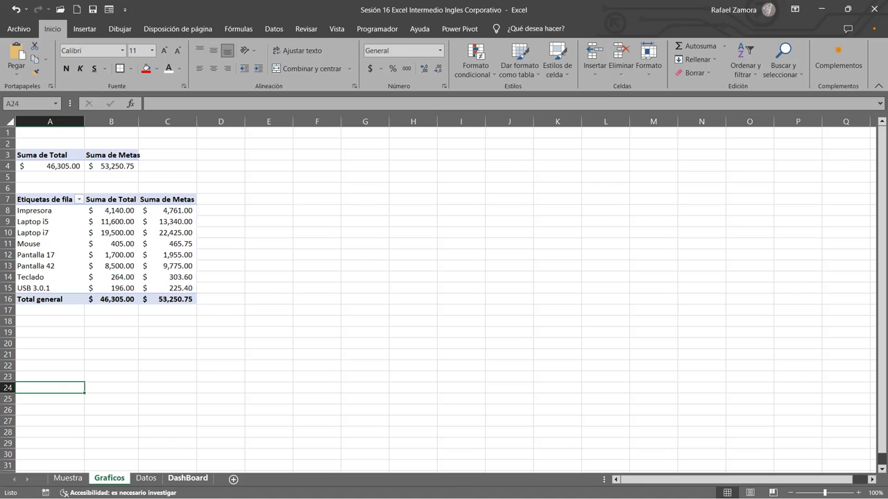
click(240, 343)
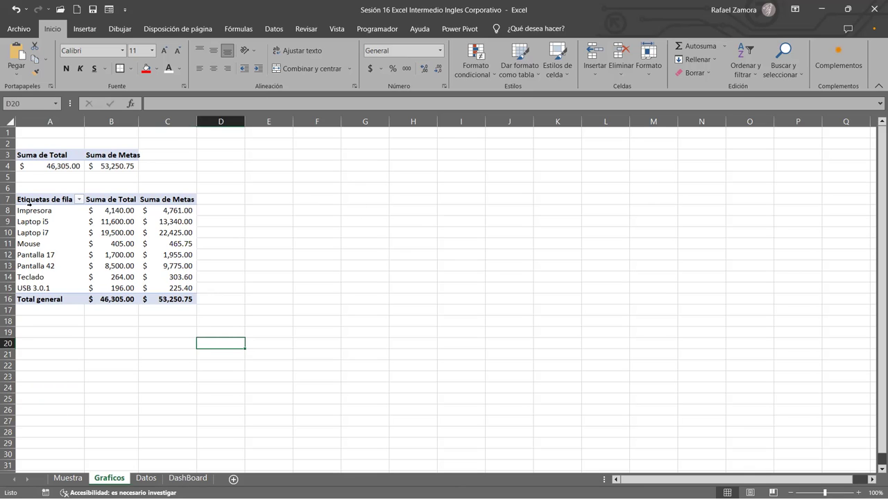
drag(29, 202, 166, 298)
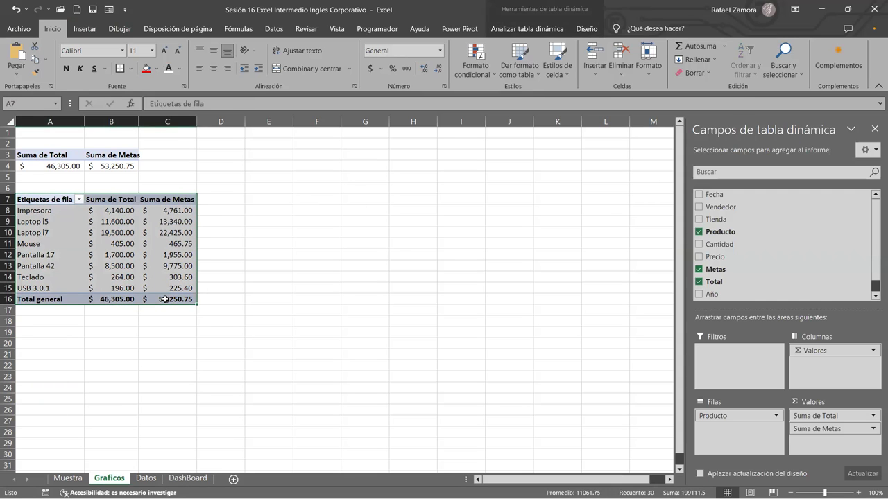
drag(333, 263, 333, 256)
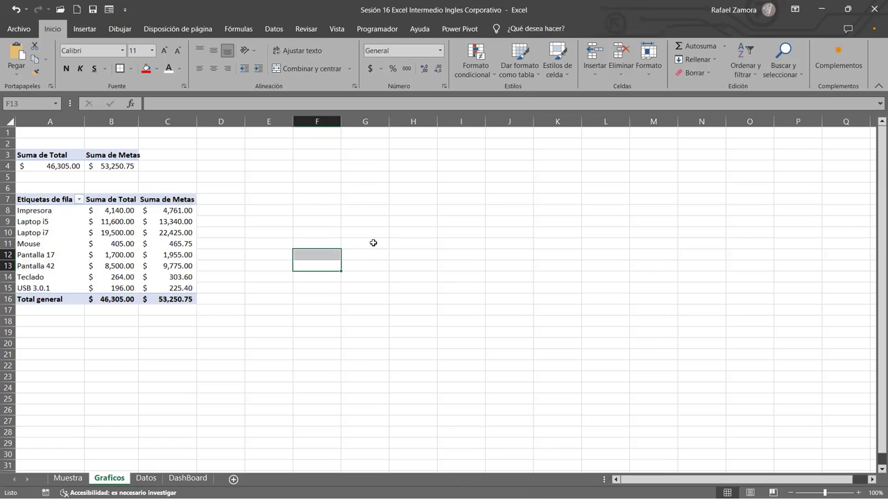
click(352, 190)
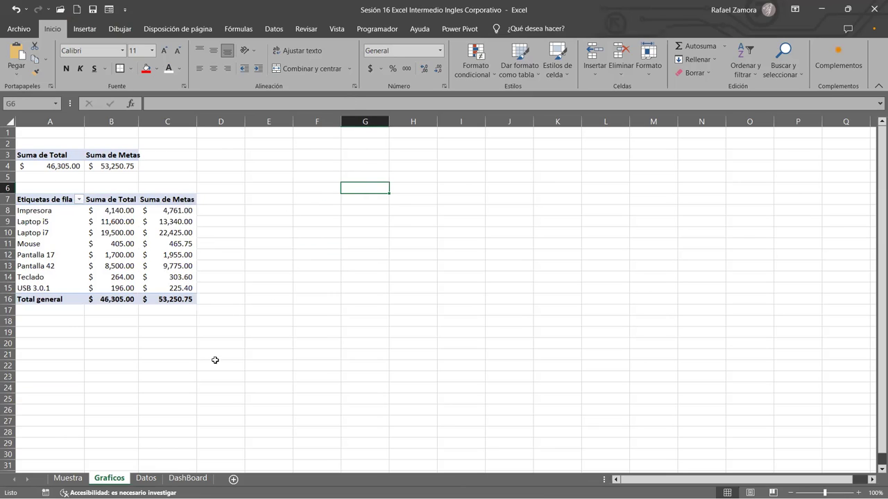
Step: Compare the DashBoard chart against the product pivot values on Graficos
click(179, 479)
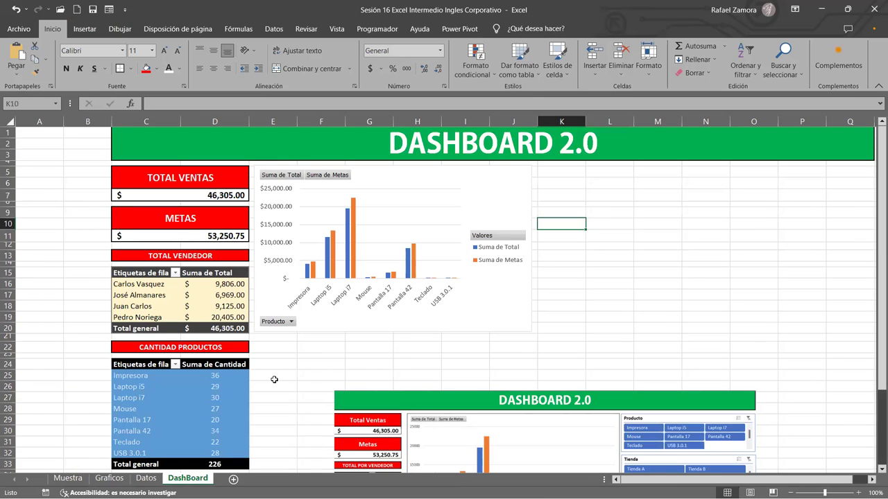
click(109, 478)
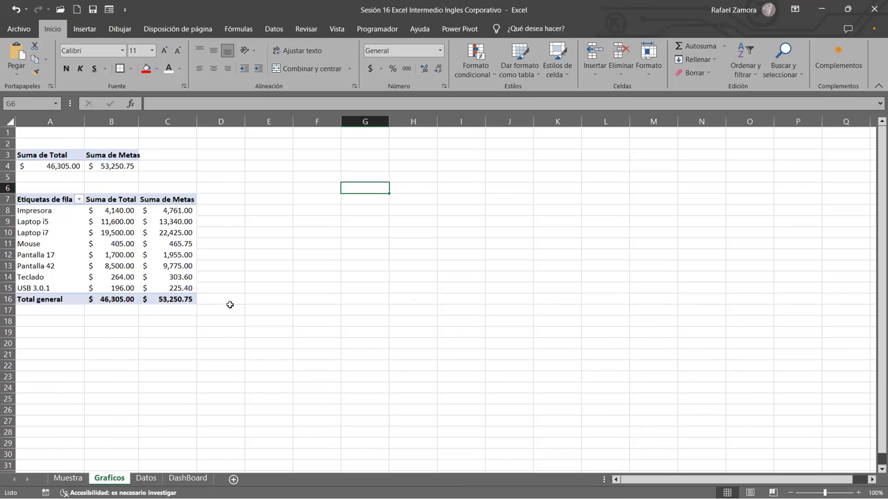
click(122, 239)
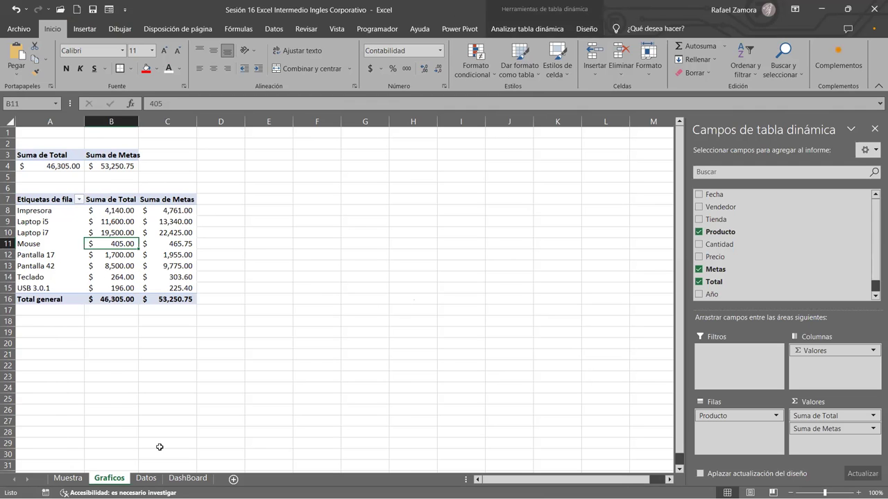
click(188, 478)
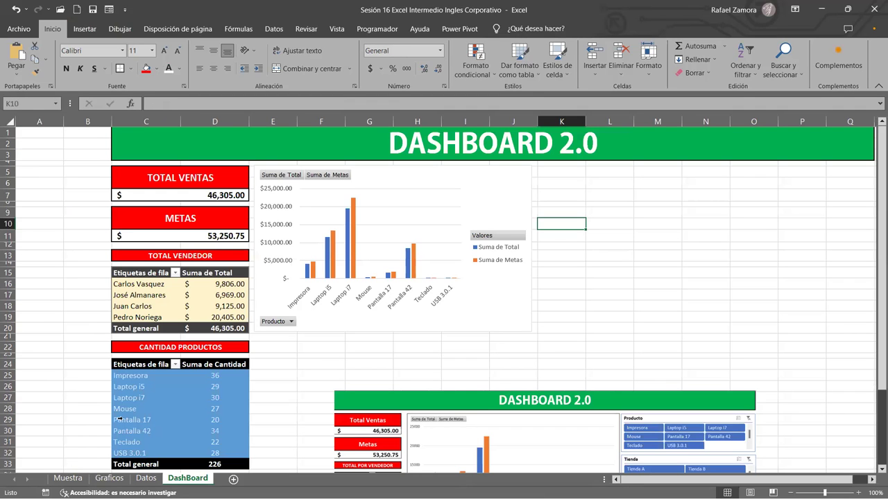
click(108, 478)
click(166, 235)
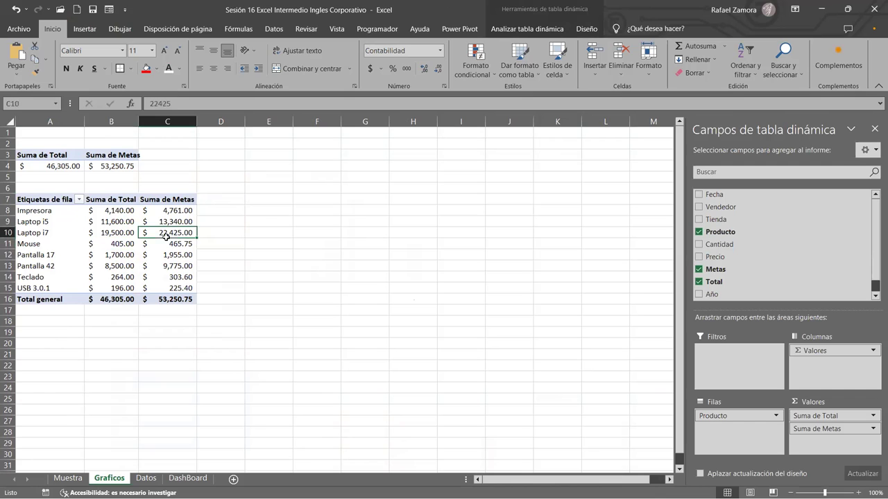
click(321, 290)
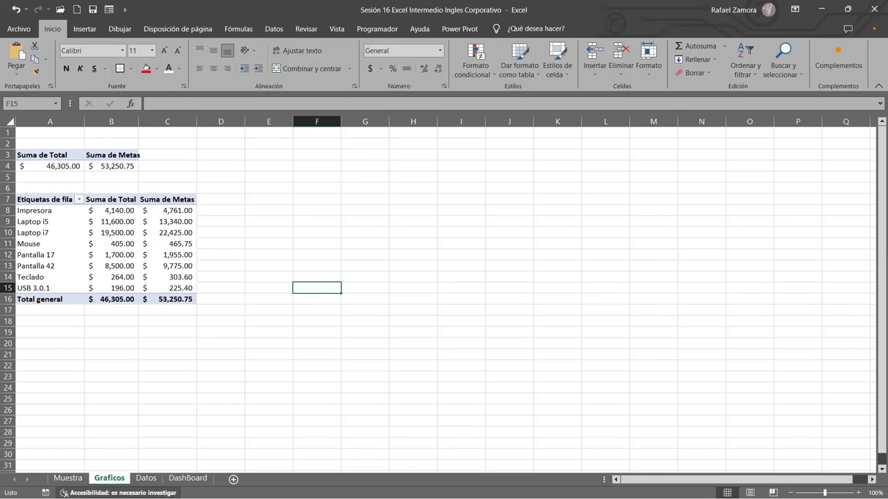
Step: Drag the reference dashboard picture slightly lower beneath the pivot column chart
click(188, 479)
click(620, 247)
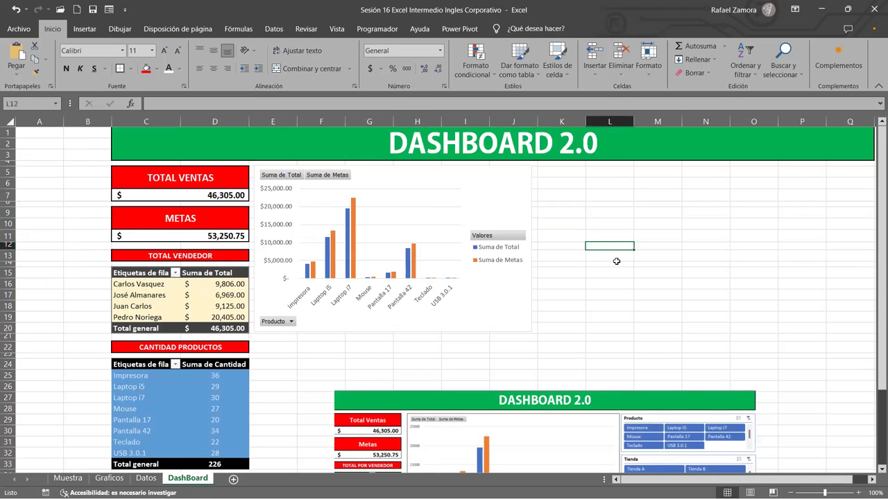
scroll(587, 315, down, 2)
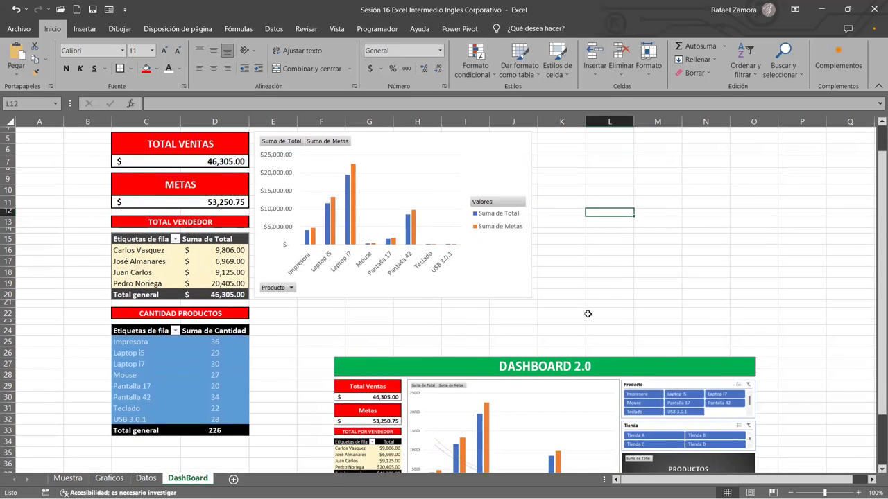
click(544, 412)
drag(544, 412, 523, 493)
scroll(488, 292, up, 2)
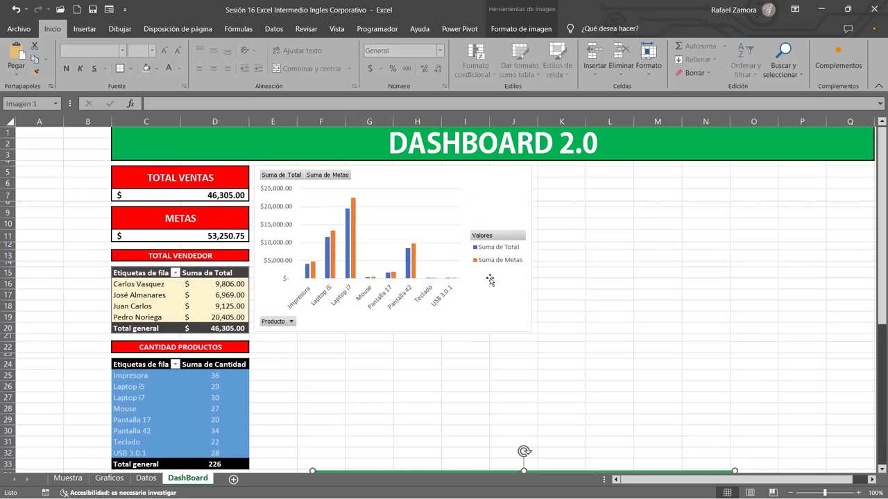
click(529, 197)
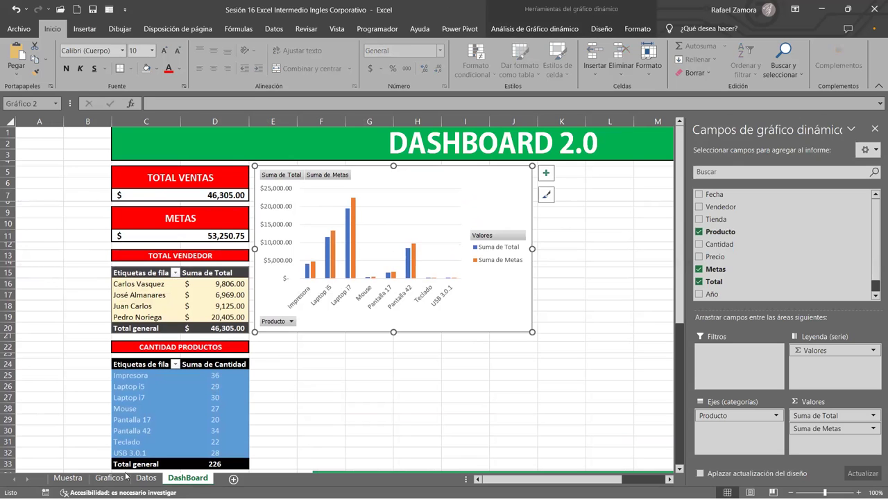
click(110, 478)
click(126, 232)
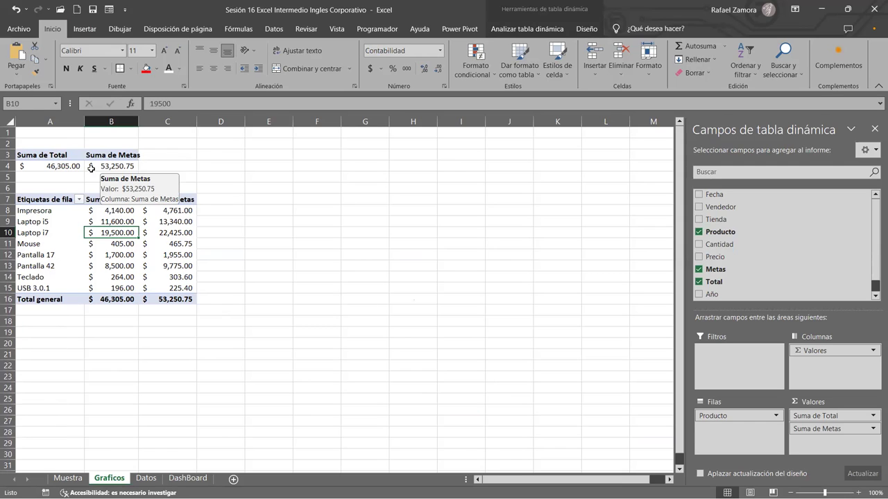
click(91, 168)
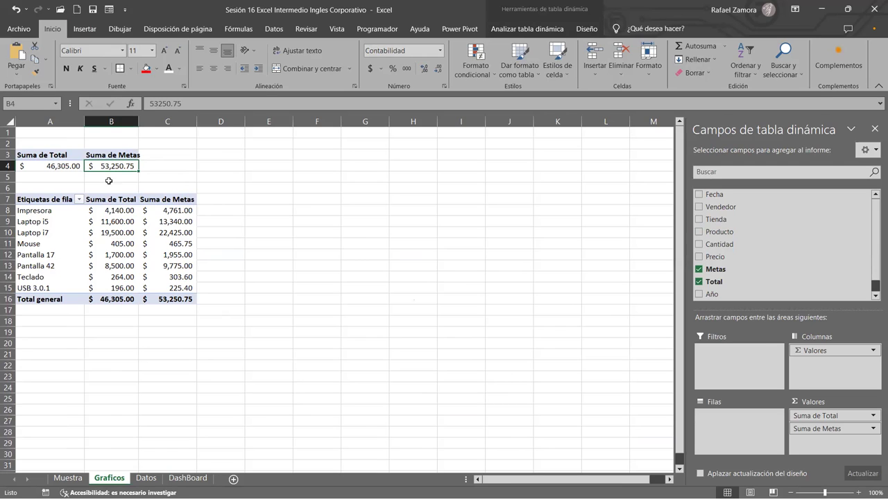
click(747, 452)
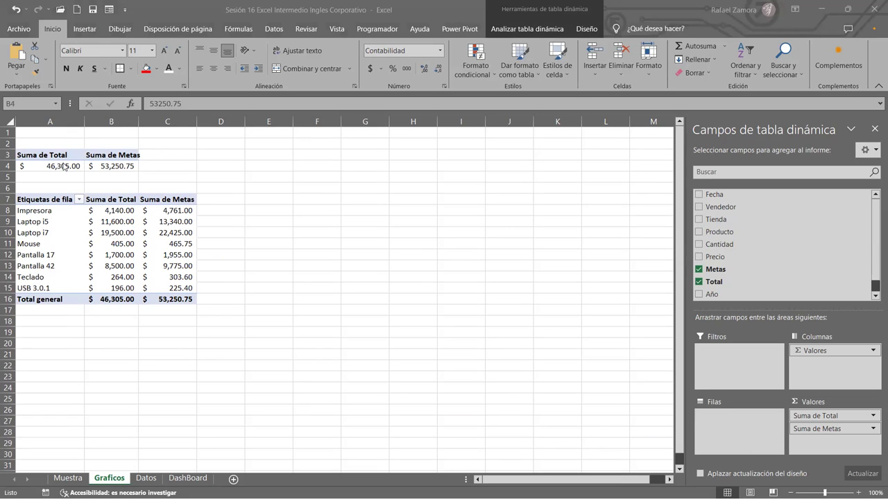
click(64, 166)
click(111, 167)
click(69, 166)
click(125, 167)
click(187, 477)
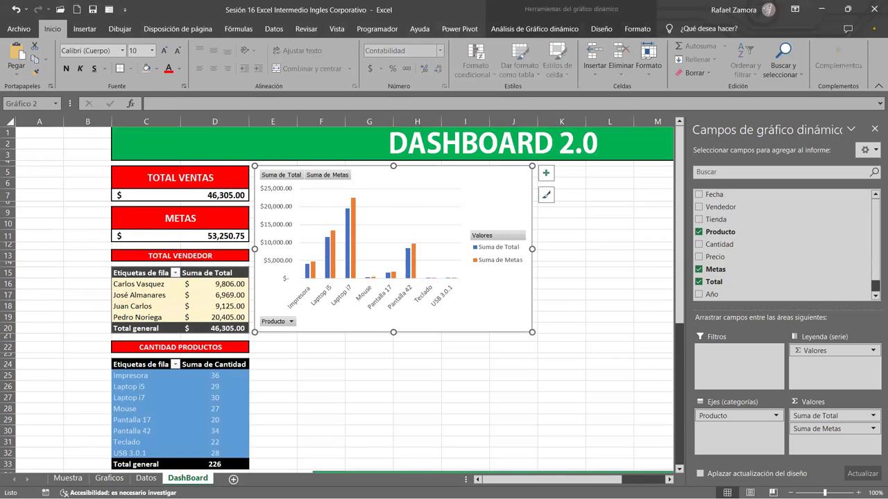
click(195, 195)
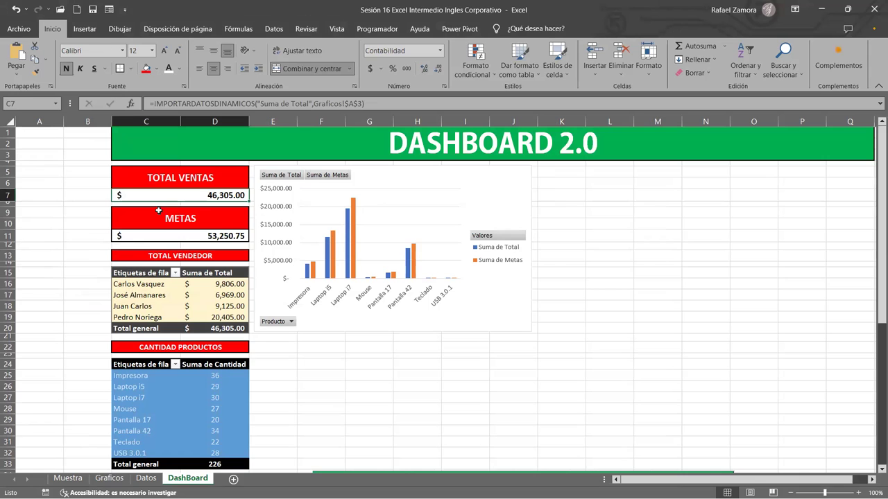
click(111, 478)
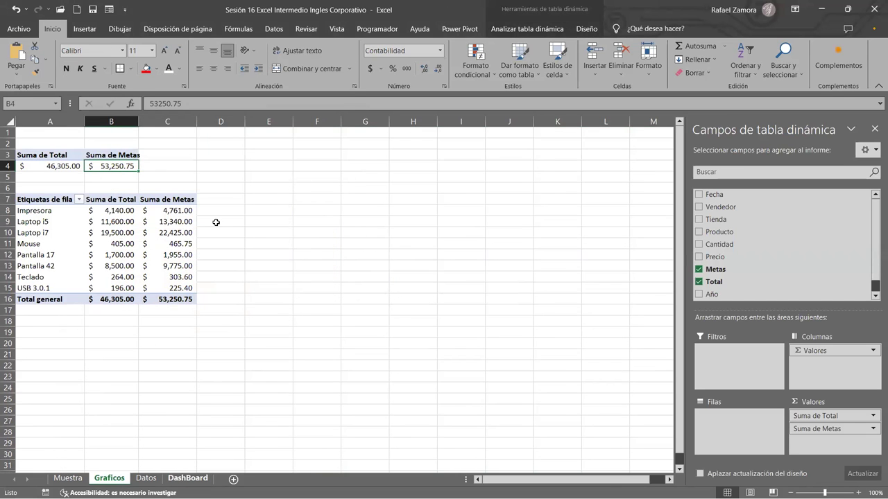
key(ctrl+Page_Down)
key(ctrl+Page_Down)
click(109, 479)
click(187, 479)
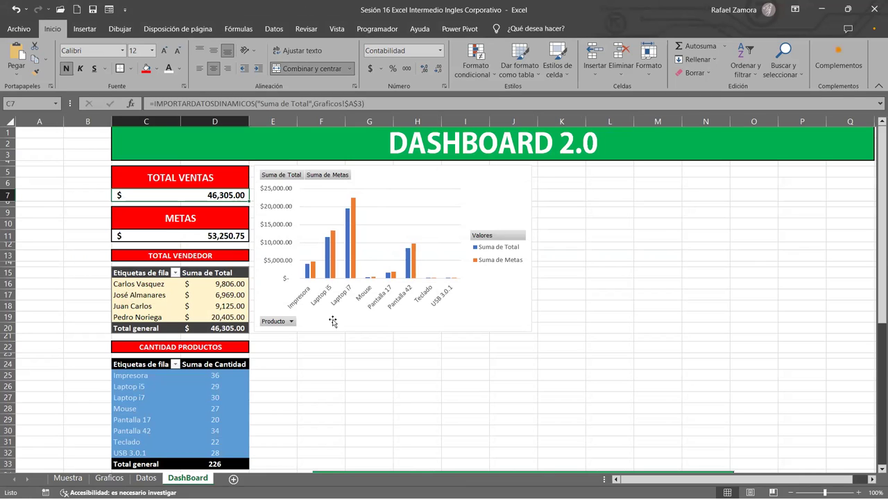
click(486, 169)
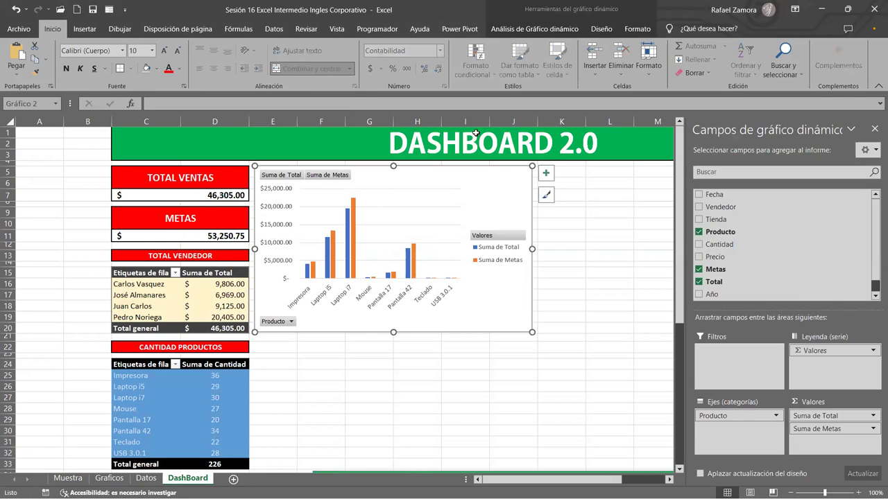
Step: Give the pivot column chart a thin black outline and nudge it slightly left
click(638, 29)
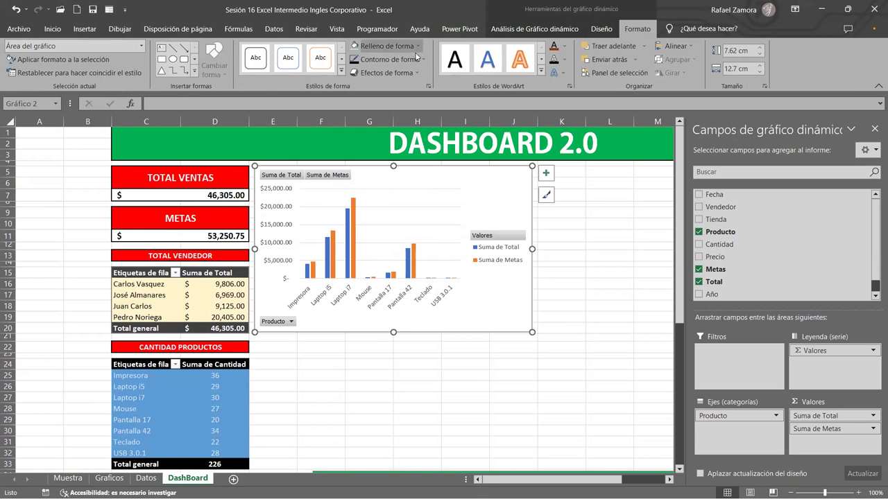
click(388, 60)
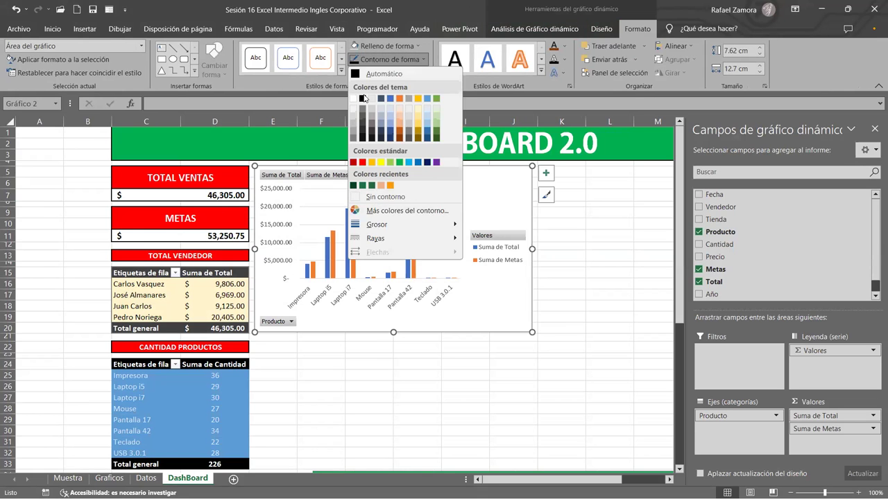
click(362, 99)
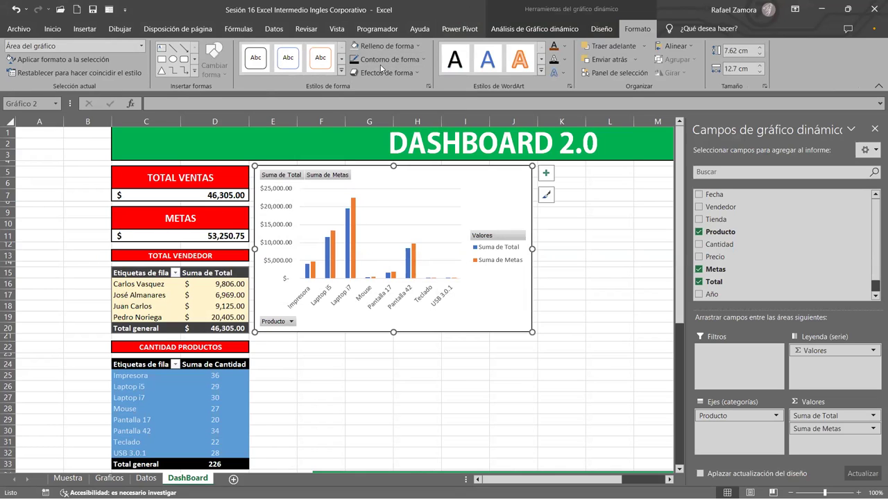
click(389, 59)
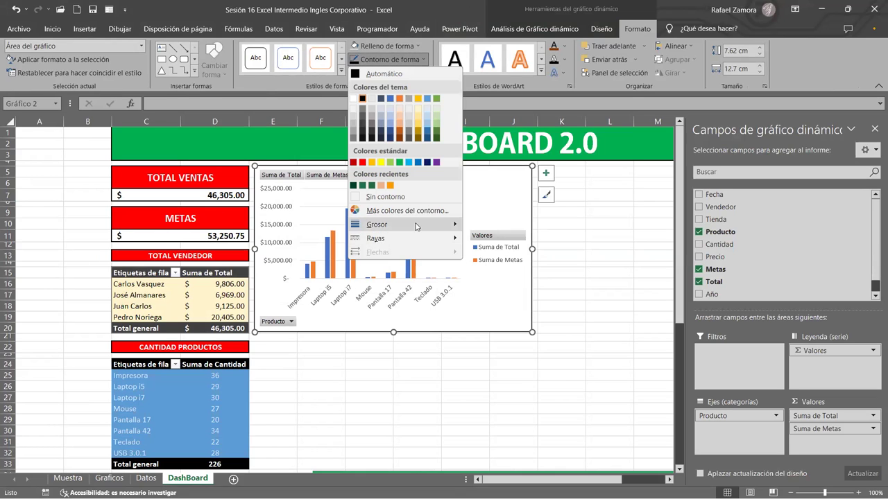
mouse_move(417, 225)
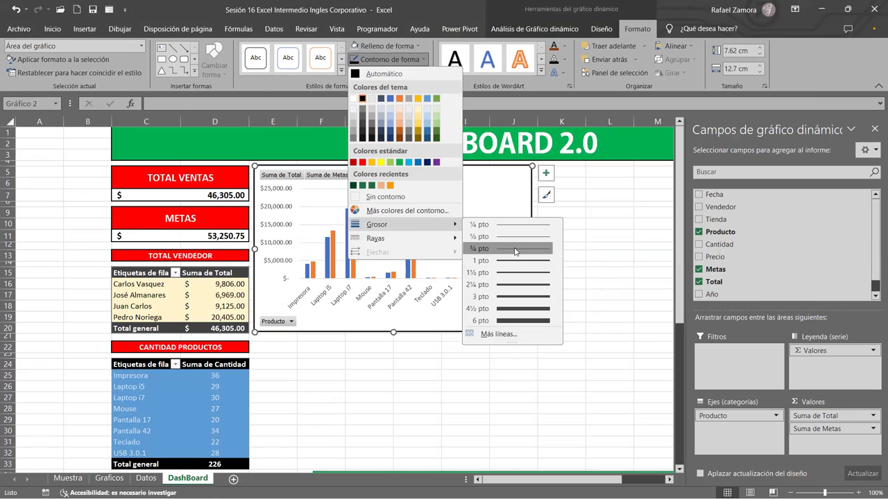
click(593, 284)
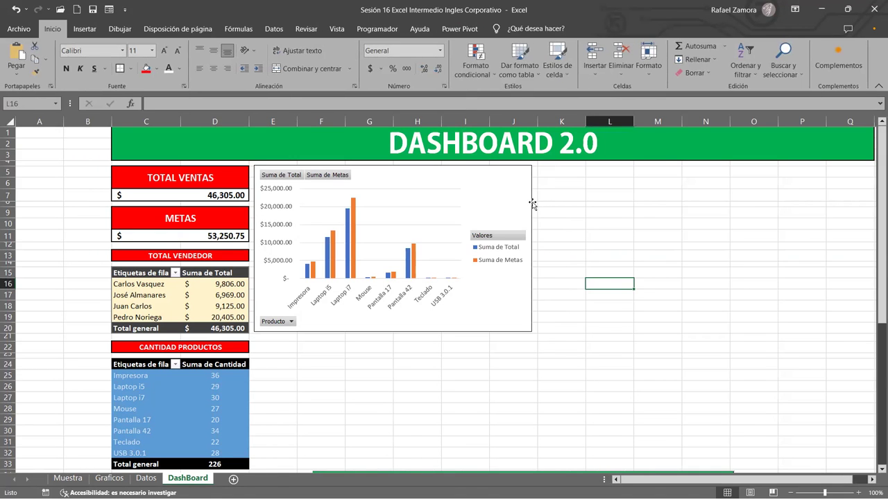
drag(529, 206, 530, 206)
Step: Enlarge the chart down and right, then move the Dashboard 2.0 picture up and left beneath it
drag(531, 335, 590, 408)
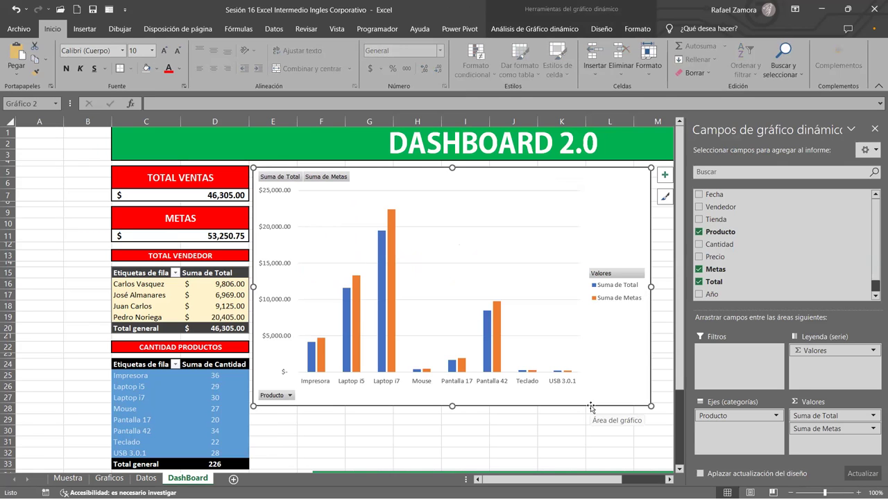
scroll(590, 408, down, 2)
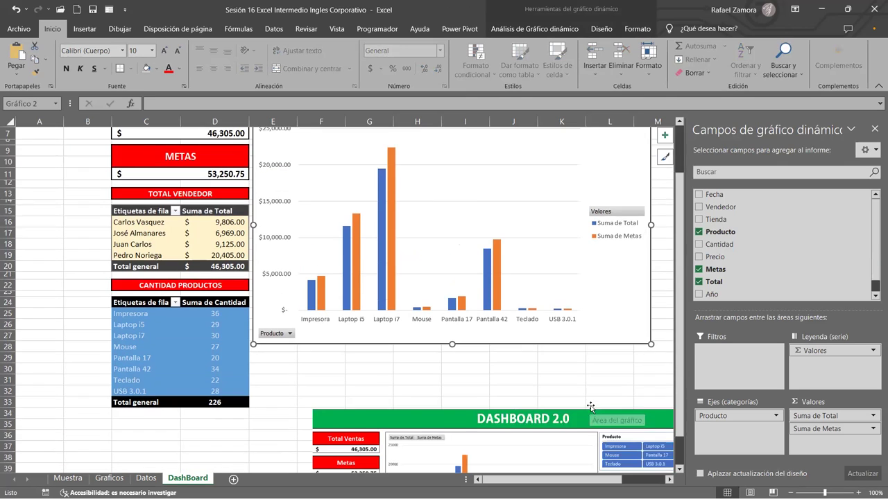
scroll(591, 408, down, 3)
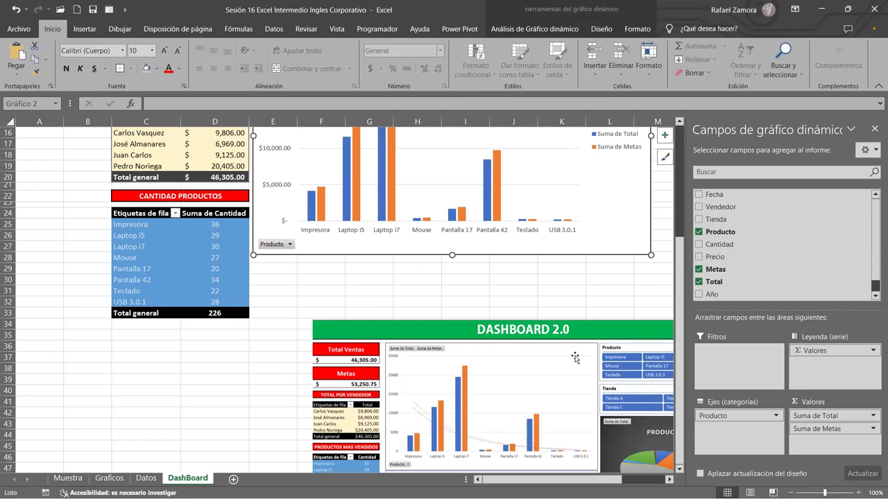
drag(568, 355, 523, 315)
scroll(523, 314, up, 2)
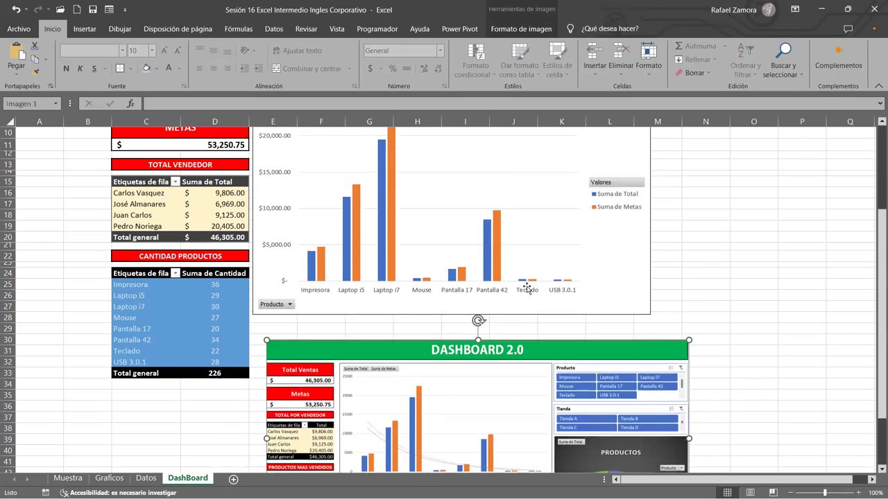
scroll(539, 208, up, 1)
scroll(583, 335, down, 2)
scroll(581, 335, down, 2)
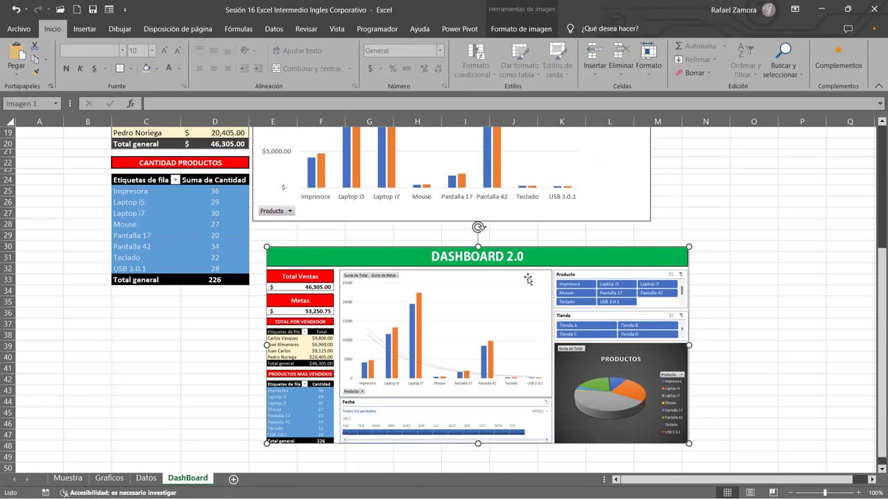
drag(525, 278, 456, 290)
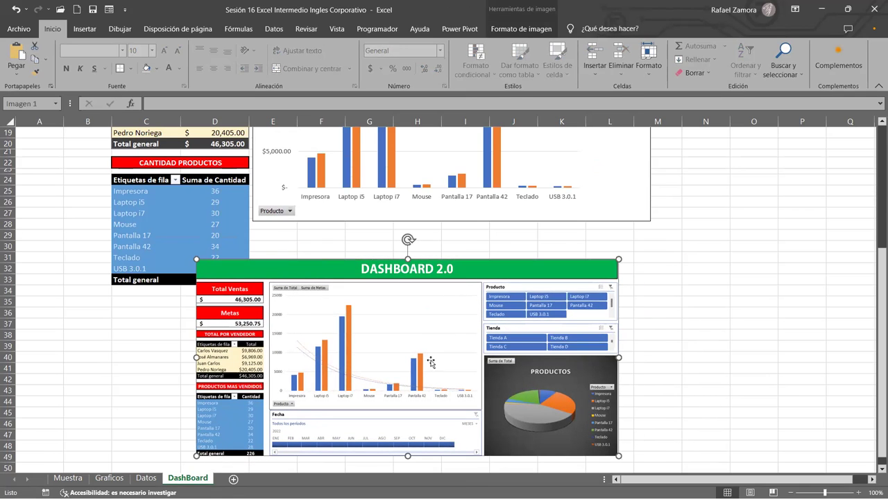
scroll(643, 186, up, 4)
scroll(642, 185, up, 2)
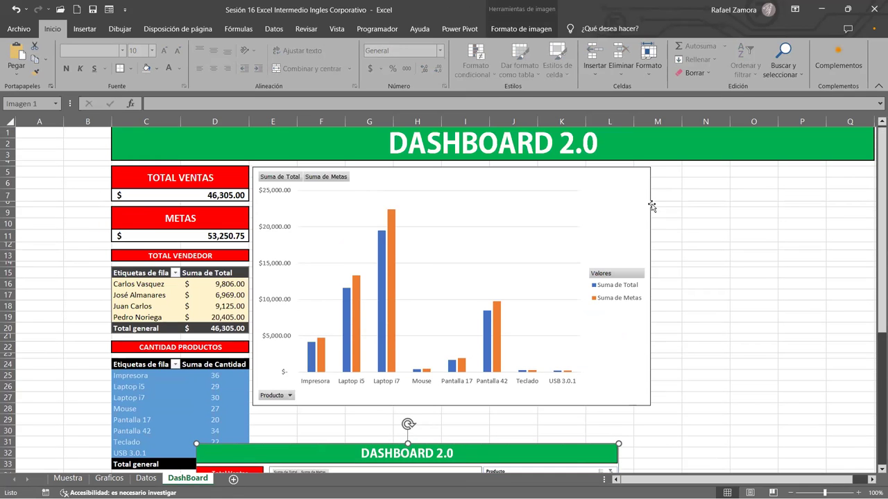
Step: Turn off the Leyenda on the pivot column chart
click(649, 208)
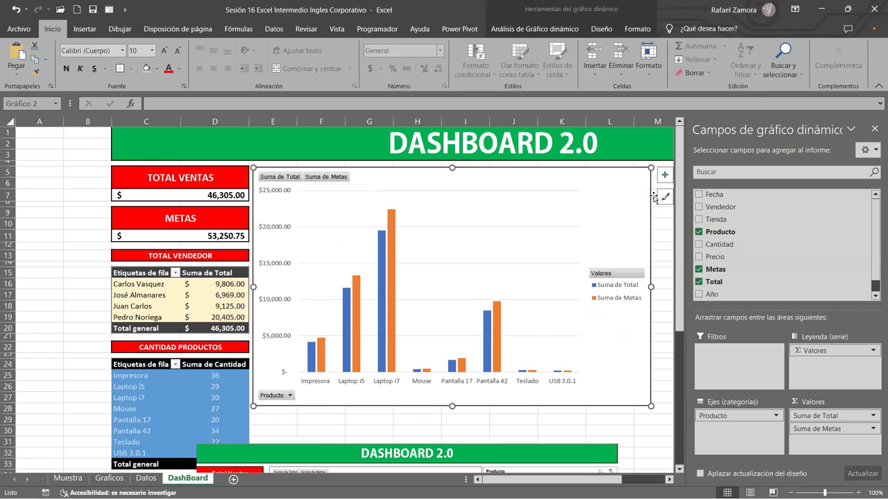
drag(612, 480, 665, 480)
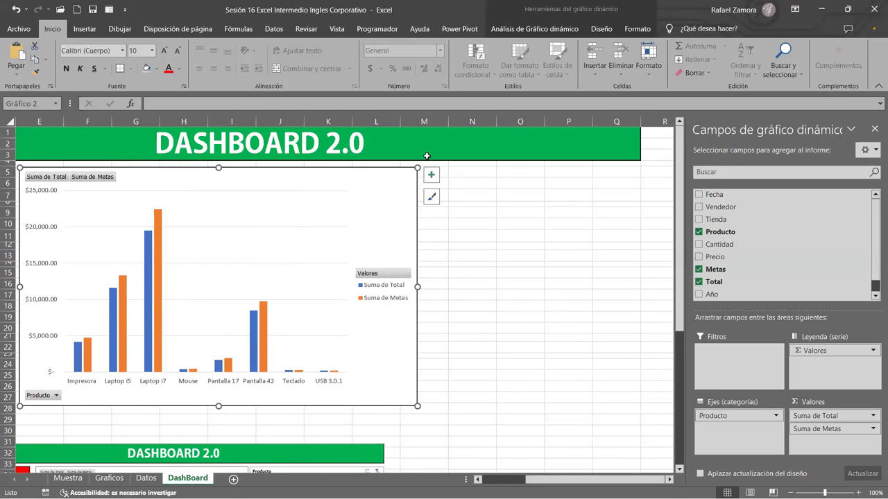
click(431, 175)
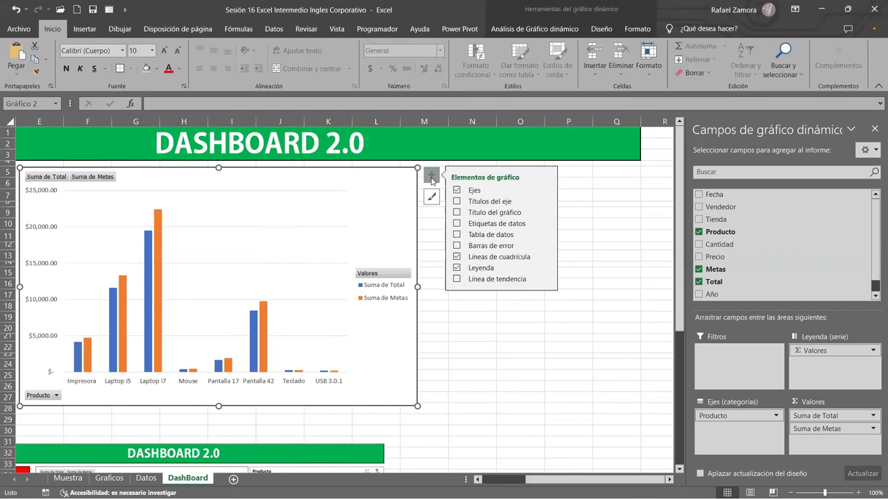
click(456, 268)
scroll(381, 332, down, 10)
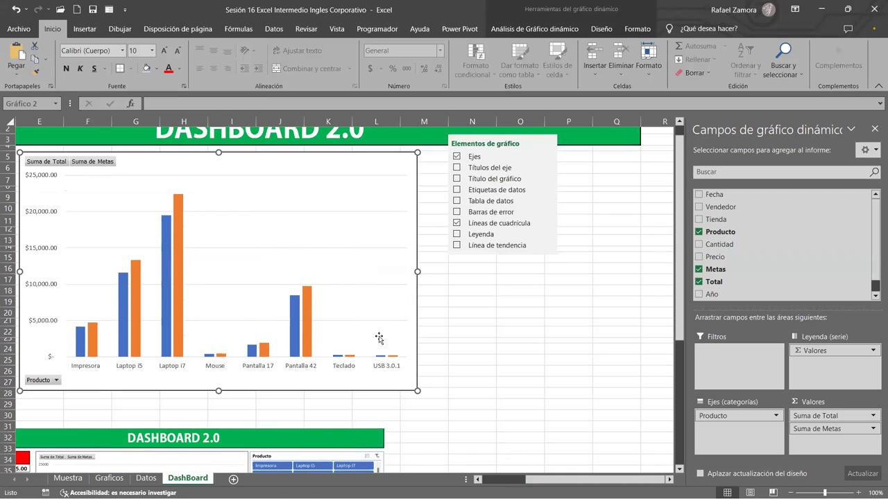
scroll(380, 337, up, 6)
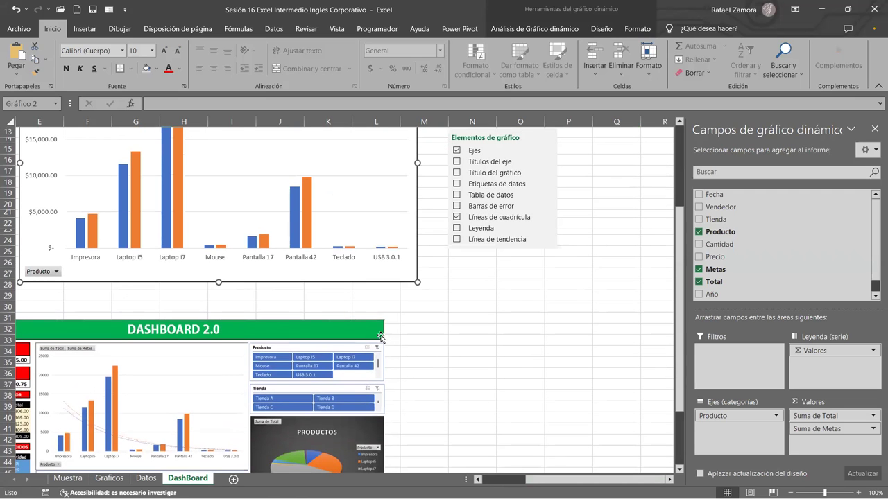
scroll(380, 337, up, 4)
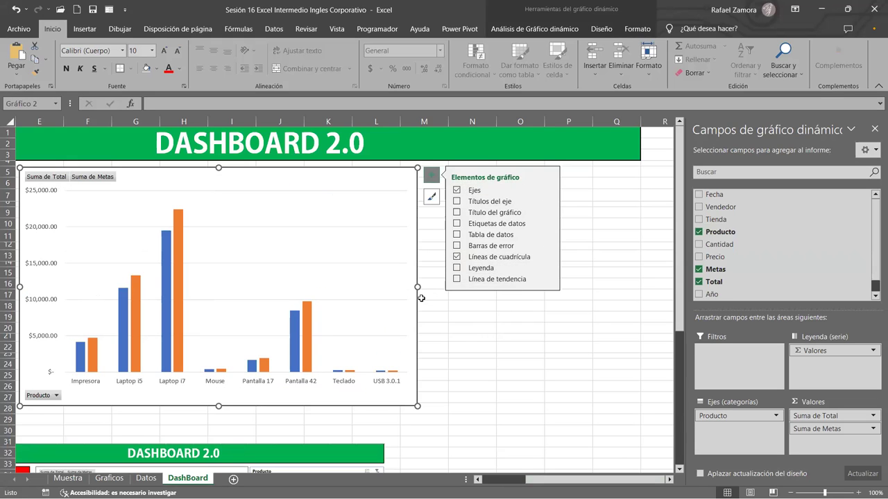
click(465, 325)
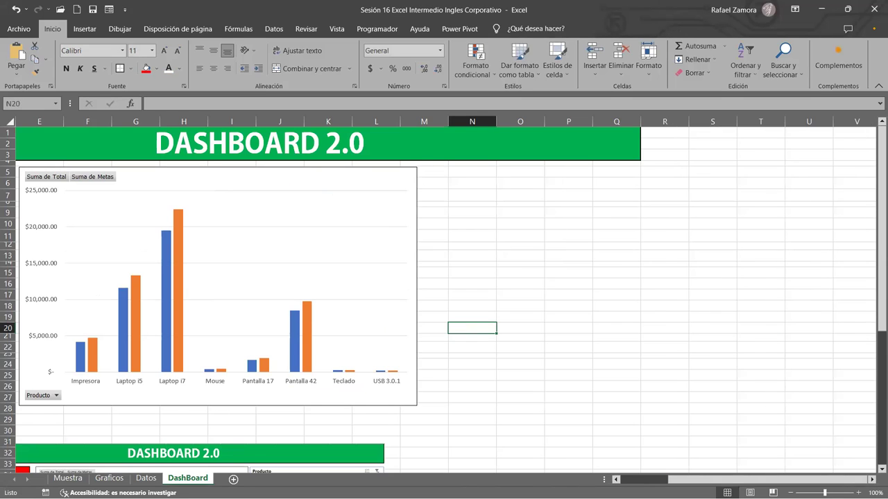
drag(704, 480, 658, 479)
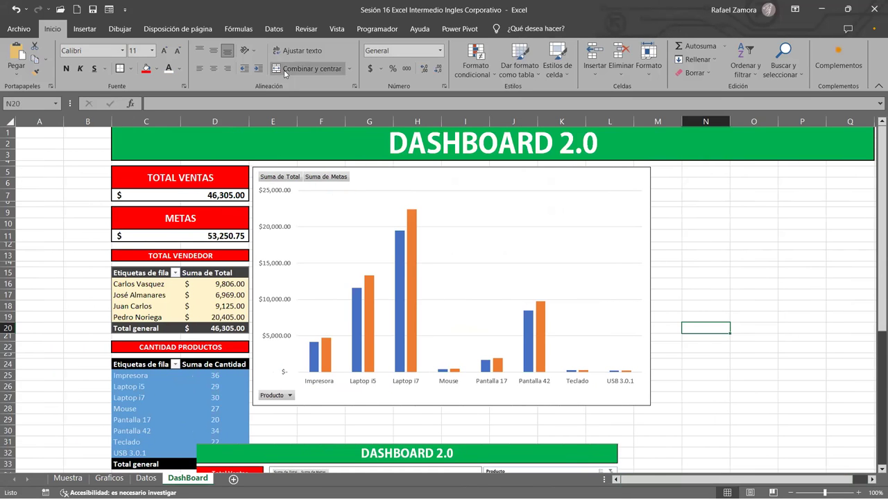
Step: Set the pivot column chart's outline weight to 1 pt
click(463, 29)
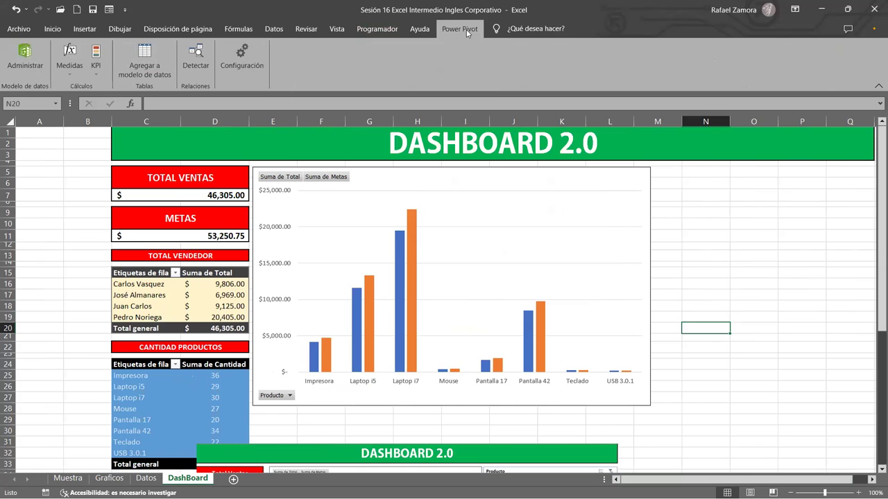
click(617, 233)
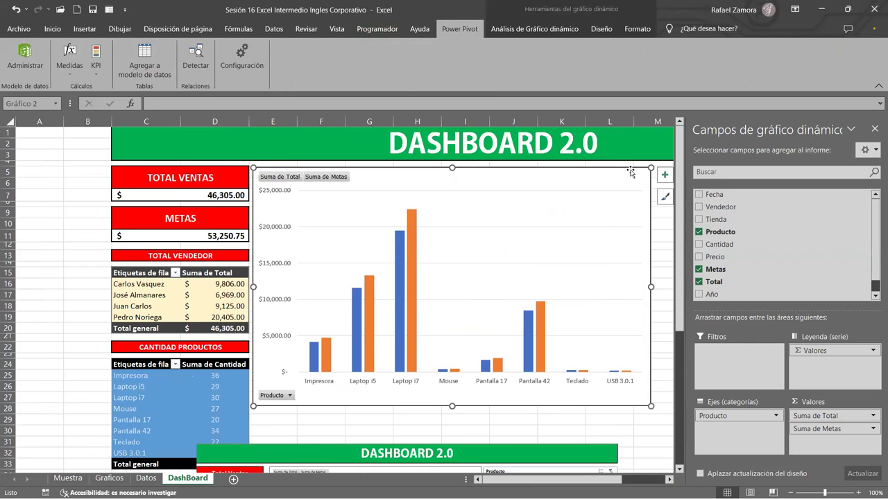
click(624, 30)
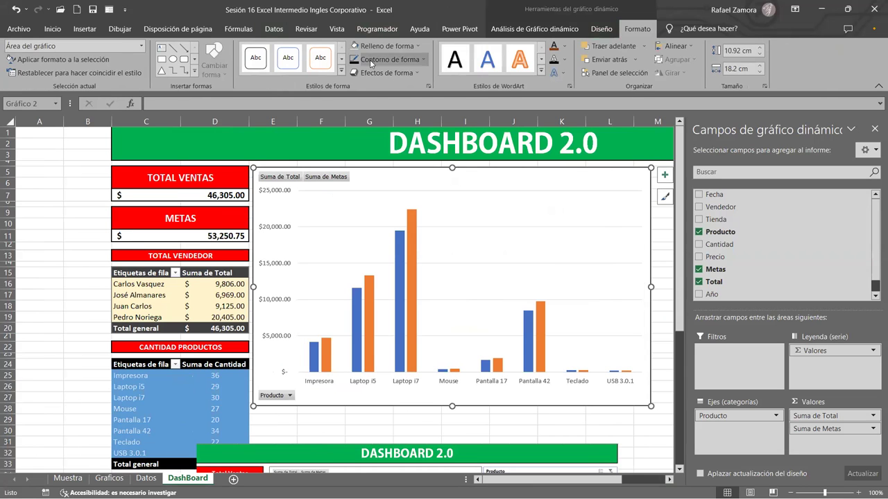
click(388, 59)
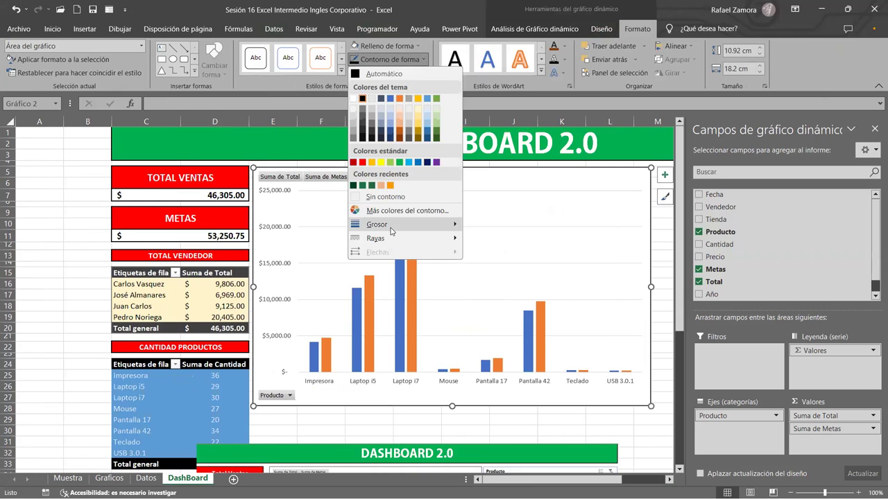
mouse_move(392, 231)
click(504, 262)
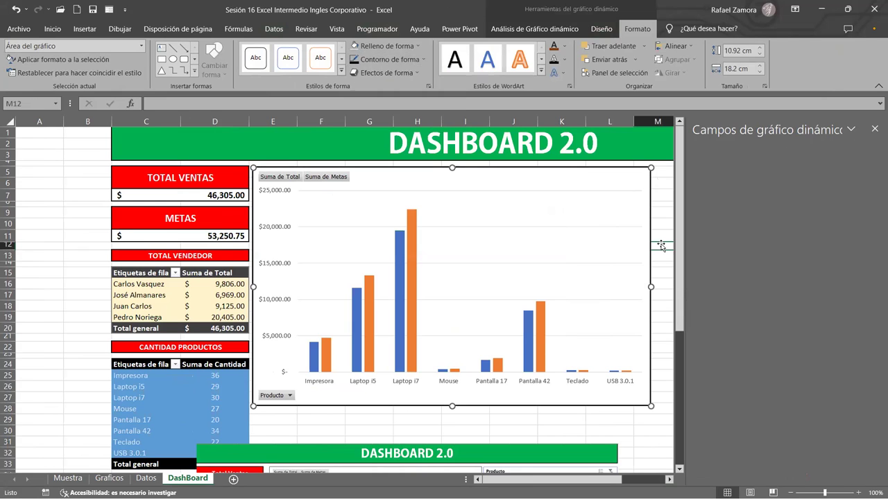
click(656, 247)
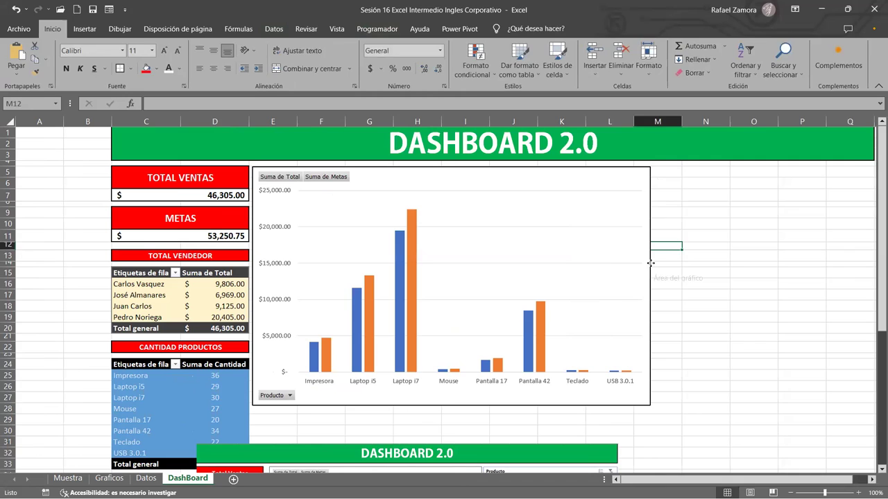
click(650, 262)
click(666, 244)
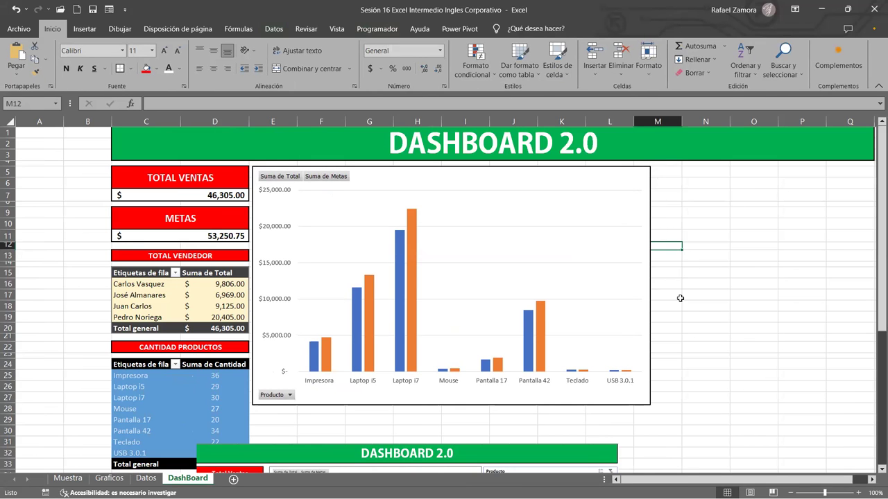
Step: Drag the Dashboard 2.0 picture down to about row 35, then reselect the pivot chart
scroll(377, 361, down, 8)
scroll(346, 333, down, 1)
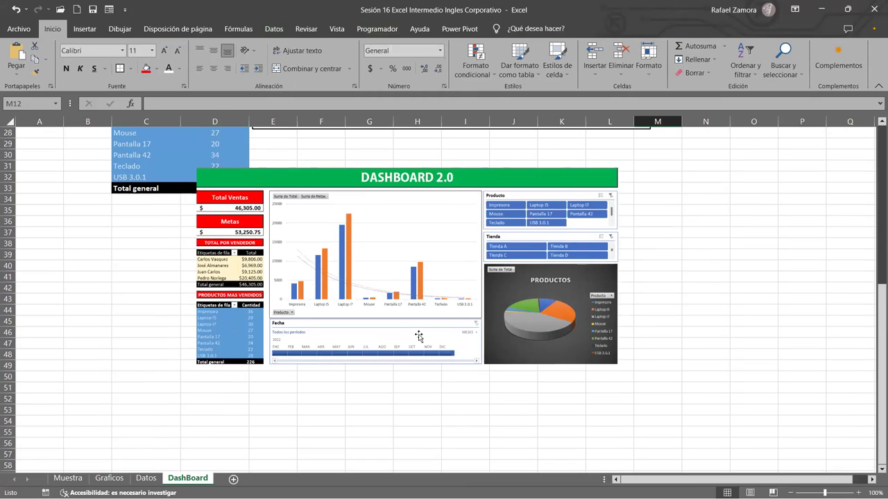
scroll(336, 322, up, 1)
scroll(335, 321, up, 1)
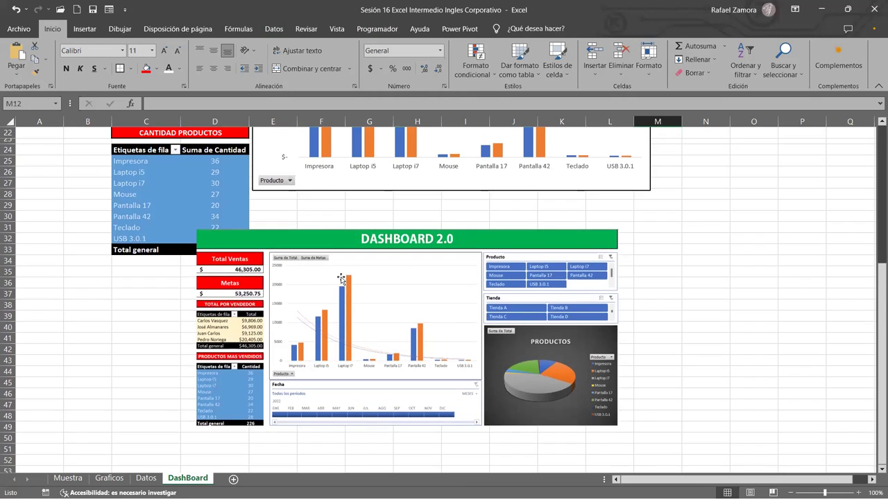
drag(342, 279, 351, 321)
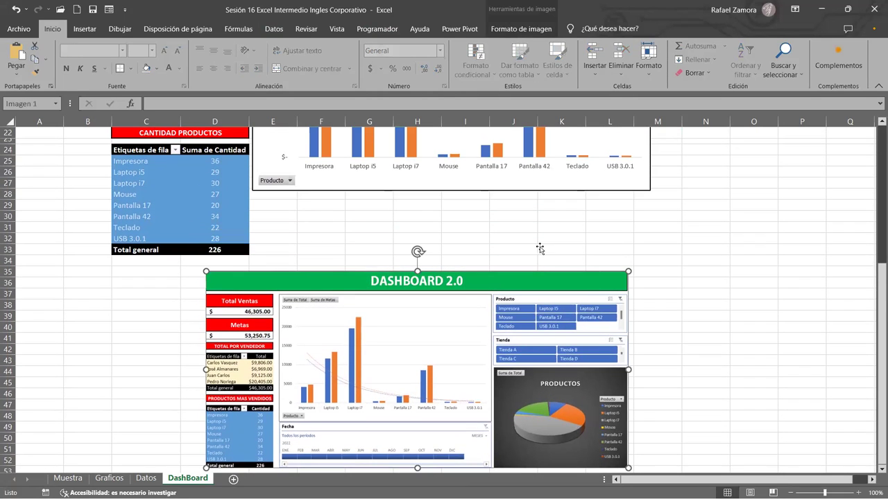
scroll(540, 248, up, 4)
scroll(584, 285, up, 2)
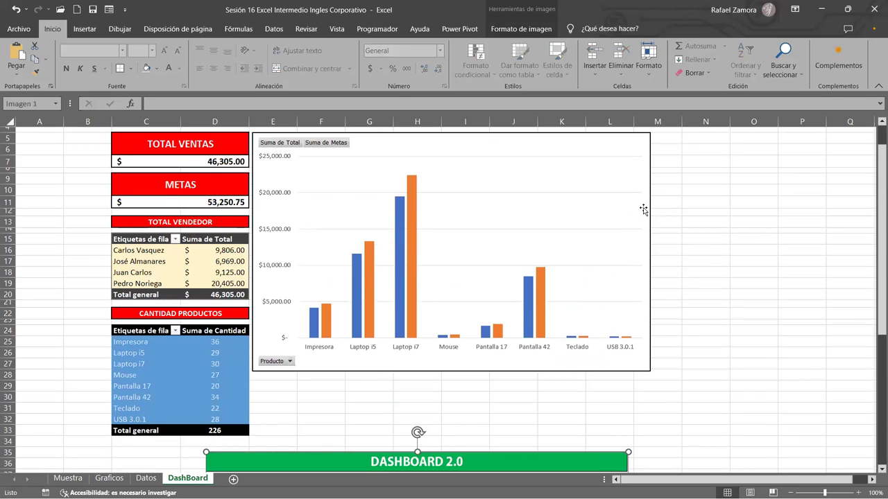
scroll(548, 343, down, 4)
scroll(522, 374, up, 5)
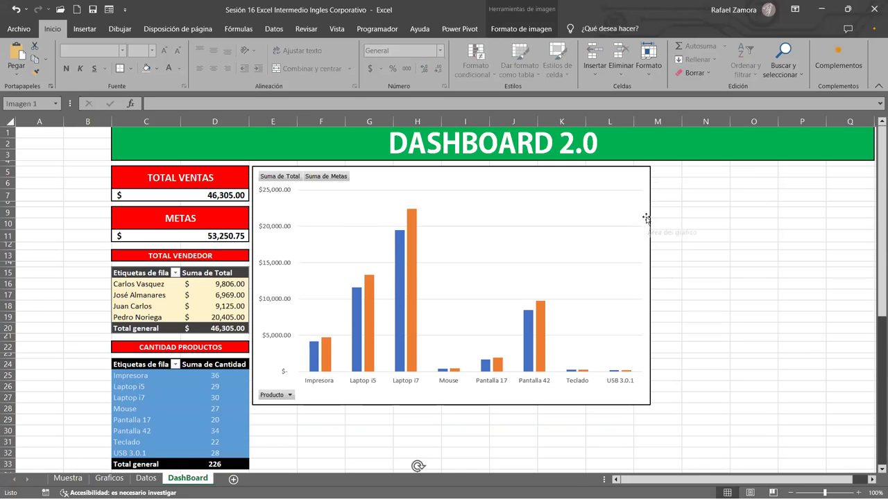
click(650, 220)
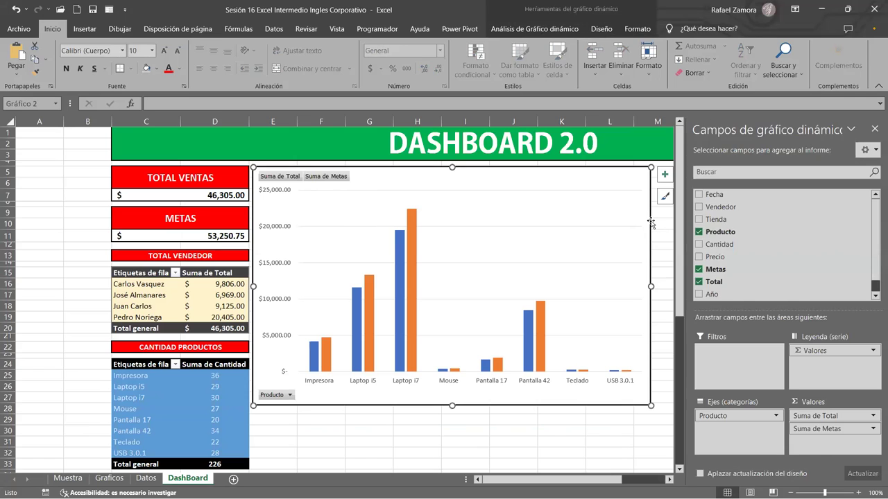
click(669, 479)
click(669, 479)
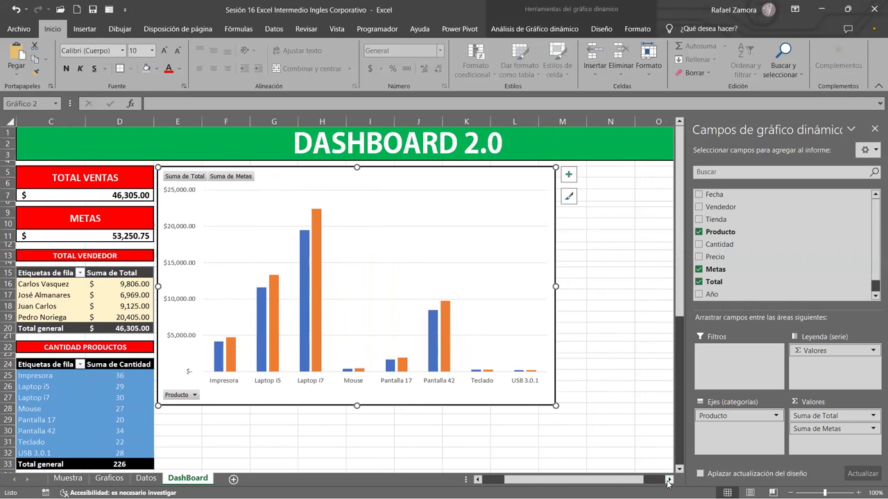
Step: Add a dotted linear trendline on the Suma de Total series of the pivot chart
click(566, 178)
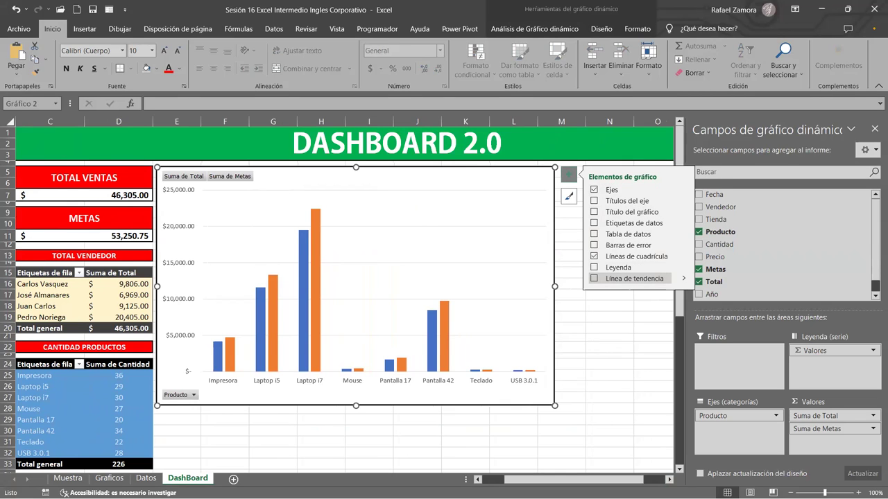
click(610, 278)
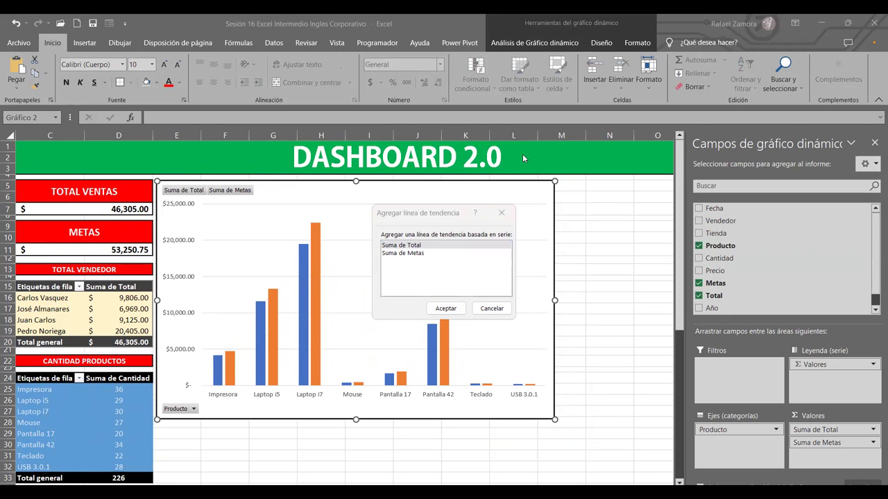
click(406, 247)
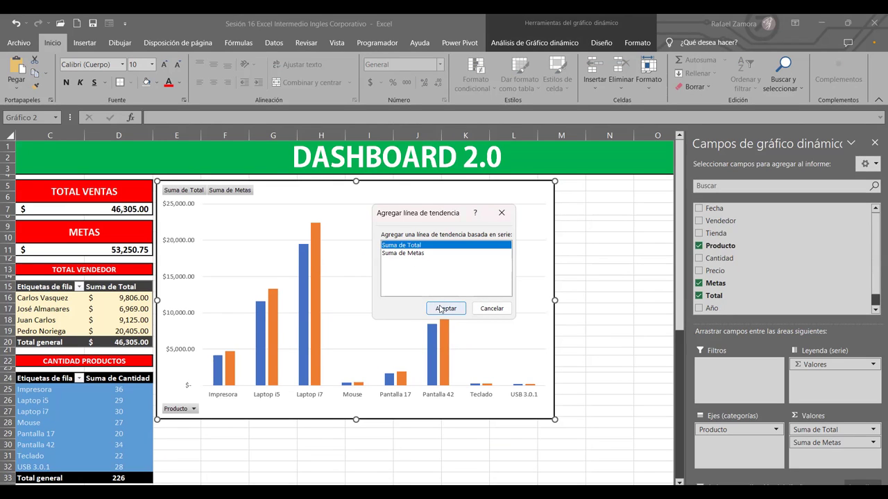
click(440, 310)
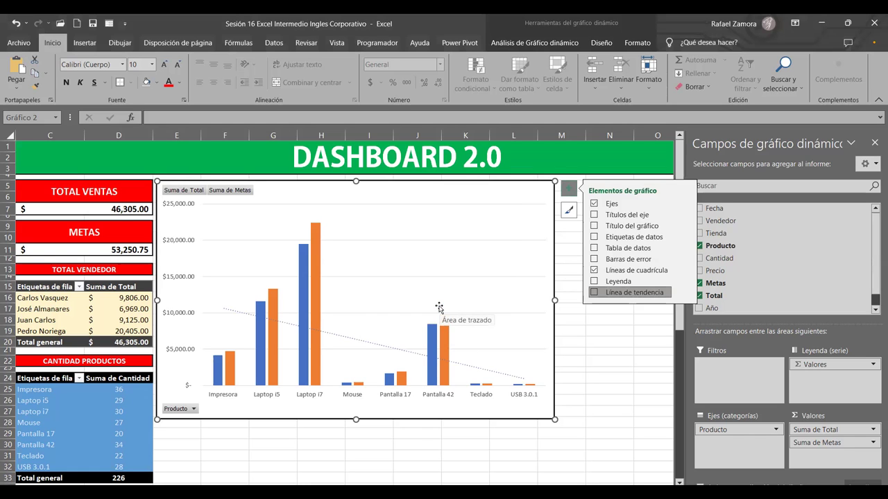
click(622, 299)
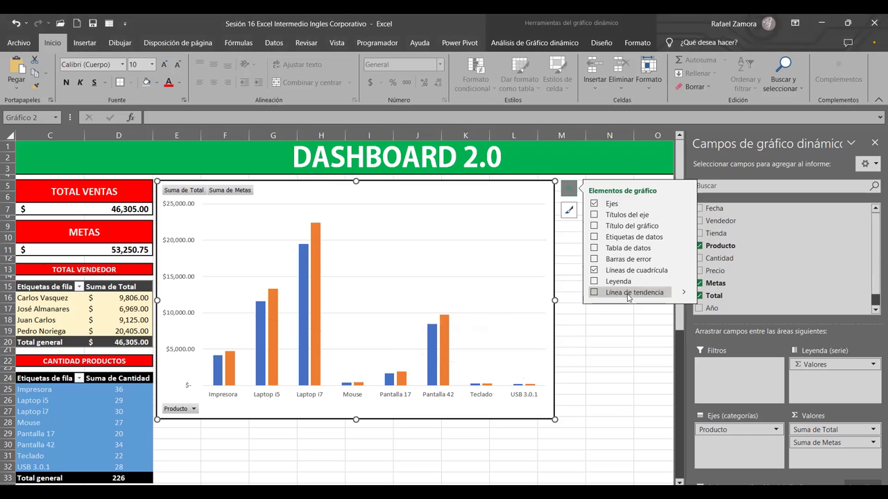
click(627, 294)
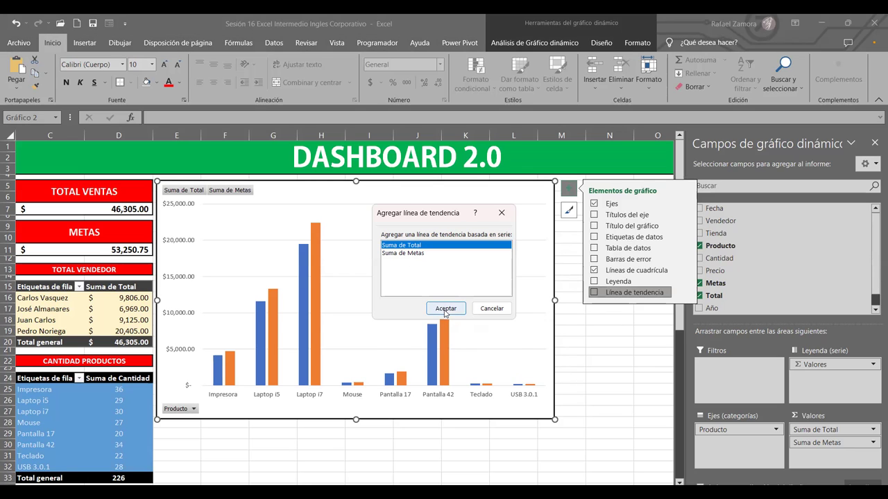
click(446, 309)
click(641, 376)
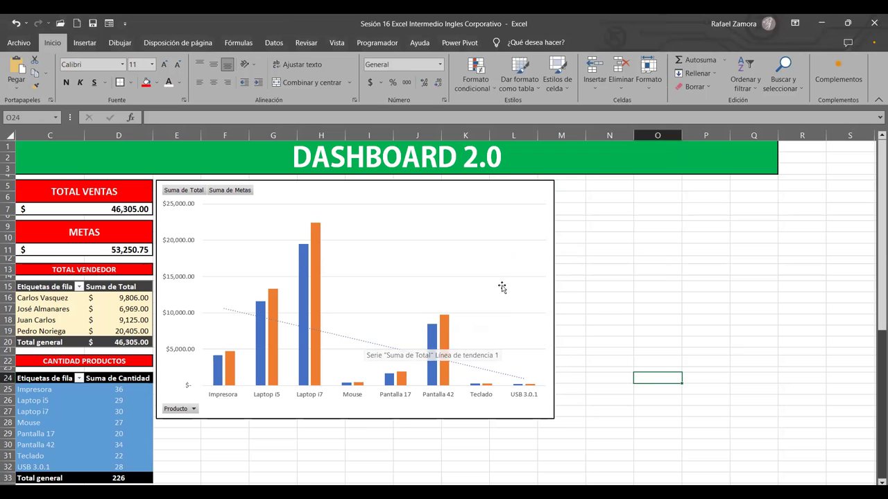
Step: Replace the Suma de Total trendline with one on the Suma de Metas series
click(548, 190)
click(569, 188)
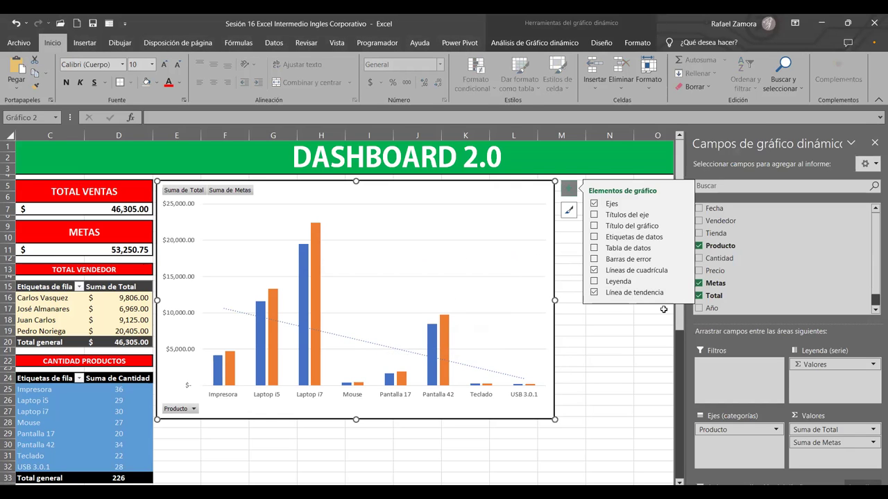
click(685, 295)
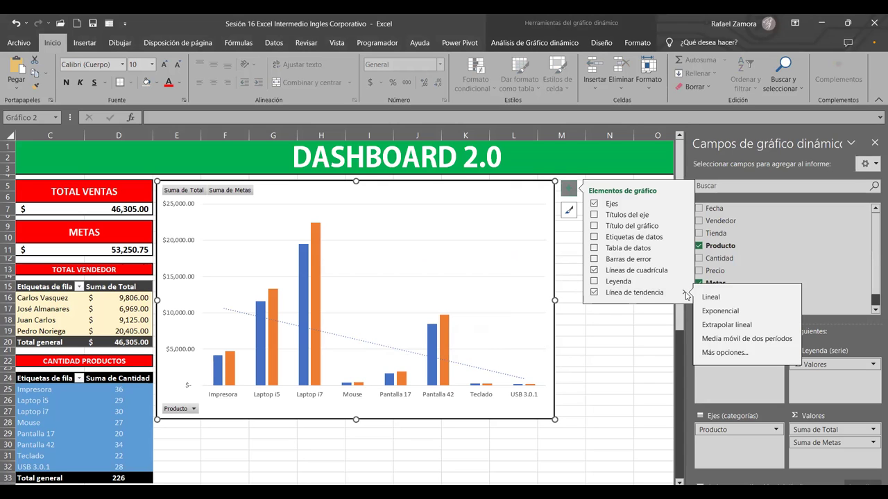
click(641, 296)
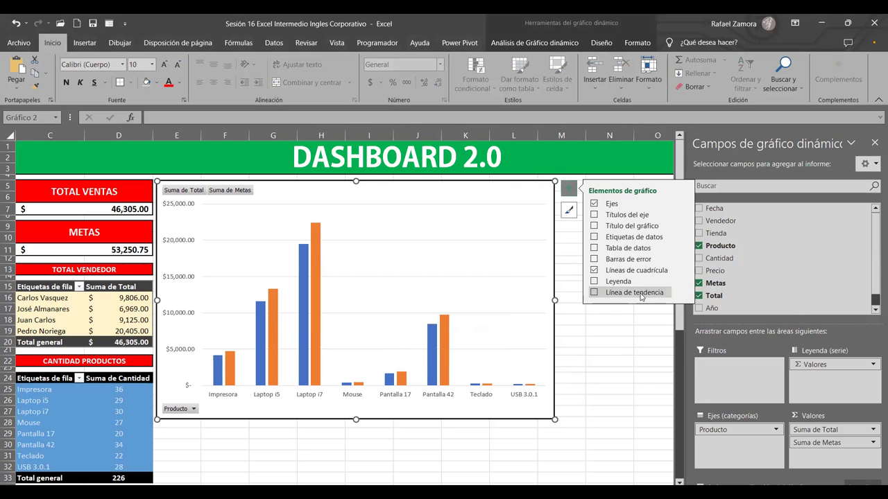
click(641, 296)
click(409, 253)
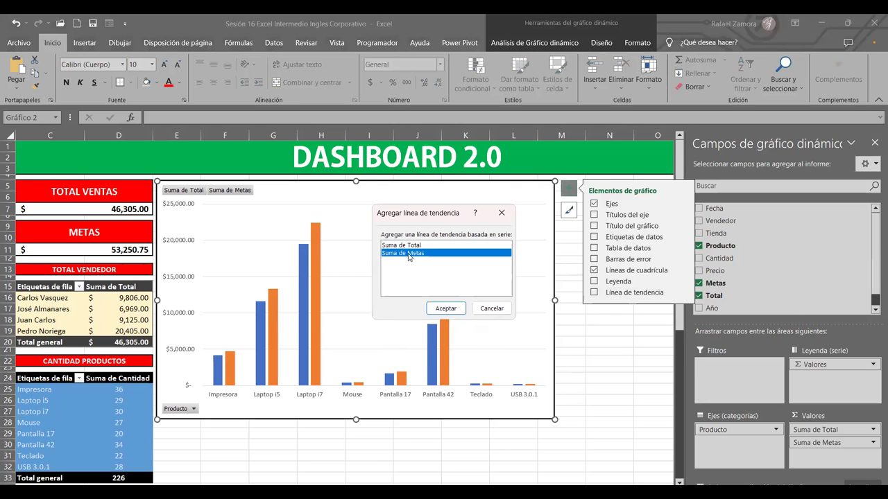
click(446, 309)
key(Escape)
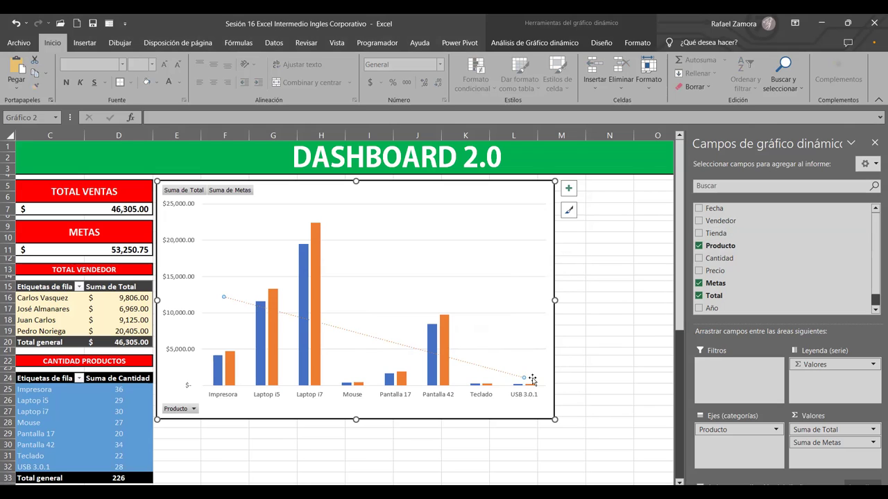
Step: Change the Suma de Metas trendline type to Exponencial
double_click(462, 366)
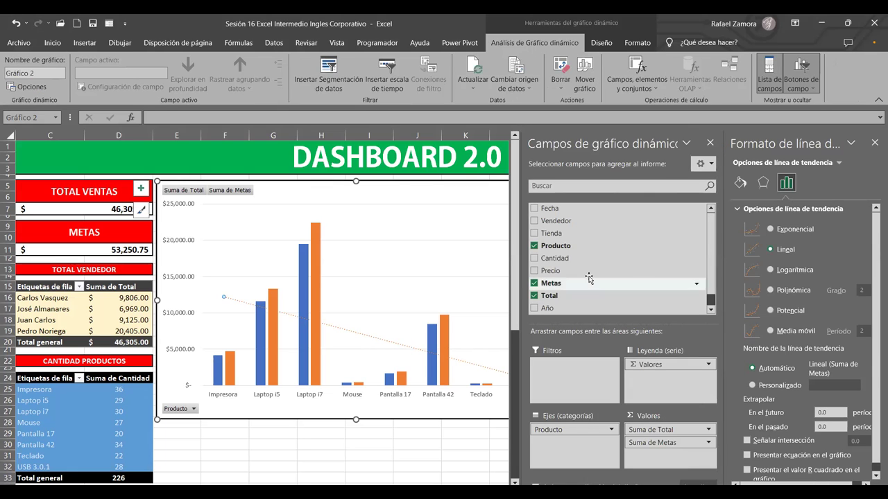
click(797, 231)
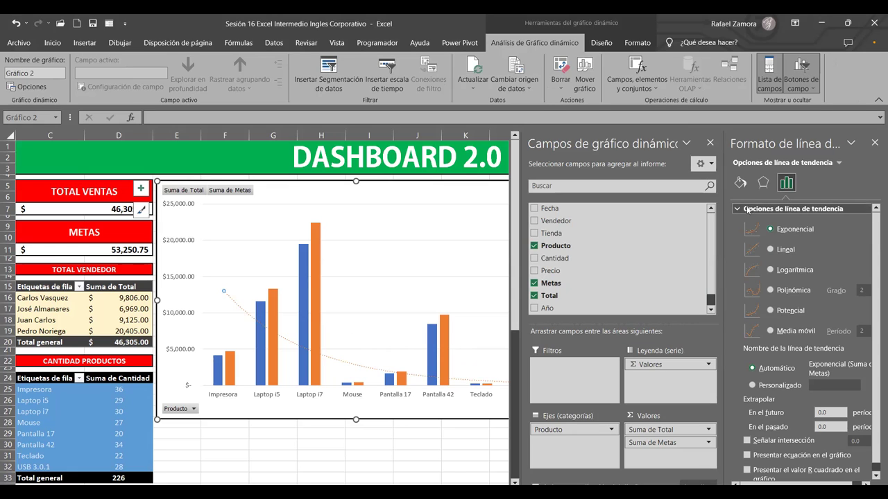
click(875, 142)
click(609, 367)
click(609, 319)
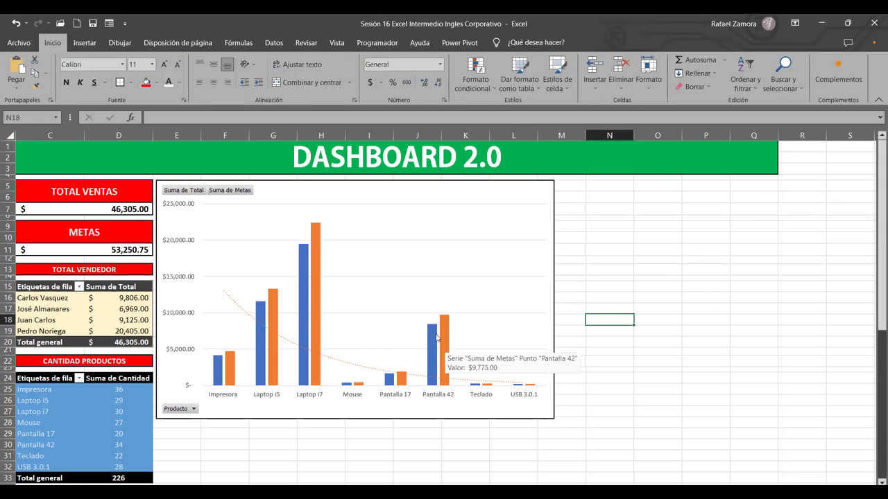
mouse_move(429, 337)
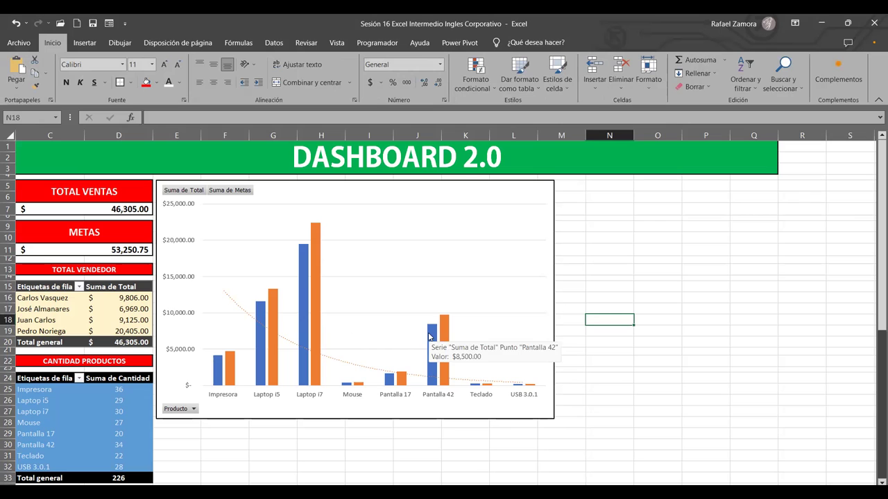
Step: Add an Exponencial trendline to the blue Suma de Total bars
click(428, 336)
click(568, 188)
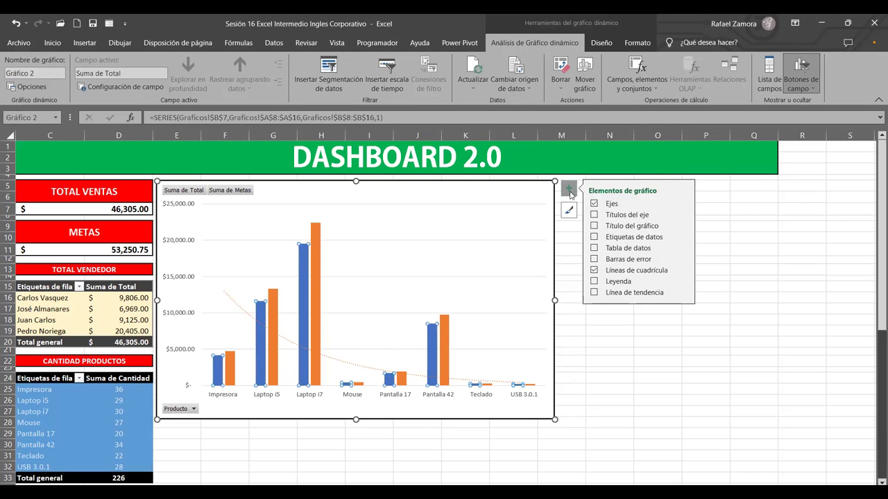
click(648, 296)
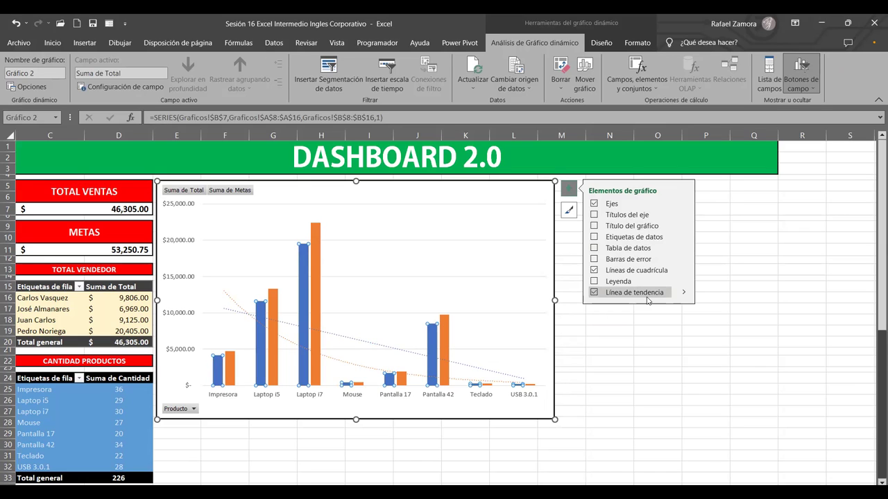
click(683, 296)
click(724, 353)
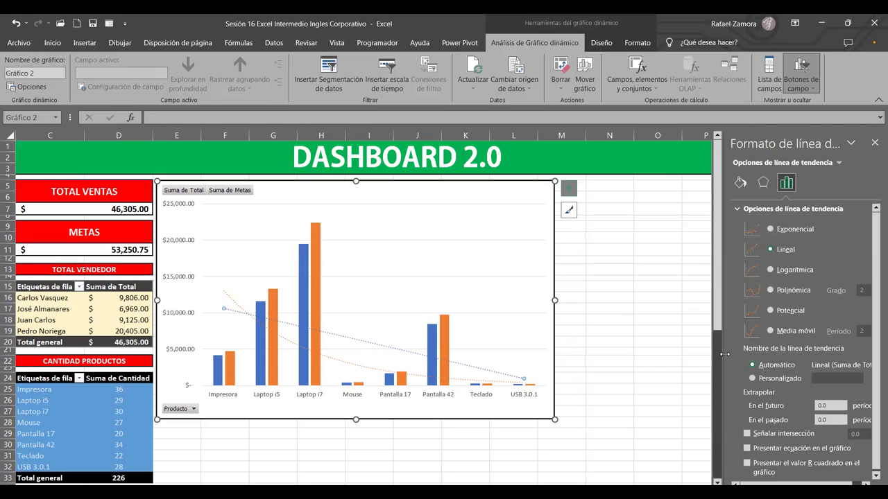
click(775, 230)
key(Escape)
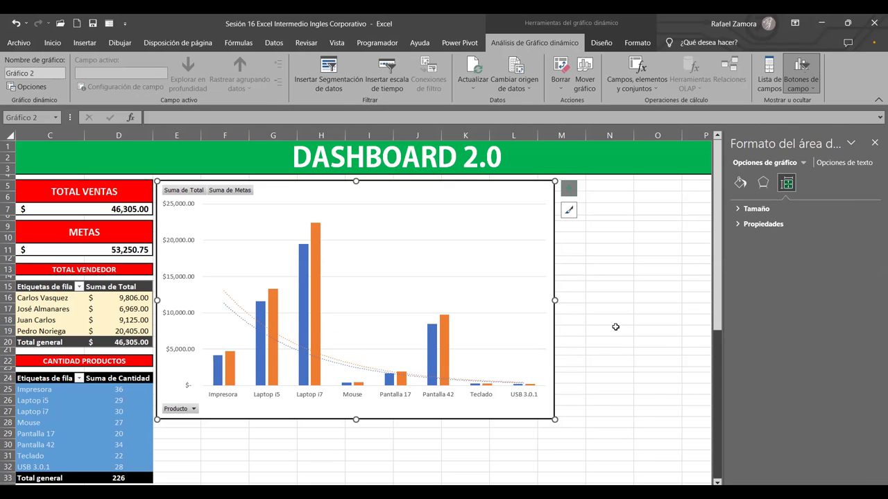
click(615, 327)
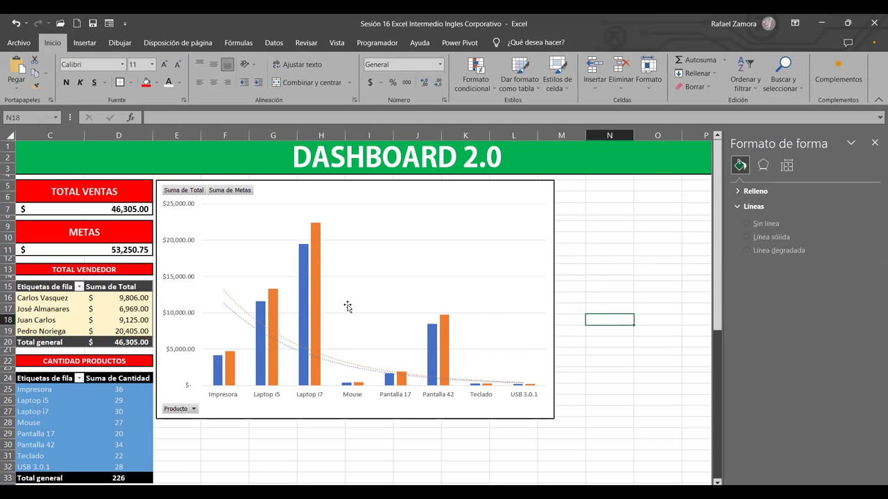
mouse_move(443, 339)
click(557, 276)
click(568, 188)
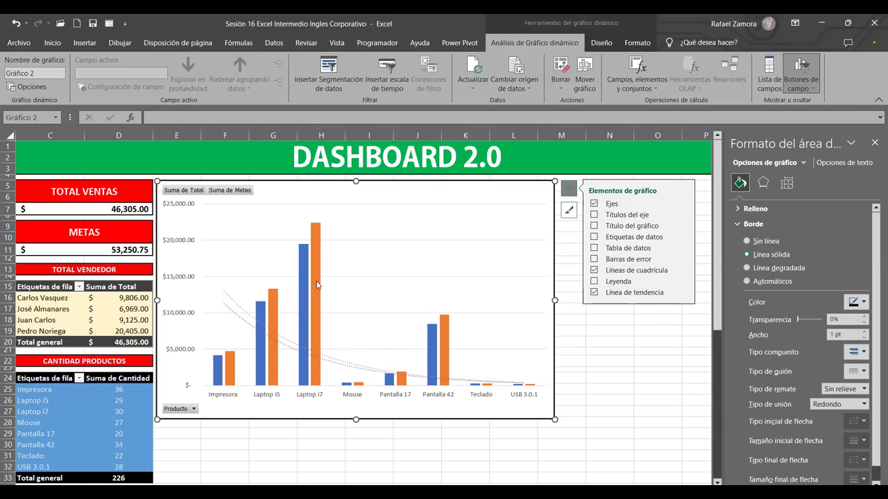
mouse_move(318, 284)
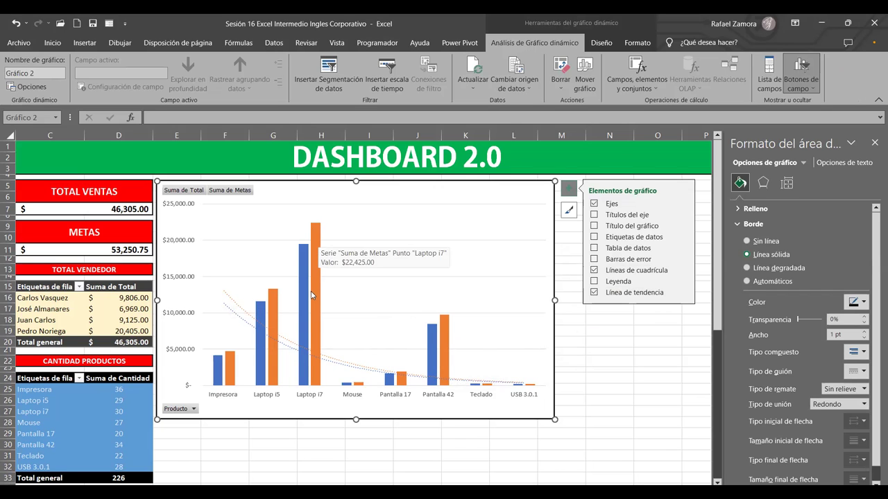
mouse_move(320, 243)
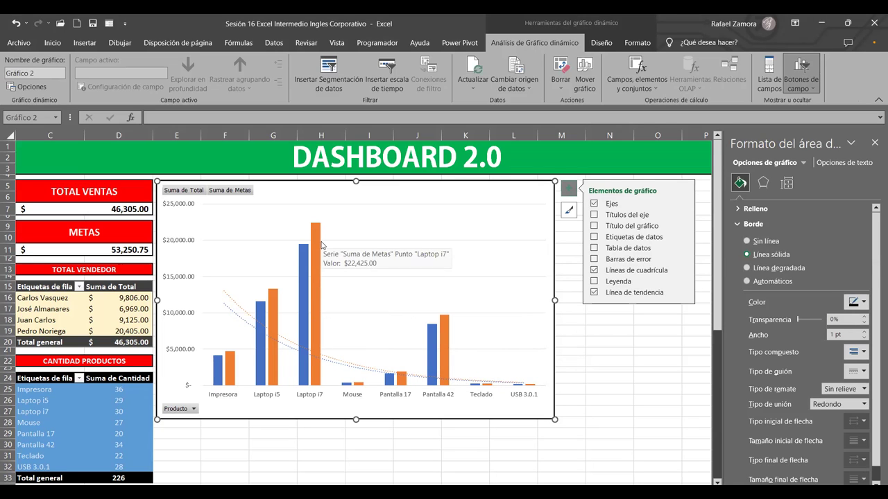
click(446, 332)
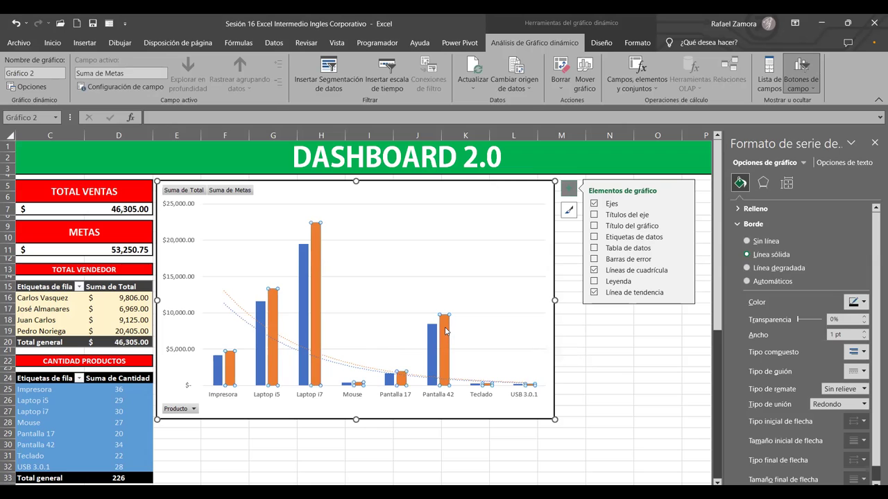
mouse_move(444, 351)
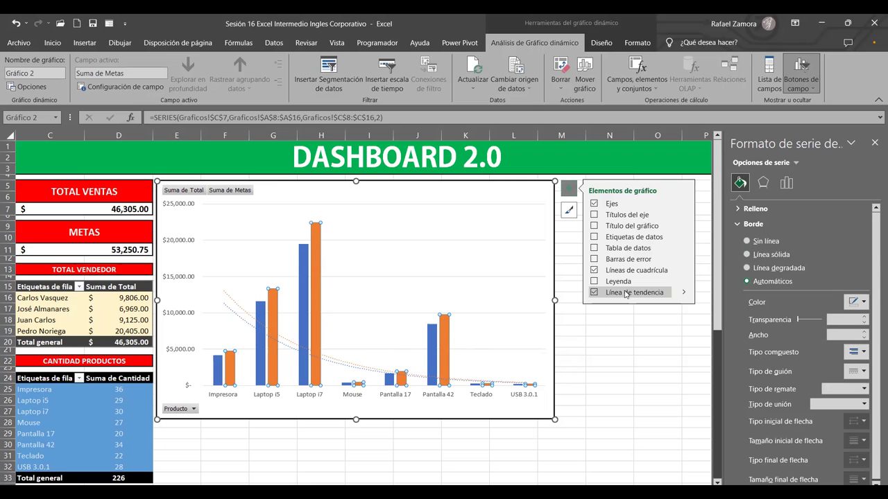
click(611, 354)
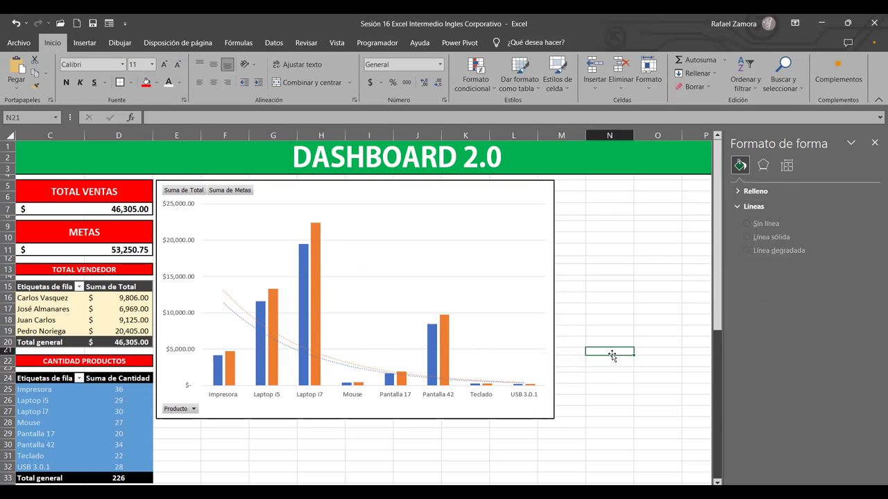
Step: Open the Opciones de línea de tendencia settings for the Suma de Metas trendline
click(617, 283)
scroll(598, 321, down, 1)
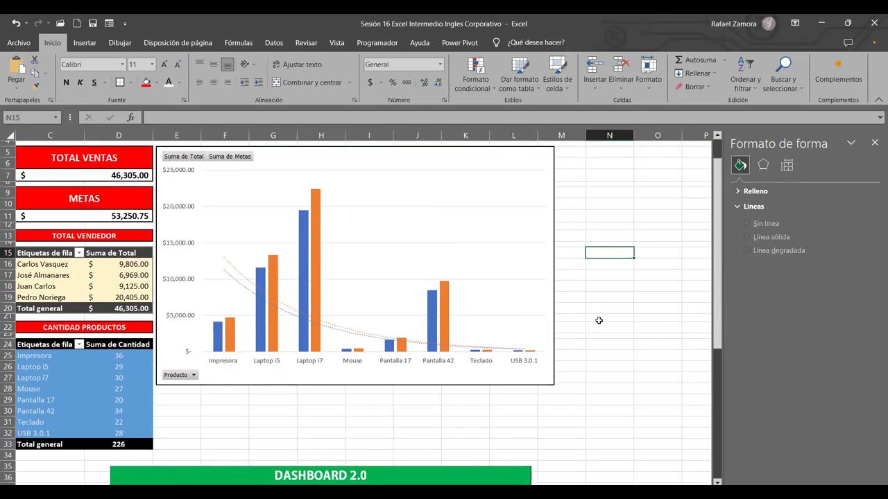
click(554, 294)
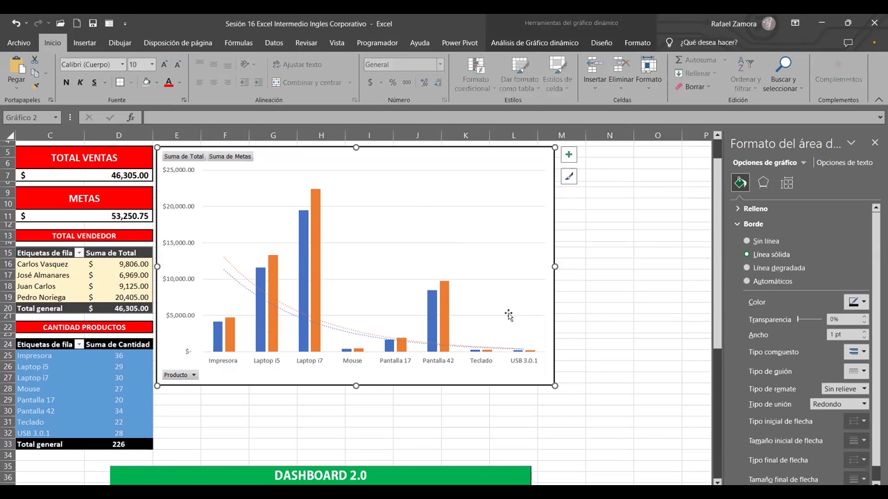
click(575, 180)
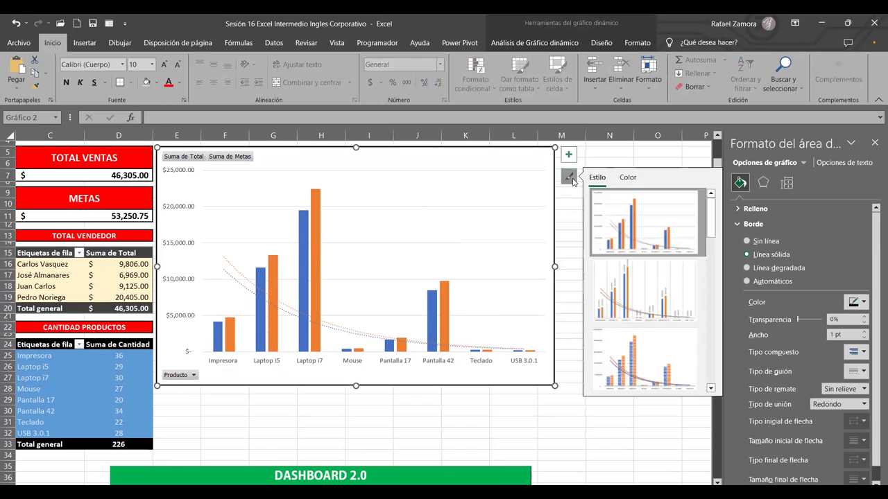
click(567, 154)
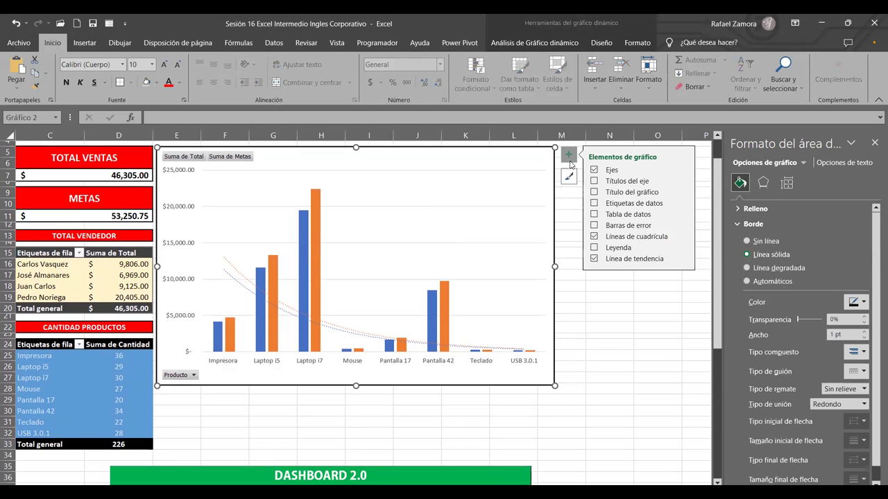
click(684, 261)
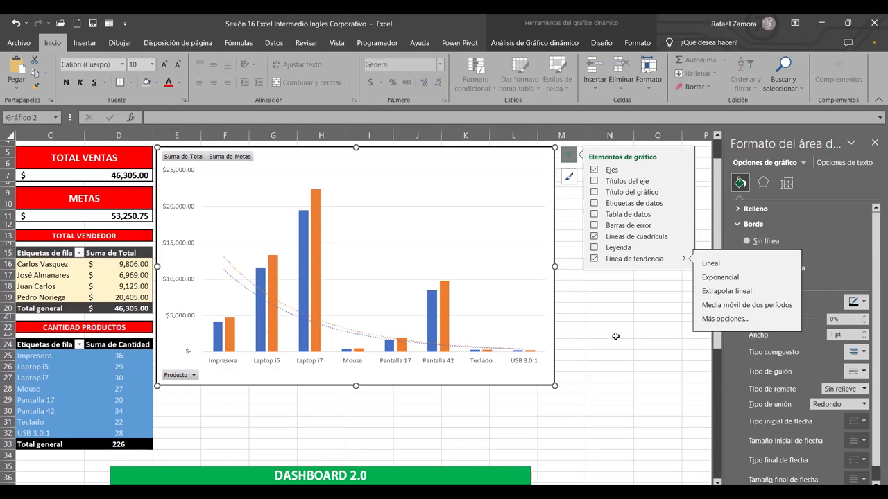
click(718, 319)
click(503, 309)
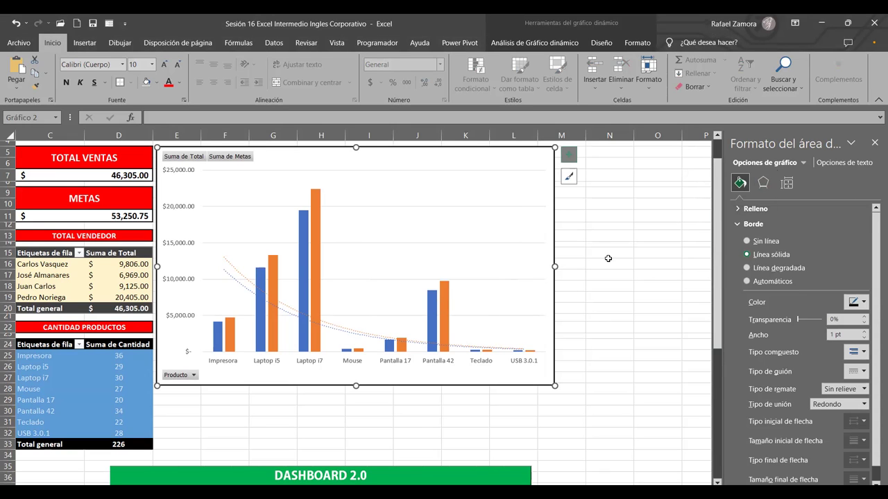
click(376, 338)
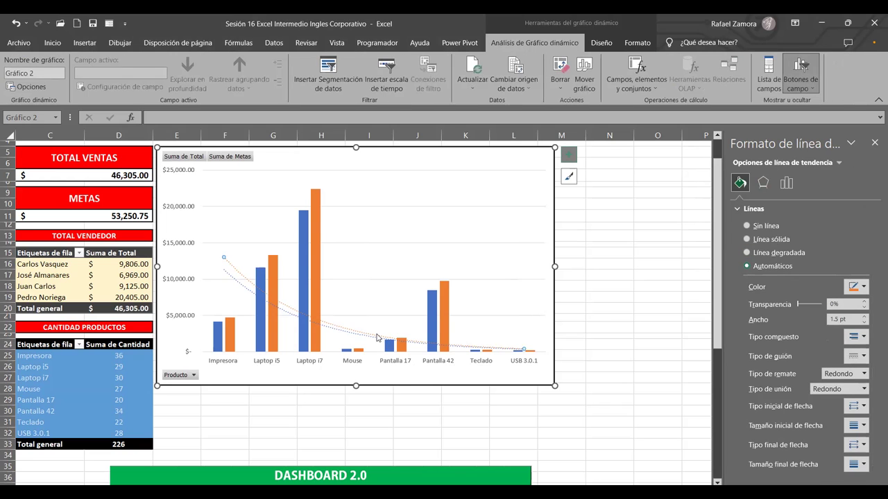
click(789, 181)
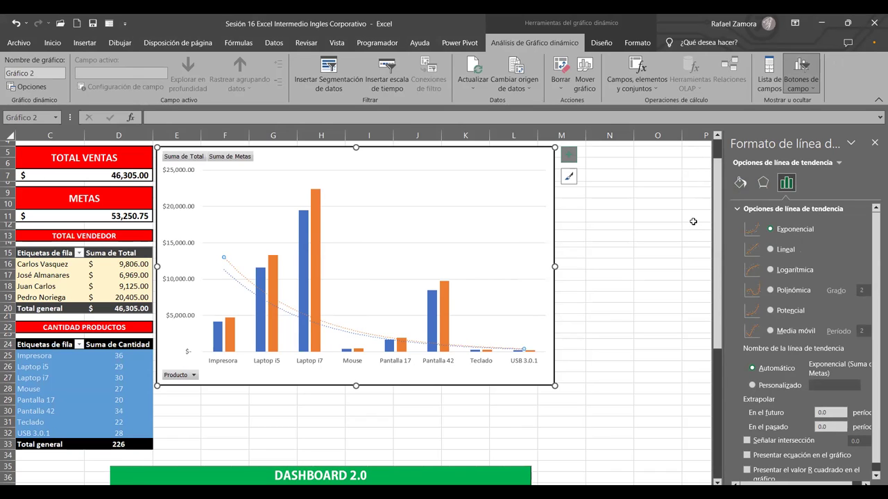
Step: Close the trendline formatting pane and deselect the chart
click(874, 142)
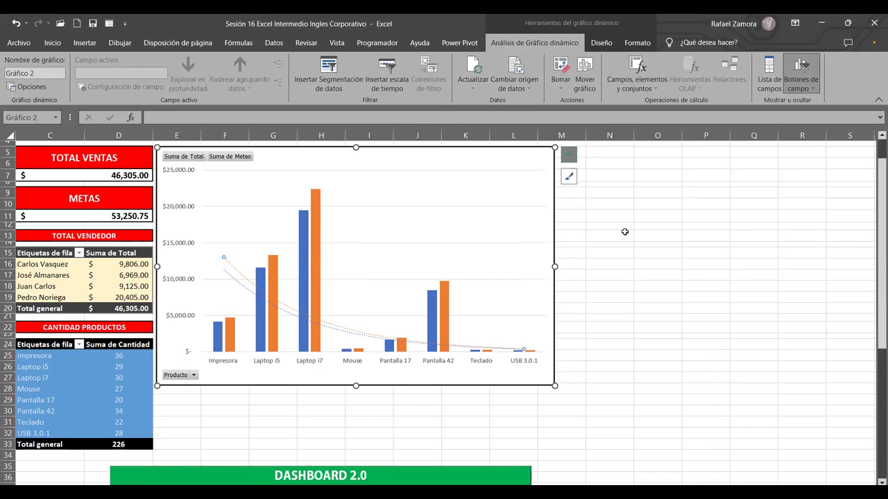
click(650, 255)
click(583, 346)
Step: Delete the old Dashboard 2.0 picture below the pivot tables
scroll(585, 349, down, 1)
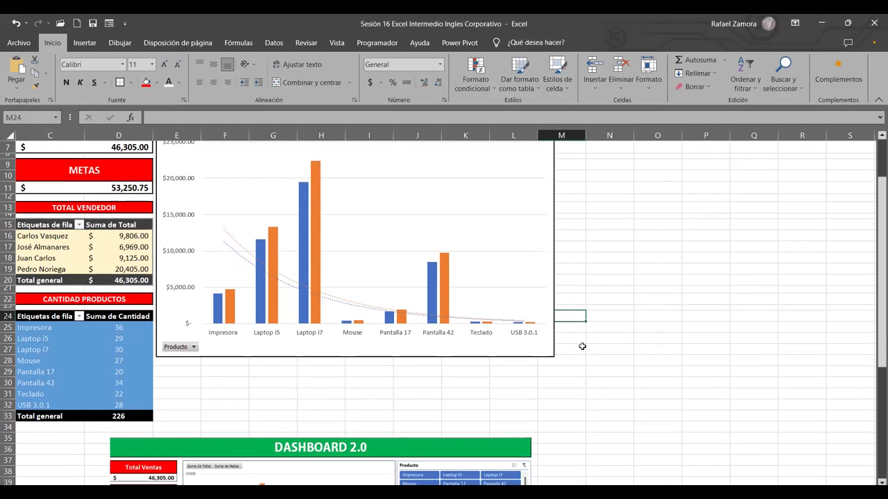
scroll(585, 350, down, 3)
scroll(585, 350, down, 5)
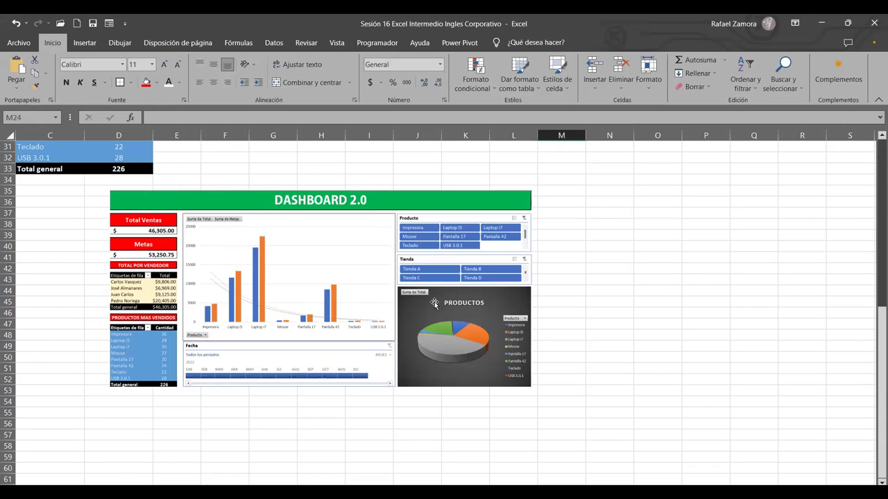
click(358, 274)
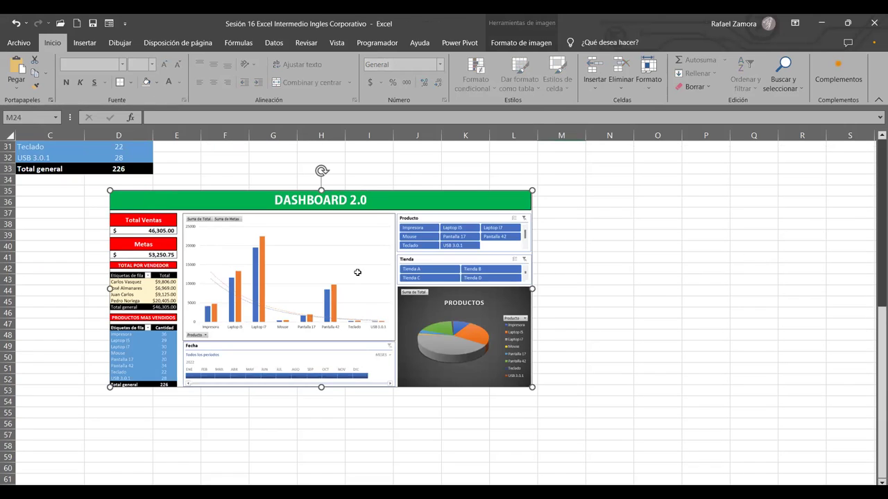
key(Delete)
scroll(456, 332, up, 5)
scroll(456, 331, up, 2)
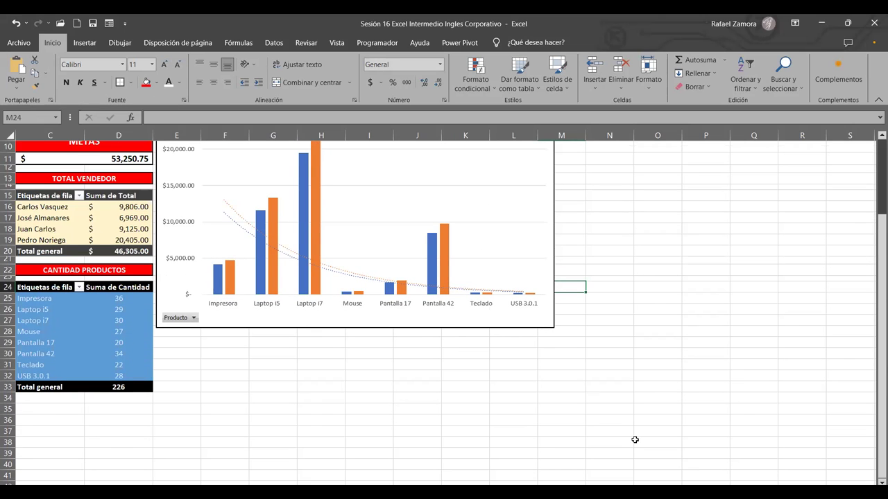
scroll(500, 375, up, 1)
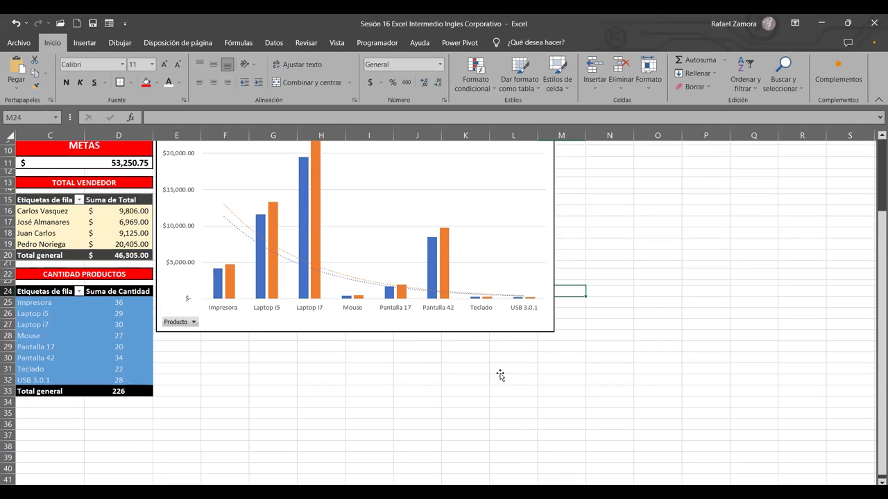
scroll(460, 380, up, 2)
scroll(458, 378, down, 2)
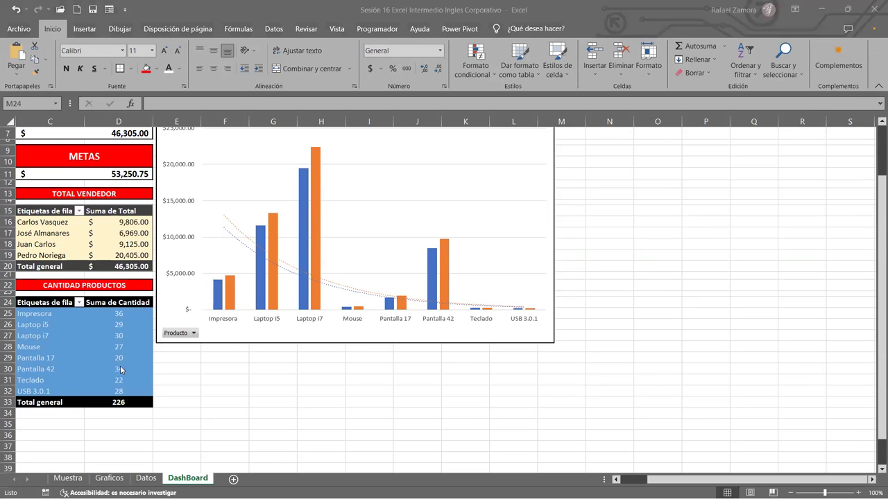
Step: Insert a timeline for the product quantity pivot table, choosing the Fecha field
click(104, 345)
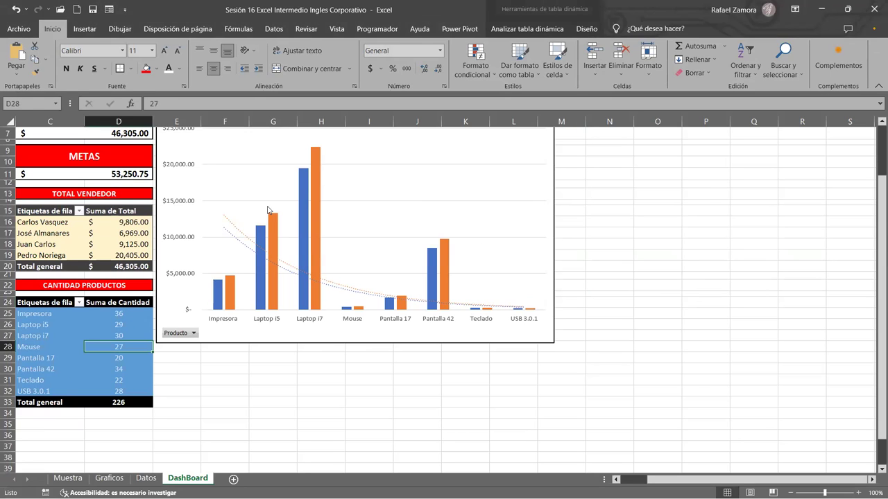
click(559, 29)
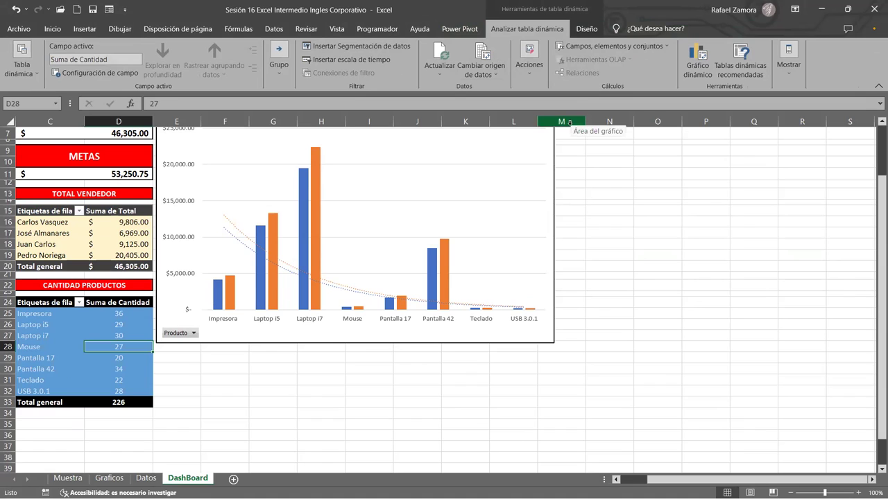
click(353, 61)
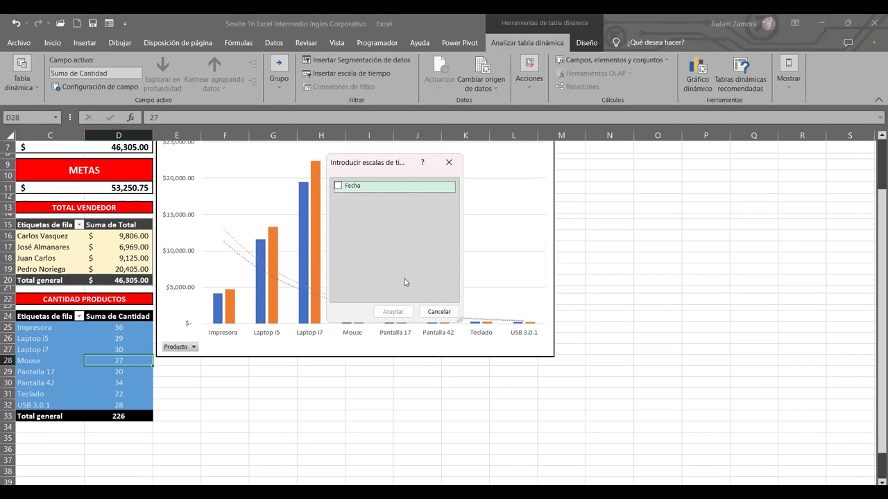
click(338, 185)
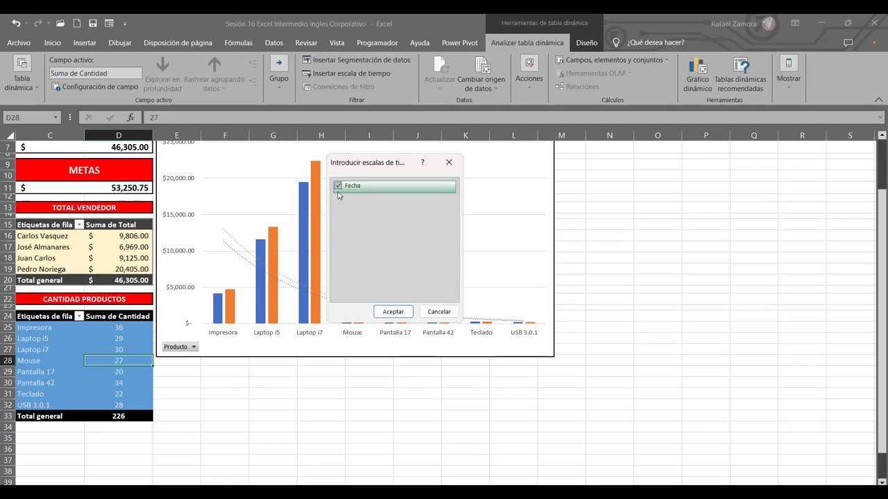
Step: Insert the Fecha timeline and drag it just below the chart's axis labels
click(407, 314)
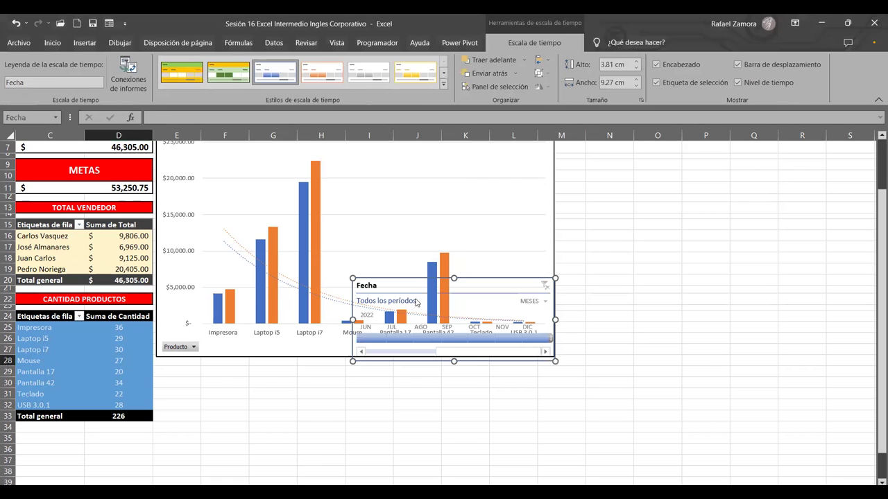
mouse_move(498, 282)
mouse_down()
mouse_move(387, 340)
mouse_move(314, 345)
mouse_up()
drag(304, 344, 305, 345)
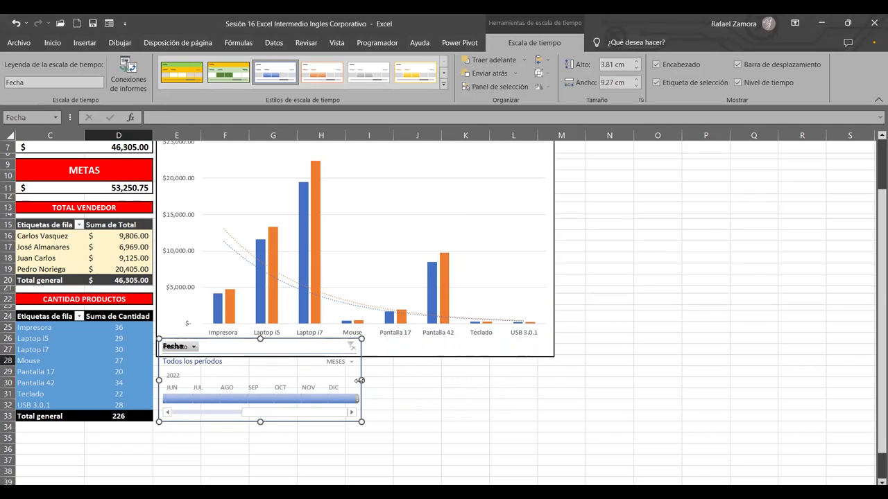
drag(360, 380, 359, 381)
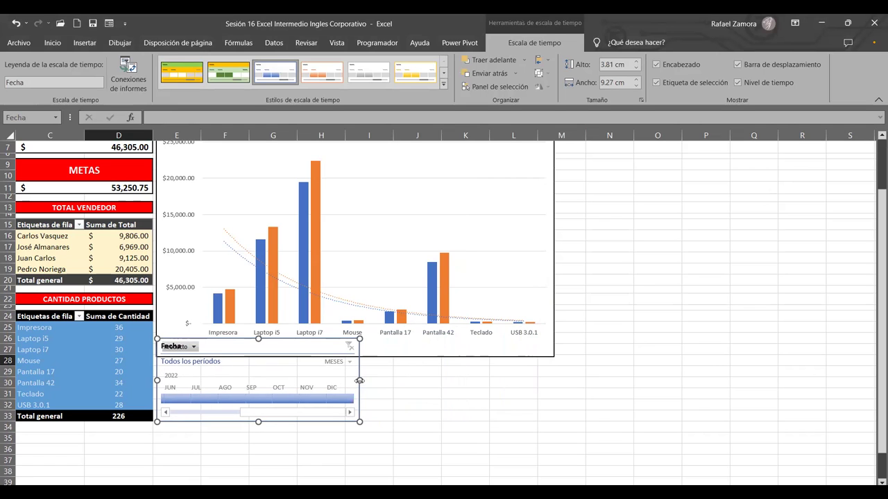
click(452, 425)
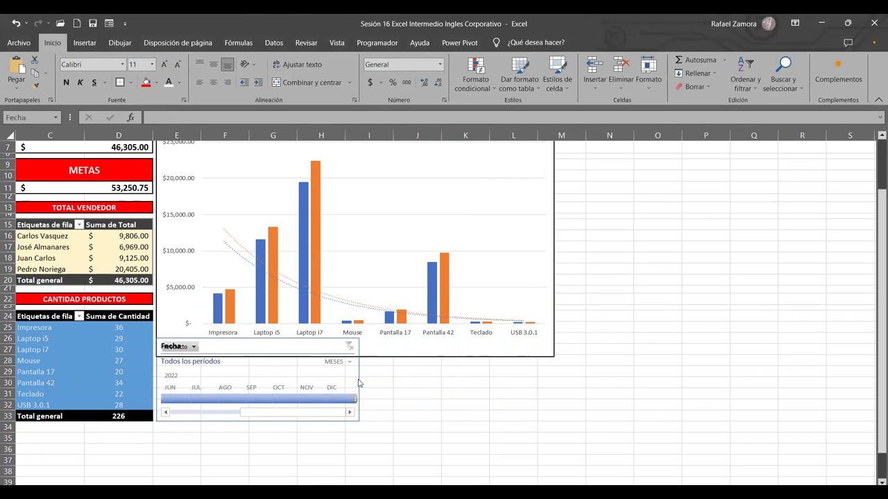
Step: Widen the Fecha timeline to match the column chart's width
click(361, 379)
click(405, 405)
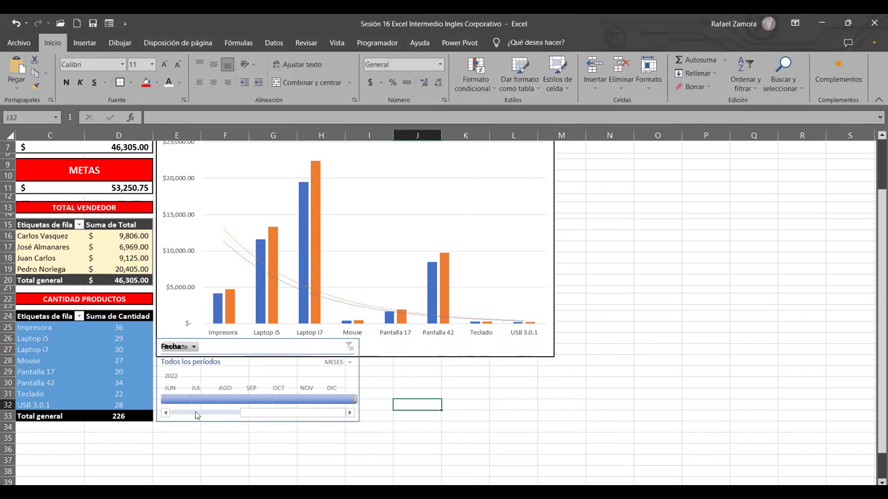
click(359, 383)
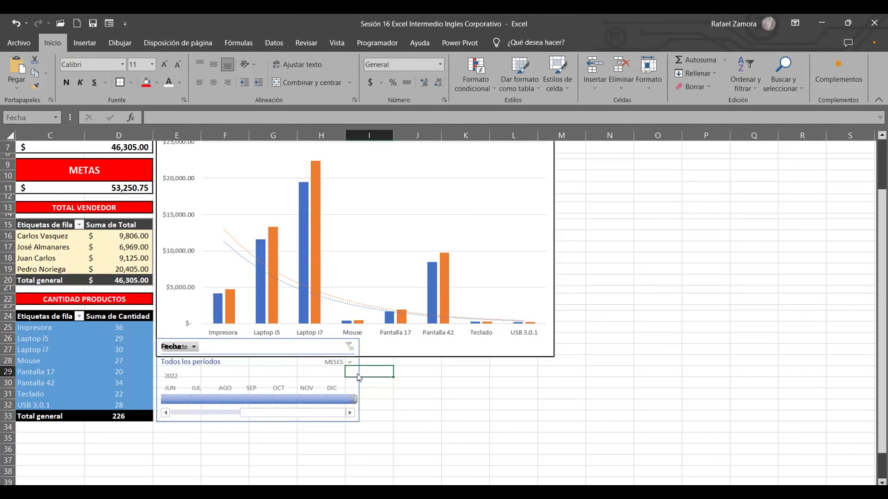
click(359, 378)
drag(359, 382, 553, 371)
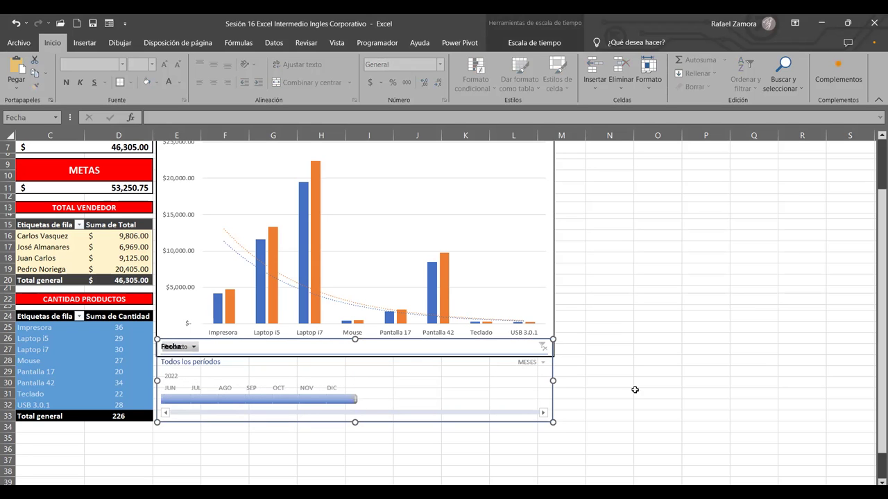
scroll(644, 390, up, 2)
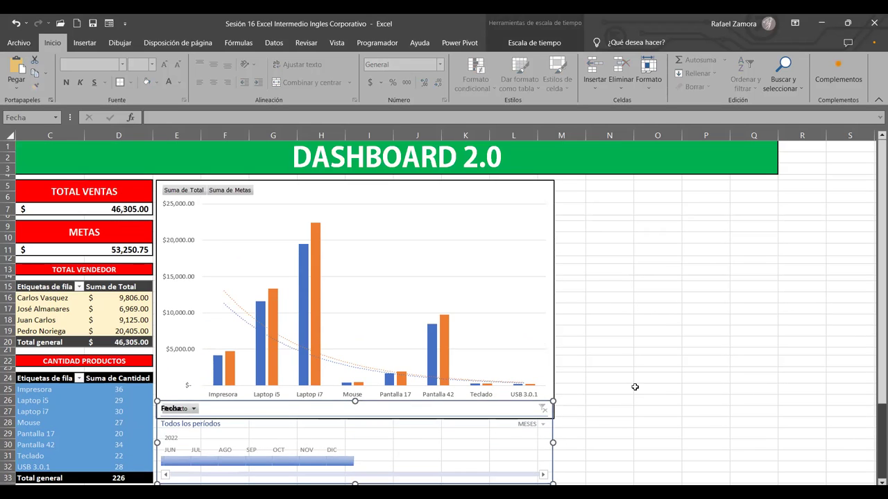
scroll(628, 384, down, 2)
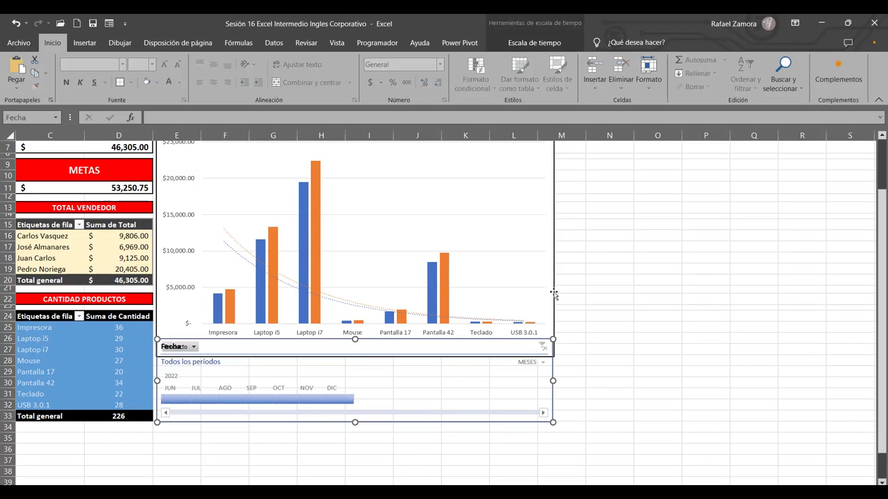
Step: Shorten the column chart from its bottom edge and move the timeline up against it
click(552, 296)
drag(555, 360, 550, 323)
click(624, 372)
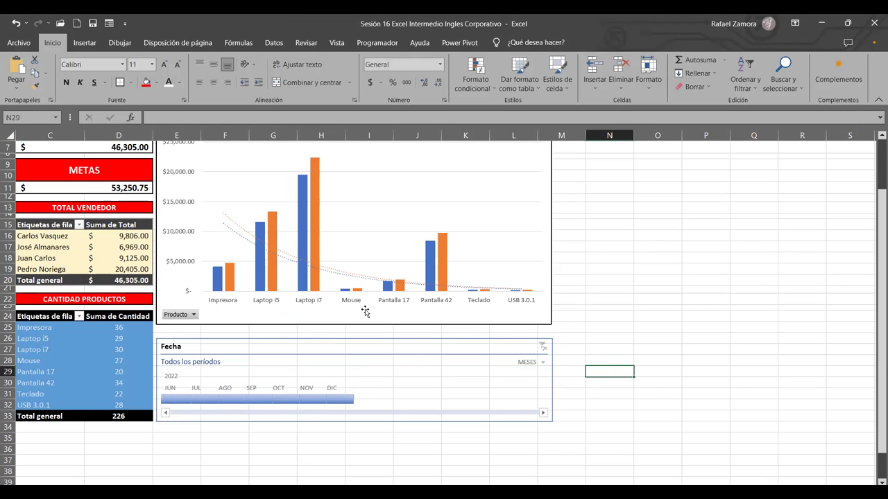
click(351, 339)
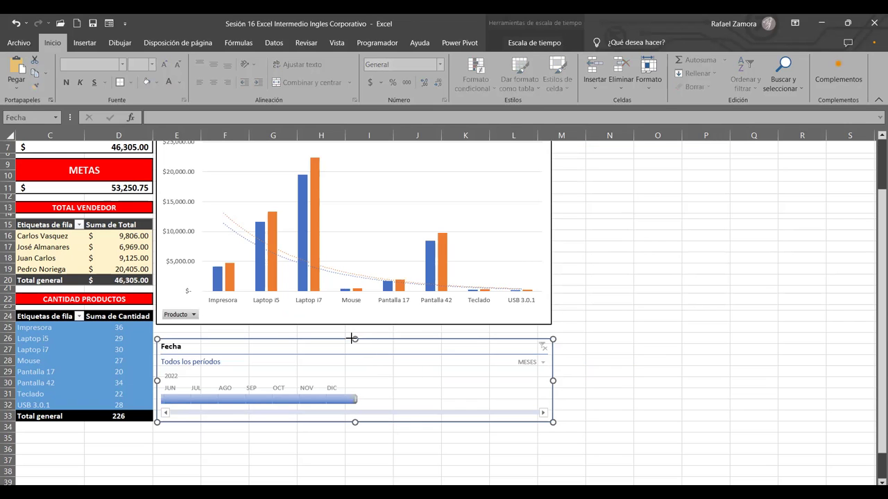
drag(352, 338, 351, 329)
click(629, 347)
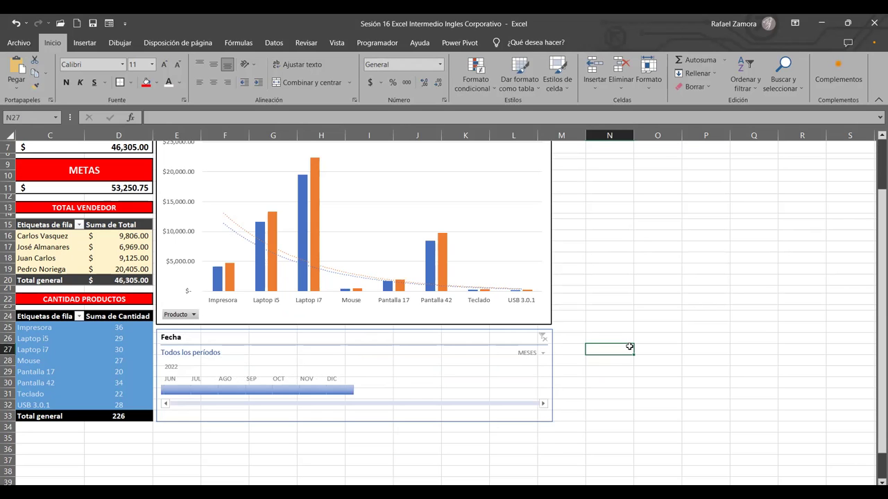
scroll(629, 347, up, 2)
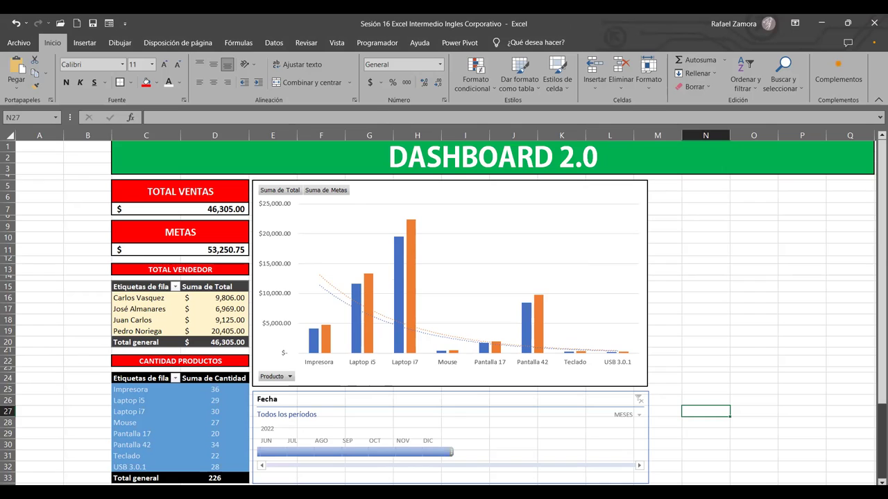
Step: Apply the first Oscuro style to the Fecha timeline, giving it a deep blue period bar
click(735, 340)
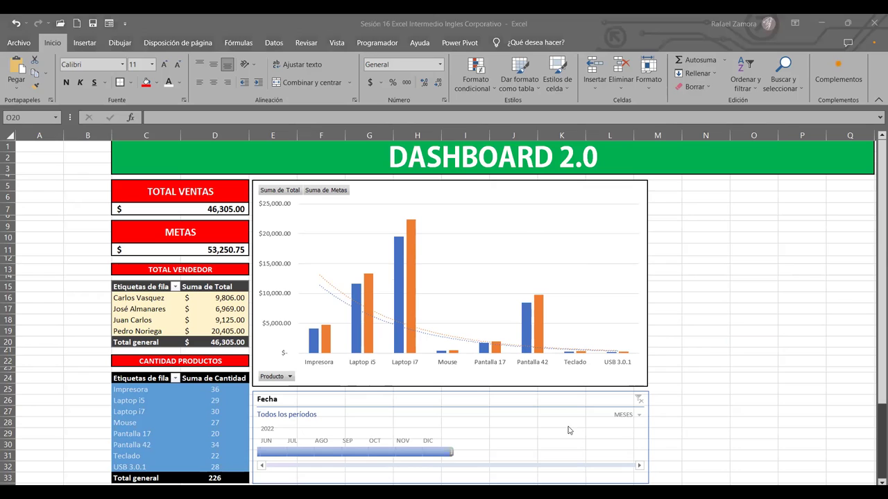
click(645, 424)
click(646, 431)
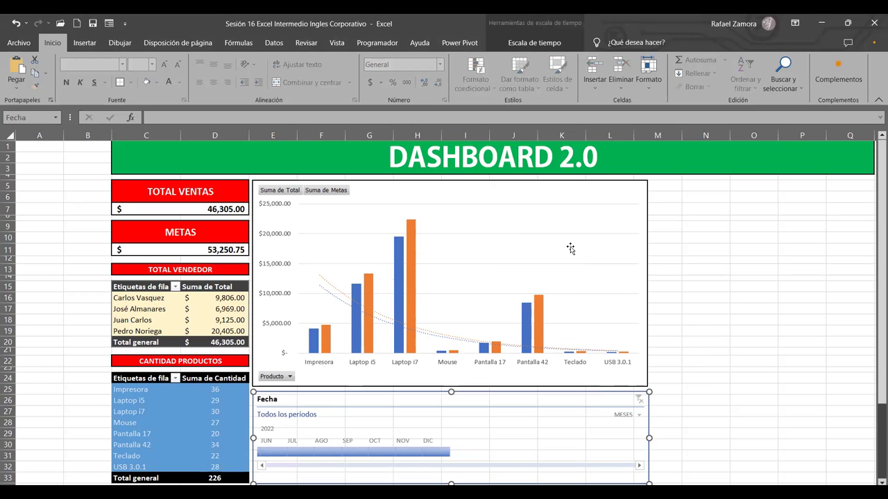
click(539, 43)
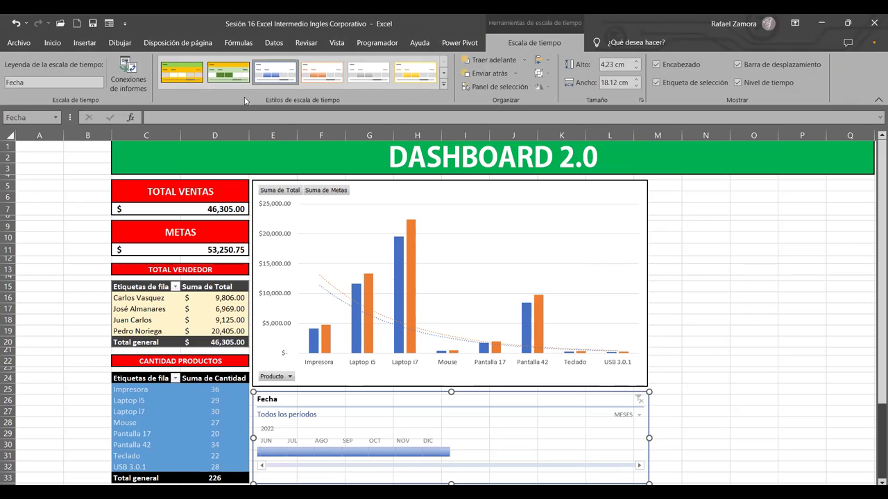
click(442, 84)
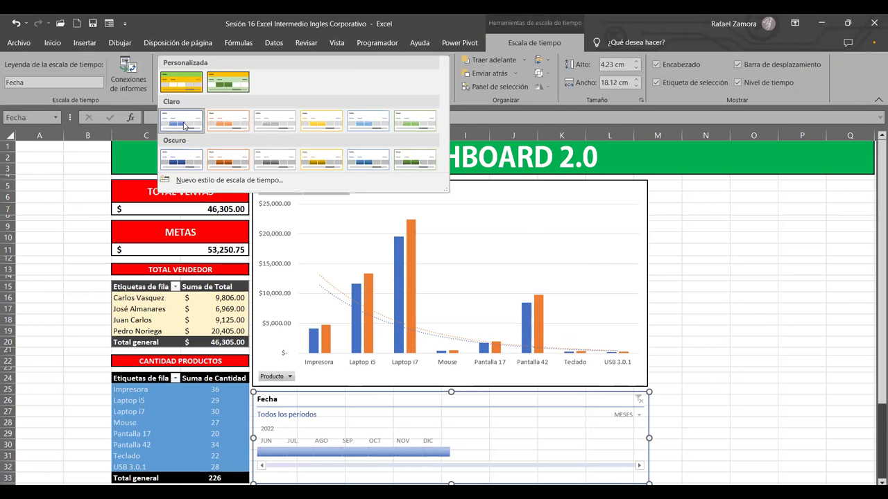
click(174, 169)
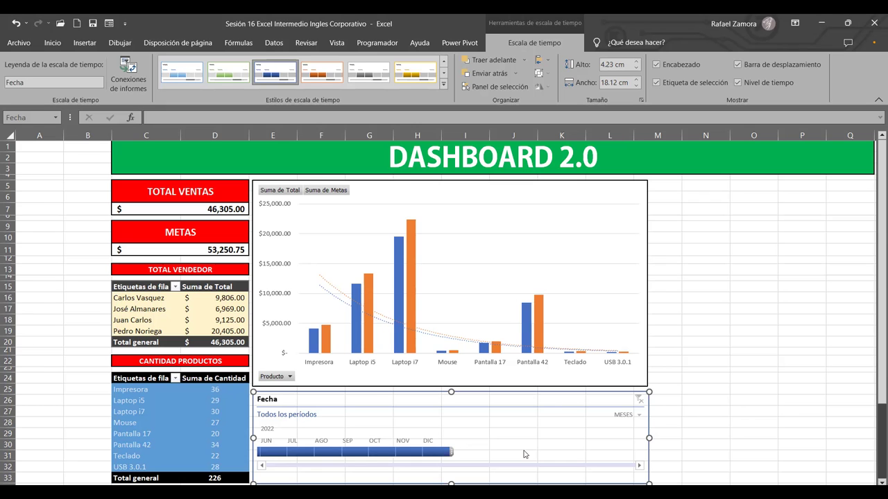
click(742, 434)
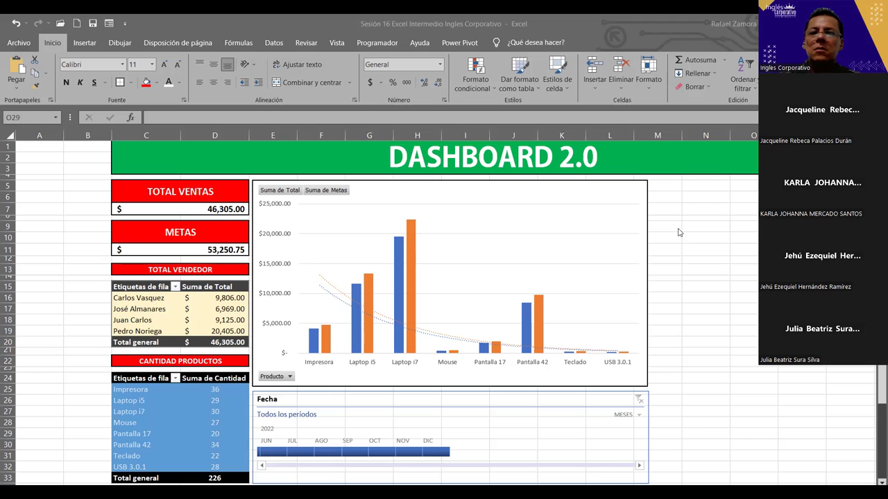
click(679, 268)
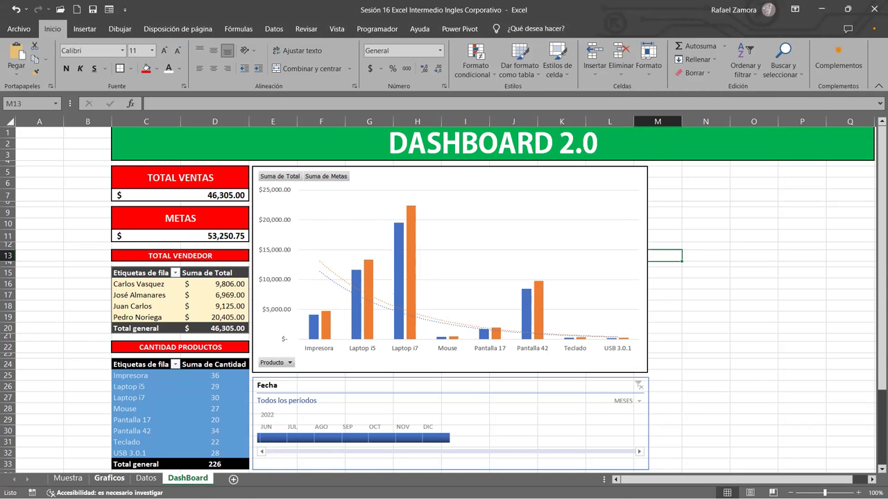
Step: Show the pivot field list from the Cantidad pivot on the DashBoard sheet
click(109, 478)
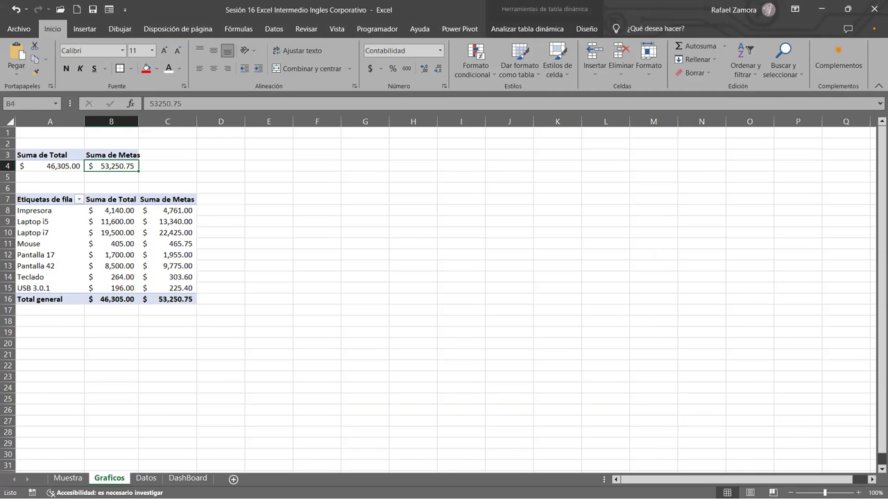
click(204, 480)
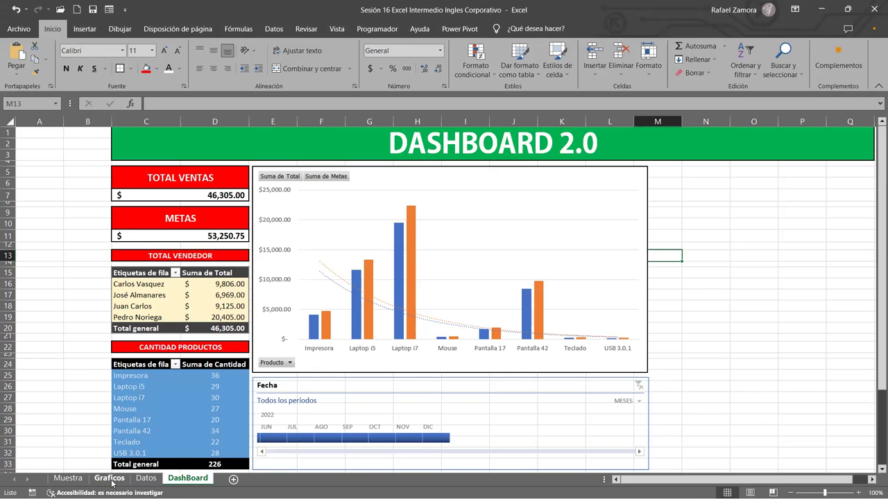
click(172, 425)
click(215, 397)
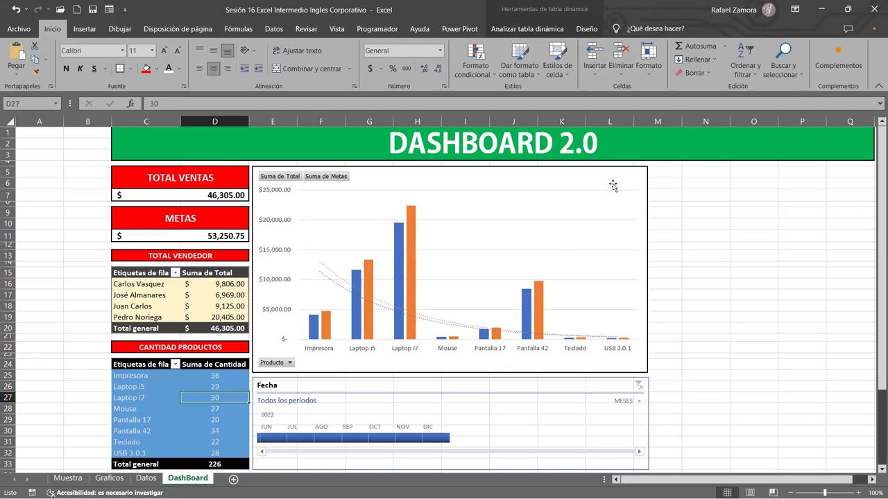
right_click(196, 394)
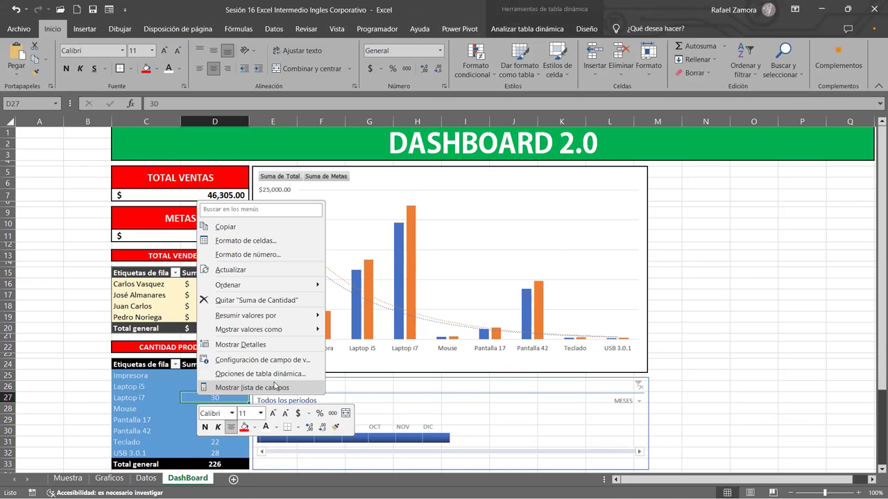
click(276, 386)
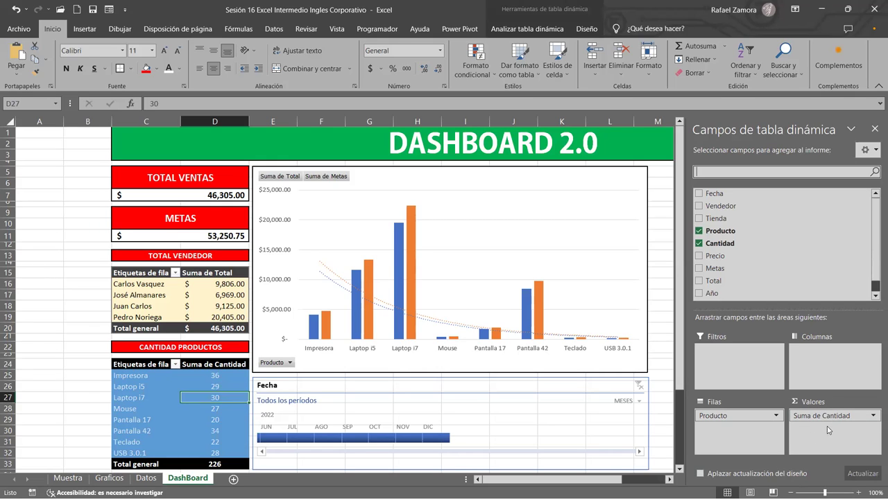
Step: Check the salesperson totals pivot's Vendedor field, then go back to the Graficos sheet
click(174, 298)
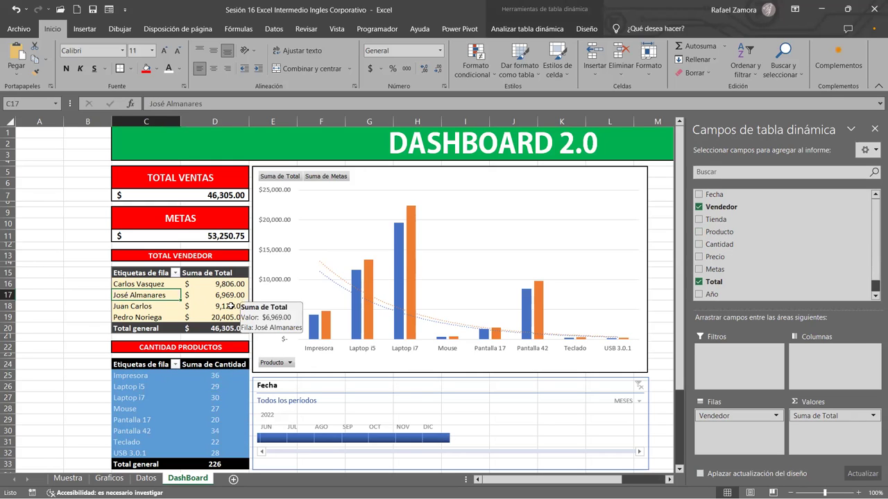
click(725, 417)
key(Escape)
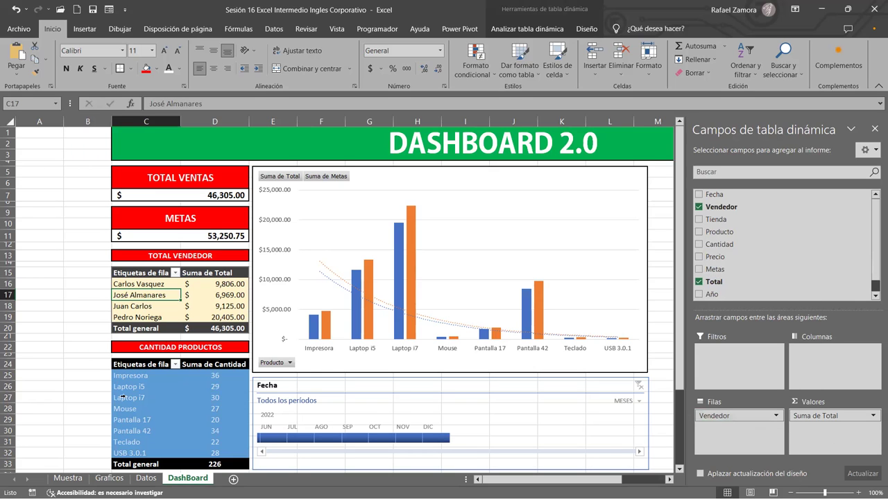
click(118, 482)
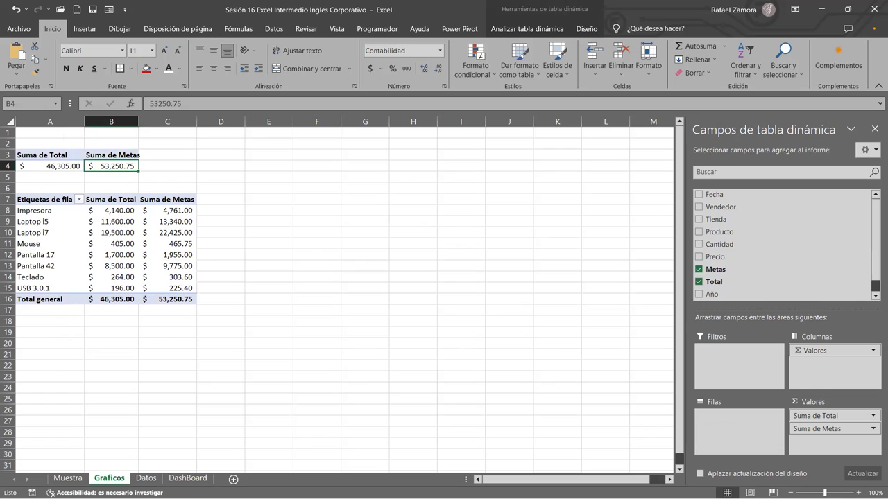
click(124, 247)
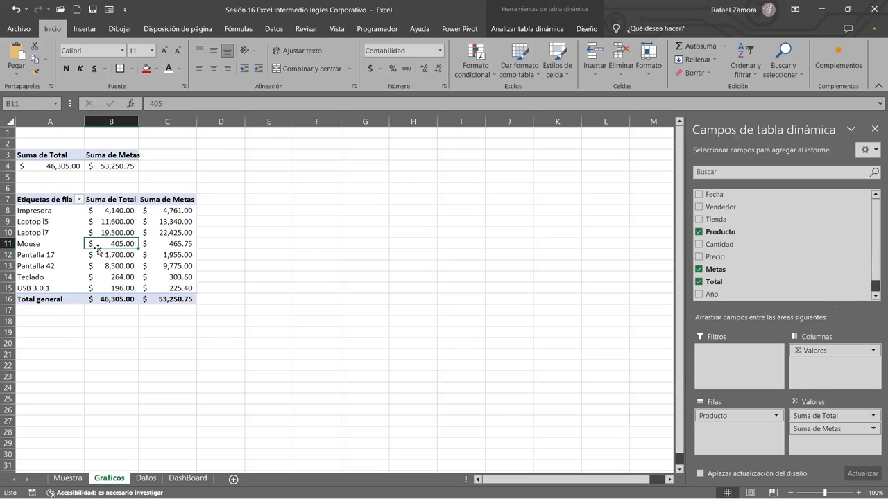
click(109, 233)
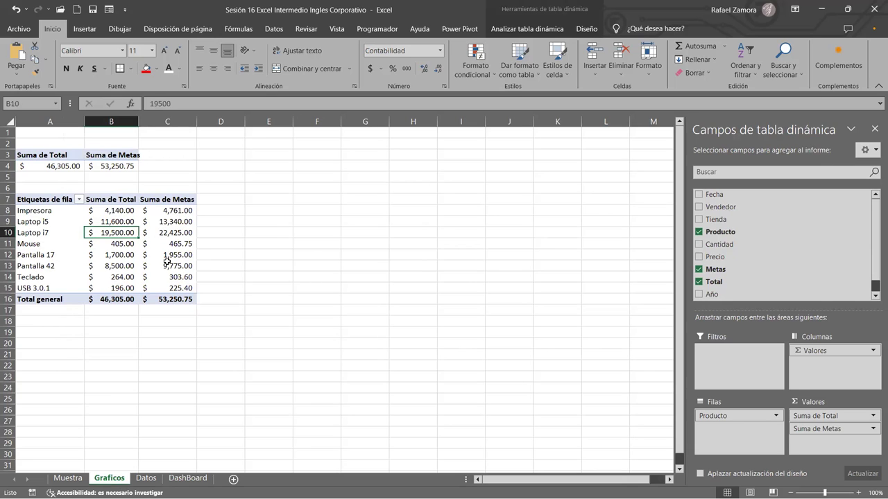
click(168, 263)
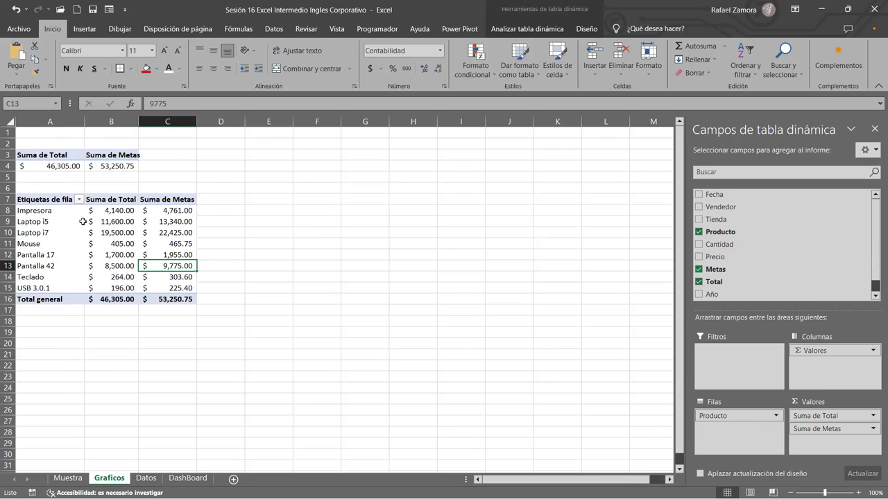
click(69, 242)
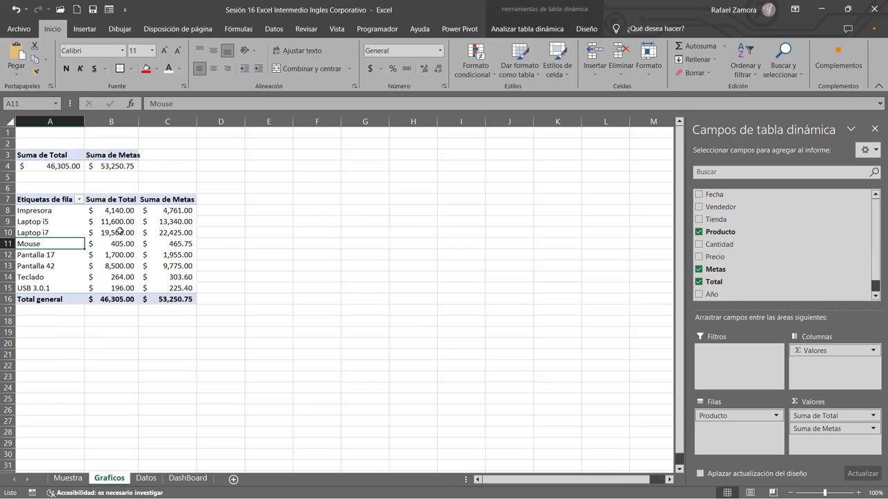
click(119, 231)
drag(721, 206, 835, 351)
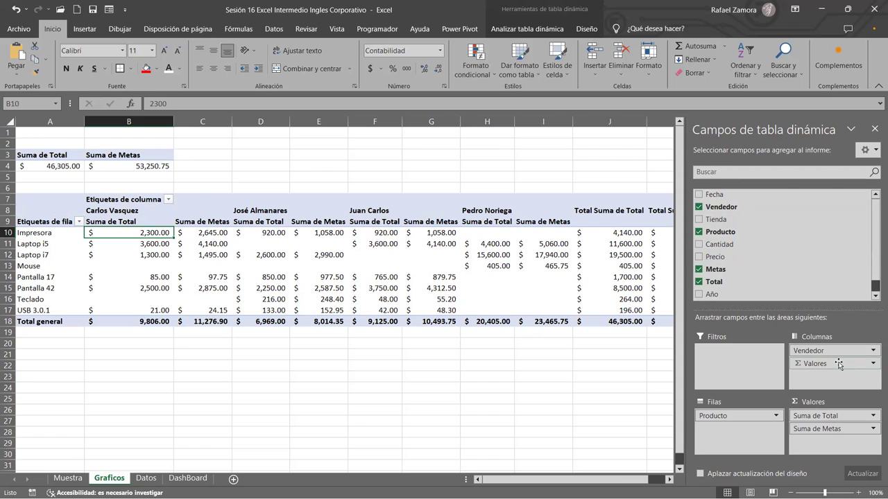
drag(836, 351, 816, 254)
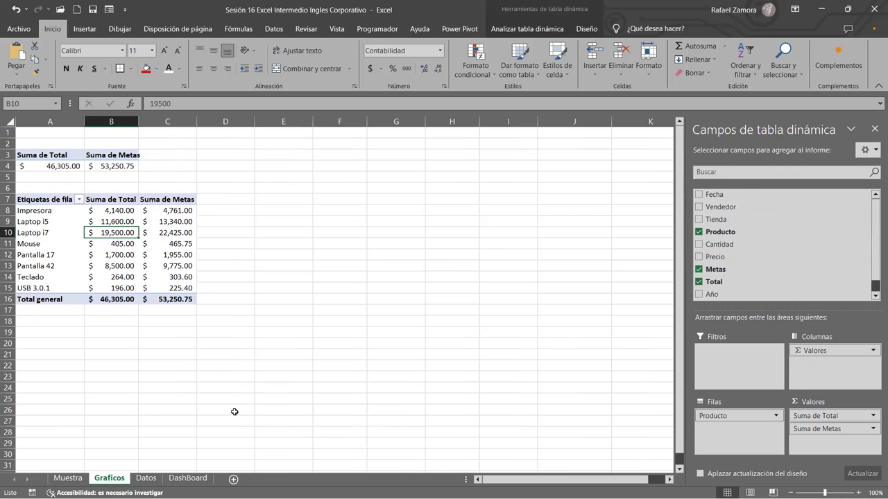
Step: Return to the DashBoard sheet and close the field list by selecting an empty cell
click(187, 479)
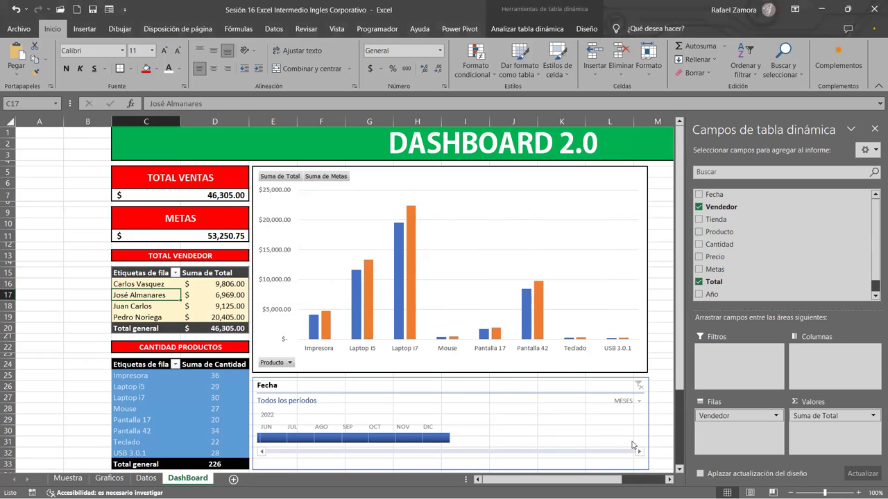
click(667, 430)
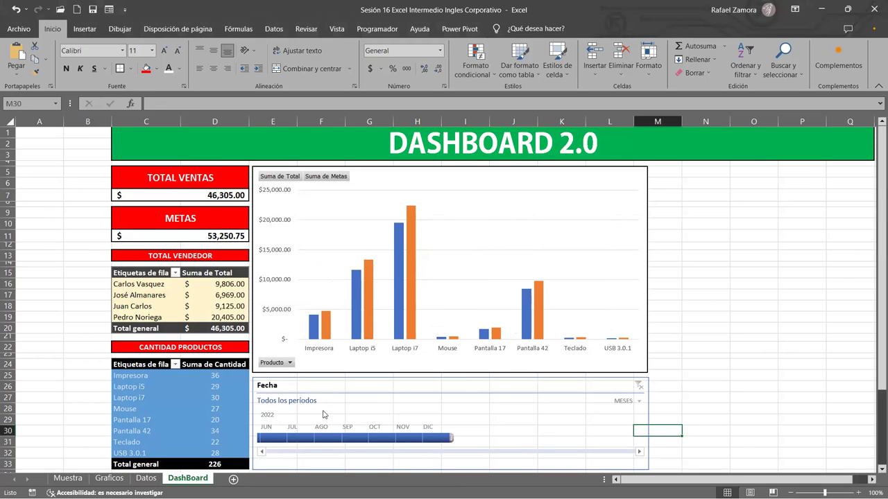
click(68, 478)
click(109, 478)
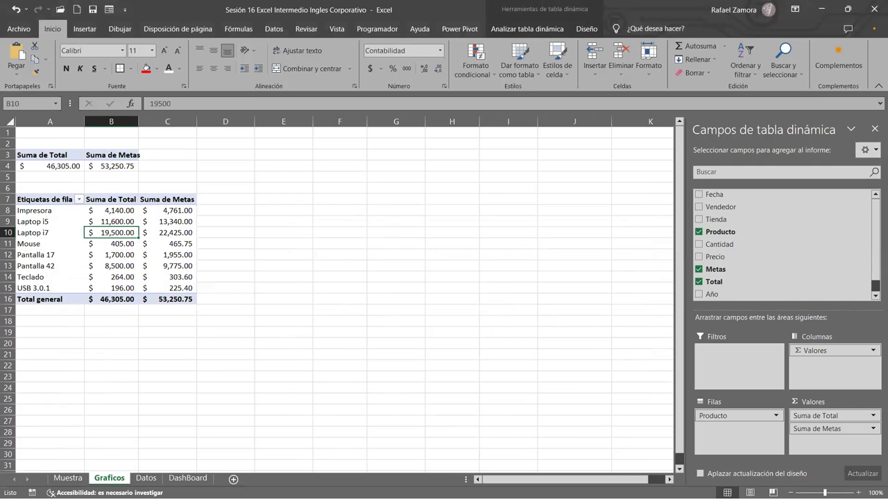
click(188, 477)
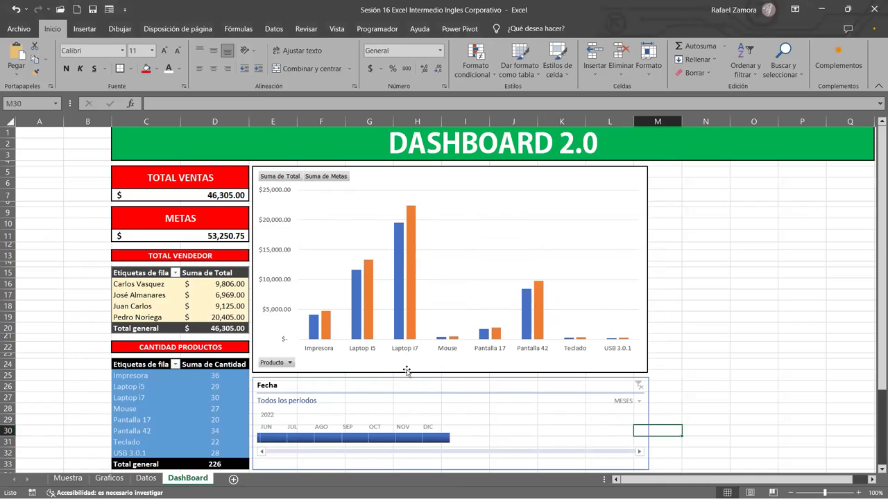
click(761, 386)
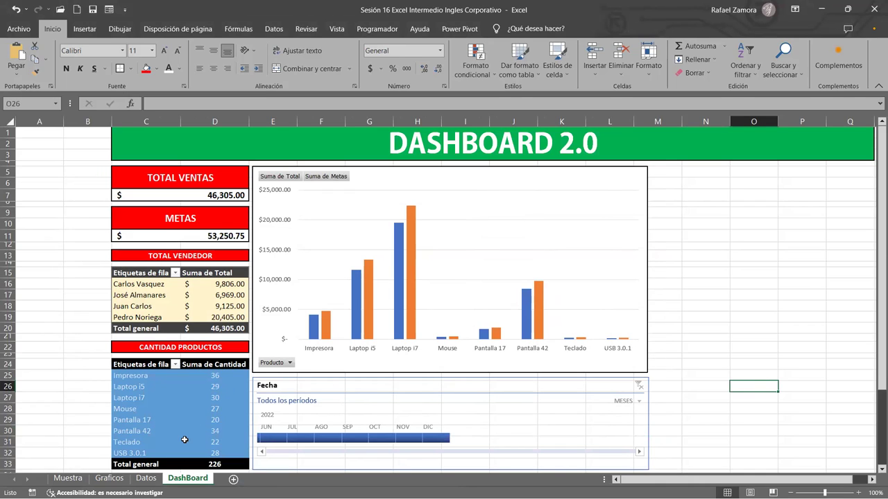
mouse_move(184, 439)
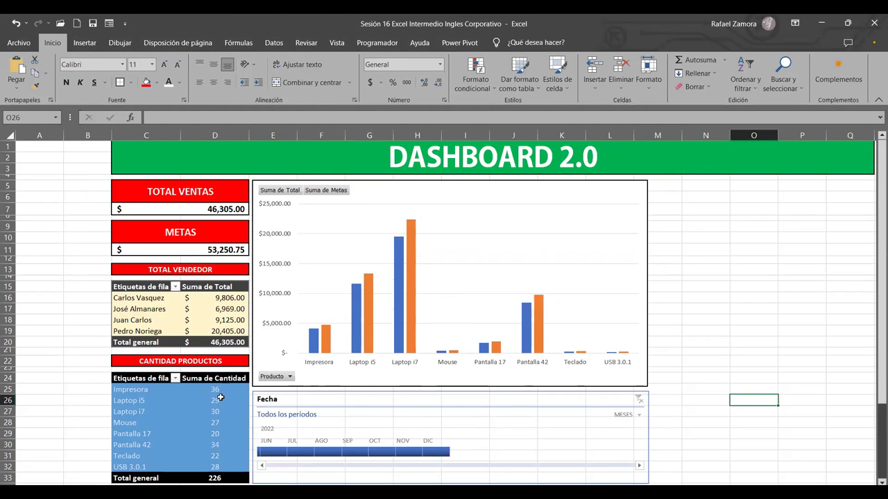
Step: Start Insertar Segmentación de datos for the Cantidad pivot with Tienda and Producto ticked
click(220, 397)
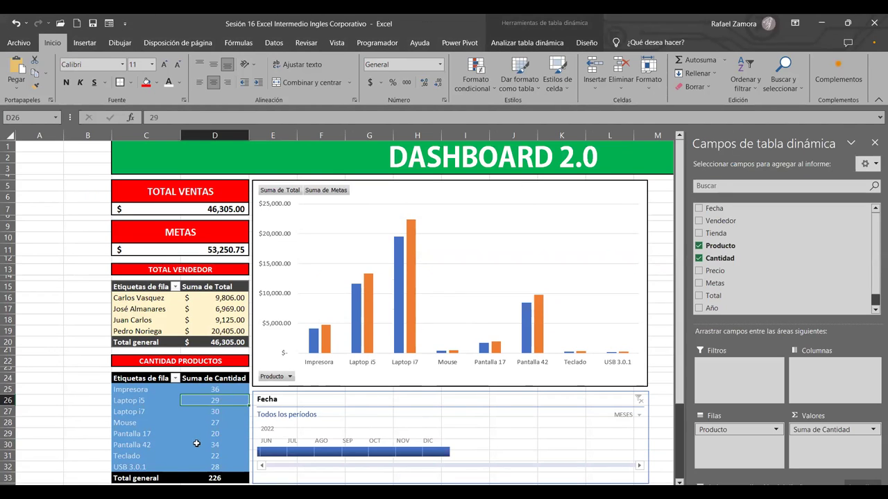
mouse_move(212, 430)
click(538, 43)
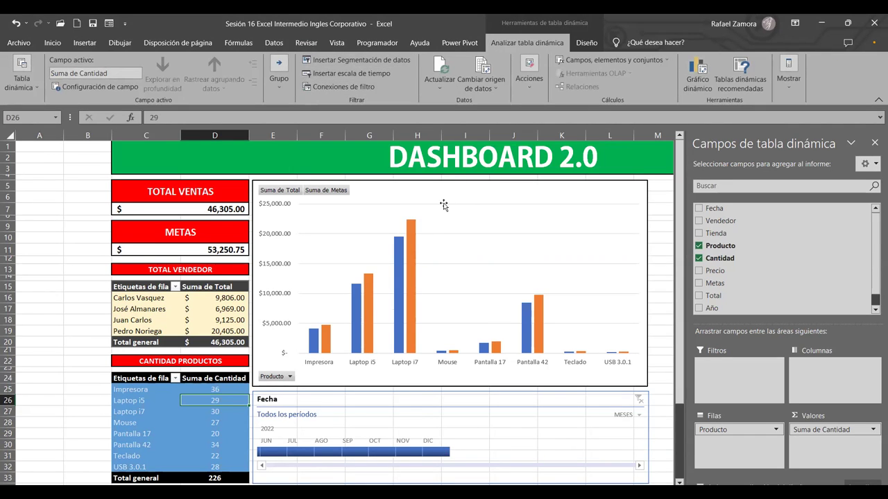
click(388, 61)
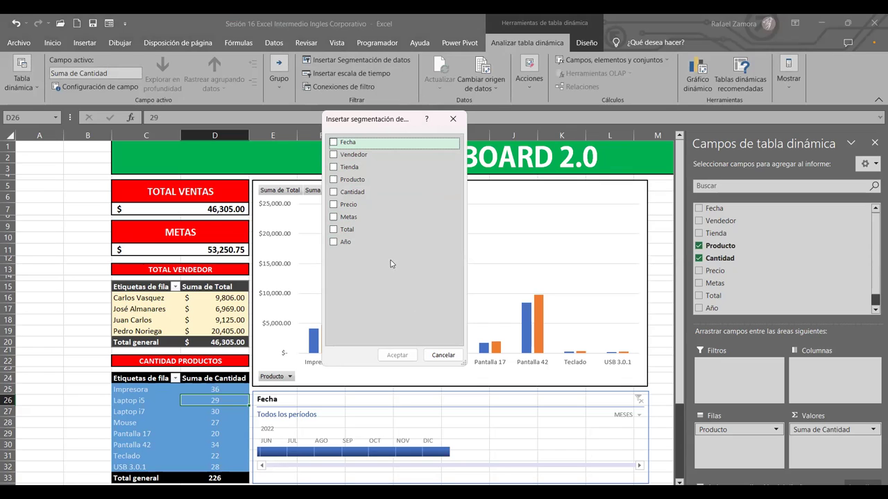
click(377, 174)
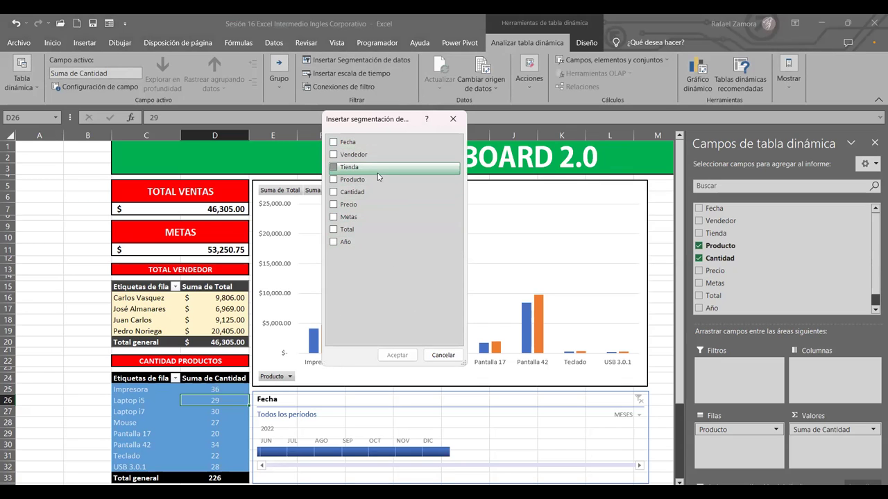
click(333, 180)
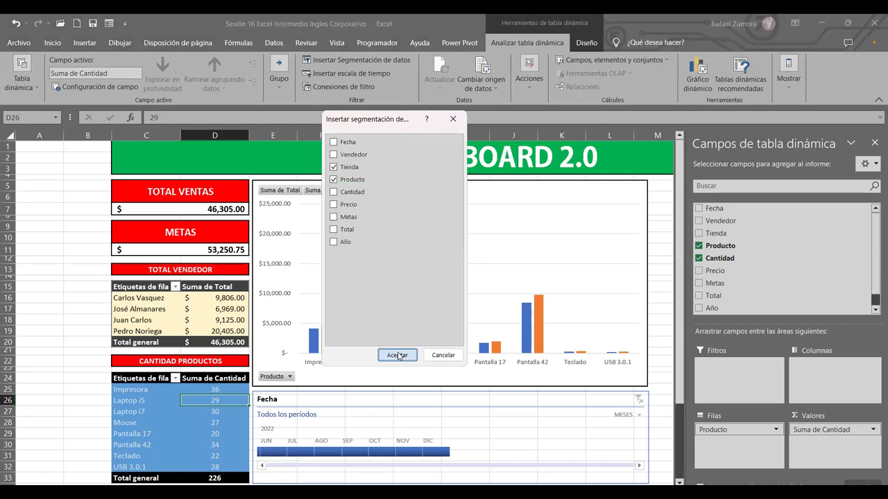
Step: Create the Tienda and Producto slicers, placing Producto right of the chart and Tienda beneath it
click(398, 356)
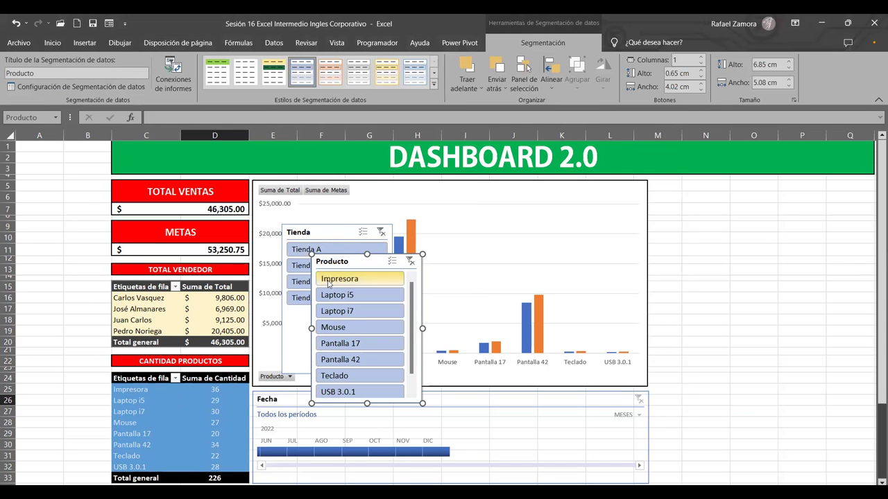
drag(337, 263, 682, 194)
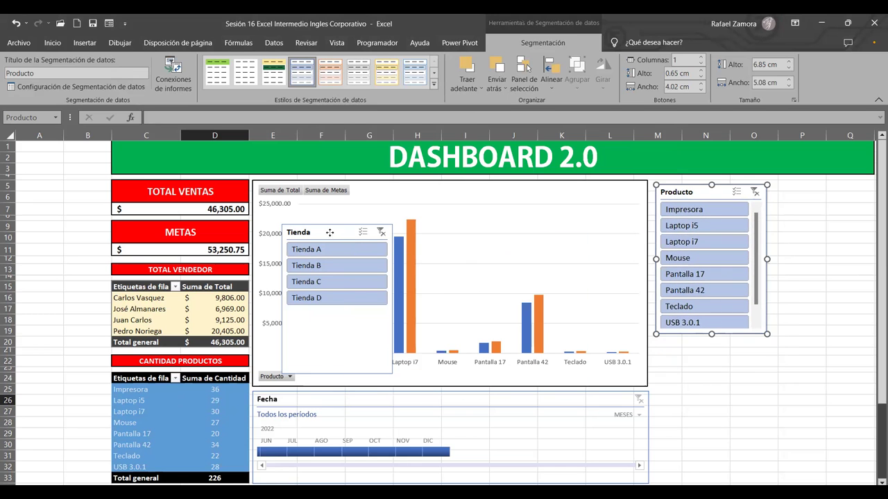
drag(358, 243, 694, 351)
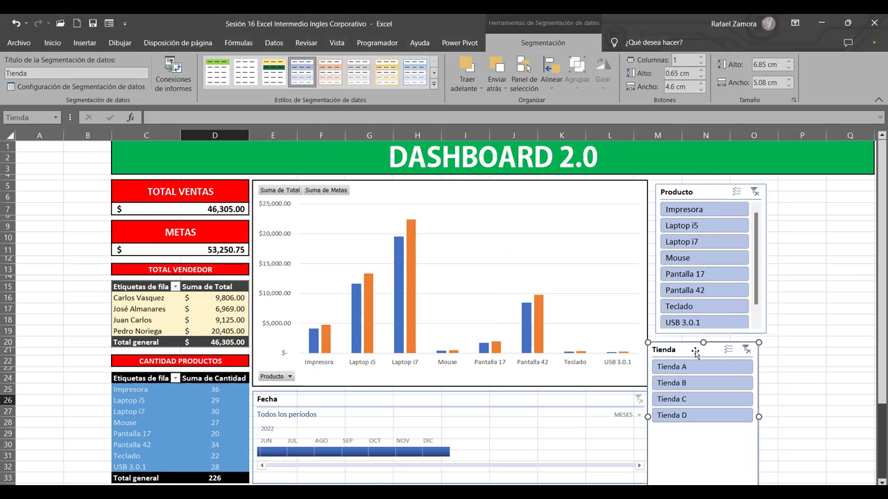
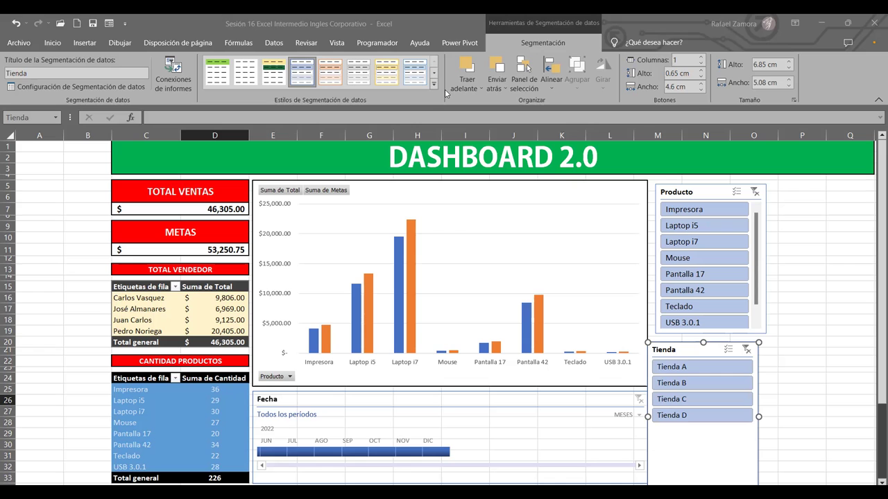
Step: Nudge the Producto slicer up beside the chart and widen it to the dashboard's right edge
click(484, 402)
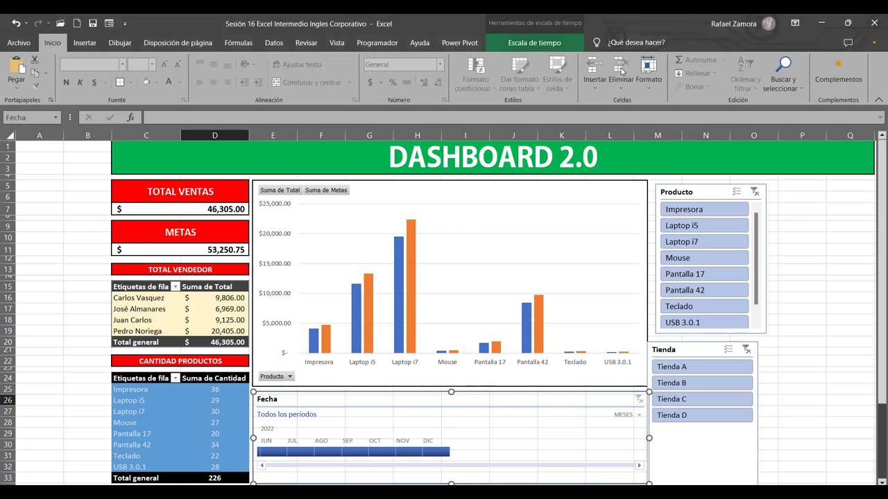
click(785, 277)
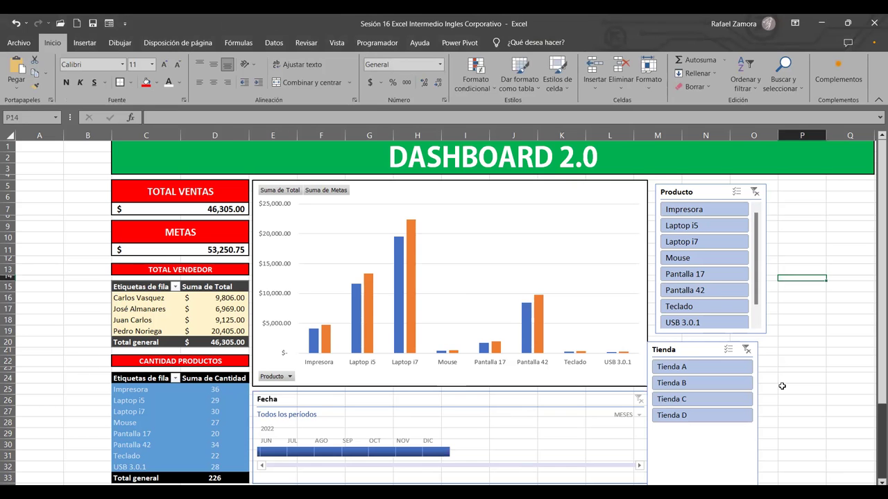
scroll(735, 333, right, 1)
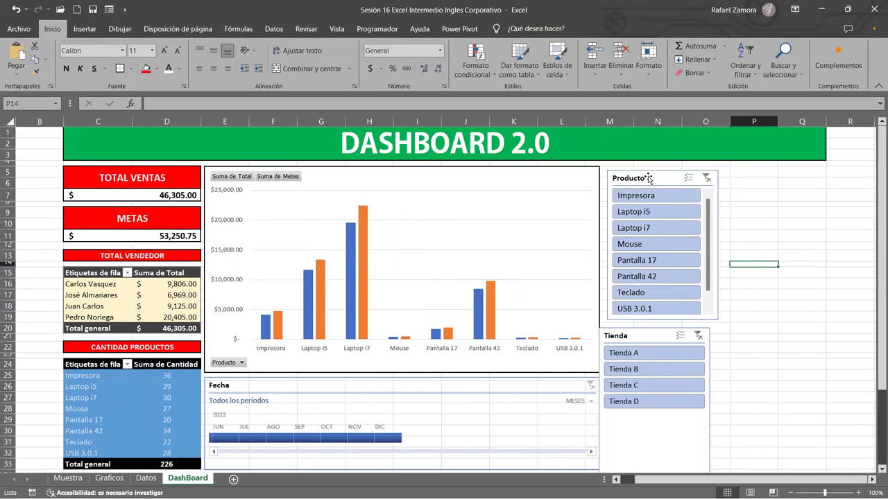
drag(648, 179, 641, 177)
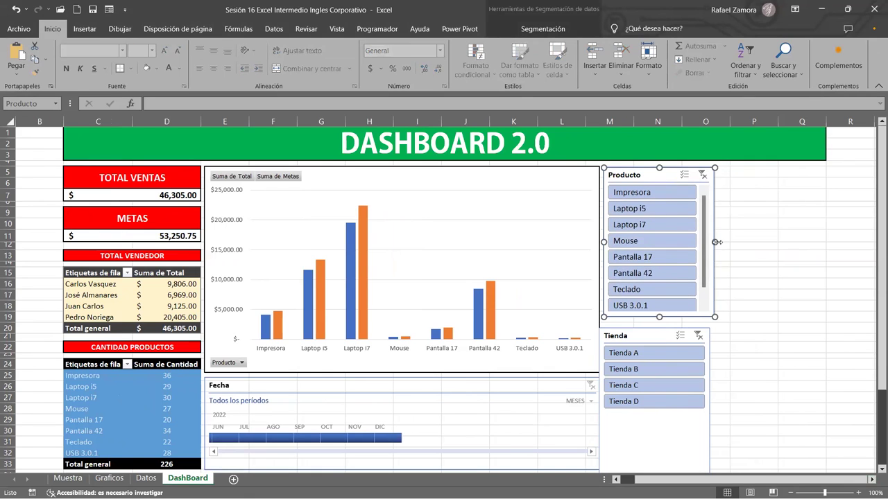
drag(716, 242, 823, 237)
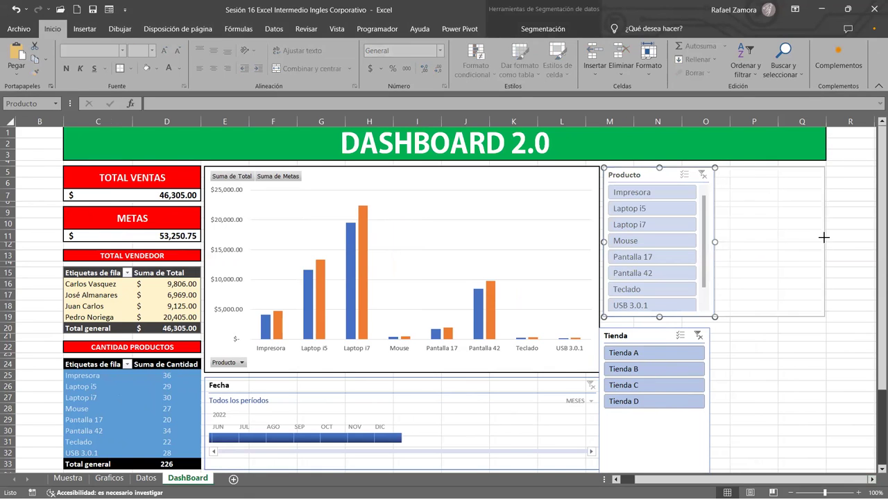
Step: Lay out the Producto slicer's eight buttons in 3 columns and shorten it to 3.56 cm
drag(823, 238, 826, 240)
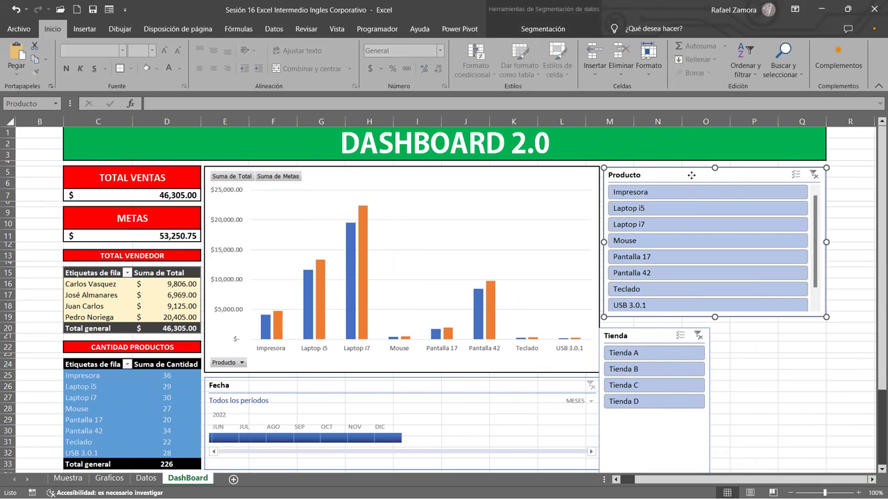
click(568, 37)
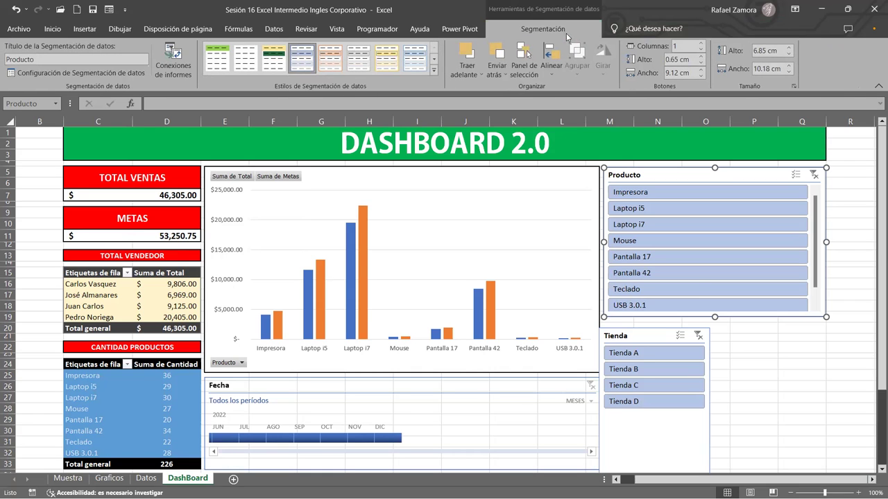
click(700, 43)
click(700, 43)
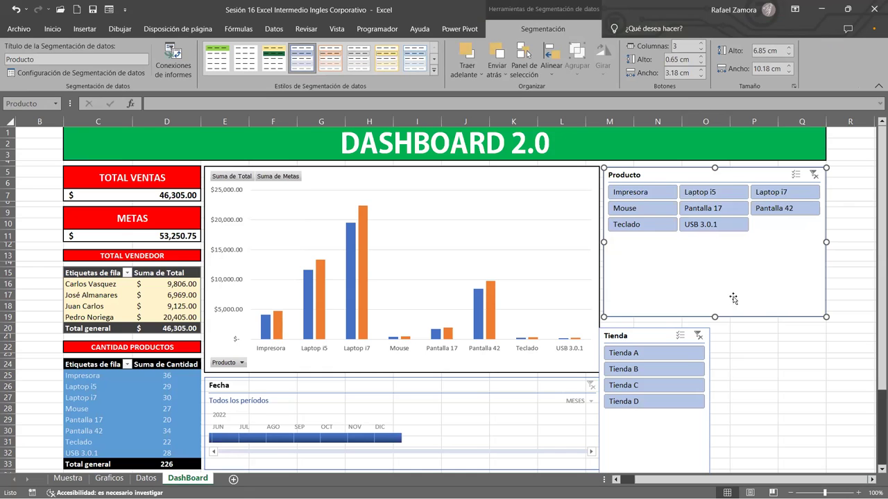
drag(714, 317, 707, 244)
click(758, 307)
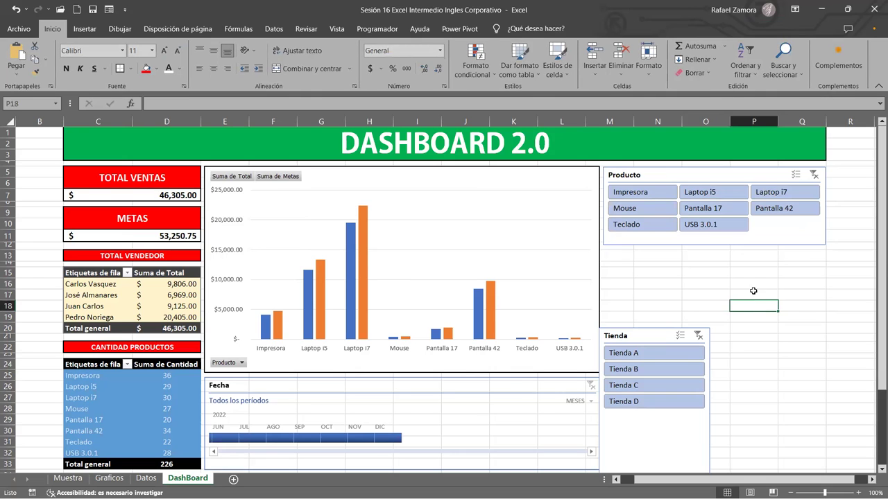
Step: Move the Tienda slicer under Producto and widen it to 10.14 cm to match
drag(646, 332, 652, 261)
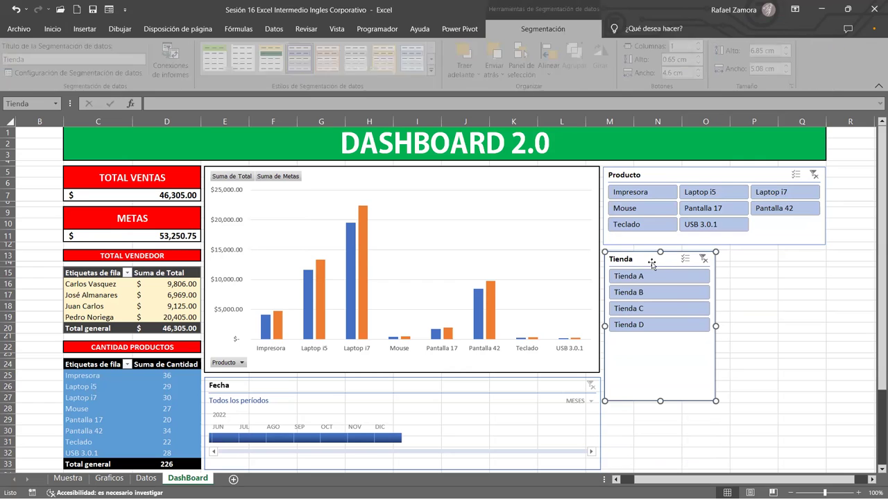
drag(716, 326, 825, 317)
click(849, 319)
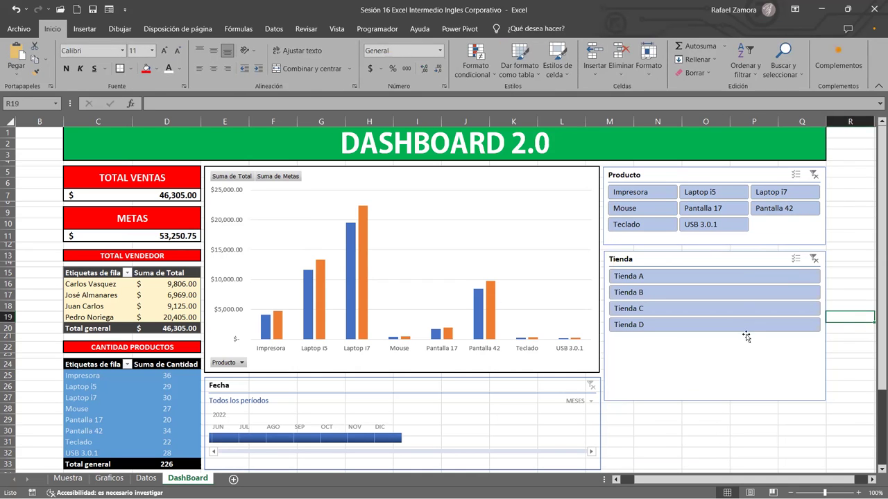
click(739, 267)
Step: Arrange the Tienda stores in 2 columns and shorten the slicer to 2.79 cm
click(700, 45)
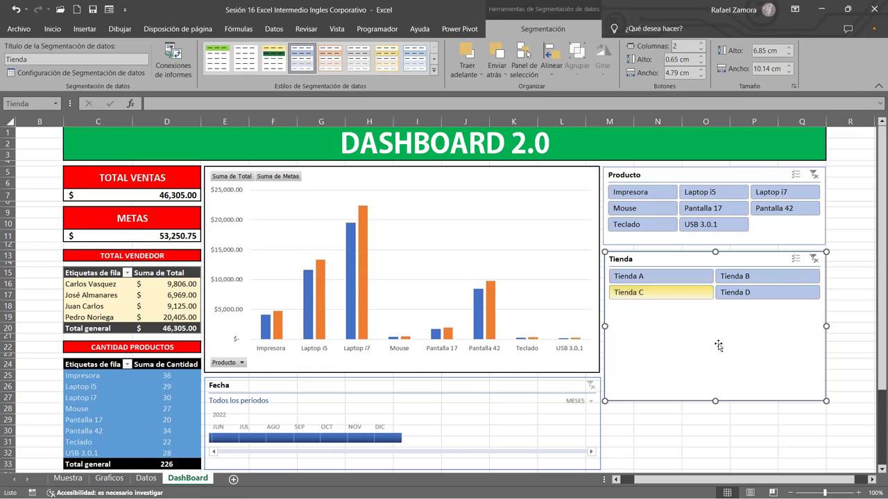
drag(715, 401, 713, 312)
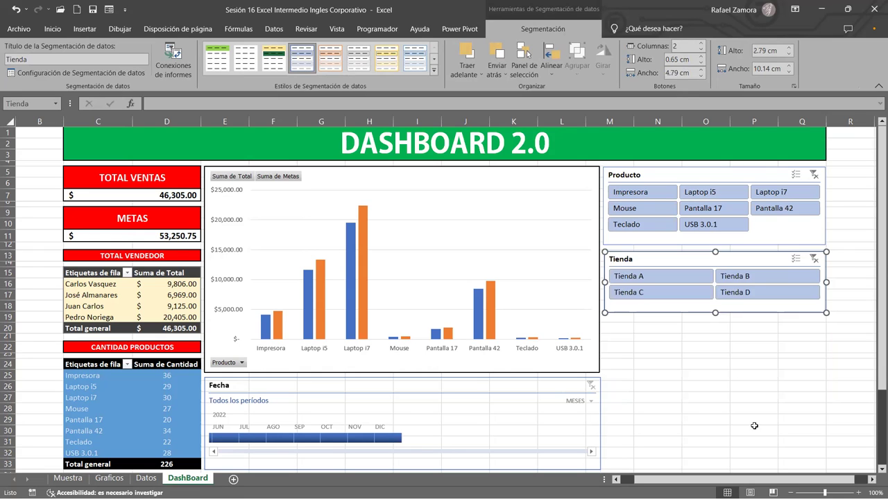
click(753, 443)
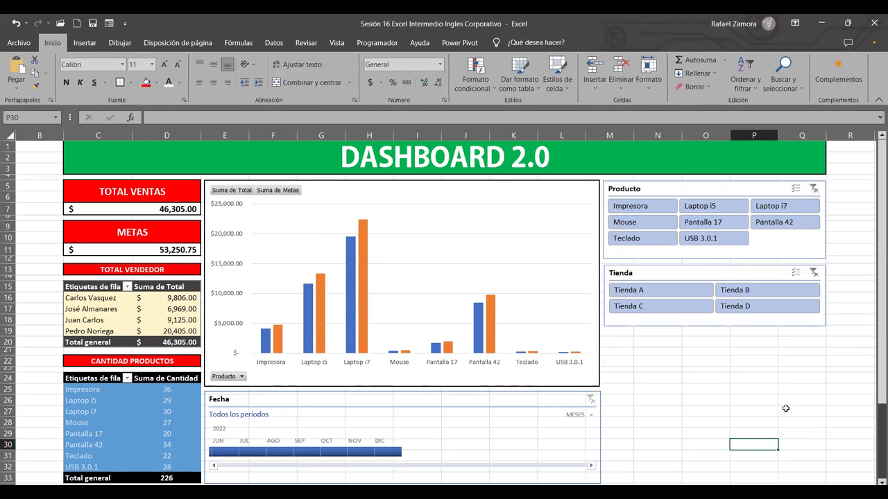
Step: Apply a dark blue slicer style to the Producto slicer
scroll(749, 383, down, 1)
scroll(748, 383, up, 1)
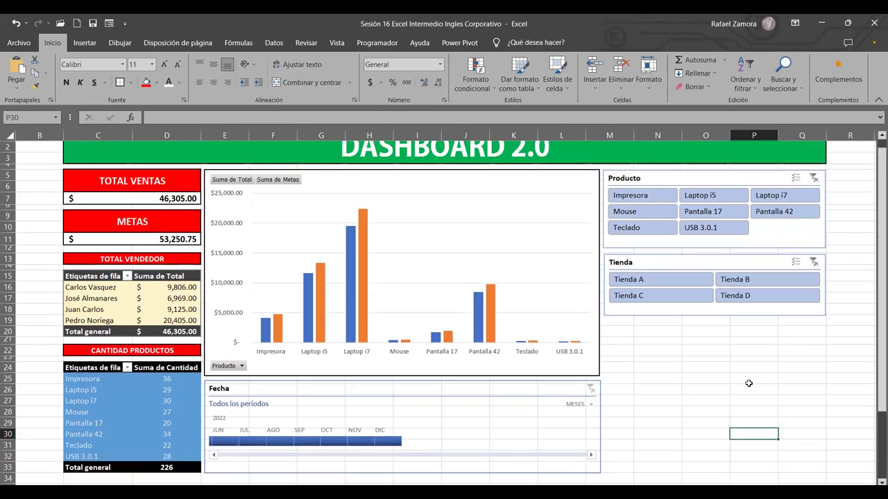
click(714, 183)
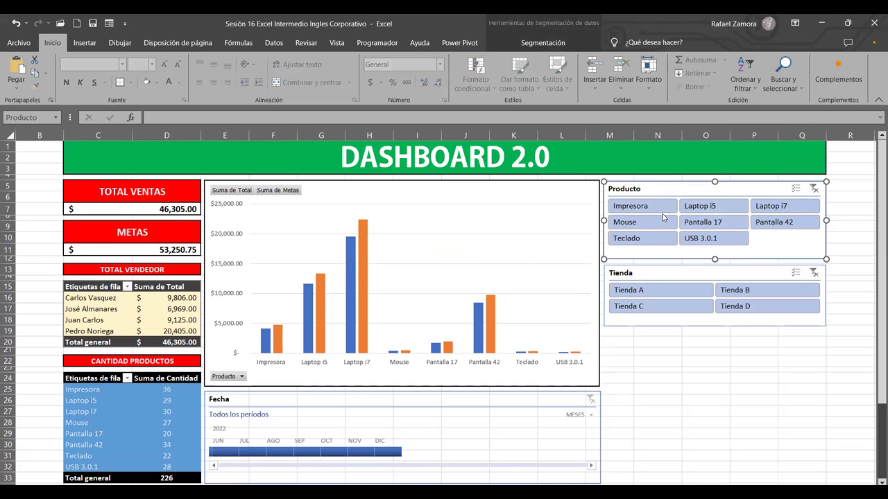
click(564, 47)
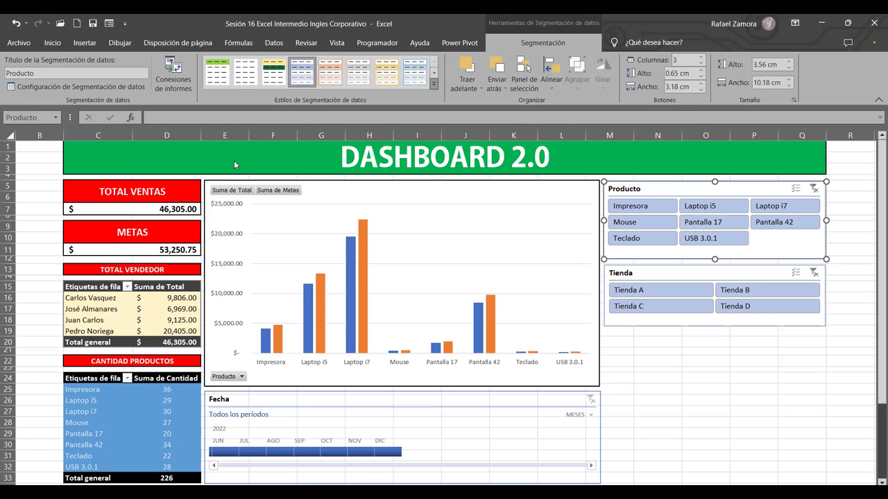
click(435, 85)
click(213, 171)
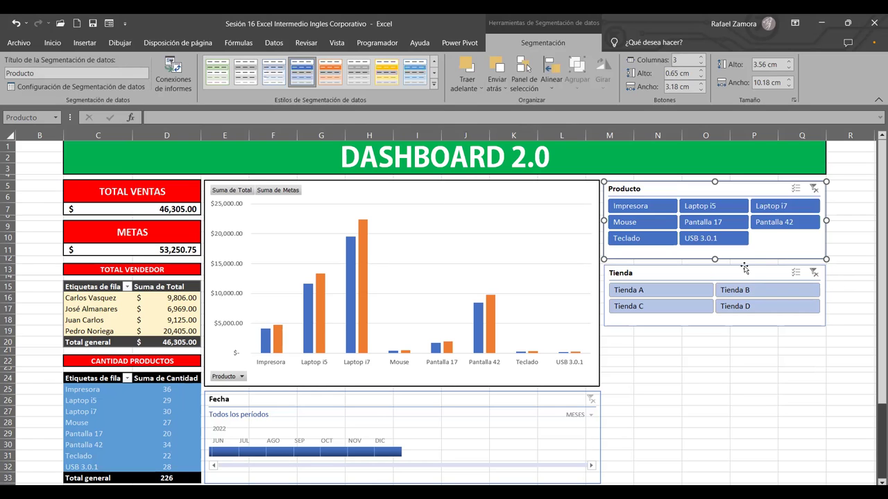
Step: Give the Tienda slicer the same dark blue slicer style
click(747, 269)
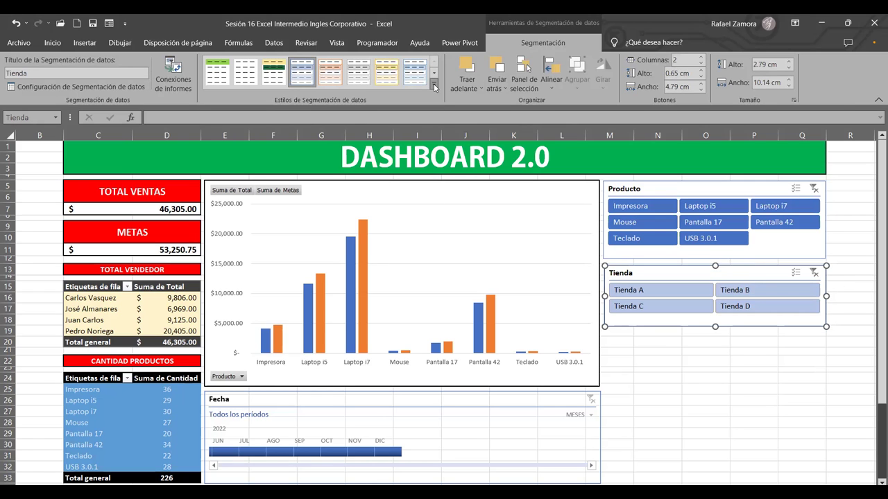
click(433, 83)
click(754, 375)
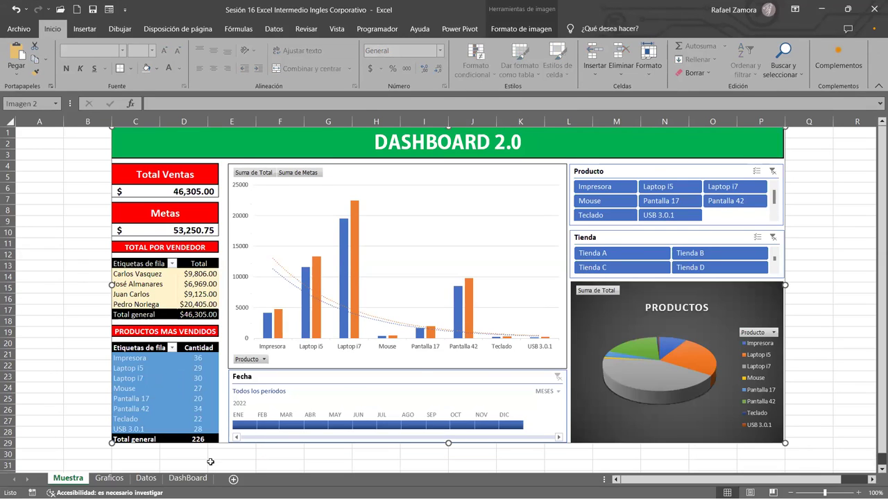
Step: Check the DashBoard sheet, then view the Graficos pivot of Suma de Total and Suma de Metas
click(187, 477)
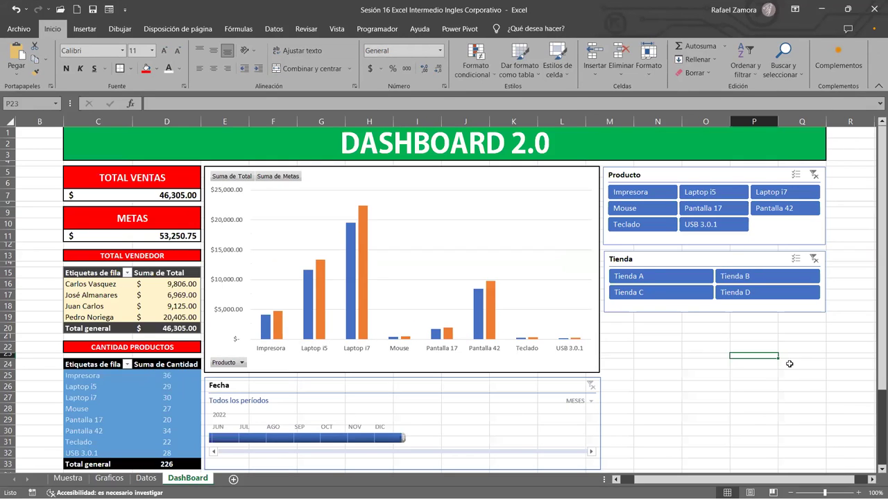
click(741, 410)
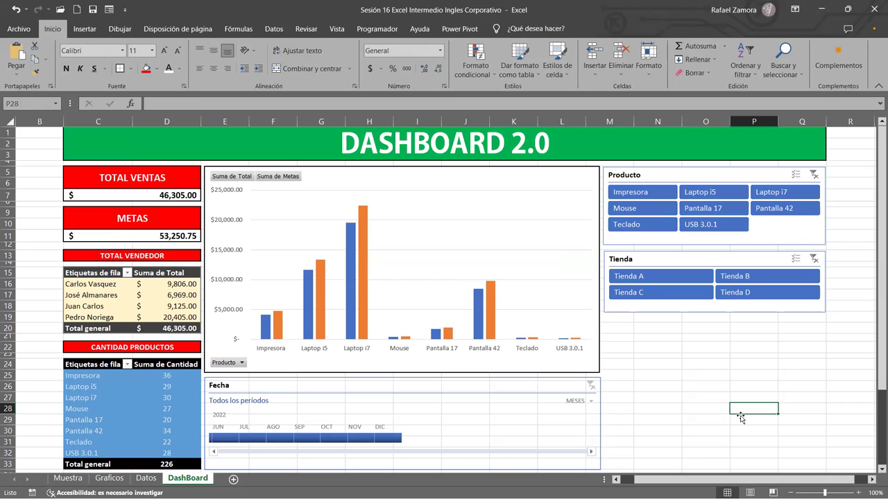
click(713, 373)
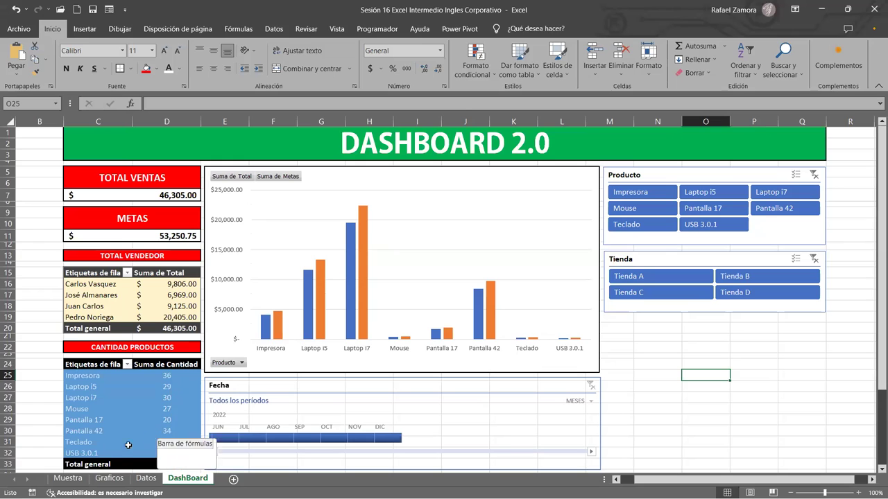
click(110, 478)
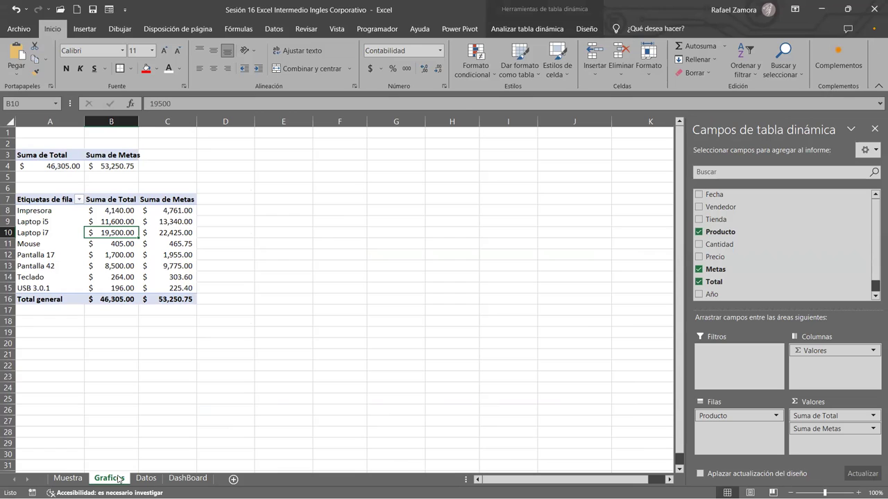
Step: Copy the product pivot table A7:C16 on Graficos and paste it at A19
click(287, 332)
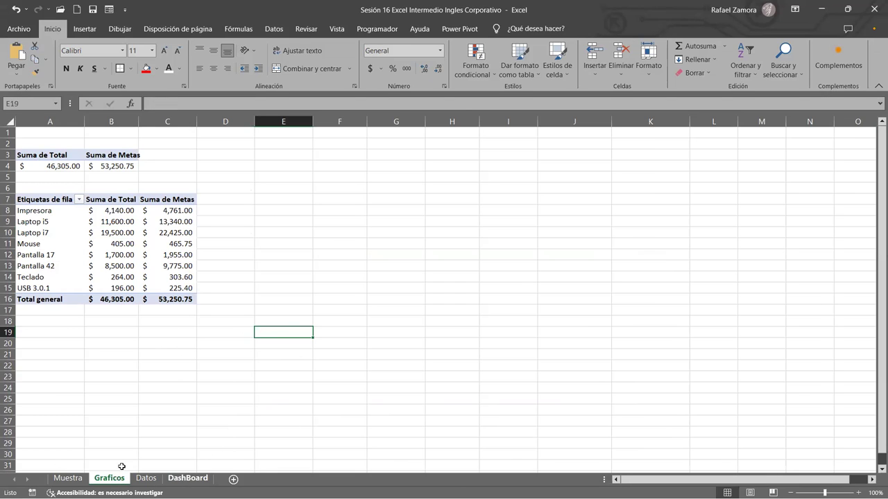
click(68, 478)
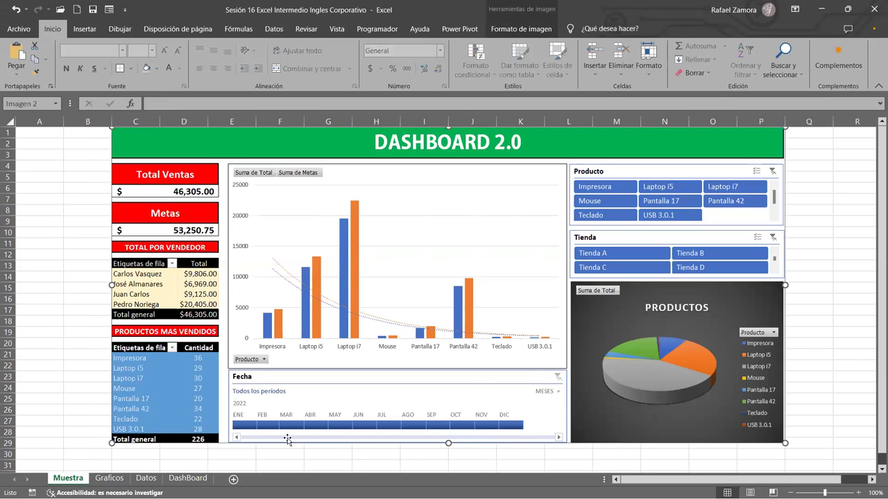
click(187, 478)
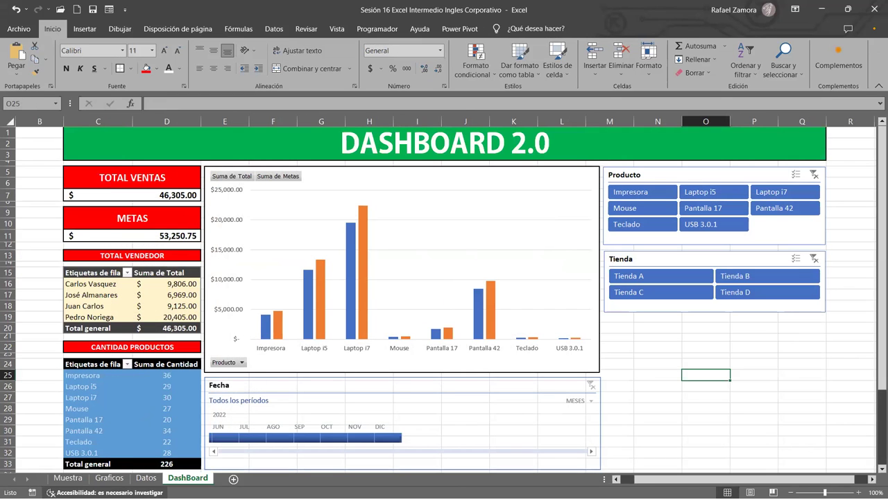
click(109, 478)
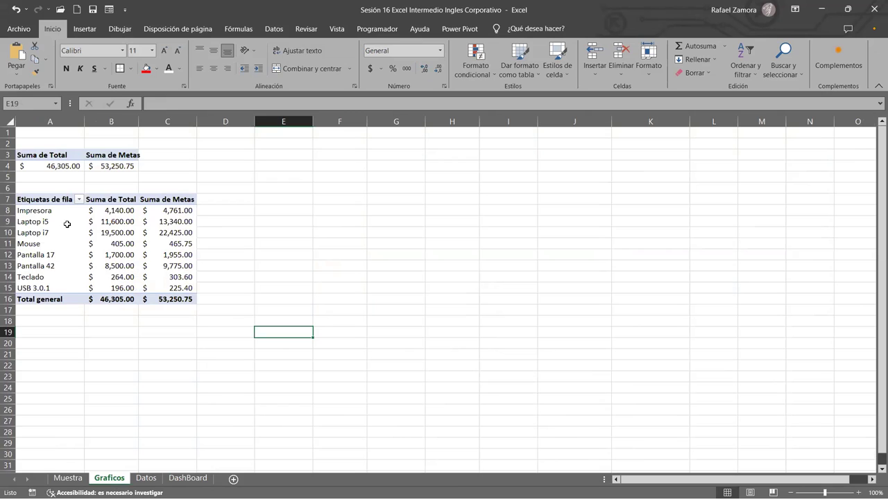
drag(61, 199, 180, 299)
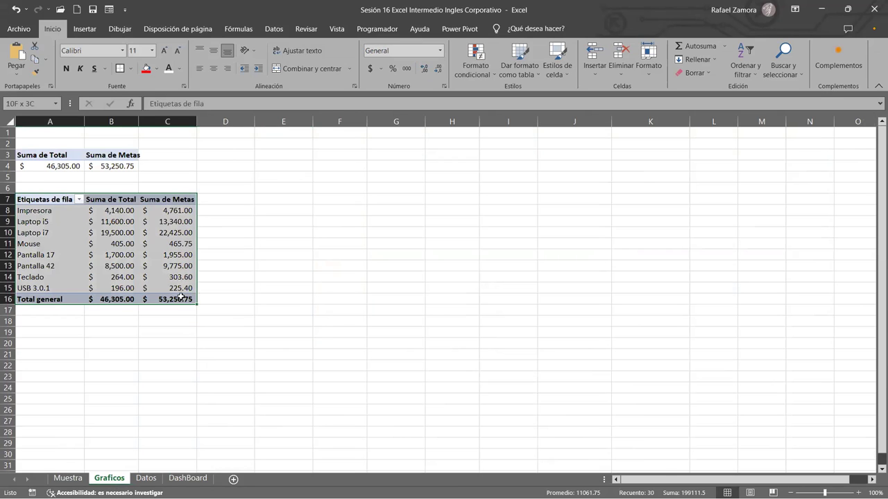
key(ctrl+c)
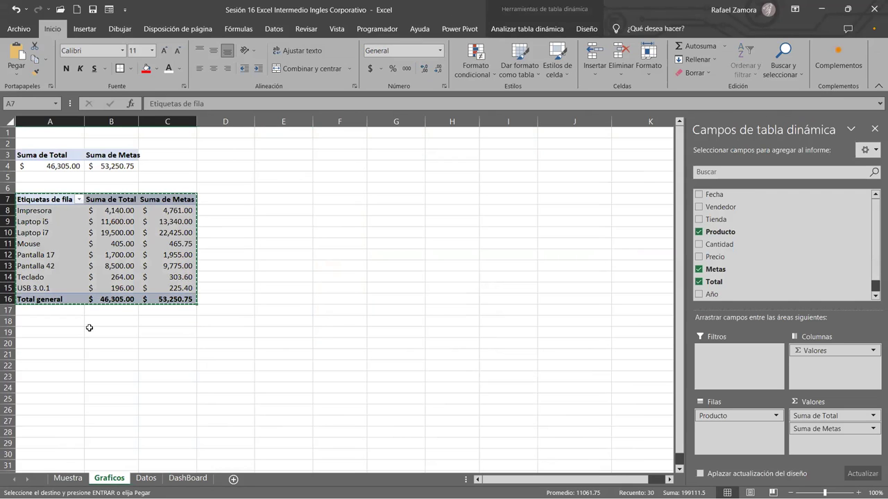
click(60, 331)
key(ctrl+v)
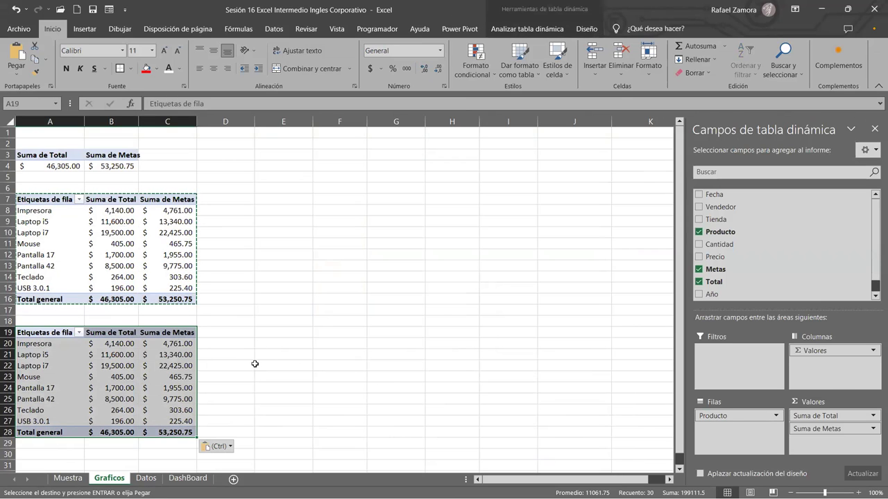
Step: Remove Suma de Metas from the pasted pivot and select its range A19:B28
drag(839, 429, 844, 262)
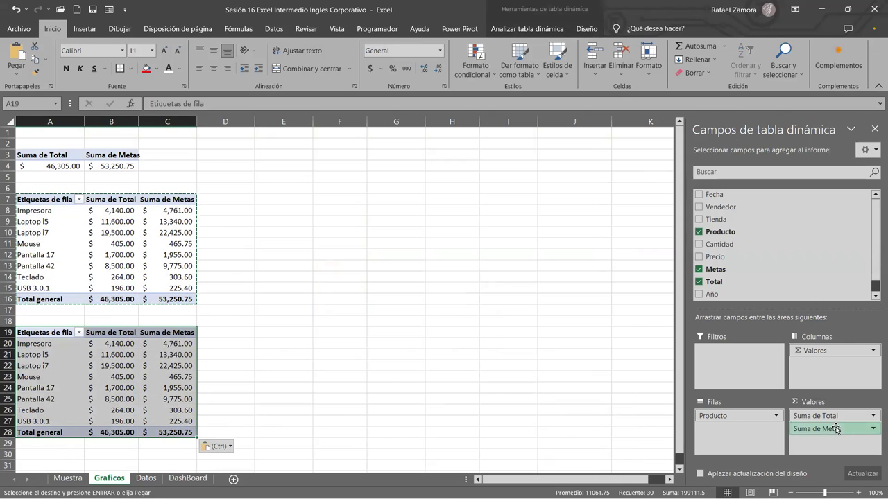
click(297, 379)
click(104, 343)
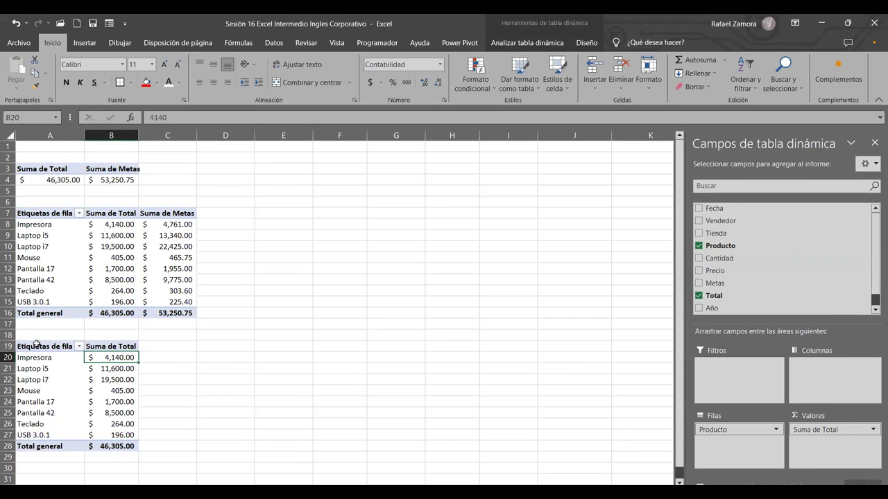
drag(36, 344, 115, 444)
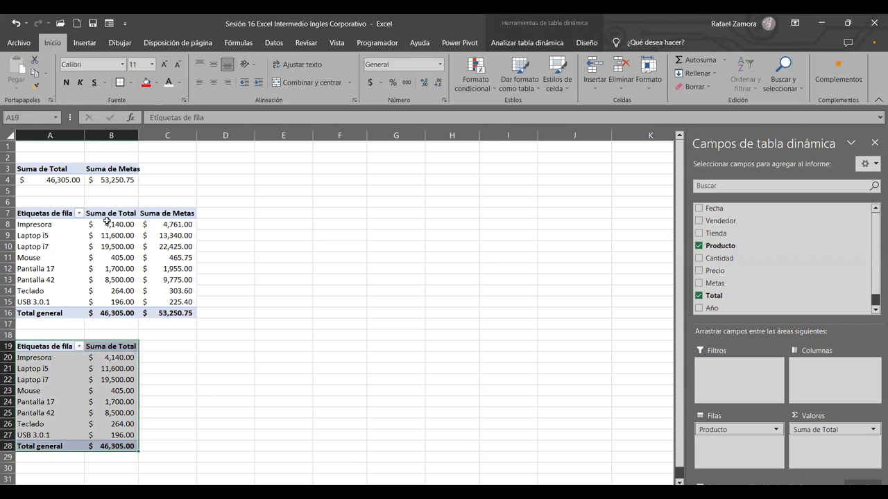
Step: Insert a 3D pie chart of Suma de Total by product from the lower pivot
click(93, 47)
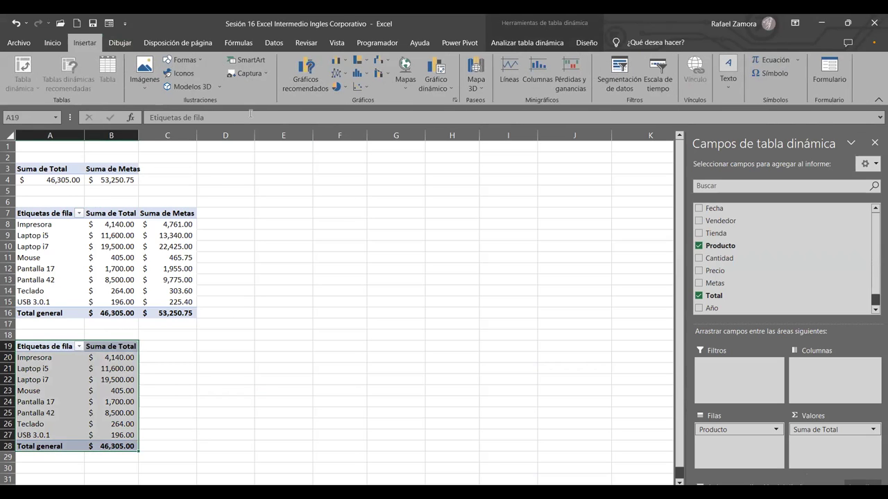
click(340, 86)
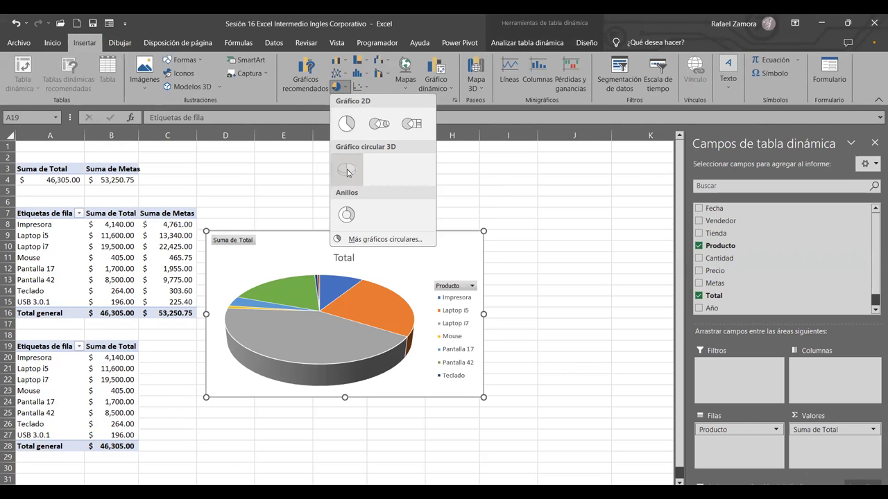
click(348, 172)
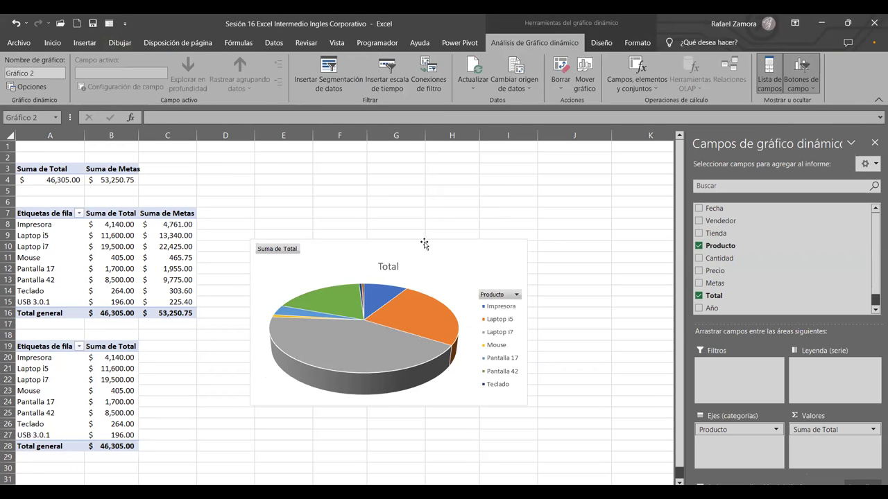
click(424, 244)
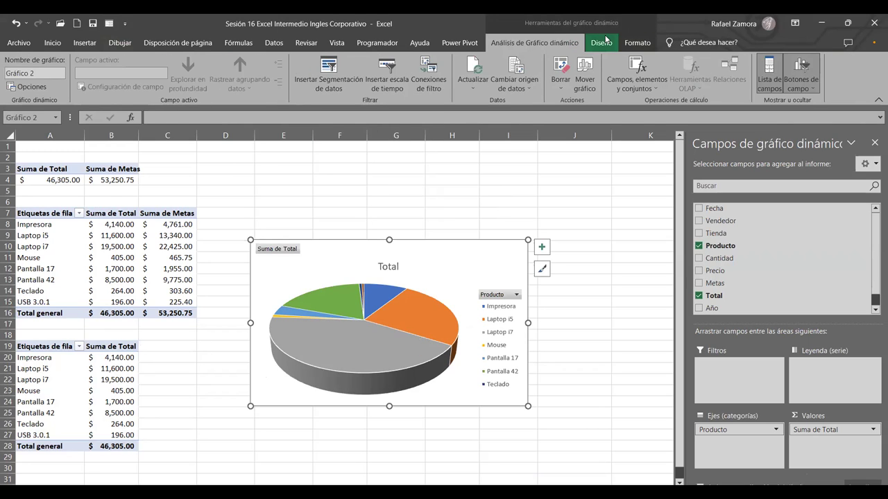
Step: Move the pie chart onto DashBoard beneath the Tienda slicer and shrink it to fit
key(Delete)
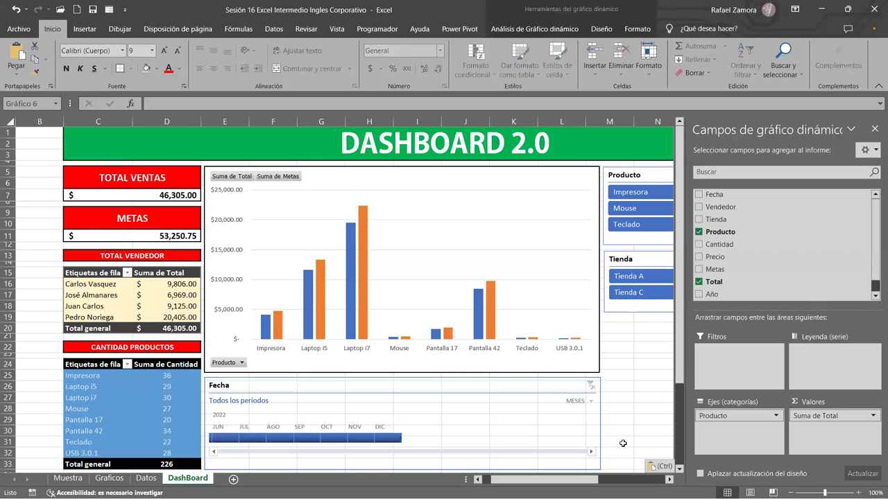
click(669, 480)
click(669, 480)
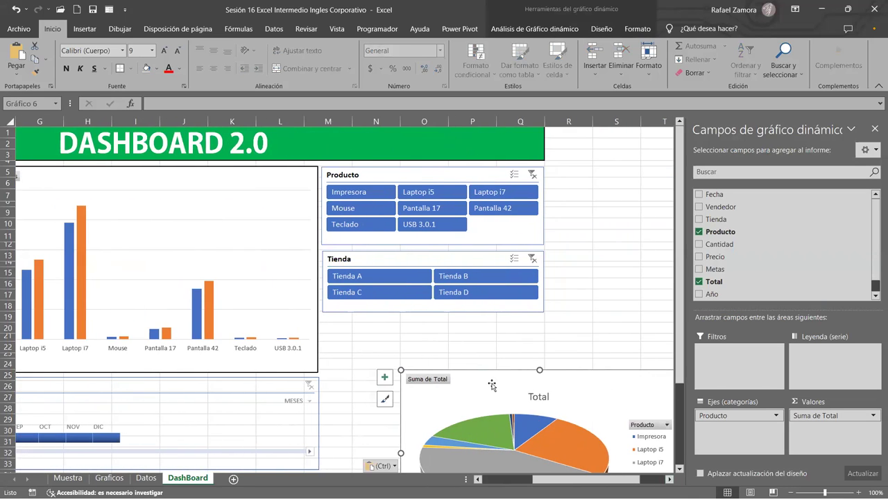
drag(491, 375, 413, 322)
scroll(413, 324, down, 3)
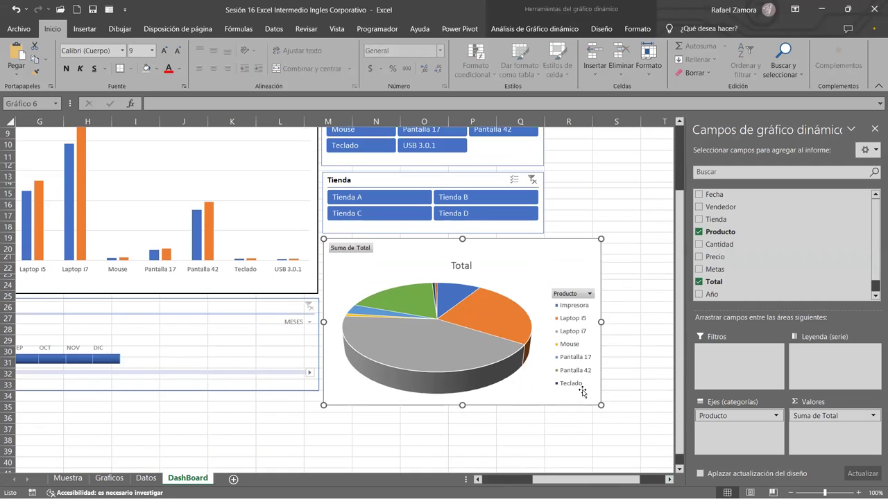
drag(600, 394, 545, 380)
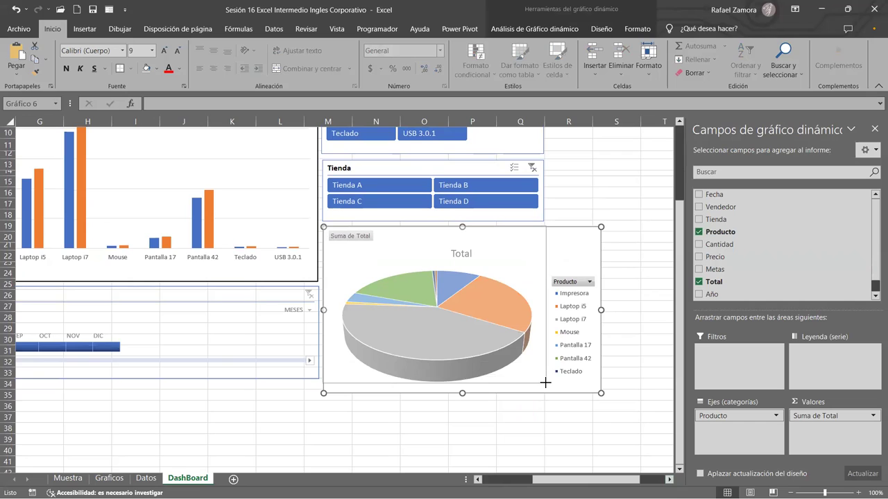
drag(545, 379, 545, 378)
click(604, 407)
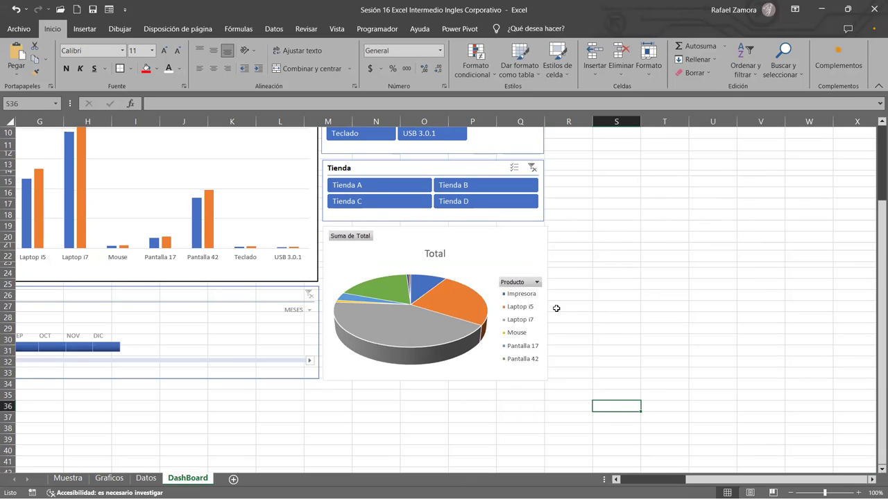
click(548, 274)
click(543, 267)
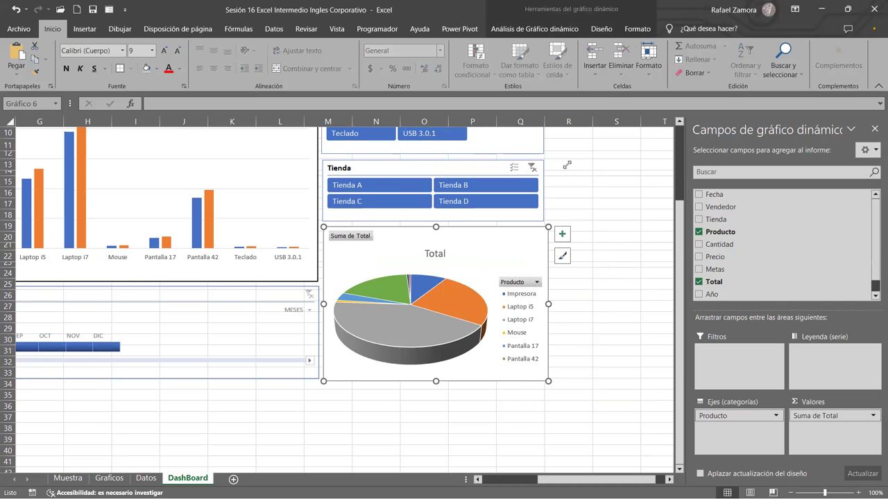
Step: Give the pie chart the dark style with dark grey background and bold Total title
click(600, 29)
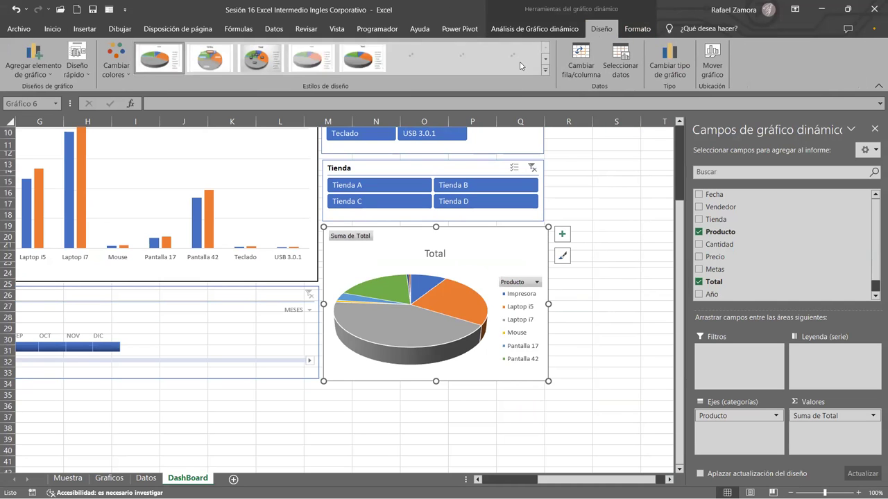
click(471, 53)
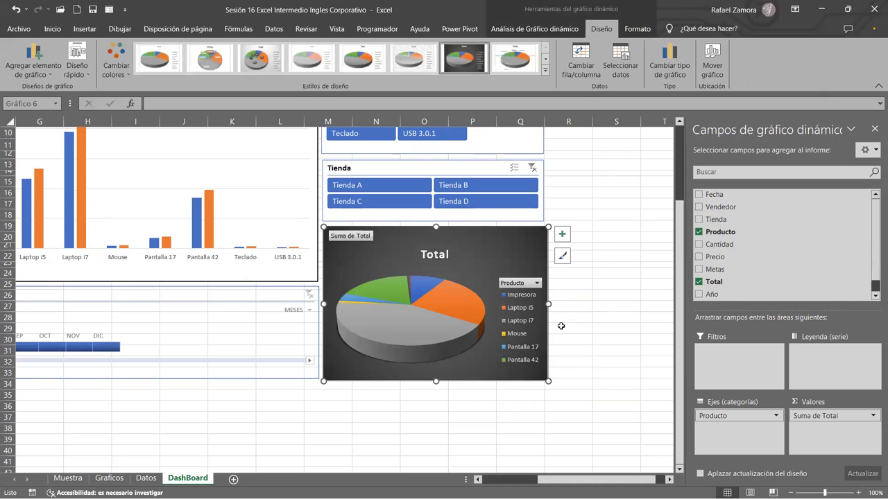
click(602, 328)
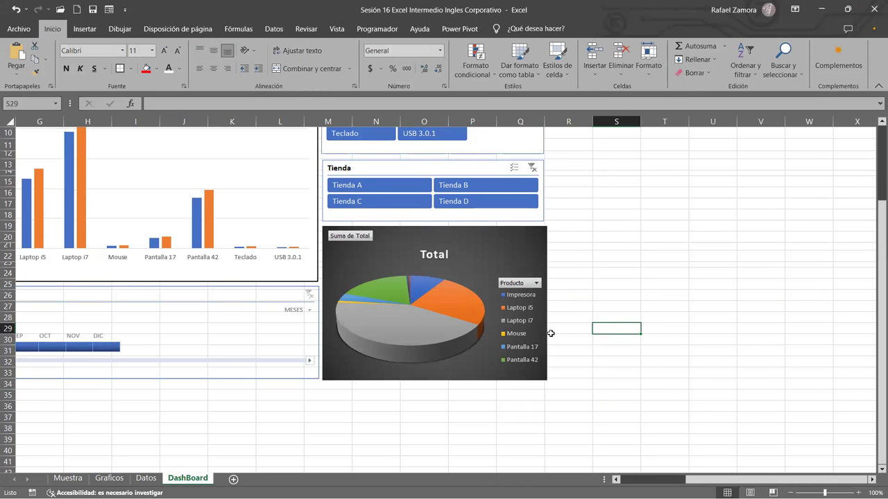
click(543, 327)
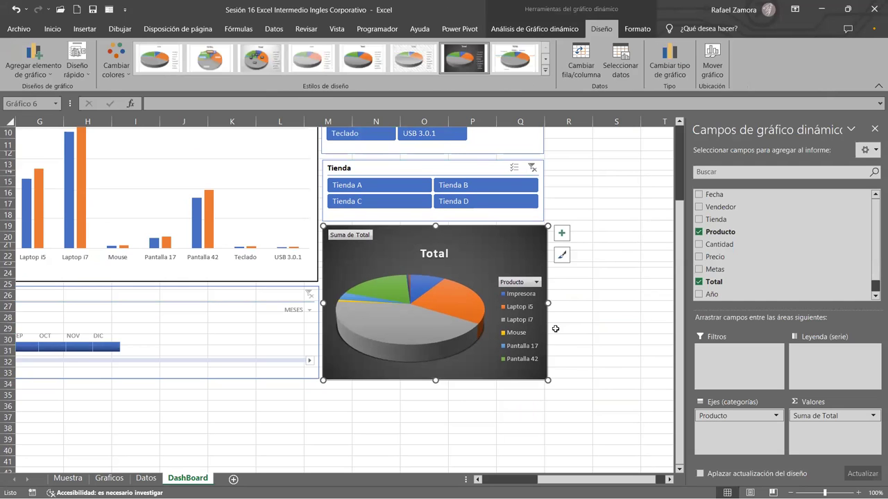
click(553, 328)
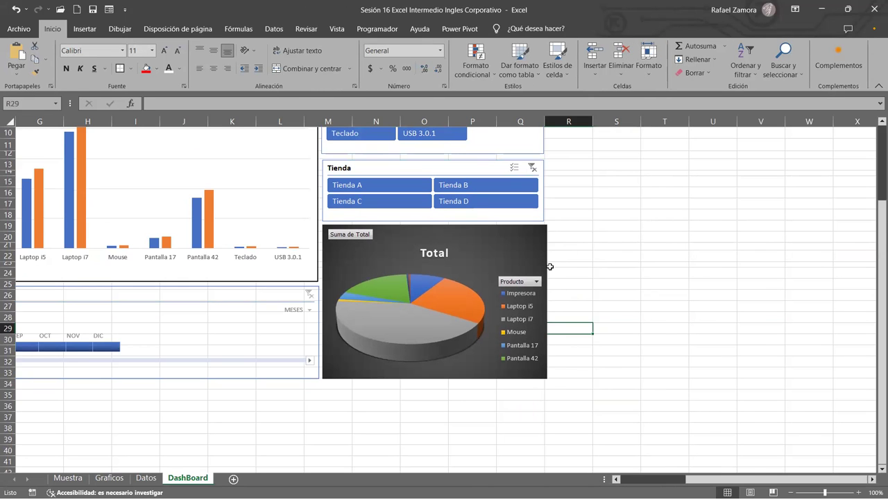
Step: Trim the pie chart slightly narrower so its right edge aligns with the Tienda slicer
click(544, 267)
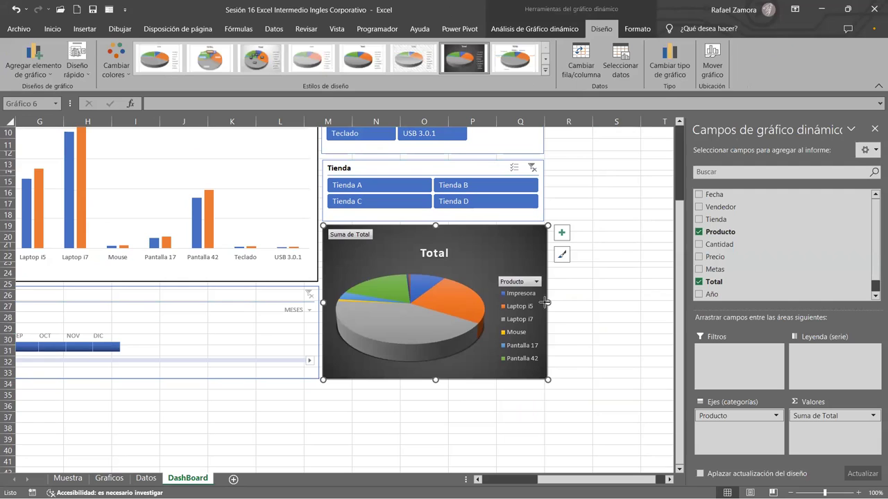
drag(545, 303, 542, 302)
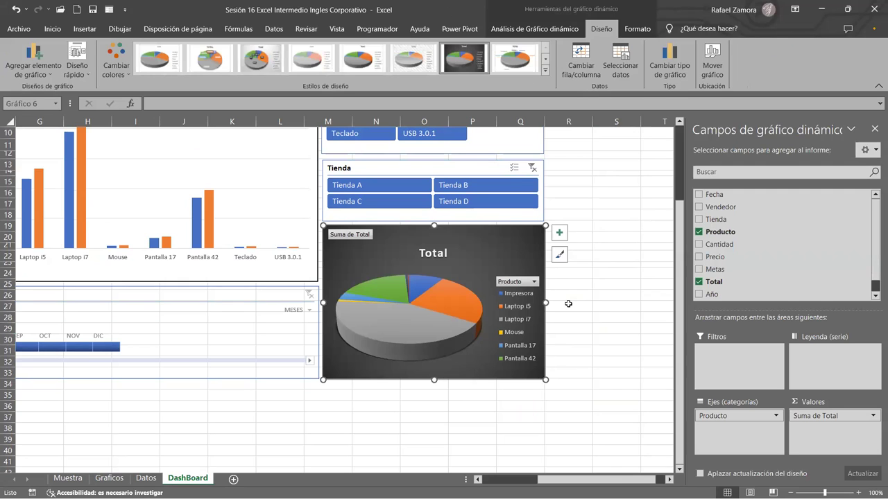
click(613, 305)
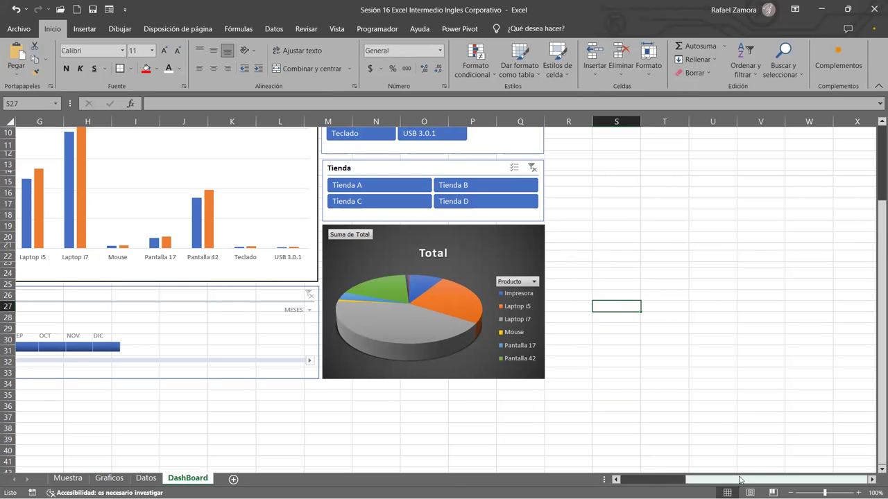
drag(739, 480, 687, 480)
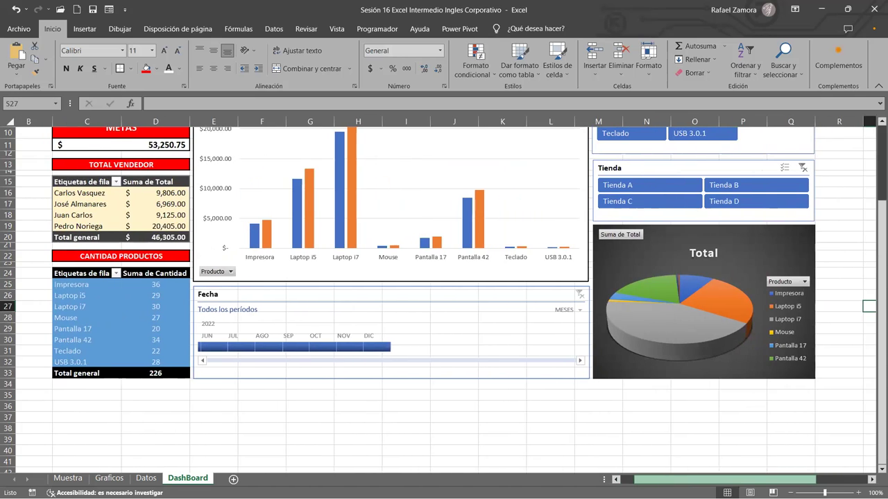
scroll(882, 278, up, 3)
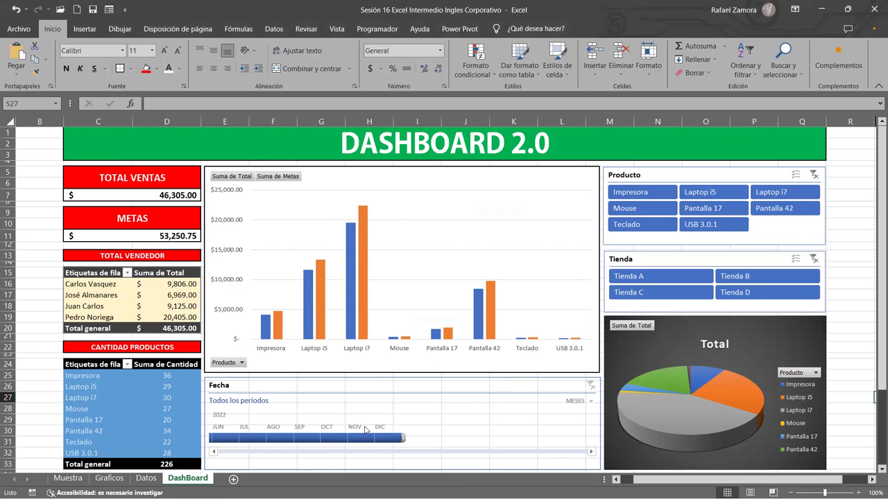
Step: Switch the Fecha timeline from TRIMESTRES to MESES (ENE–DIC), then view the Datos sheet
click(495, 433)
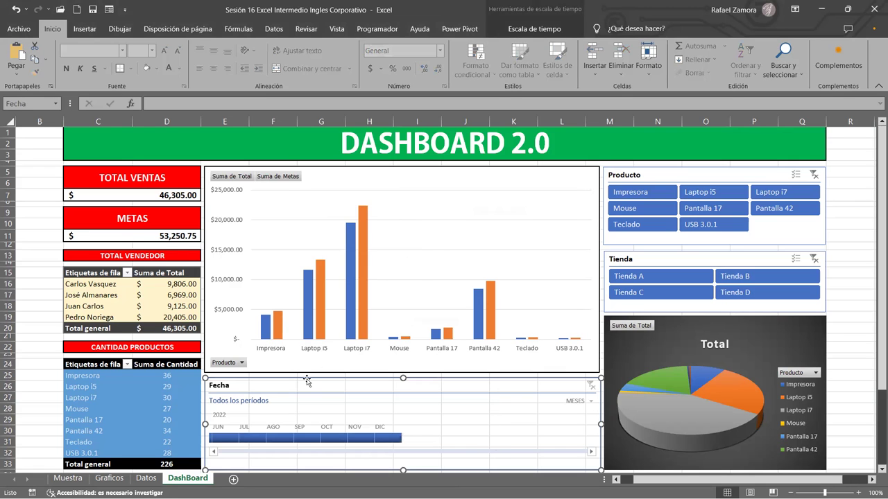
click(144, 478)
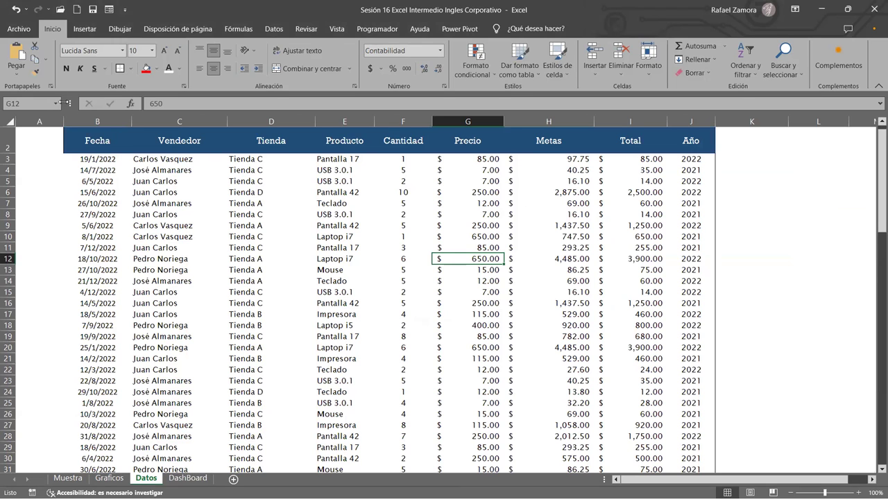
click(186, 478)
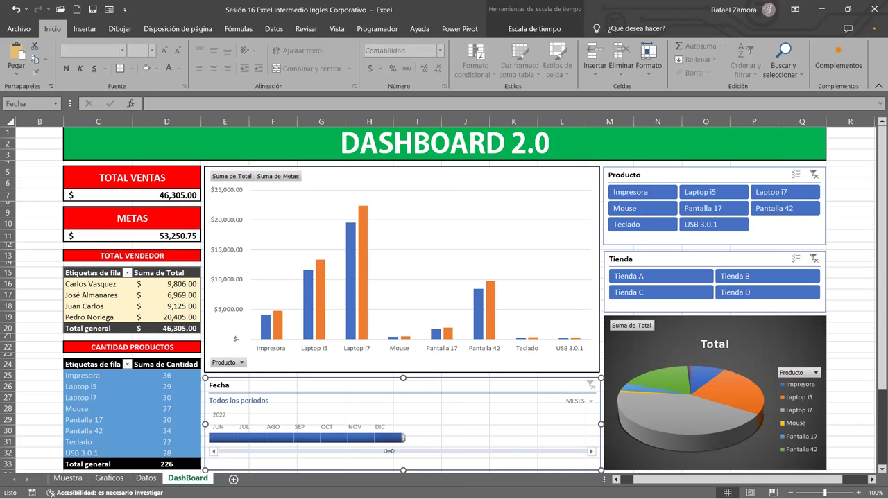
click(590, 402)
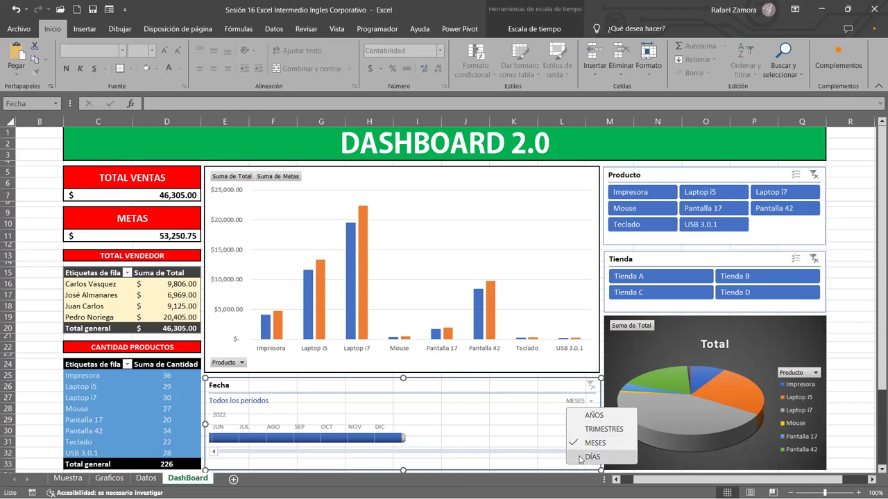
click(604, 429)
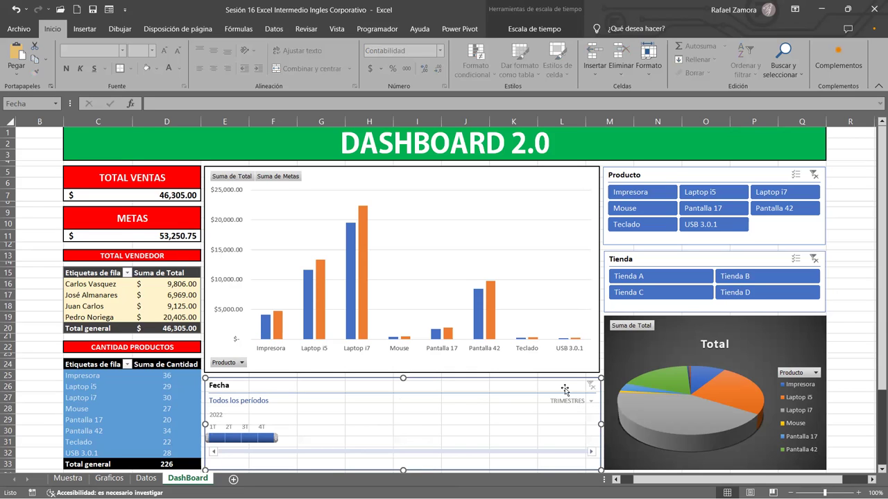
click(590, 402)
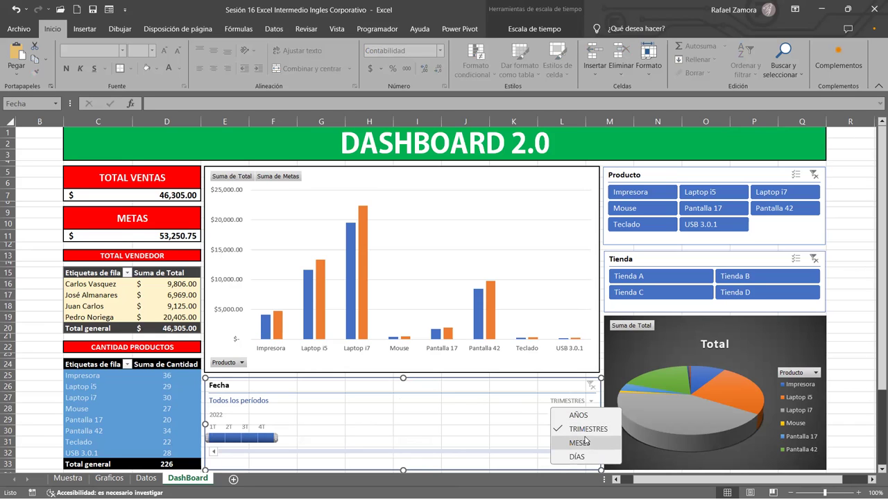
click(579, 443)
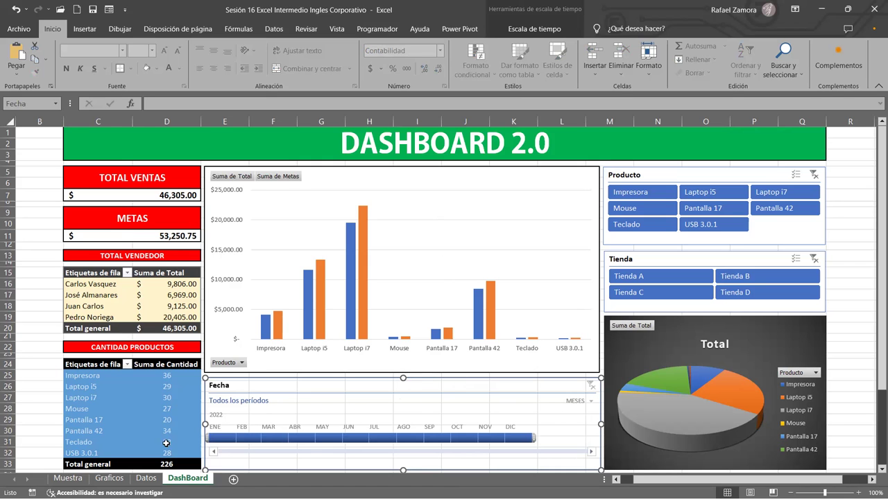
click(136, 479)
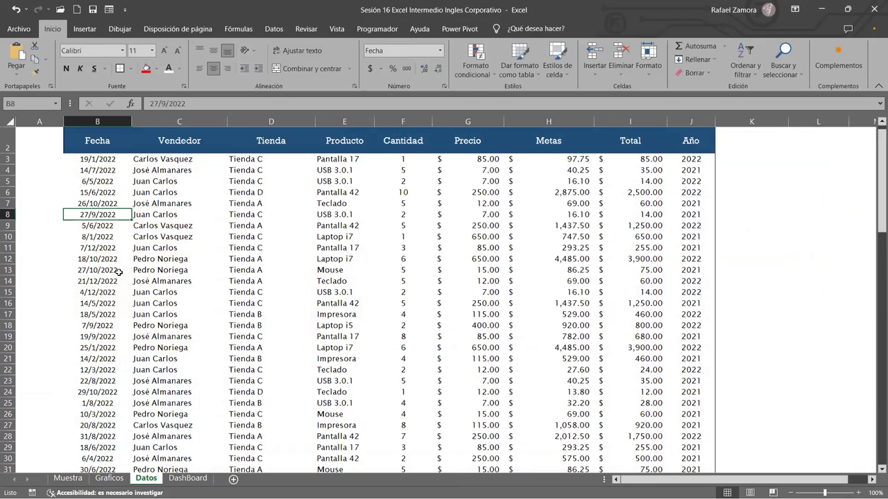
Step: Scroll through the Datos sales records, then return to the DashBoard sheet
scroll(140, 333, down, 1)
scroll(140, 334, down, 7)
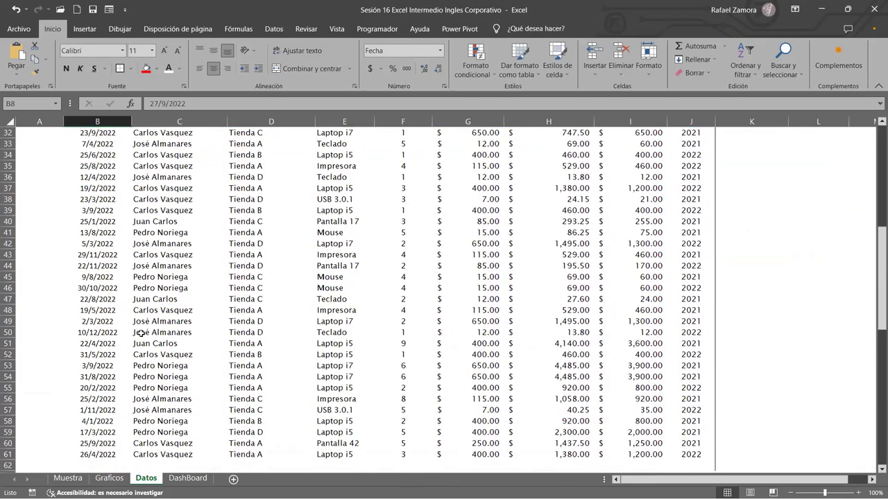
scroll(140, 334, down, 4)
scroll(140, 334, up, 5)
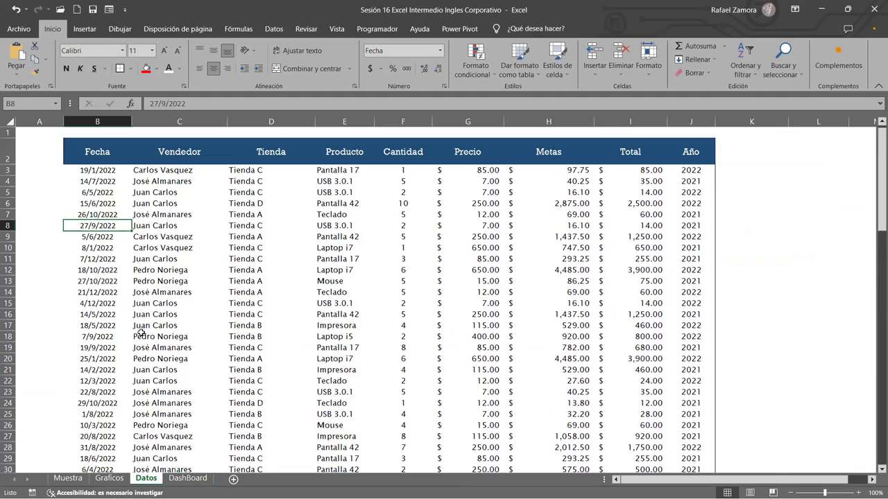
scroll(117, 310, down, 1)
scroll(117, 310, down, 1)
scroll(219, 238, up, 5)
scroll(220, 238, up, 5)
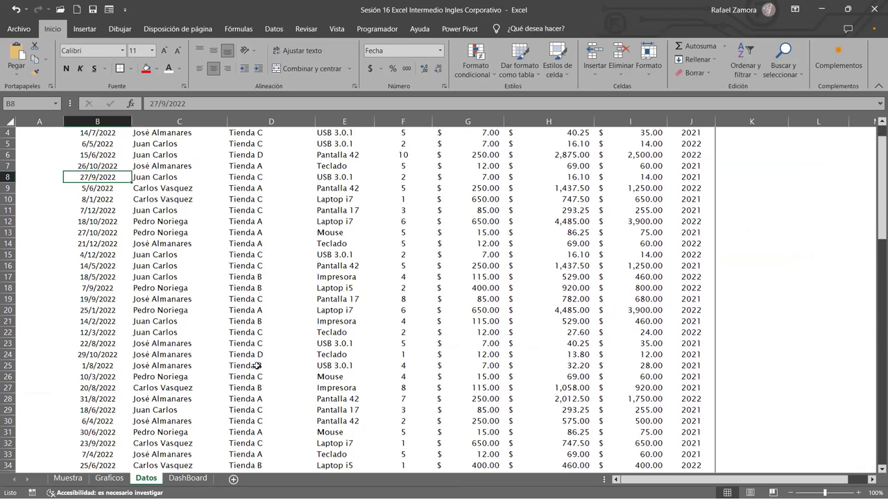
click(187, 478)
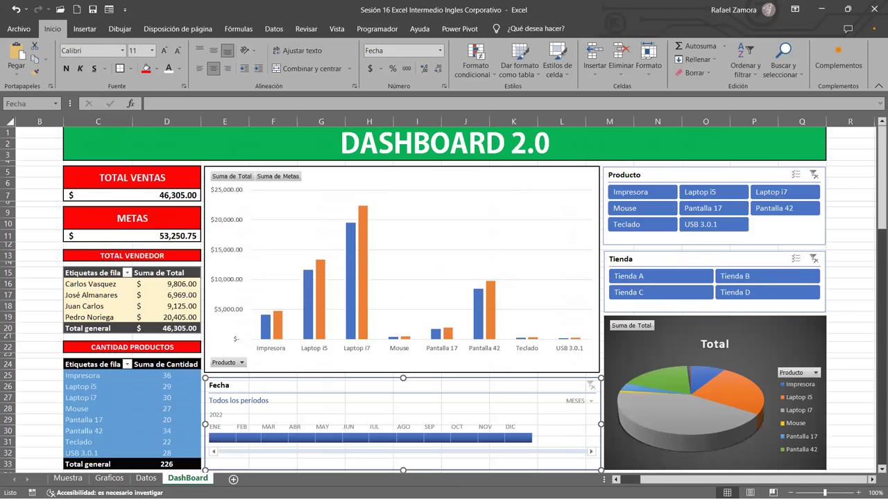
click(589, 402)
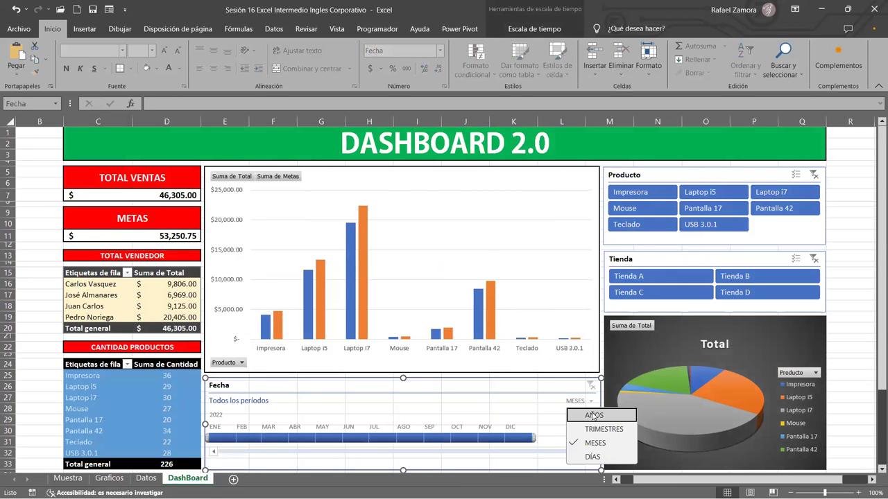
click(593, 415)
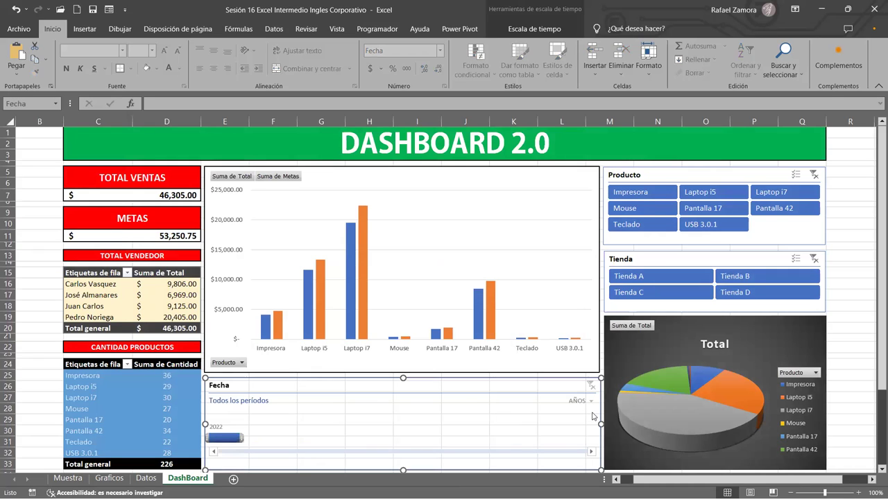
click(591, 402)
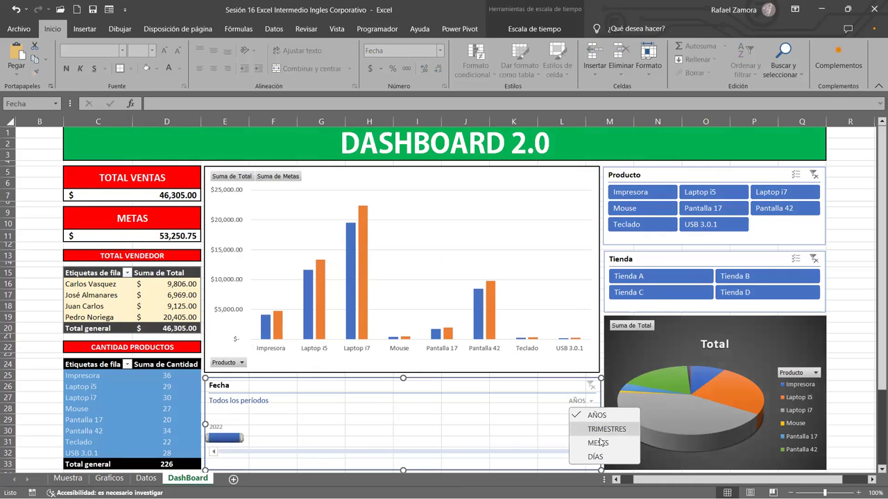
click(600, 431)
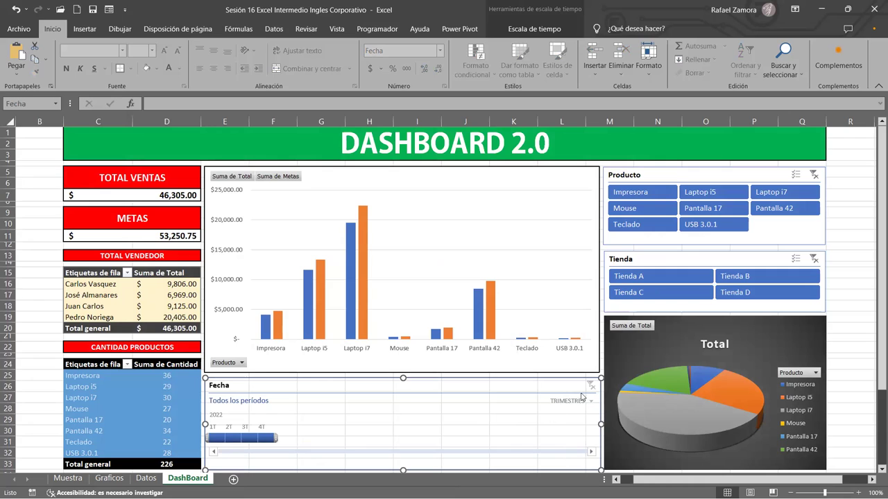
click(592, 401)
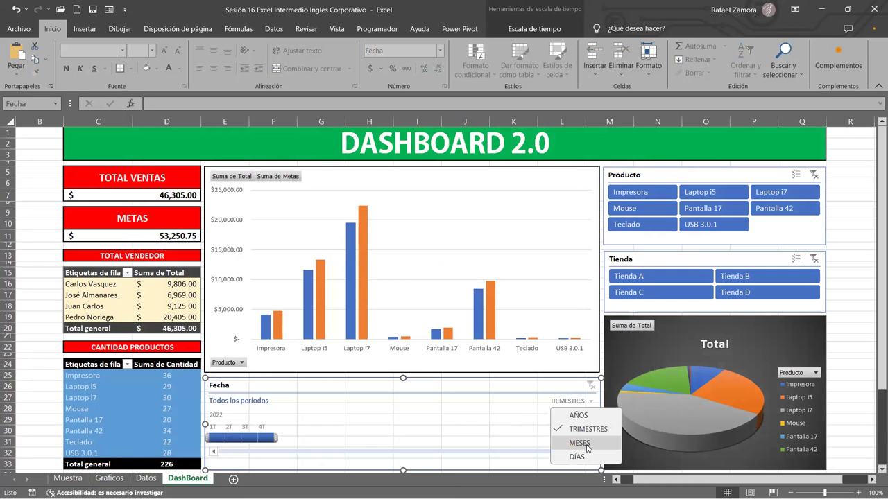
click(587, 449)
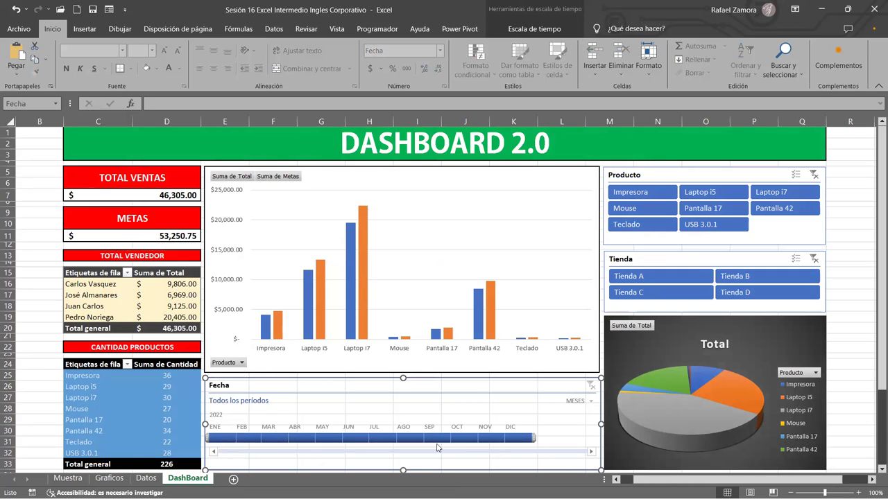
click(146, 478)
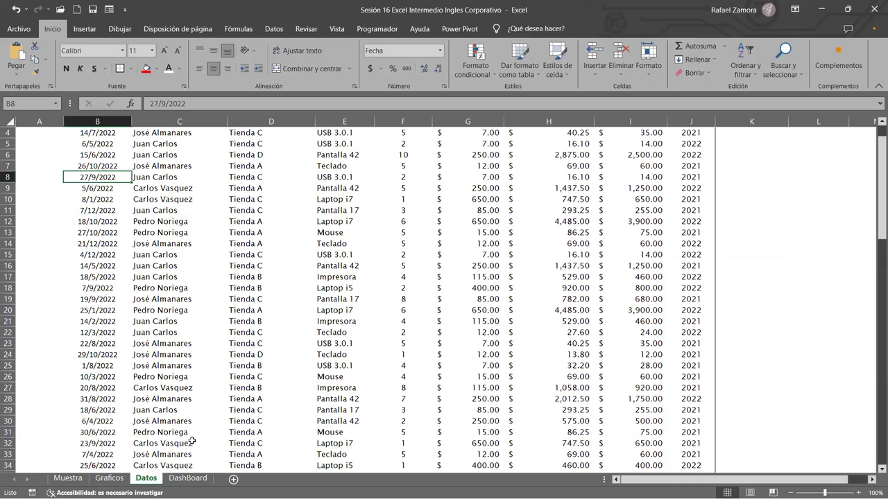
click(194, 483)
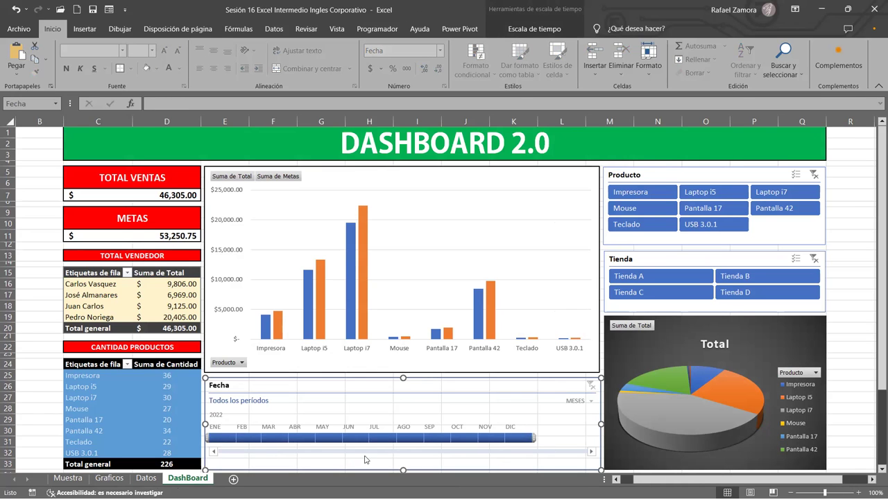
click(581, 402)
click(595, 456)
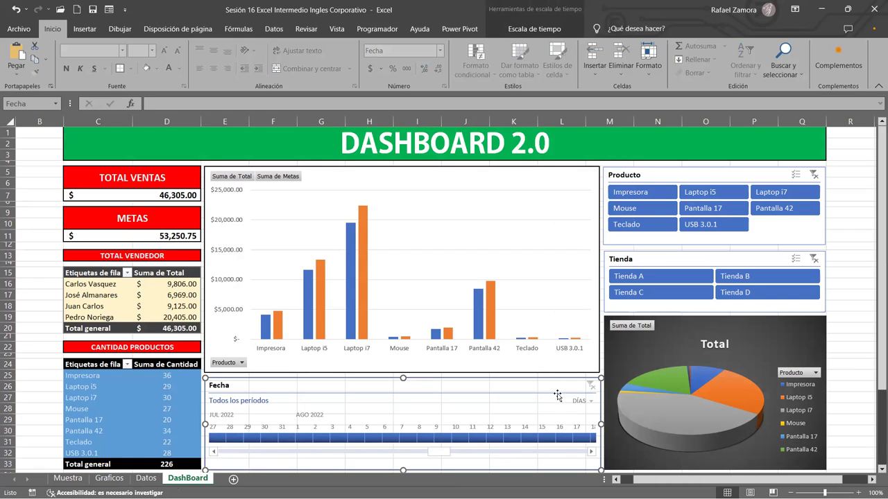
click(590, 401)
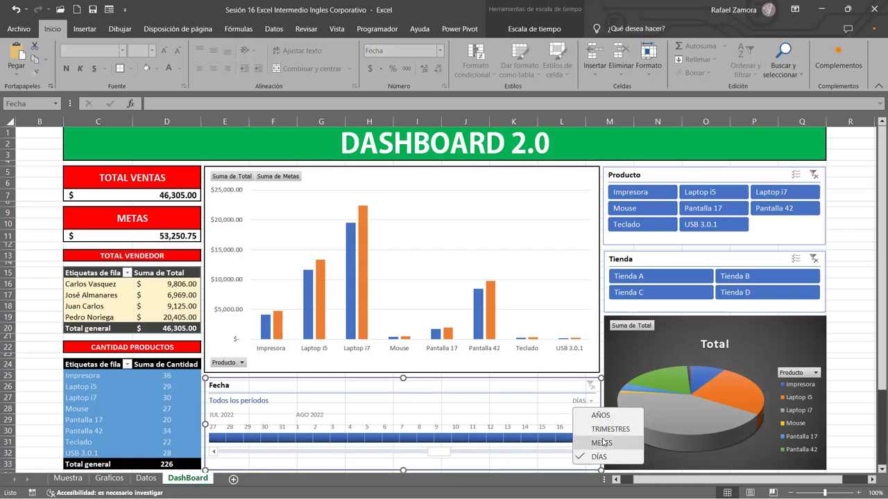
click(602, 443)
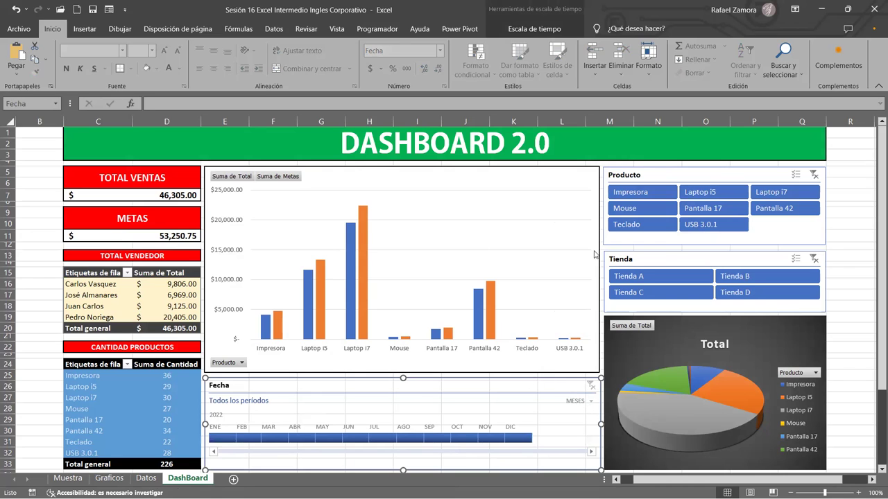
click(859, 245)
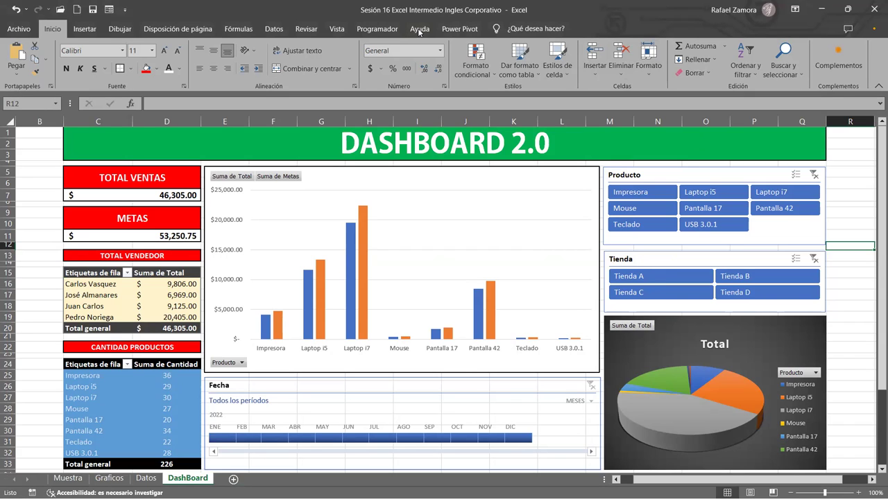
Step: Turn off gridlines on the DashBoard sheet from the Vista tab
click(339, 28)
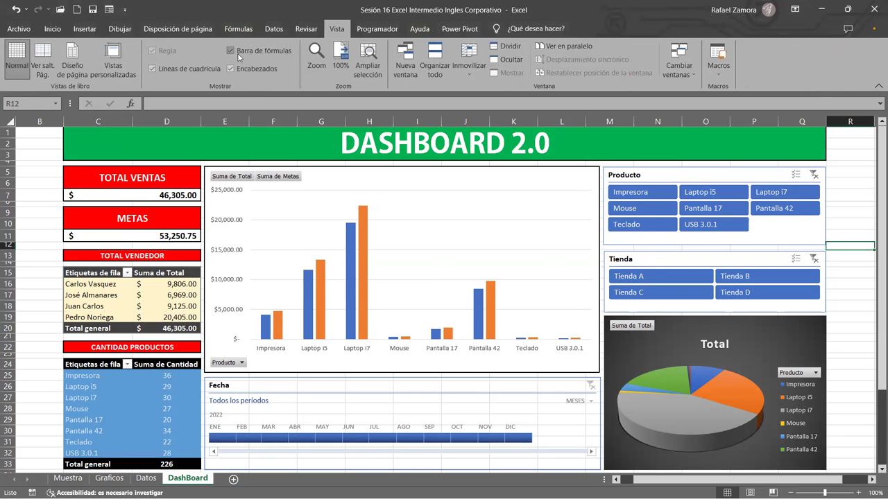
click(197, 69)
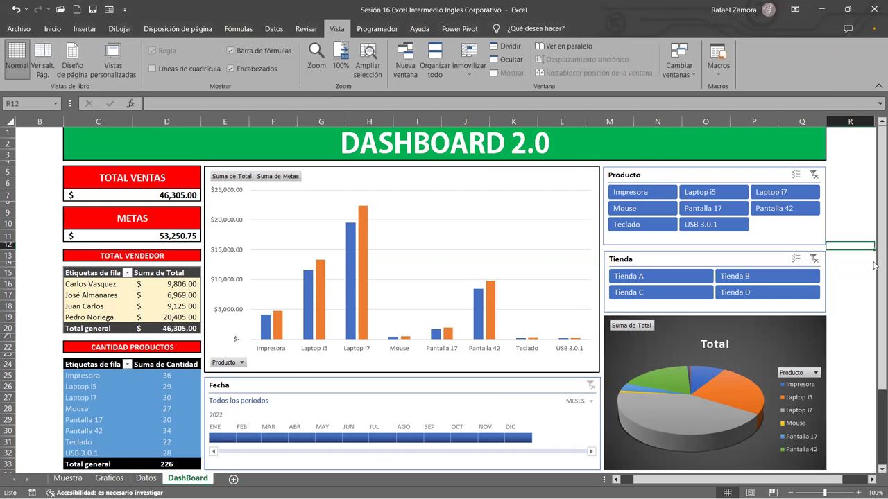
click(873, 305)
click(874, 317)
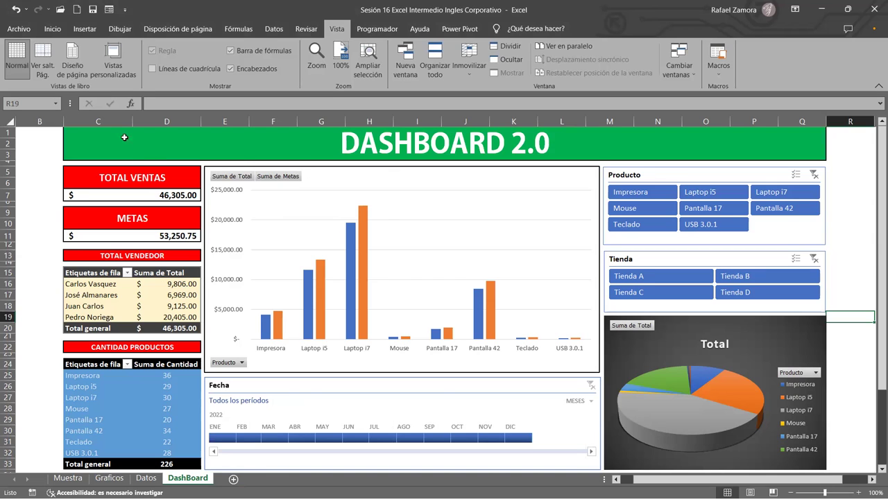
Step: Widen column B to 12.56 (120 pixels) to shift the dashboard slightly right
drag(69, 122, 72, 122)
mouse_move(645, 429)
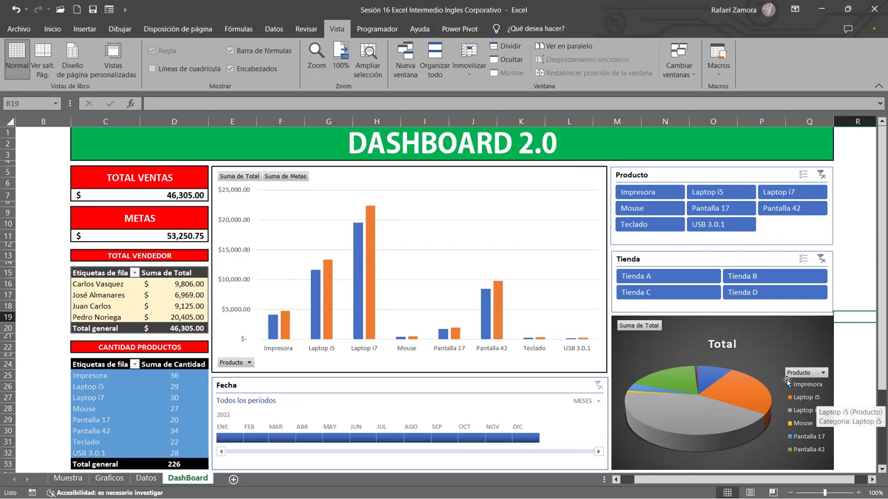
mouse_move(734, 375)
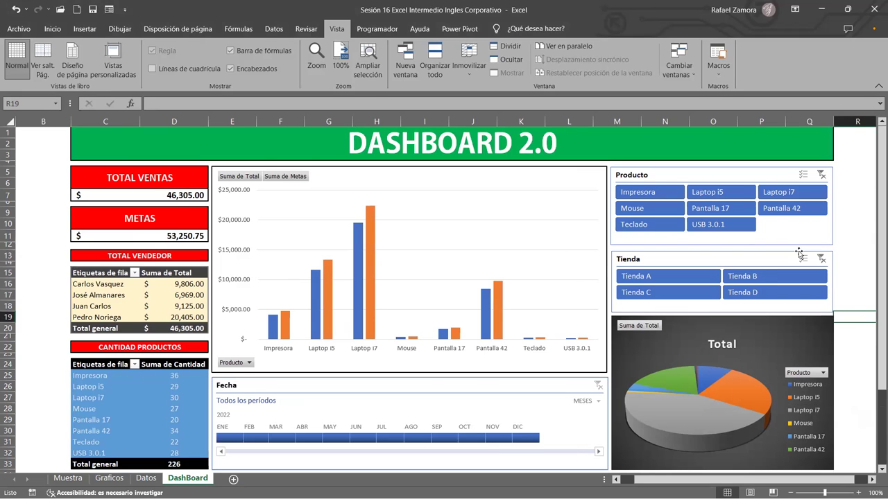
Step: Add TablaDinámica6, 7, 9 and 10 to the Producto slicer's report connections
click(736, 173)
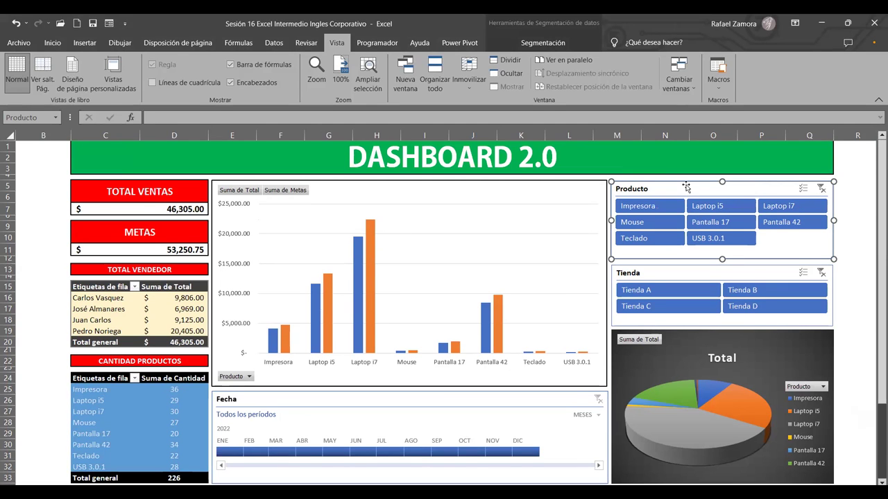
click(556, 48)
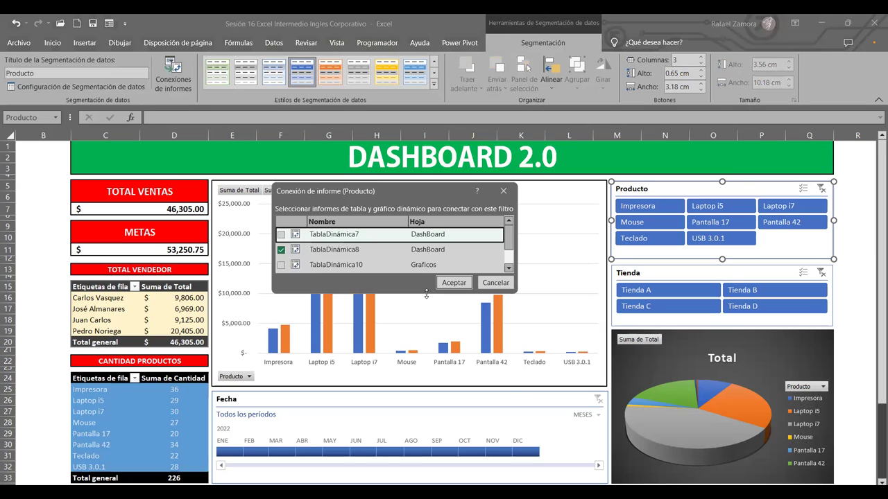
drag(426, 294, 426, 388)
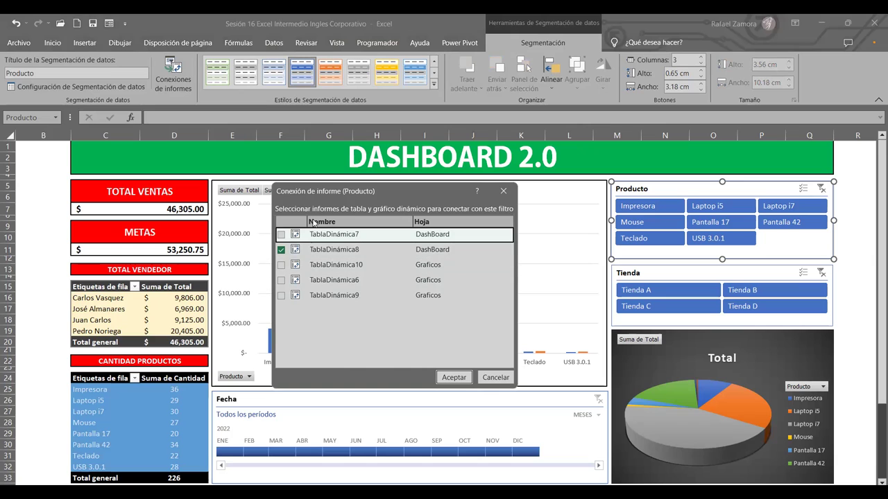
click(280, 235)
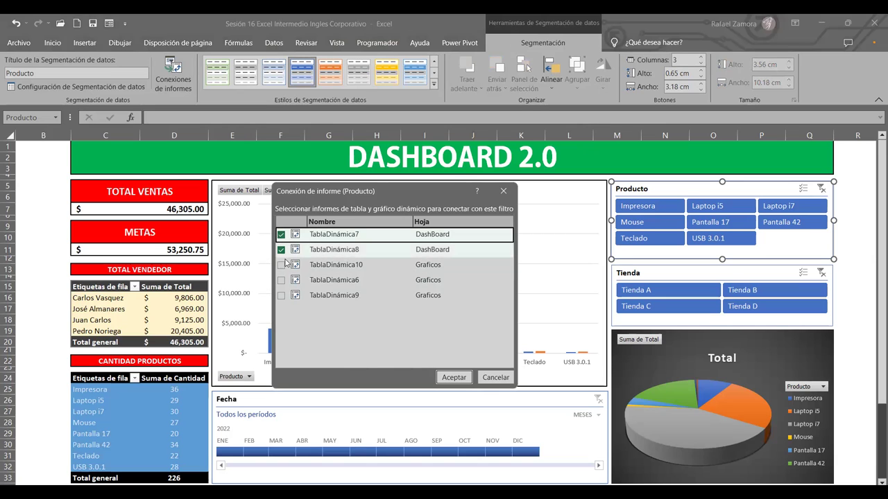
click(281, 264)
click(281, 280)
click(281, 296)
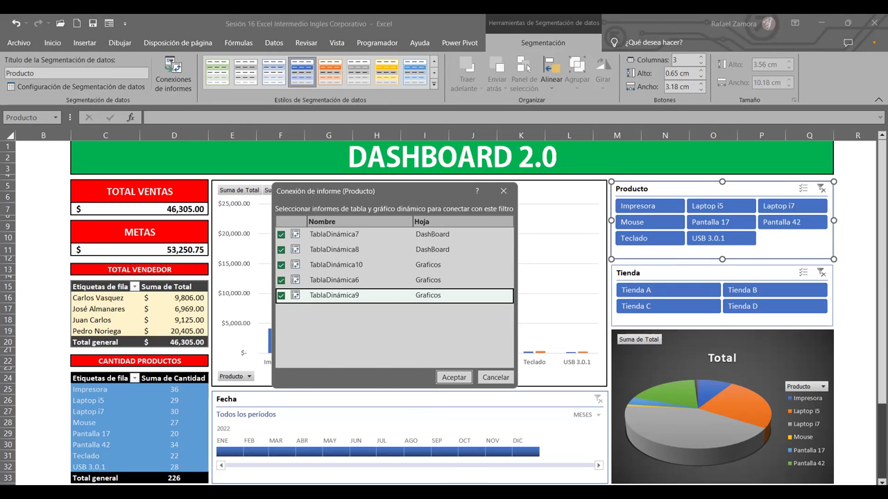
click(451, 379)
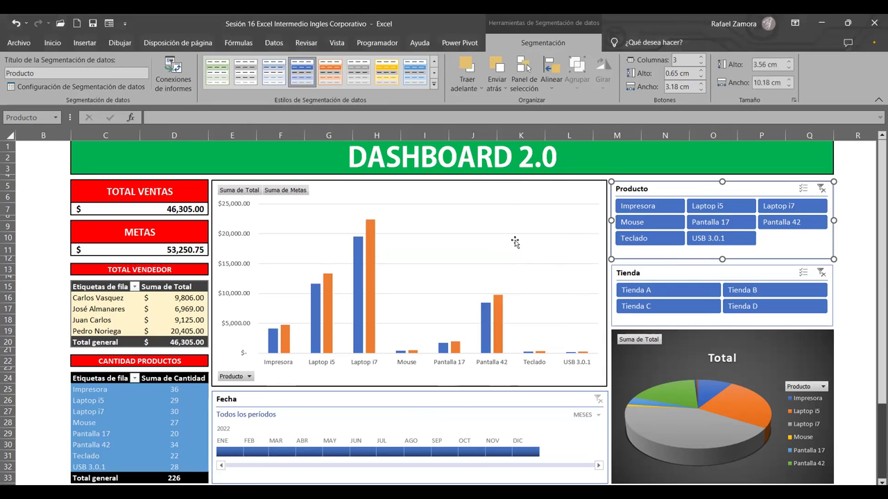
click(684, 270)
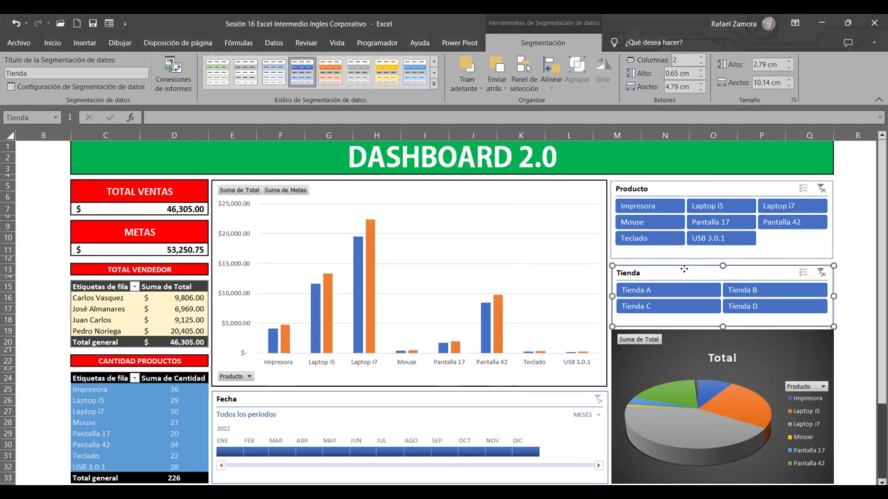
Step: Tick TablaDinámica6, 7, 9 and 10 in the Tienda slicer's report connections and confirm
right_click(684, 269)
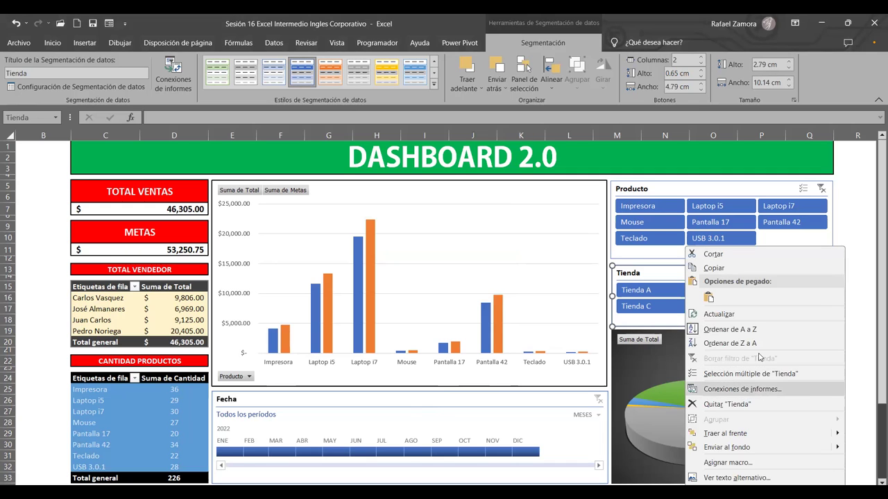
click(742, 389)
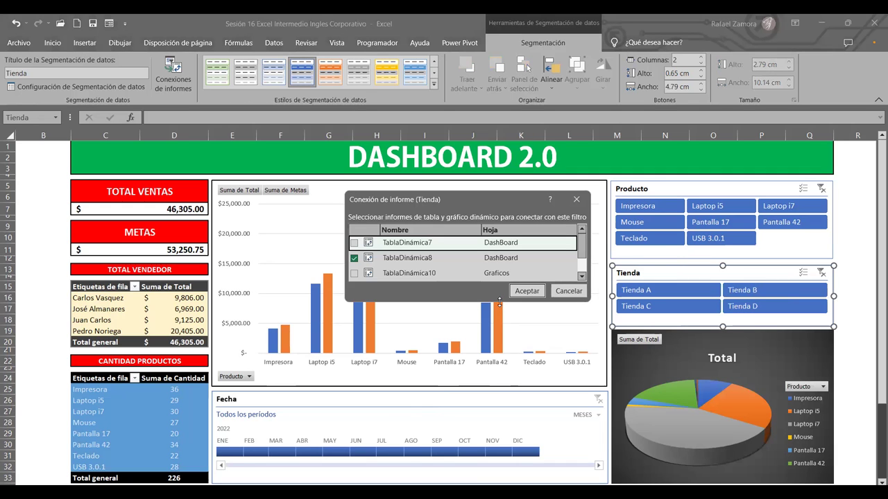
click(354, 243)
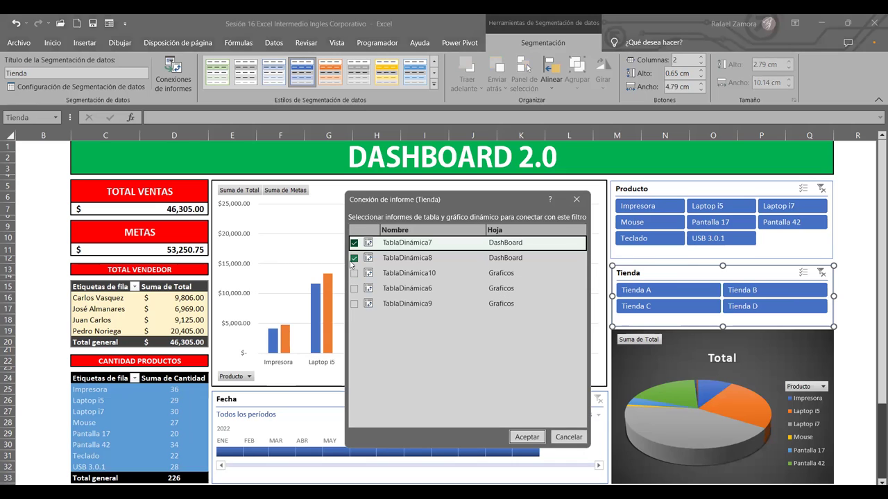
click(354, 274)
click(354, 289)
click(355, 305)
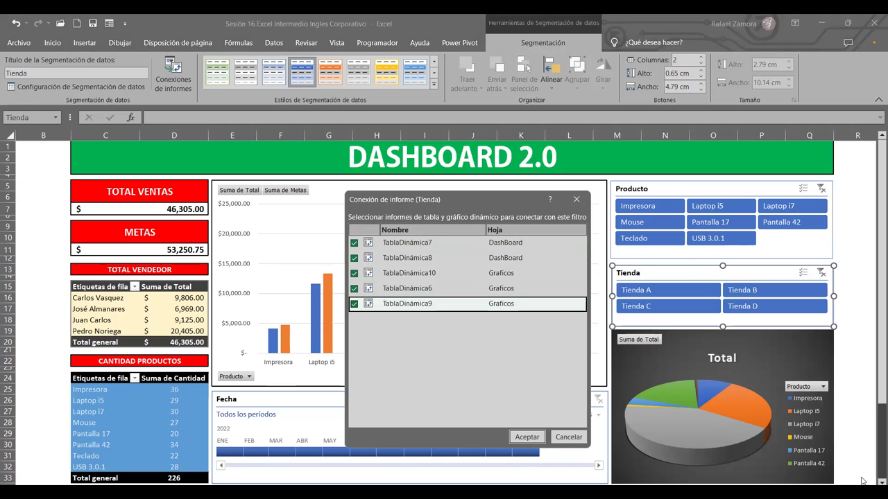
click(527, 437)
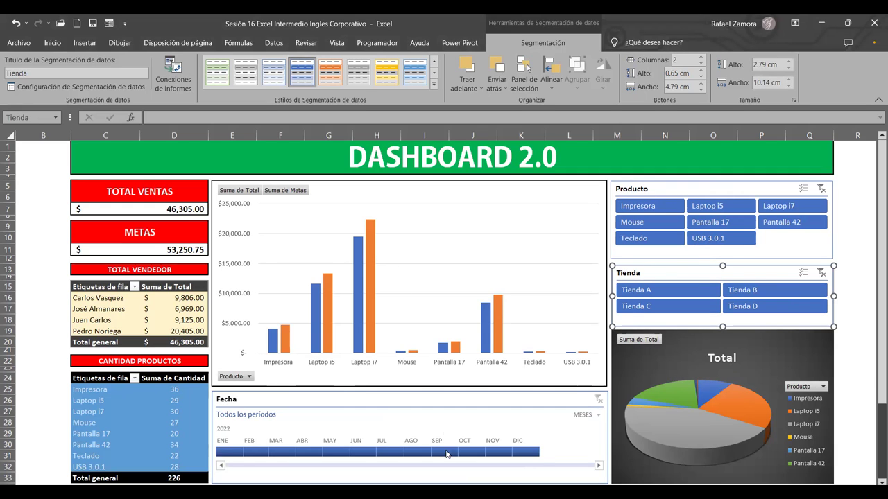
Step: Link the Fecha timeline to TablaDinámica6, 7, 9 and 10 through Conexiones de informes
click(439, 400)
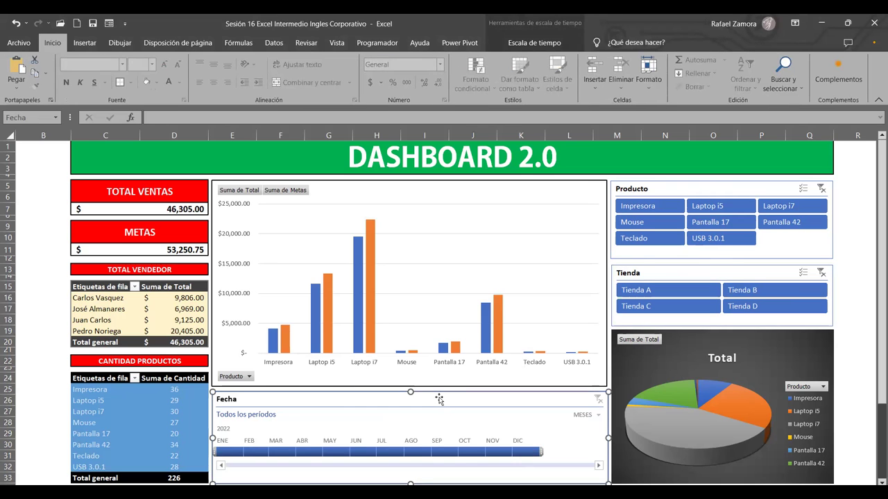
click(545, 42)
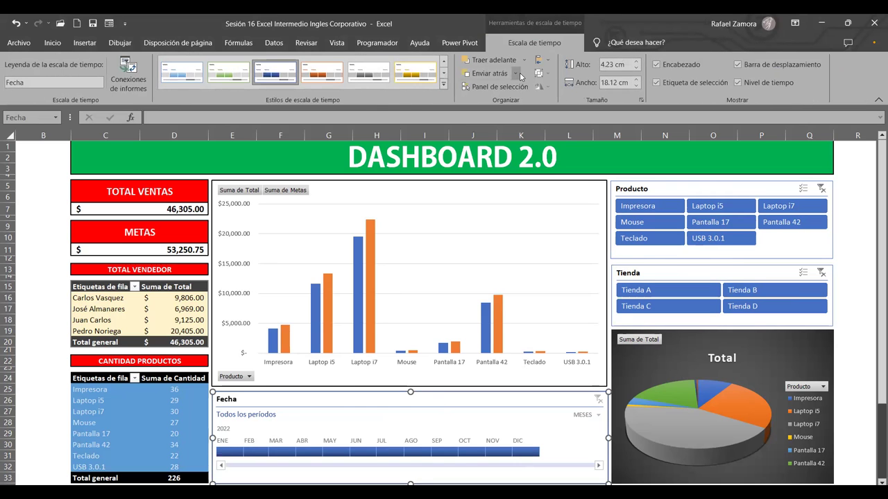
click(129, 73)
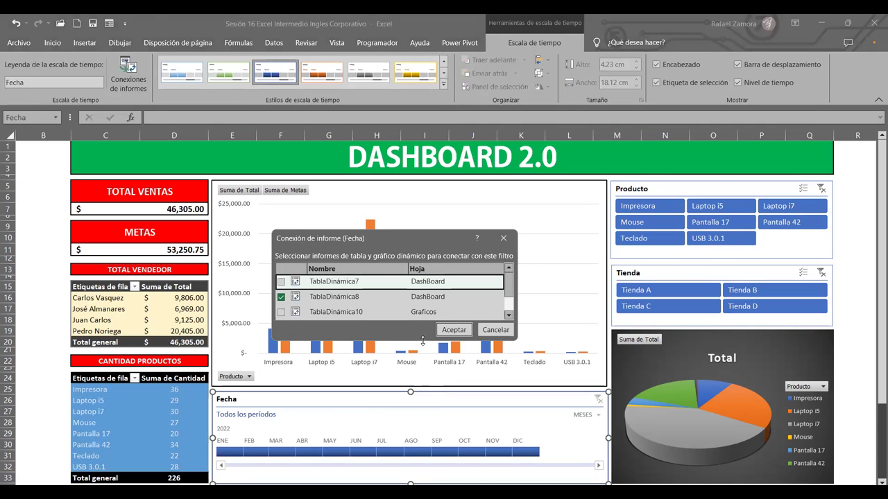
drag(423, 341, 422, 463)
click(281, 343)
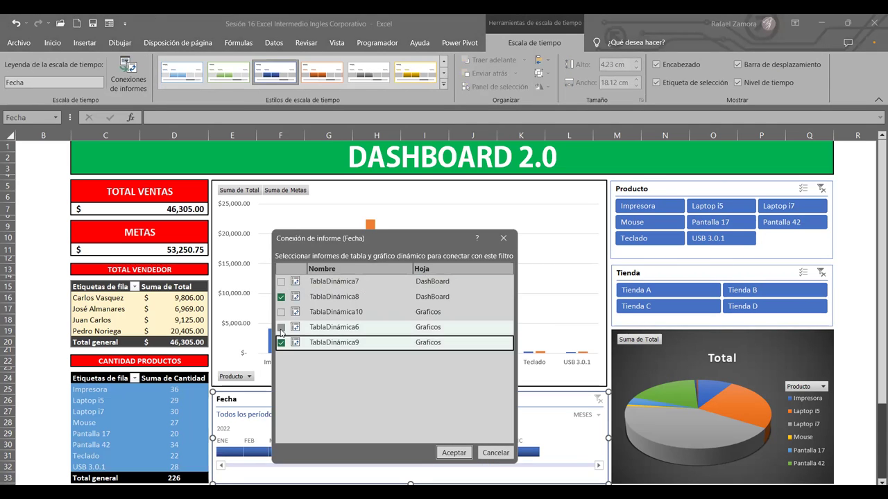
click(281, 328)
click(280, 312)
click(280, 281)
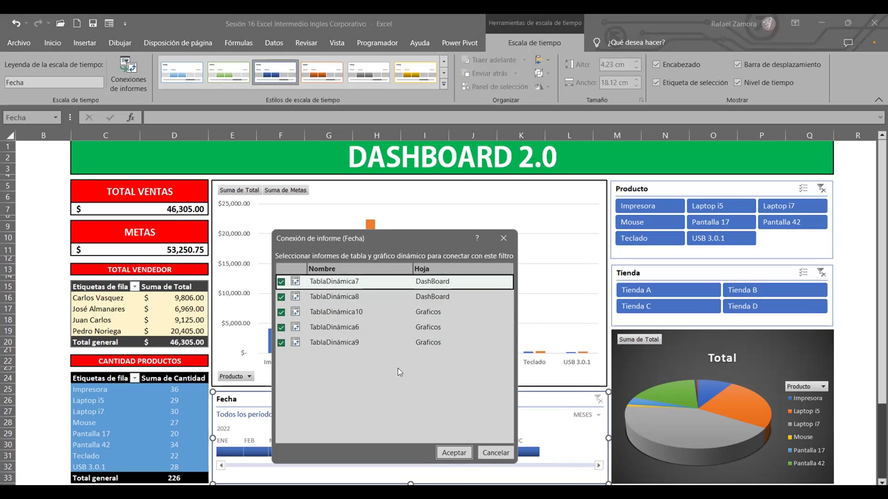
click(454, 453)
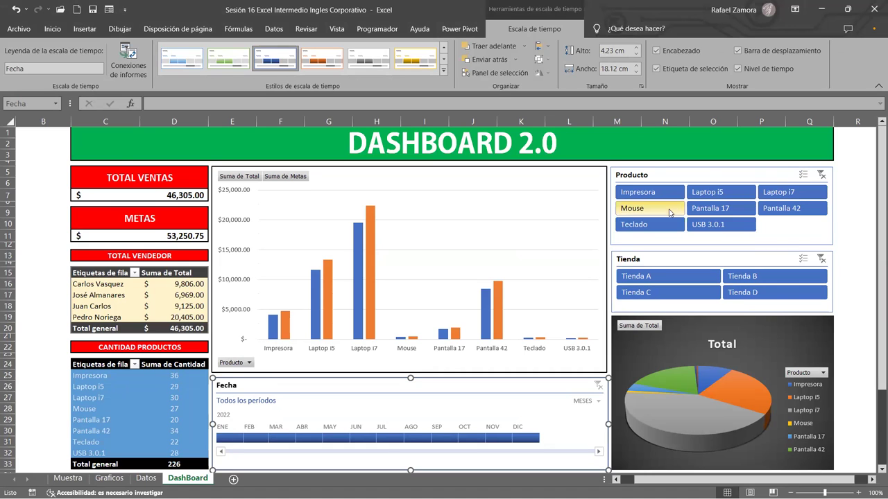
Step: Filter the Producto slicer to Impresora, Laptop i7, Mouse and USB 3.0.1
click(670, 208)
click(718, 229)
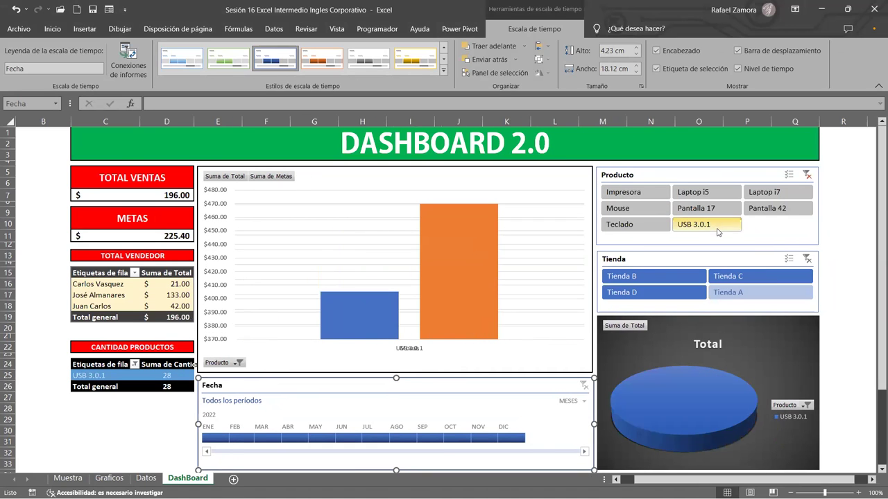
click(789, 190)
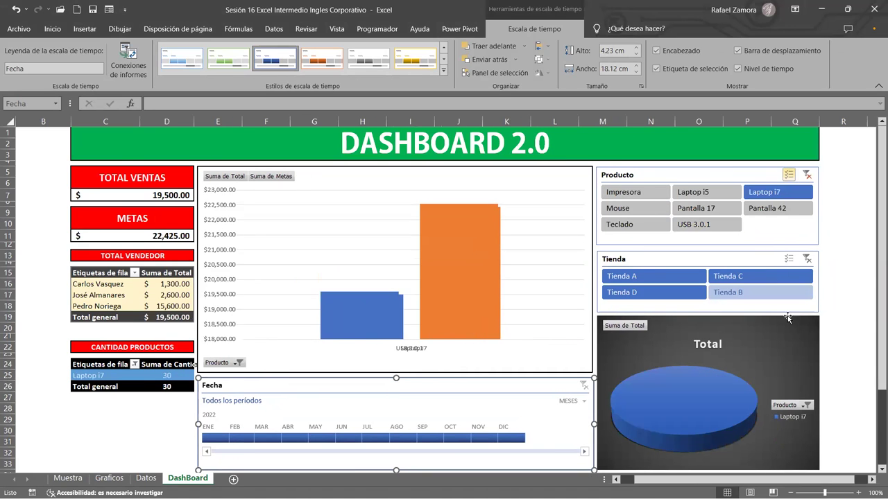
click(659, 208)
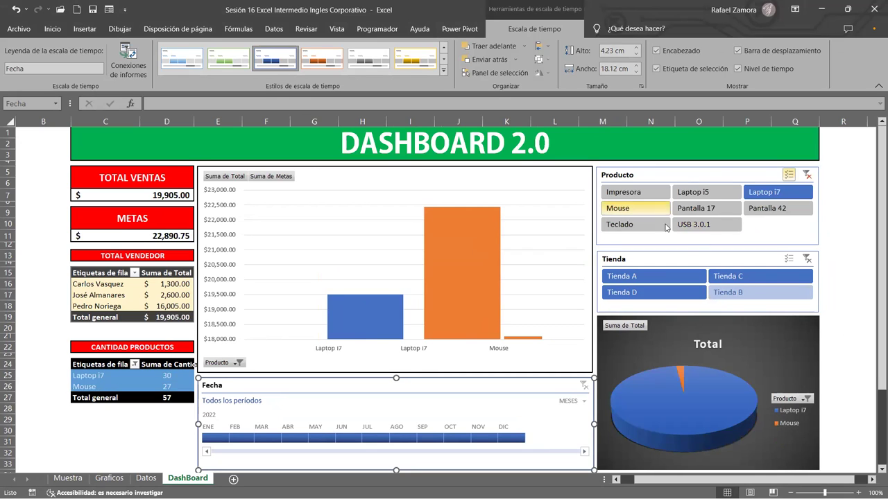
click(724, 225)
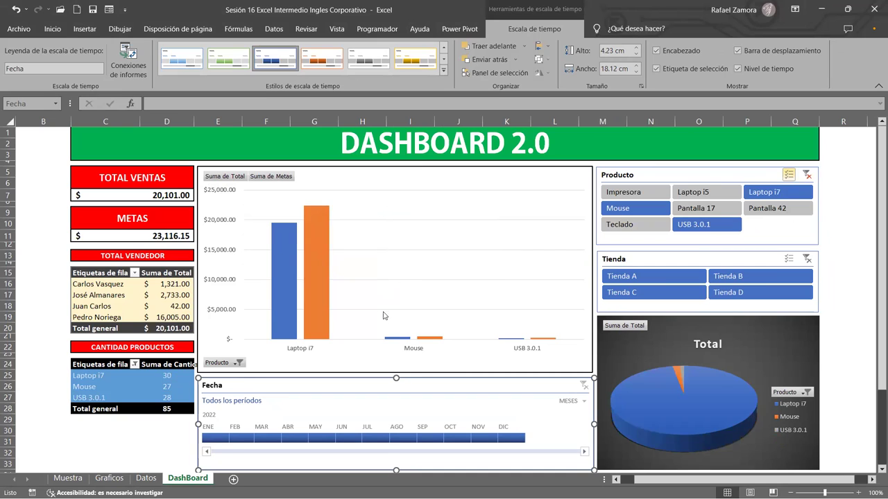
click(659, 190)
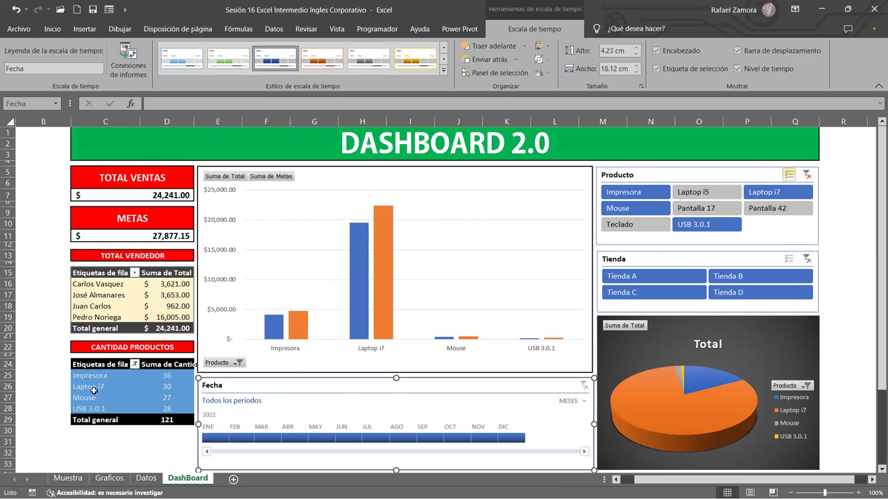
Step: Enable multi-select on the Tienda slicer and select stores A, B and C
click(667, 292)
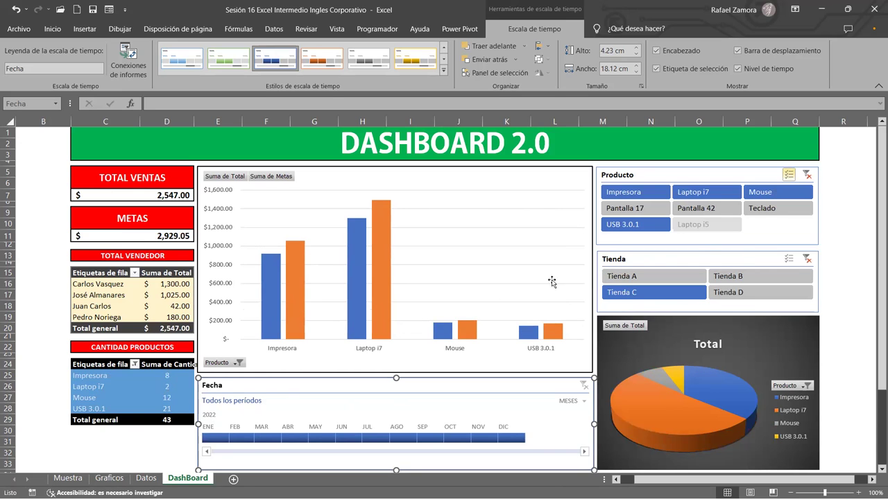
click(714, 276)
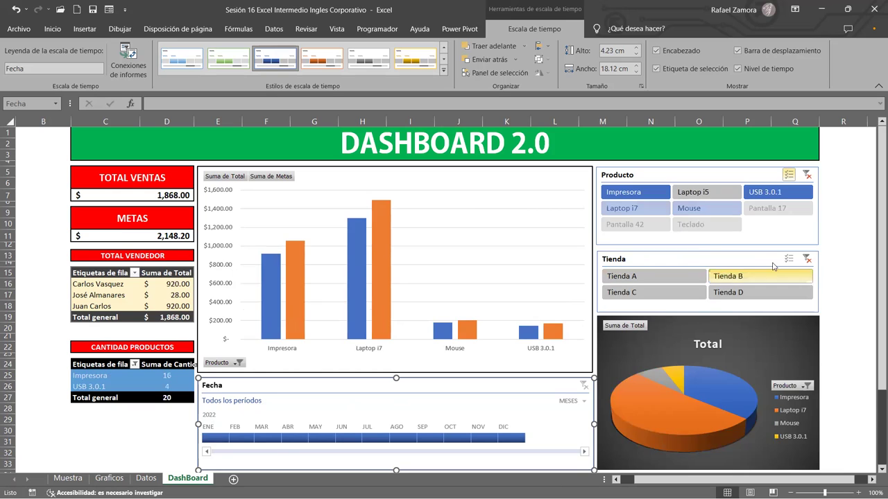
click(790, 260)
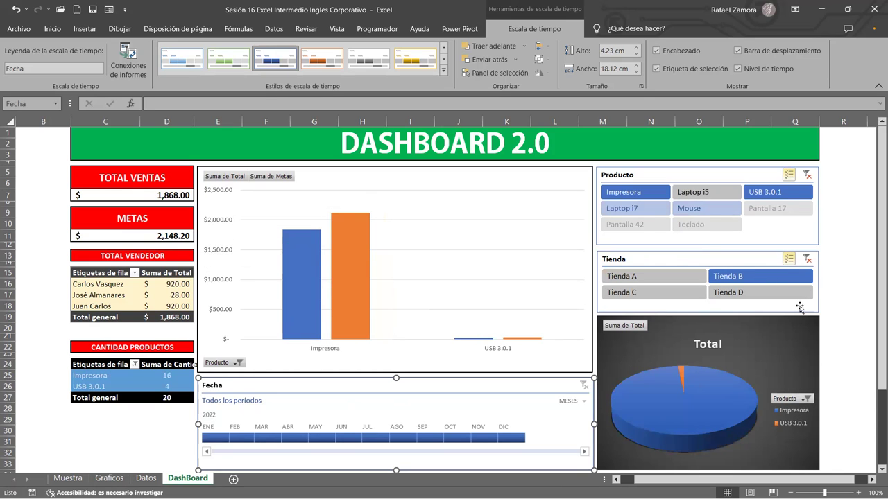
click(686, 293)
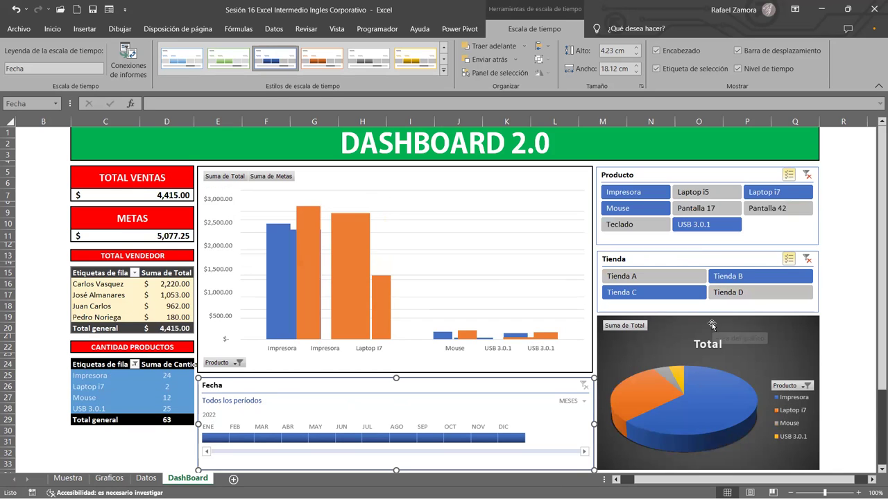
click(674, 281)
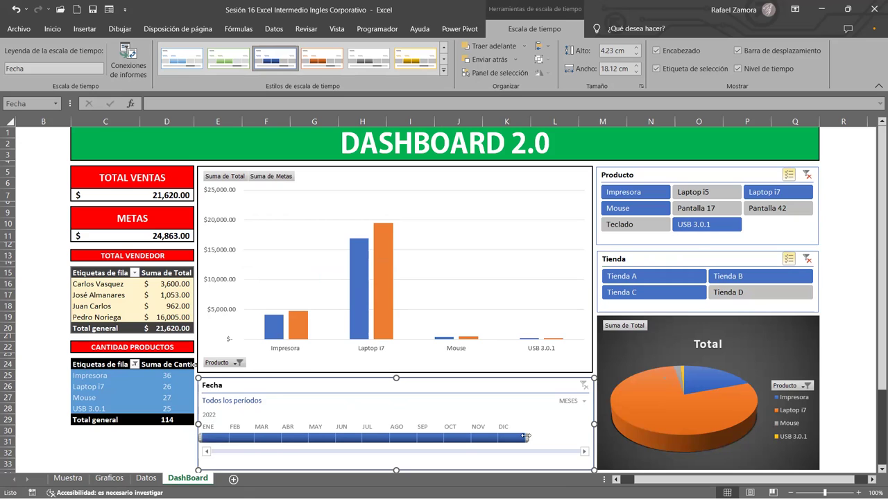
Step: Narrow the Fecha timeline to April–July 2022, then clear the Producto, Tienda and Fecha filters
drag(527, 436, 393, 438)
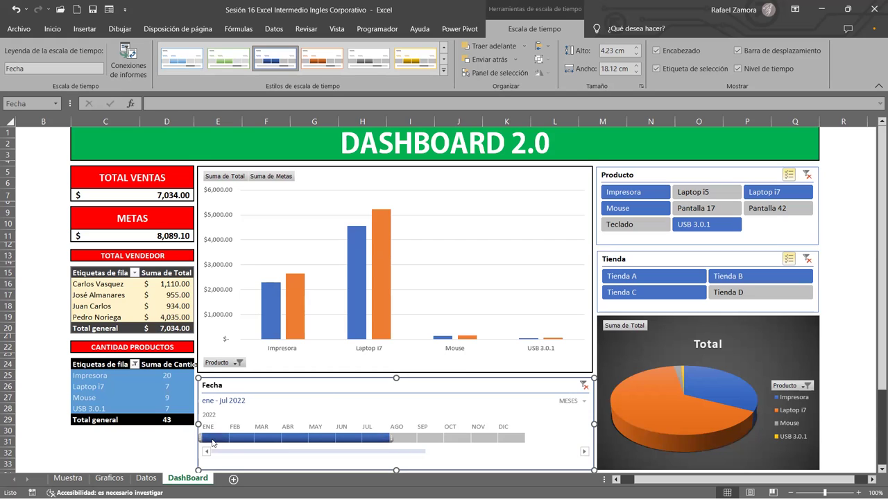
drag(212, 442, 288, 439)
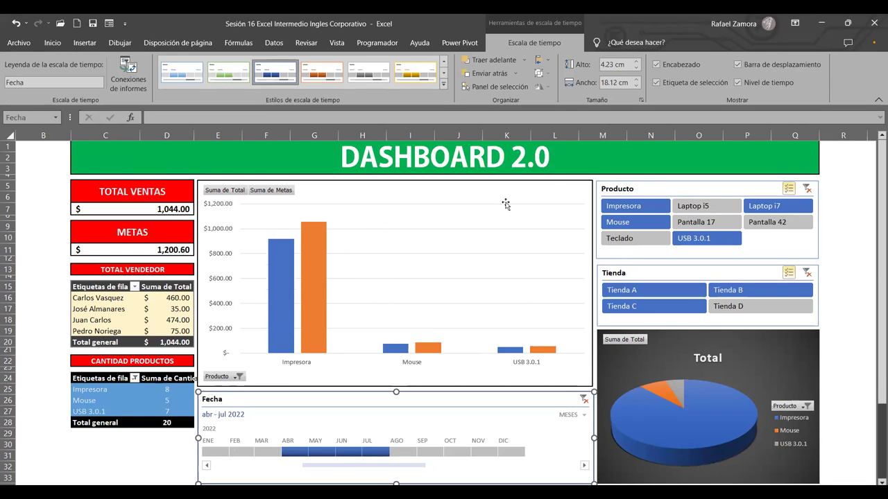
click(806, 188)
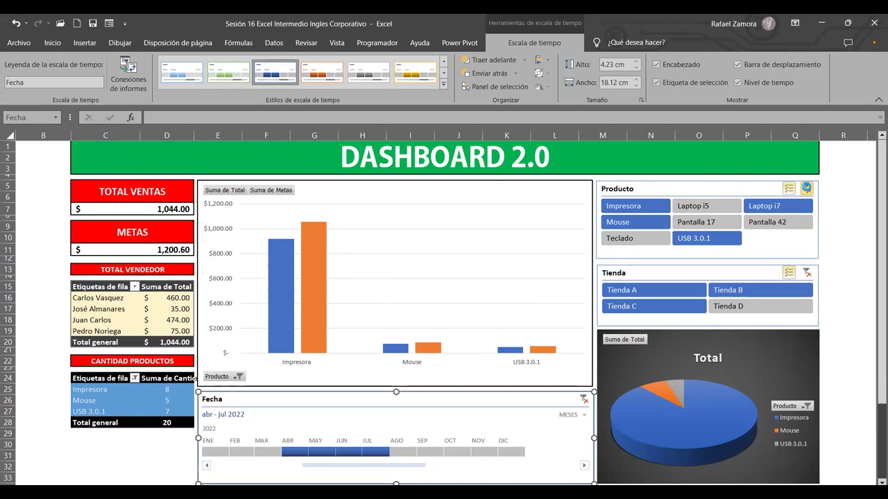
click(807, 272)
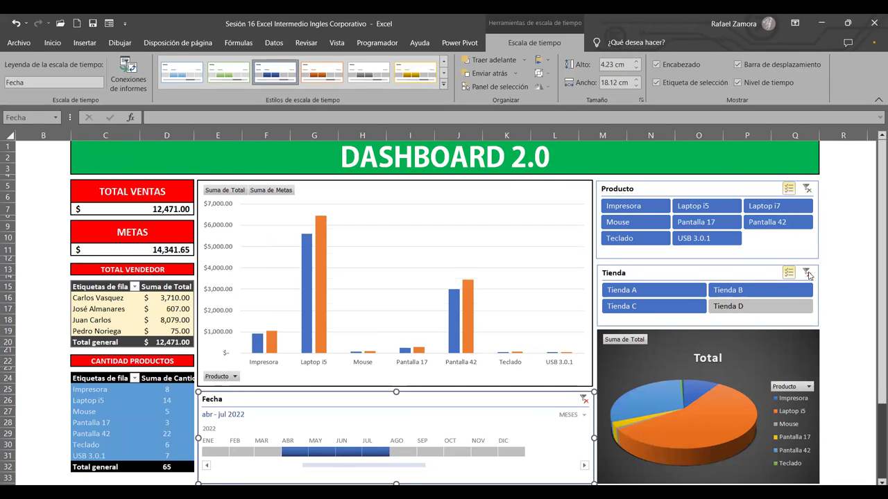
click(581, 400)
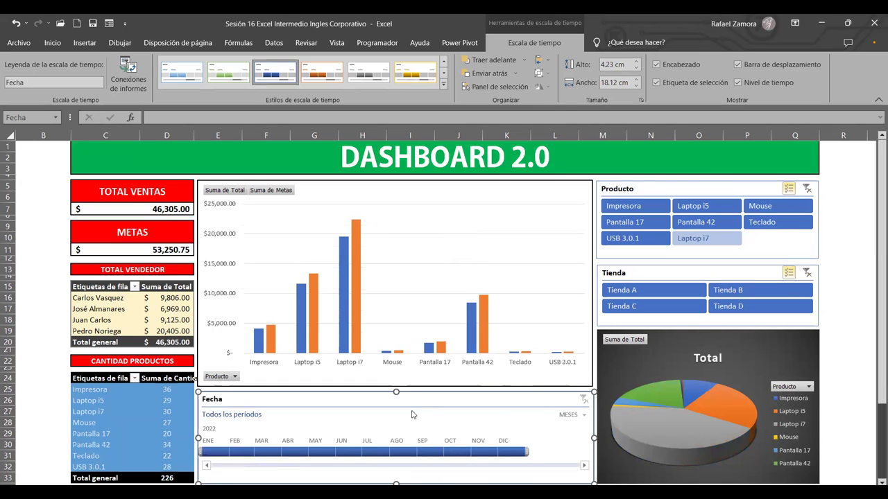
mouse_move(310, 334)
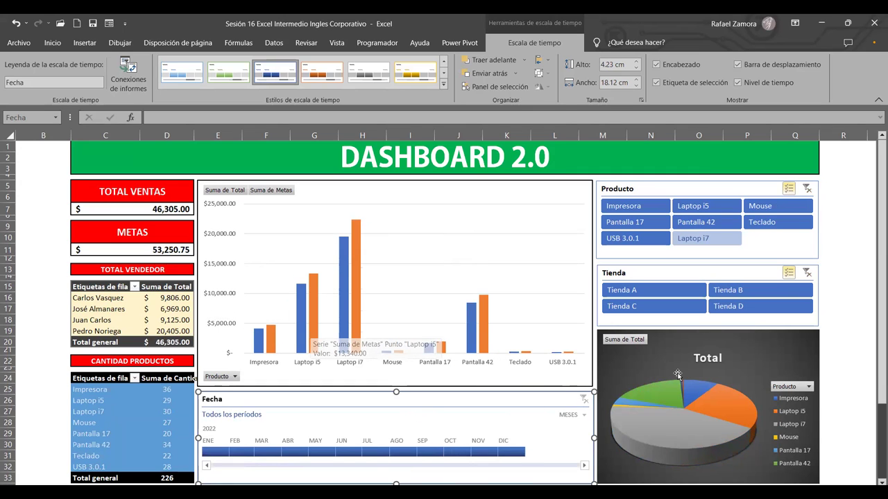